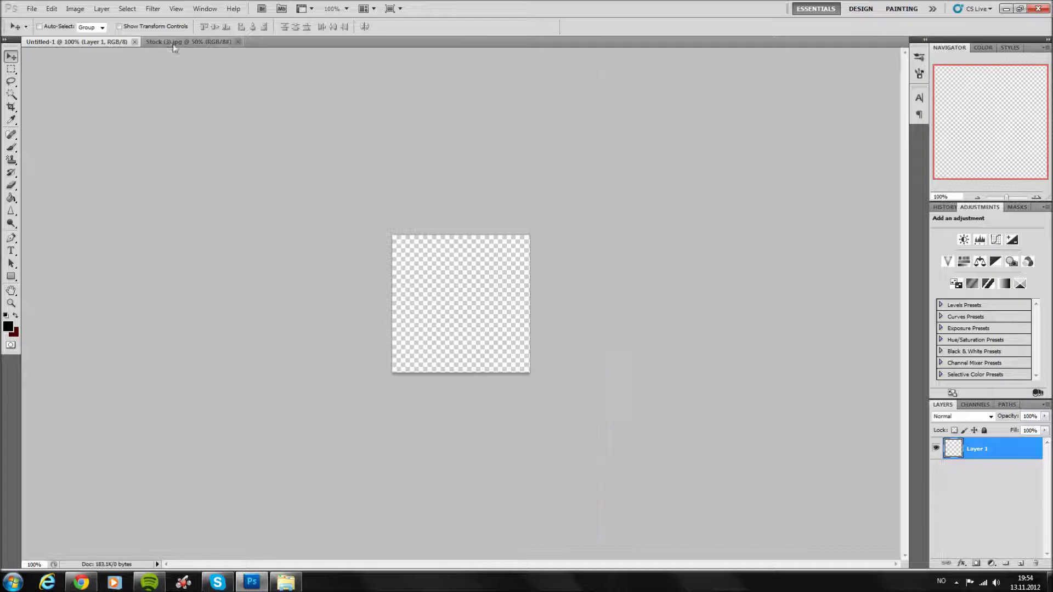
Paste the masked warrior photo and scale it to 49% to fill the canvas.
key(ctrl+minus)
key(ctrl+minus)
key(ctrl+minus)
key(ctrl+t)
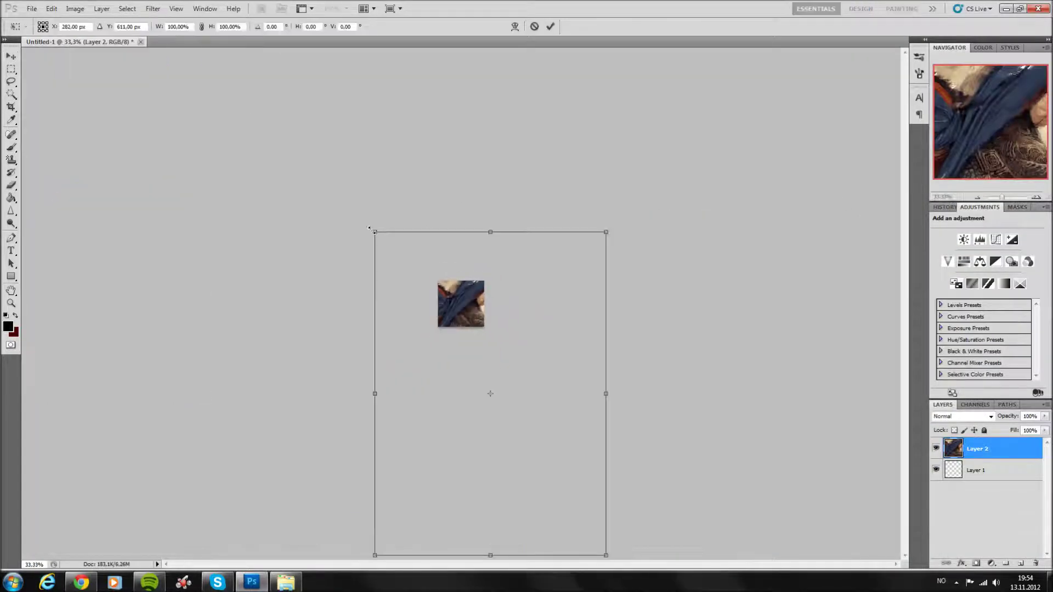
drag(374, 232, 429, 258)
key(ctrl+plus)
key(ctrl+plus)
key(ctrl+plus)
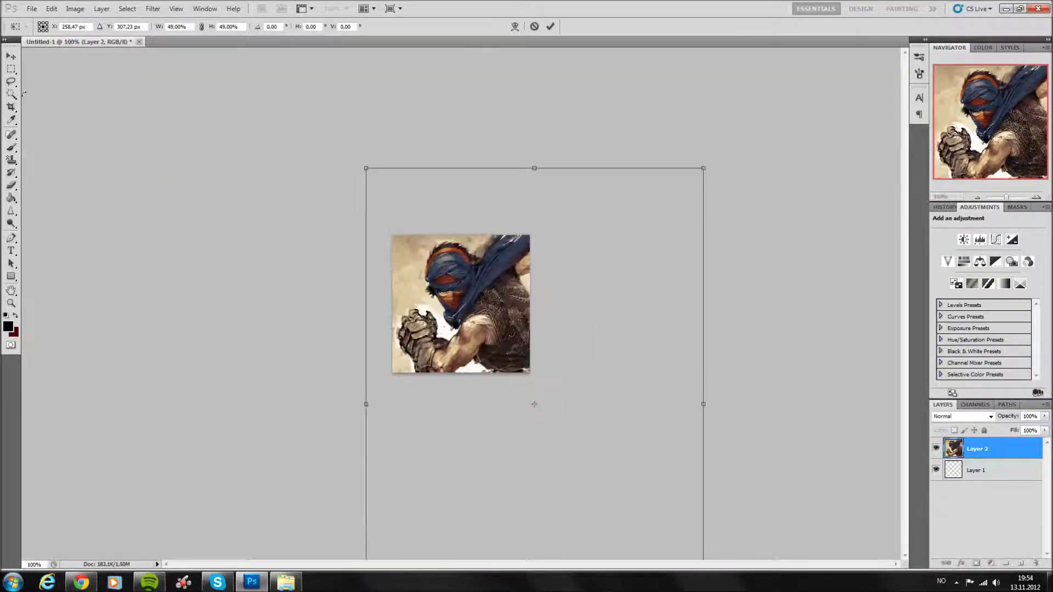
key(Return)
On a new layer, paint dark grunge with the 440 splatter brush over the top-right.
key(ctrl+shift+alt+n)
key(b)
click(55, 26)
click(101, 143)
click(340, 185)
mouse_move(351, 329)
mouse_down()
mouse_move(427, 365)
mouse_move(504, 214)
mouse_up()
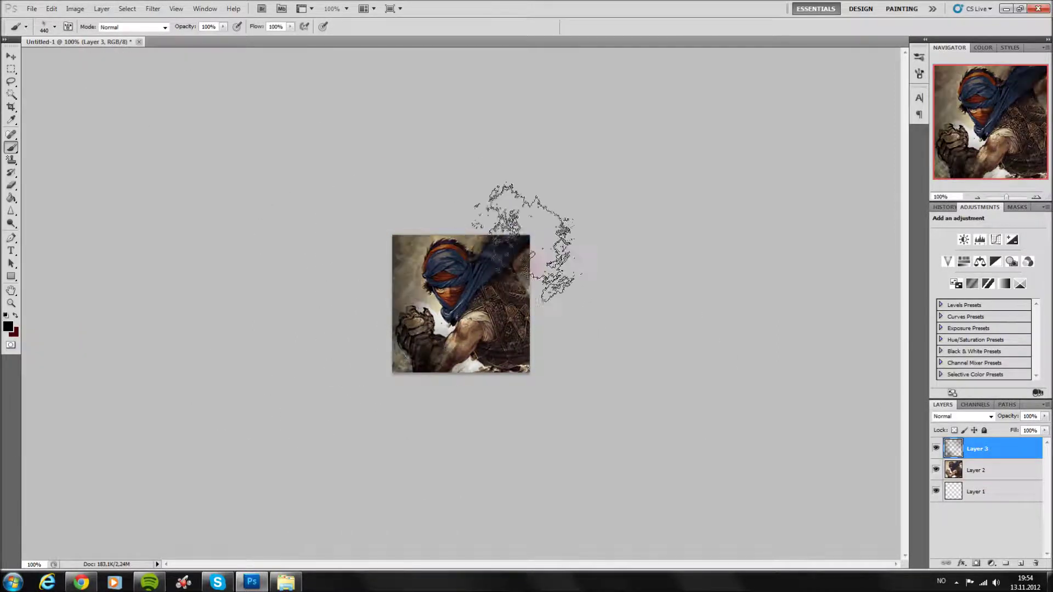
Partly erase the dark splatter paint over the photo.
key(e)
drag(459, 270, 552, 216)
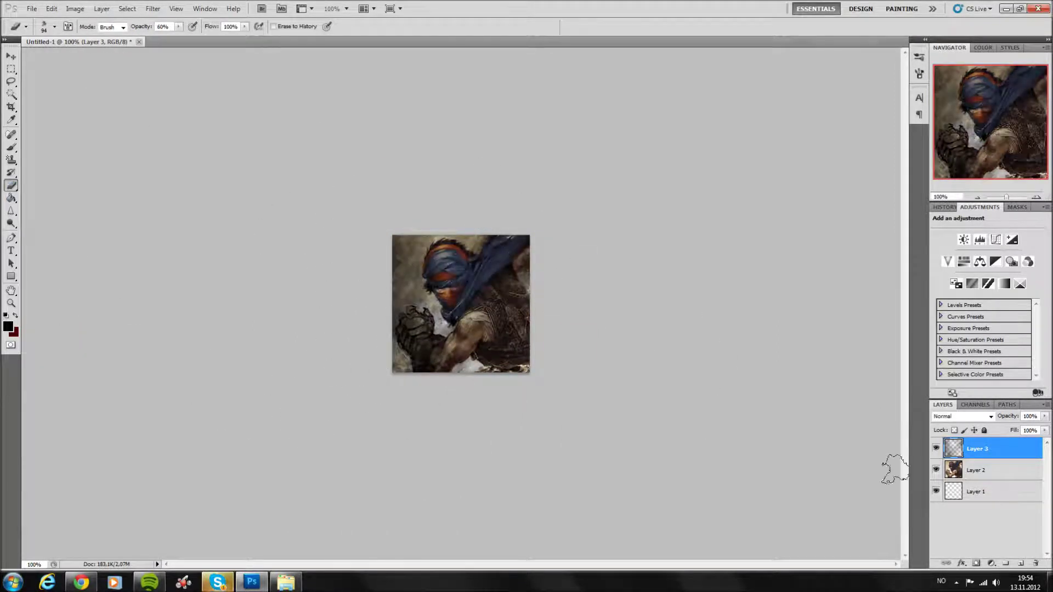
click(8, 327)
Set the foreground to white and choose the BichOGothic font for text.
click(602, 183)
click(827, 170)
click(127, 26)
drag(203, 318, 203, 66)
click(210, 66)
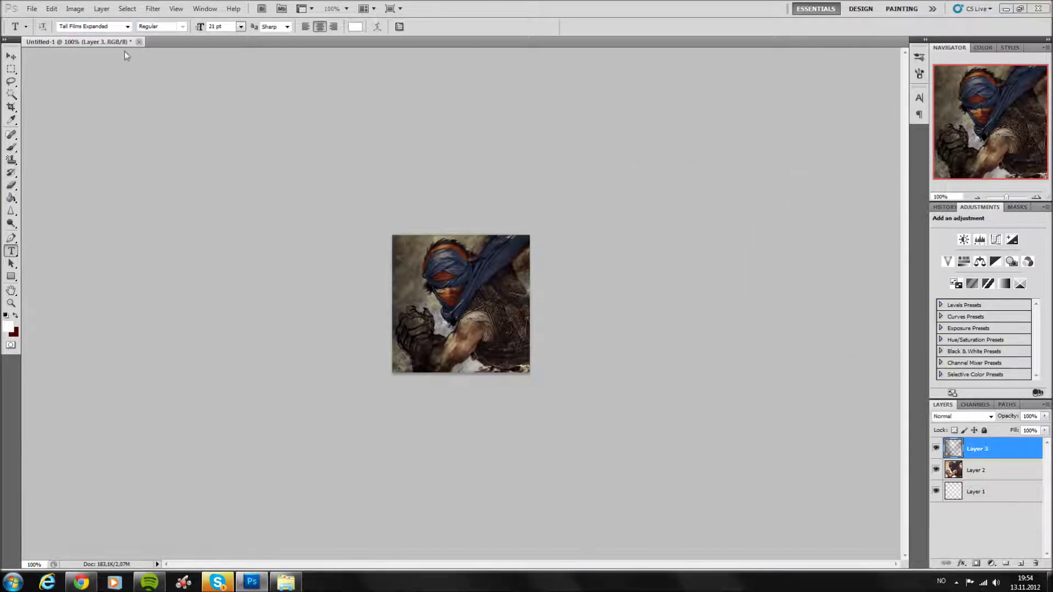
click(127, 27)
drag(227, 302, 227, 77)
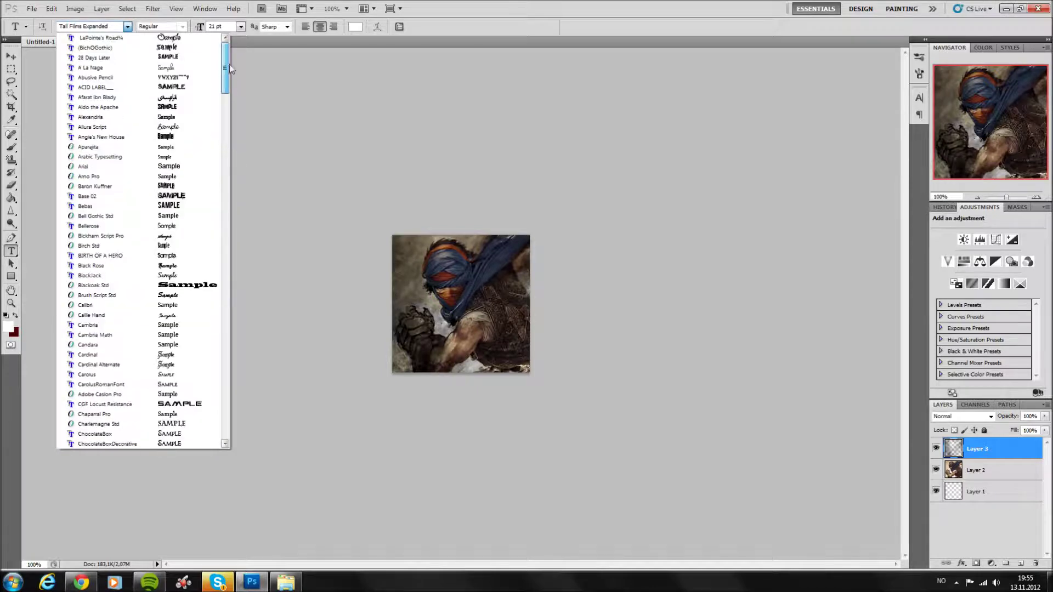
click(98, 44)
Type 'Confidence' and enlarge it to 48 pt.
text(Confidence)
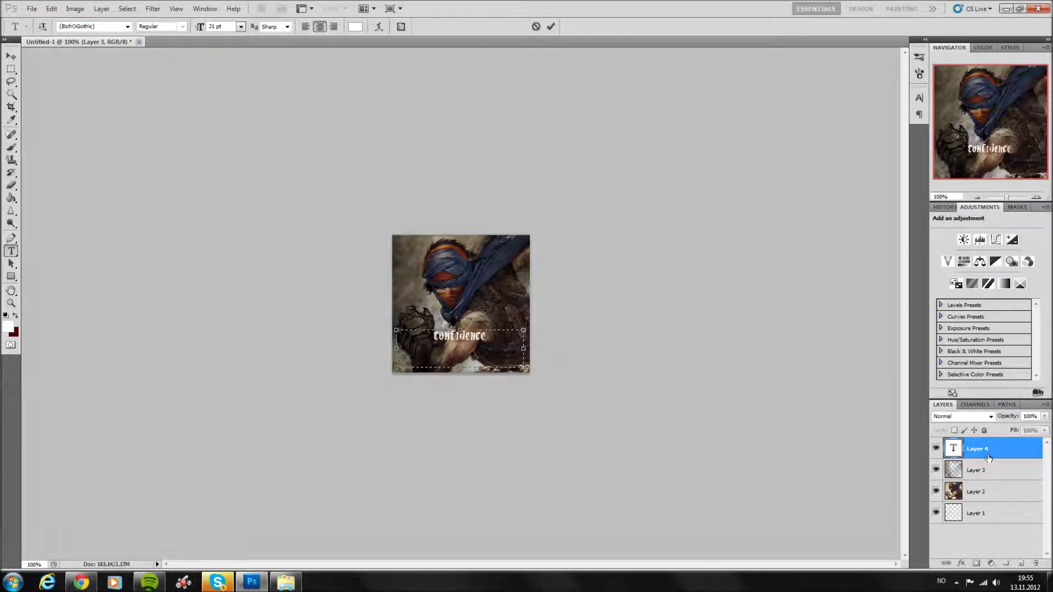
key(ctrl+Return)
click(240, 26)
click(232, 177)
click(240, 26)
click(232, 188)
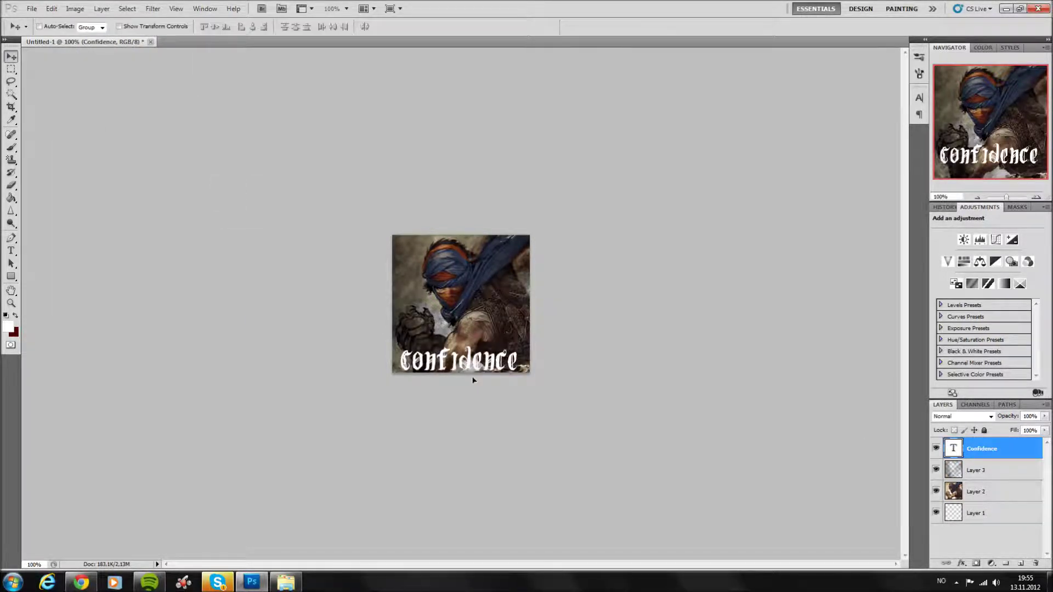
Add 'All you need is' in Jellyka at 30 pt, placed just above Confidence.
drag(417, 321, 523, 347)
click(240, 27)
click(233, 164)
click(128, 26)
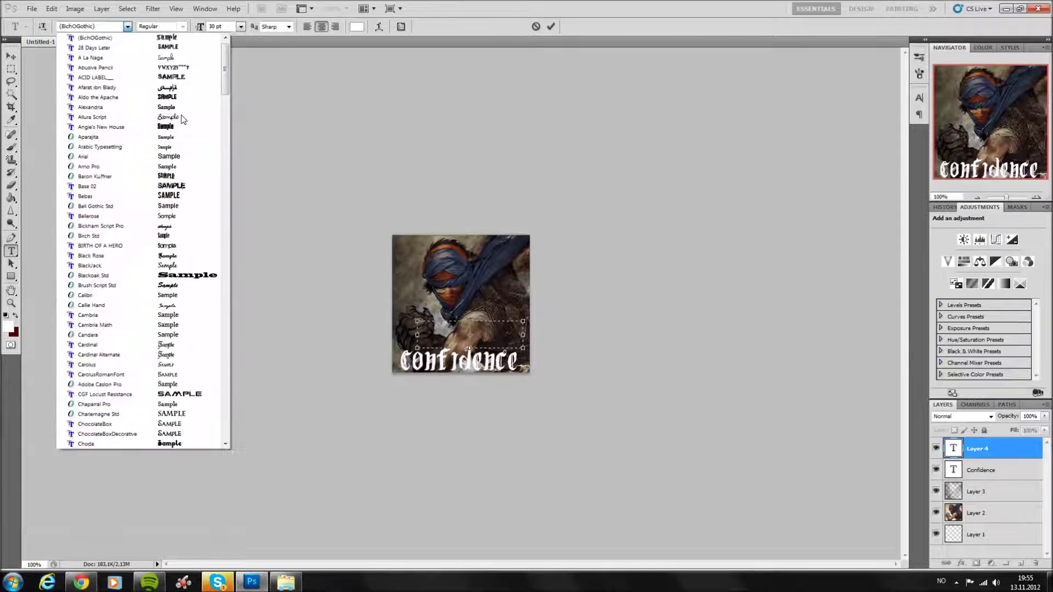
drag(227, 113, 230, 163)
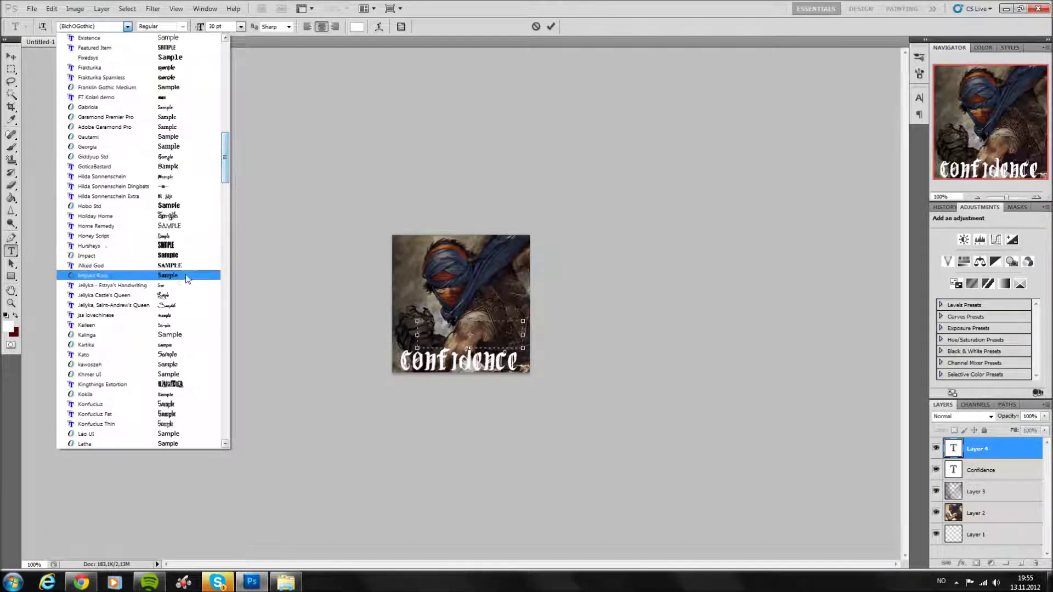
click(165, 303)
text(til you n)
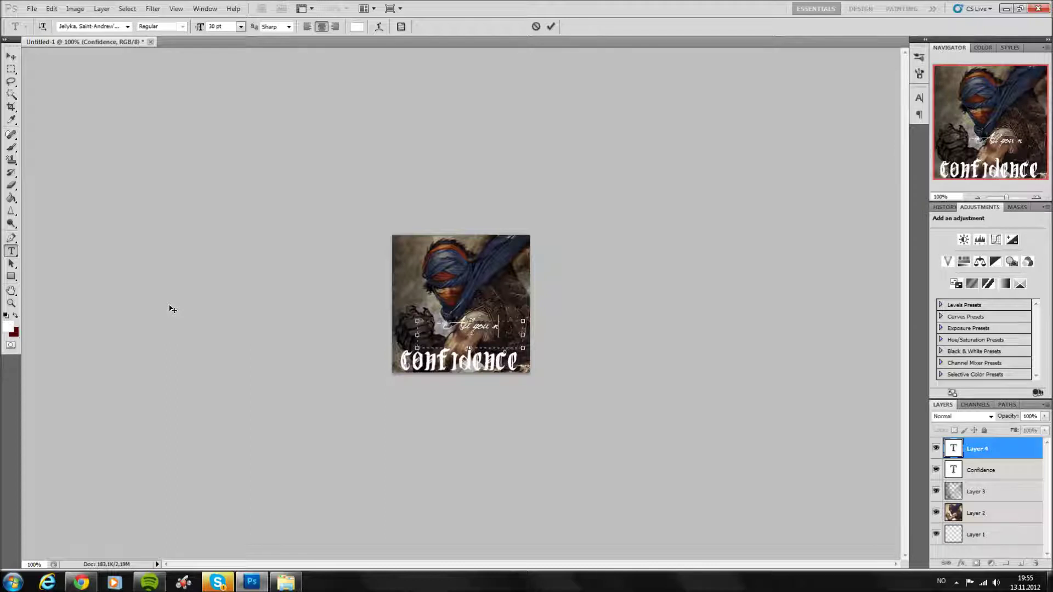
text(eed)
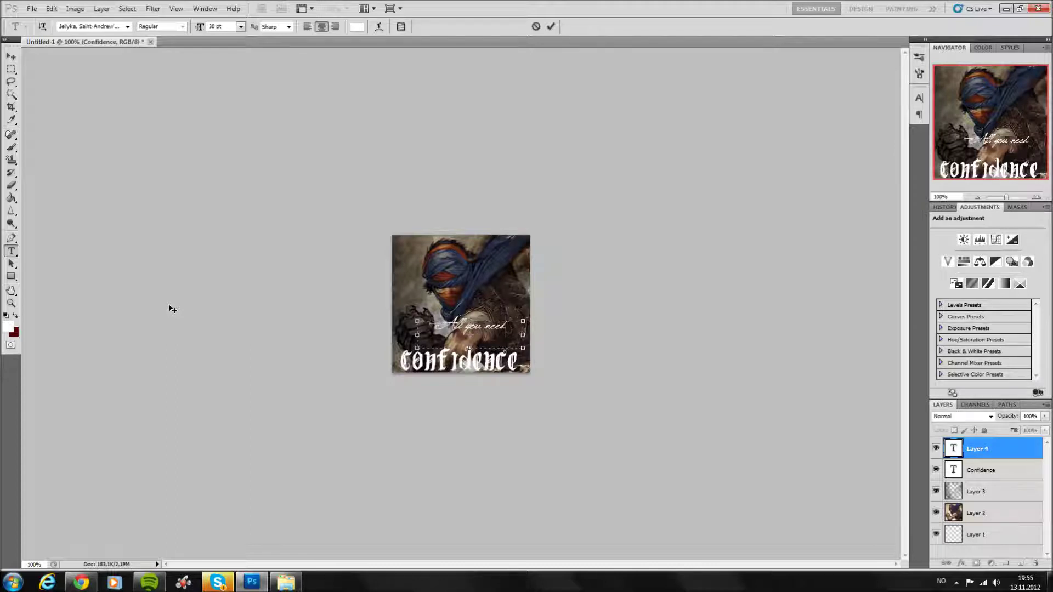
text( is)
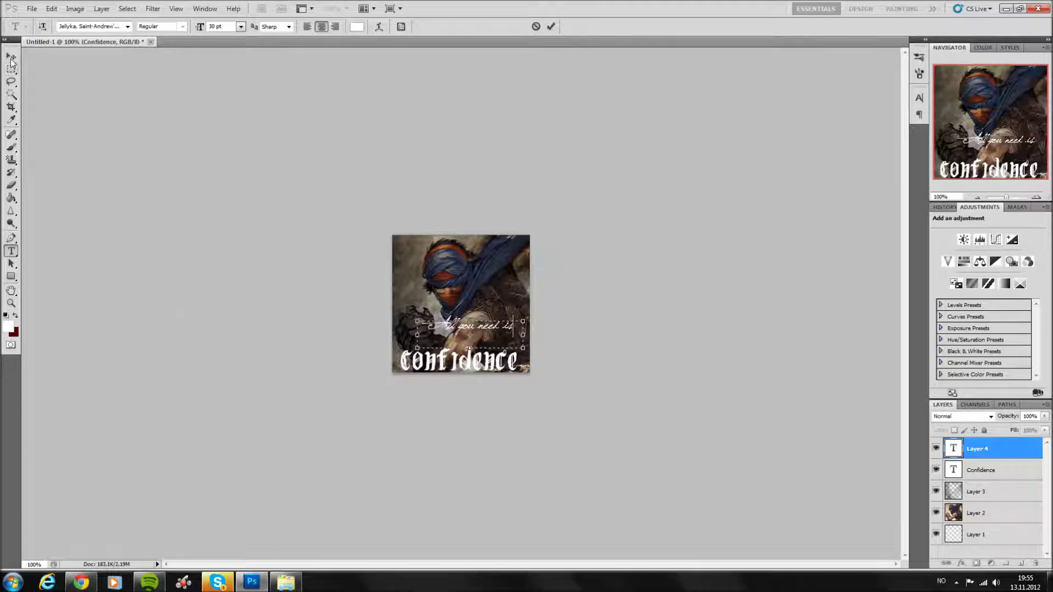
click(11, 58)
drag(501, 347, 508, 366)
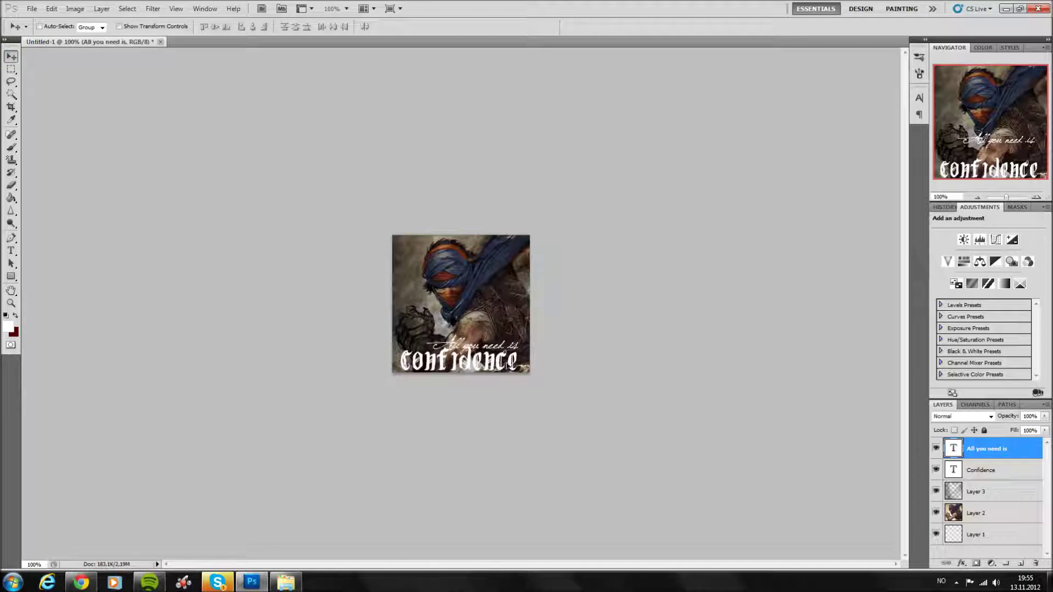
click(997, 477)
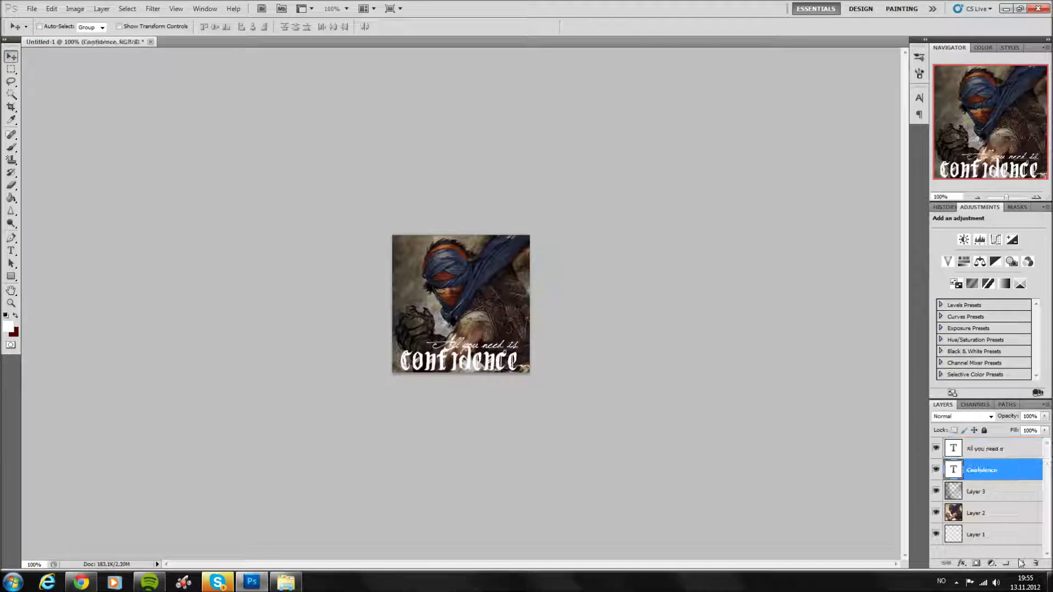
Add a new layer above Confidence and pick splatter brush 414 at 236 px.
click(1019, 563)
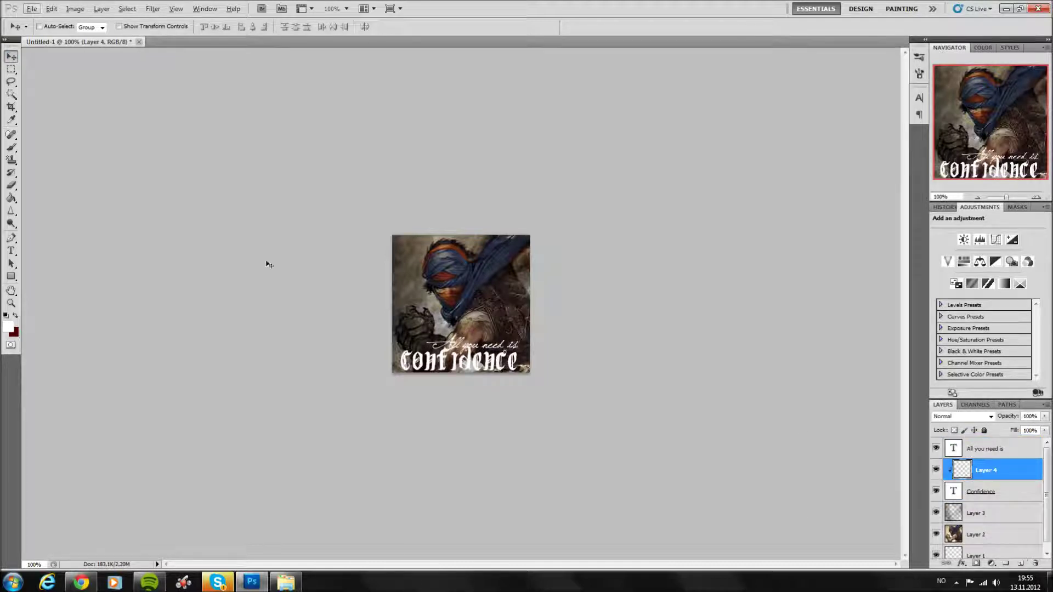
click(11, 146)
click(55, 27)
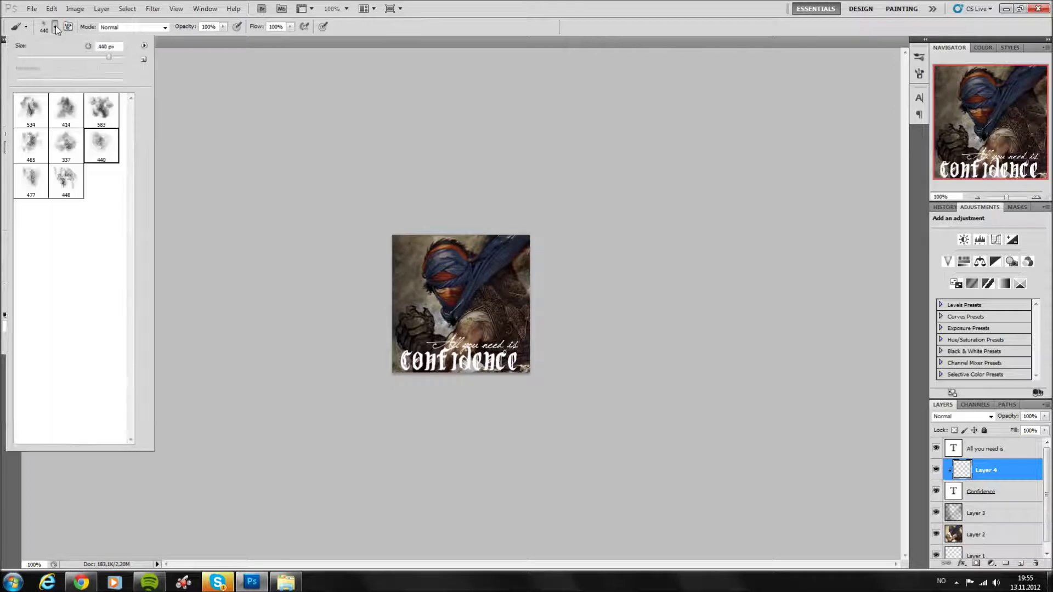
click(67, 109)
drag(107, 57, 97, 56)
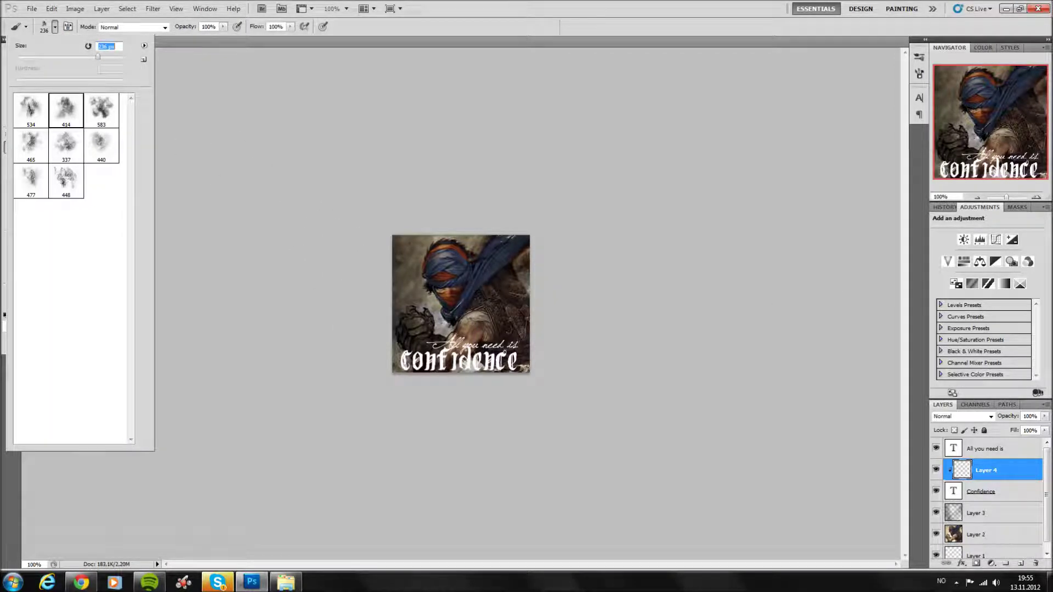
At 200% zoom, paint brown splatter over the Confidence letters, then add another layer.
click(1038, 196)
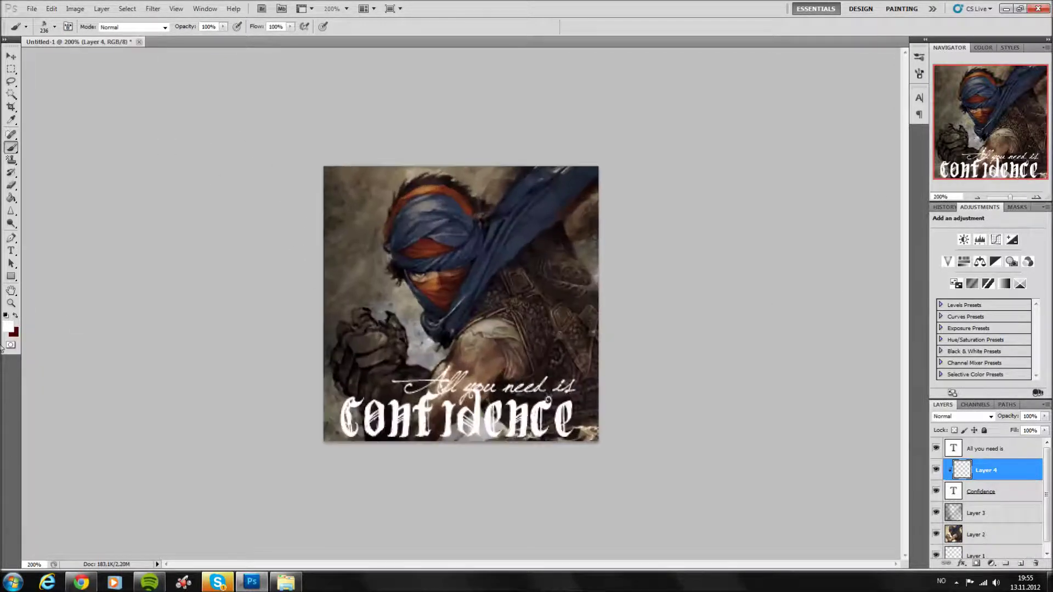
click(8, 326)
drag(743, 308, 744, 307)
click(854, 175)
key(b)
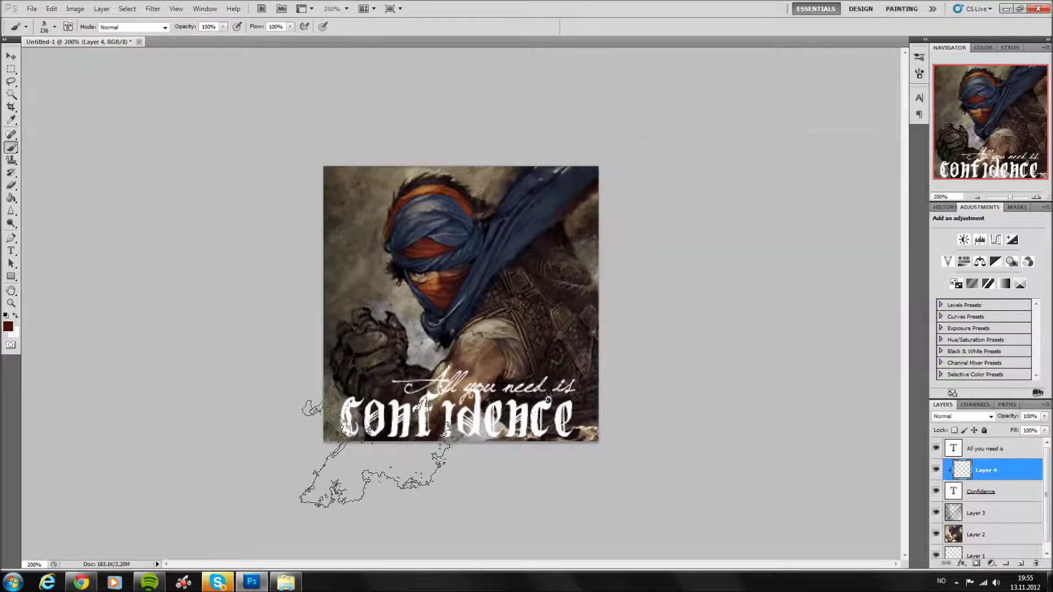
mouse_move(352, 494)
mouse_down()
mouse_move(366, 451)
mouse_move(529, 381)
mouse_move(535, 351)
mouse_up()
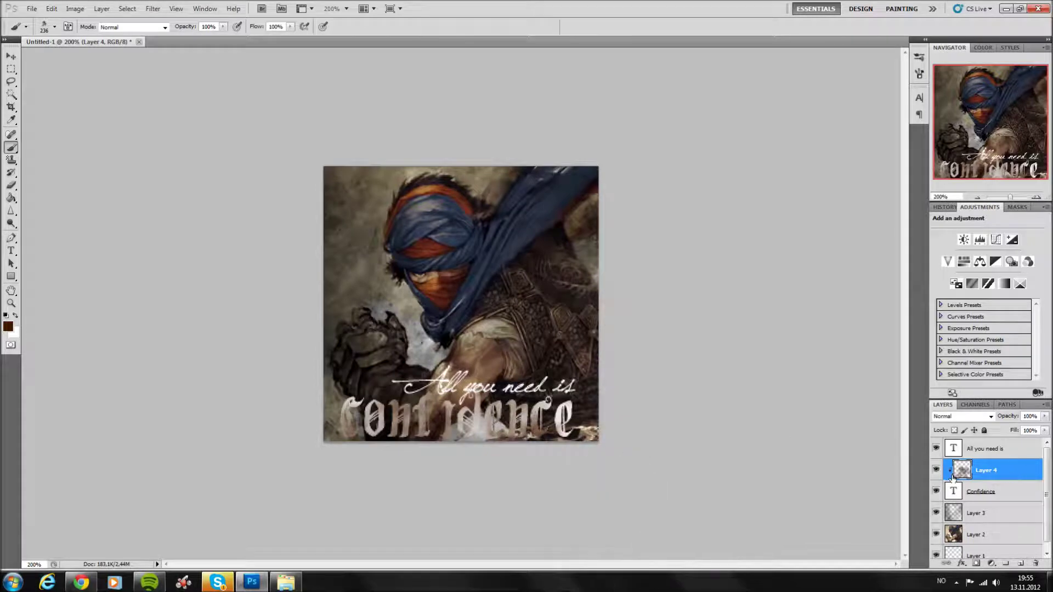
click(1021, 565)
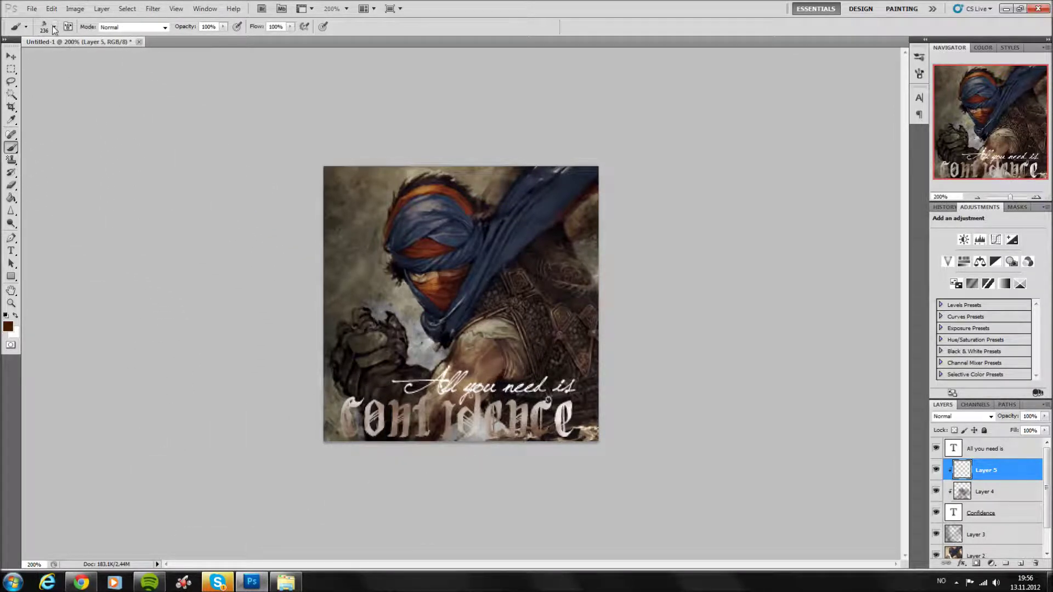
Paint orange over the Confidence text on Layer 5 and blend it as Soft Light.
click(7, 327)
click(708, 208)
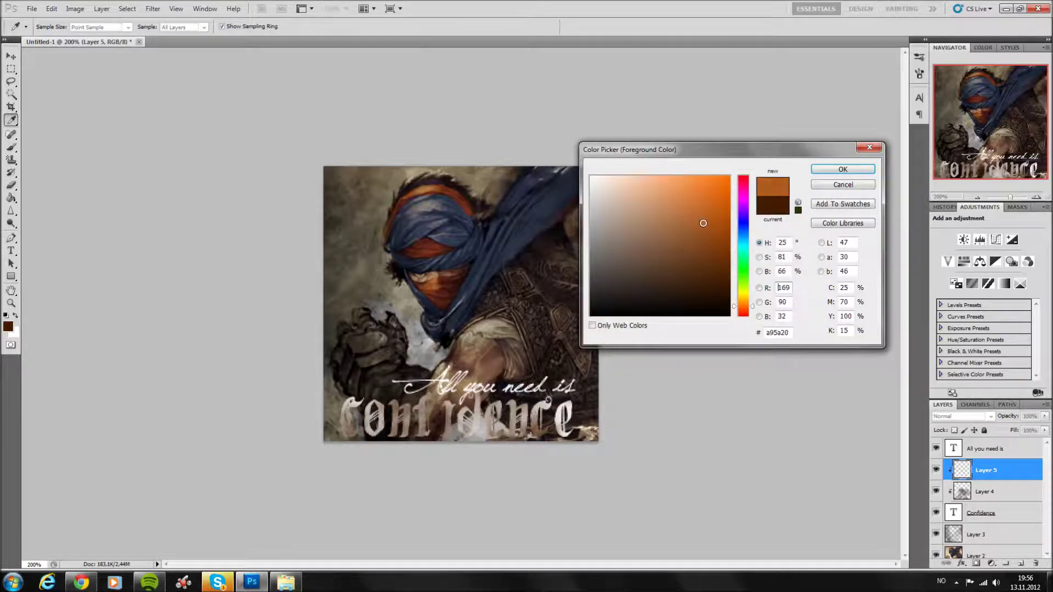
click(830, 170)
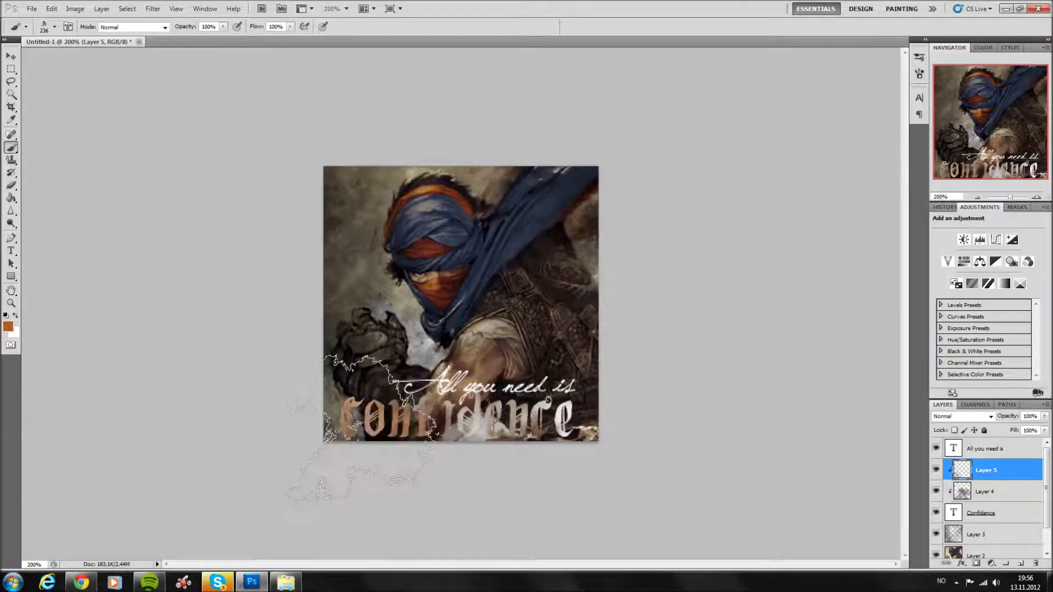
drag(357, 442, 549, 450)
click(987, 416)
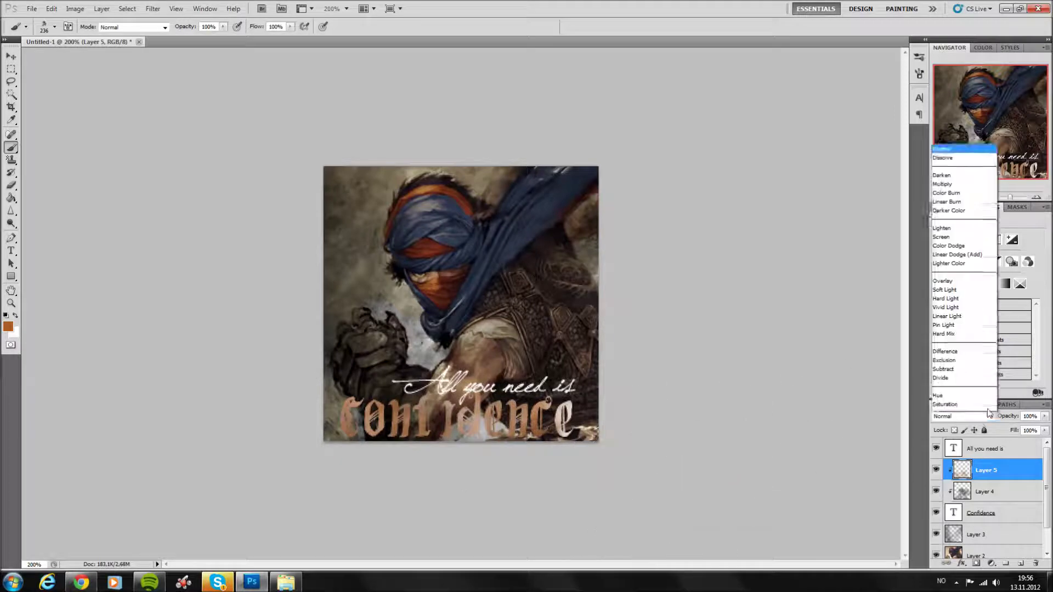
click(957, 275)
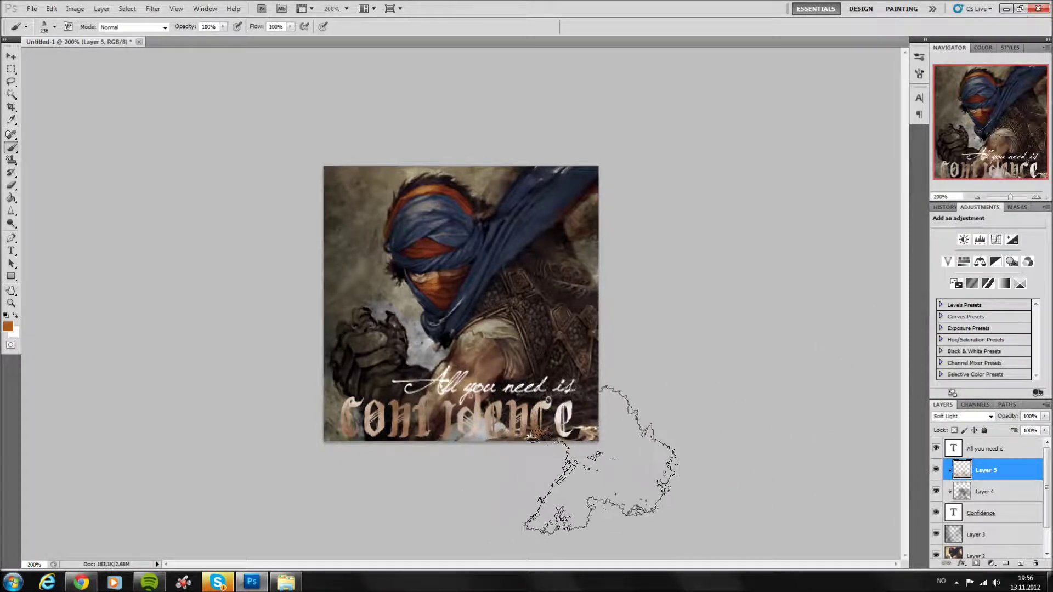
Paint very dark brown texture over the lower-left letters on Layer 4.
click(985, 494)
click(8, 326)
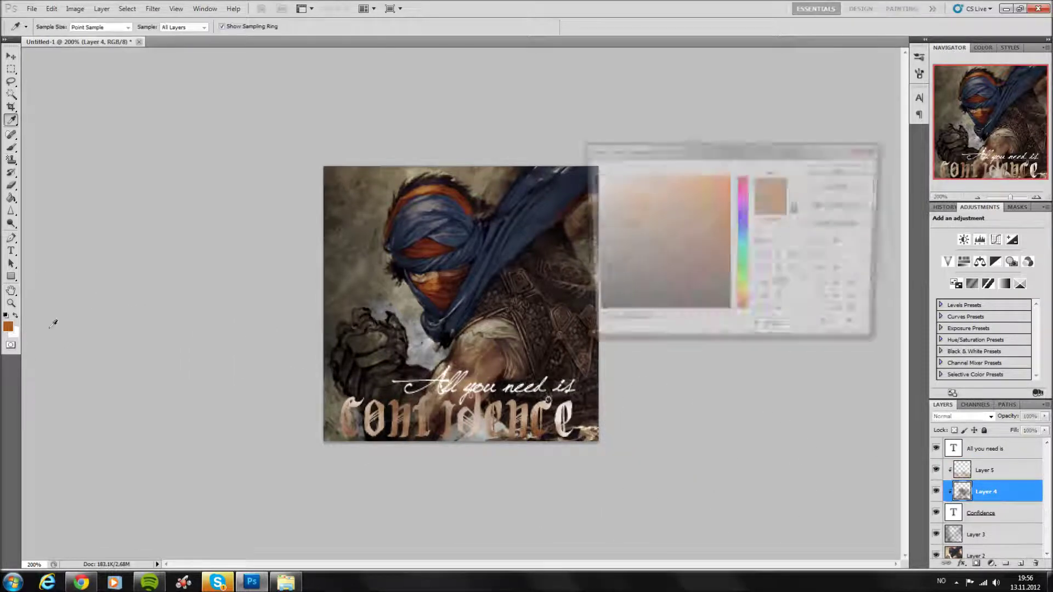
click(730, 293)
click(838, 171)
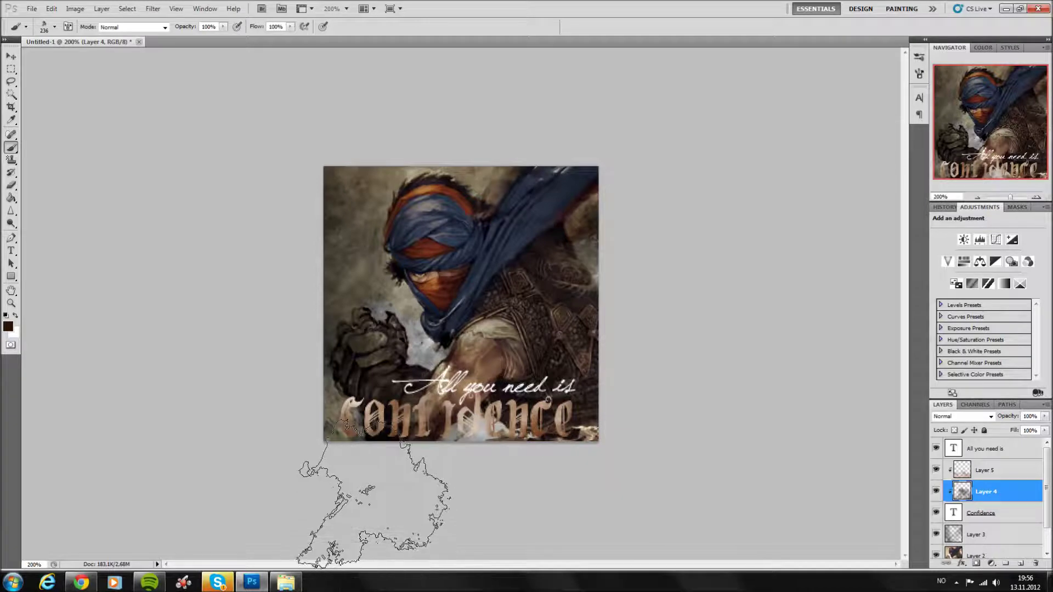
drag(376, 412, 456, 362)
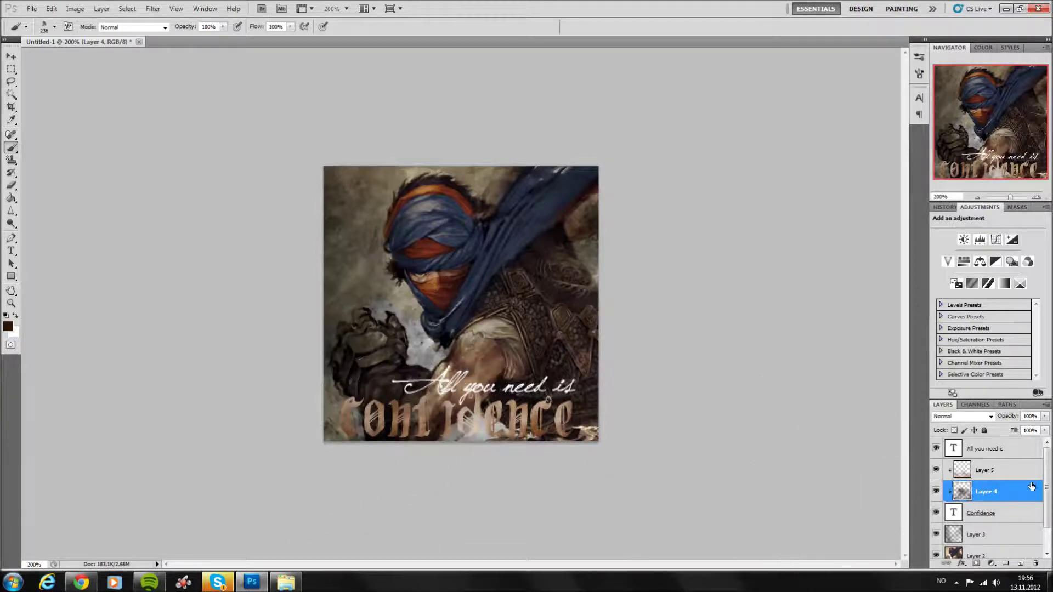
Select the text layers from 'All you need is' down to Confidence.
click(941, 477)
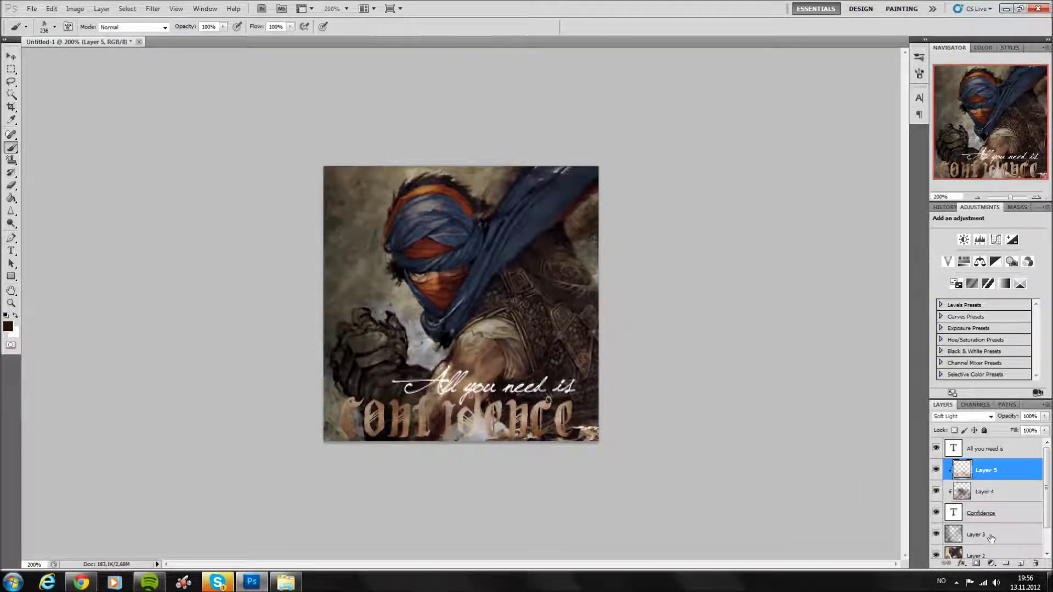
click(976, 451)
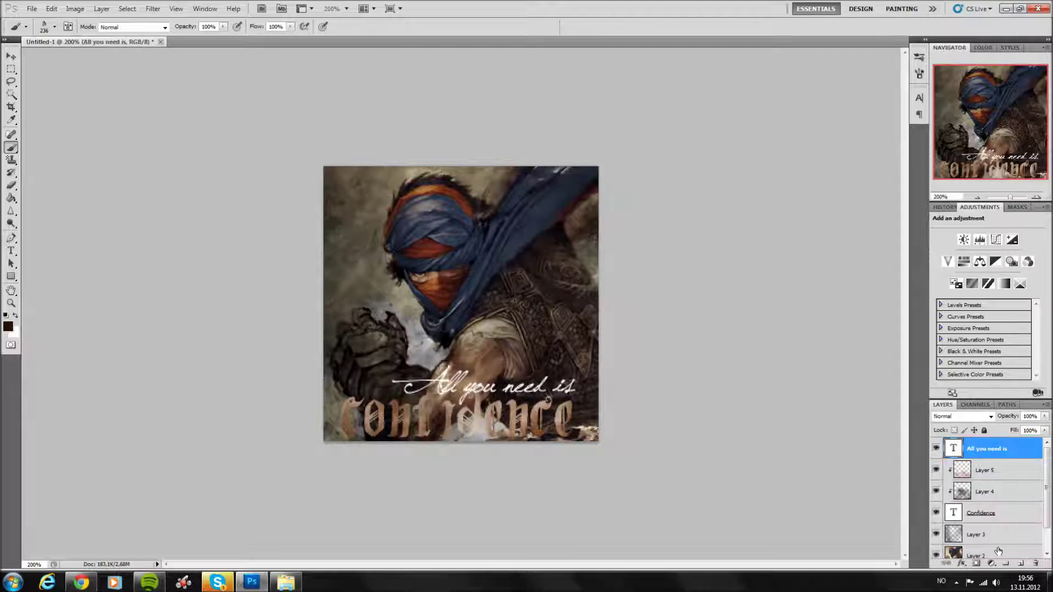
shift+click(982, 513)
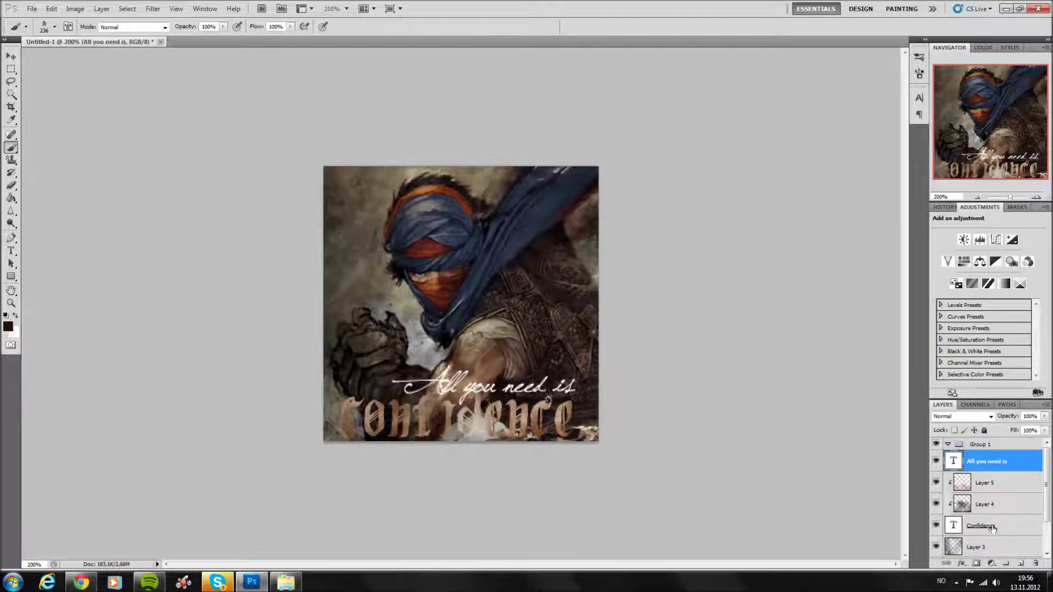
Group the text layers as Confidence and add a new layer above Layer 3.
key(ctrl+g)
click(974, 446)
text(Confidence)
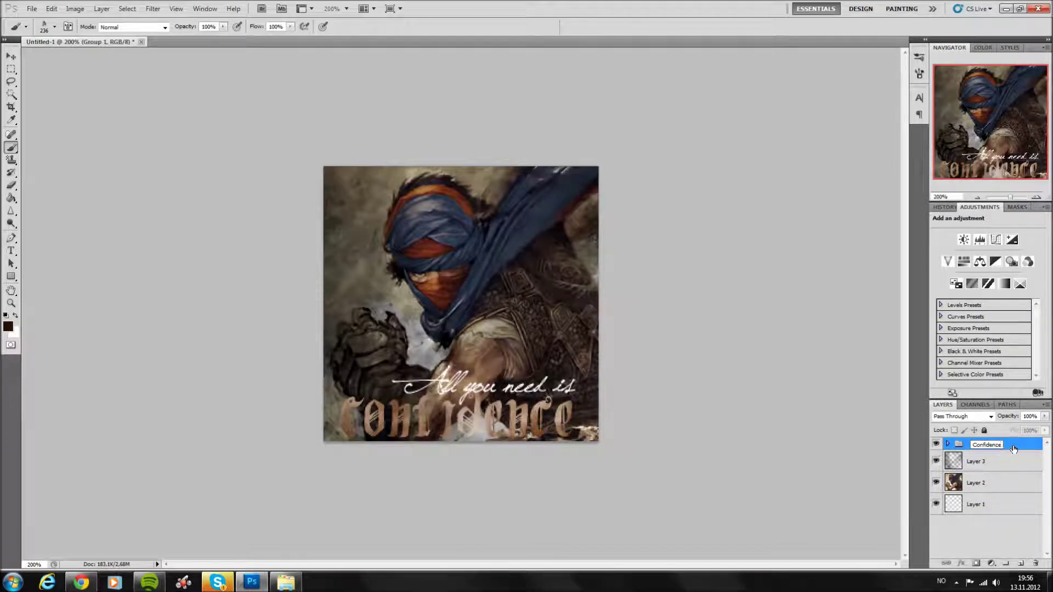
click(936, 444)
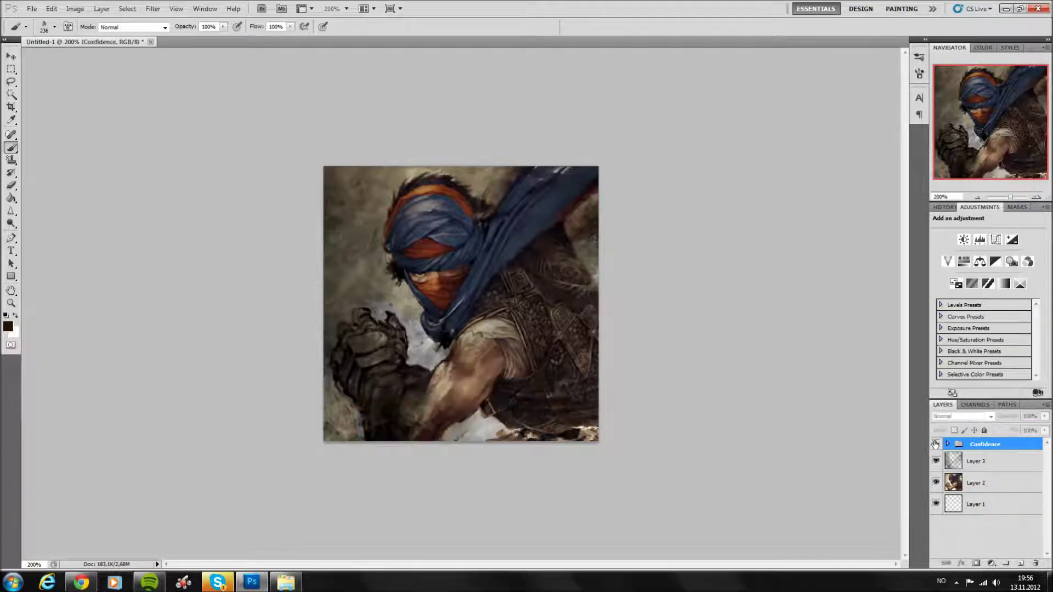
click(969, 461)
click(1019, 567)
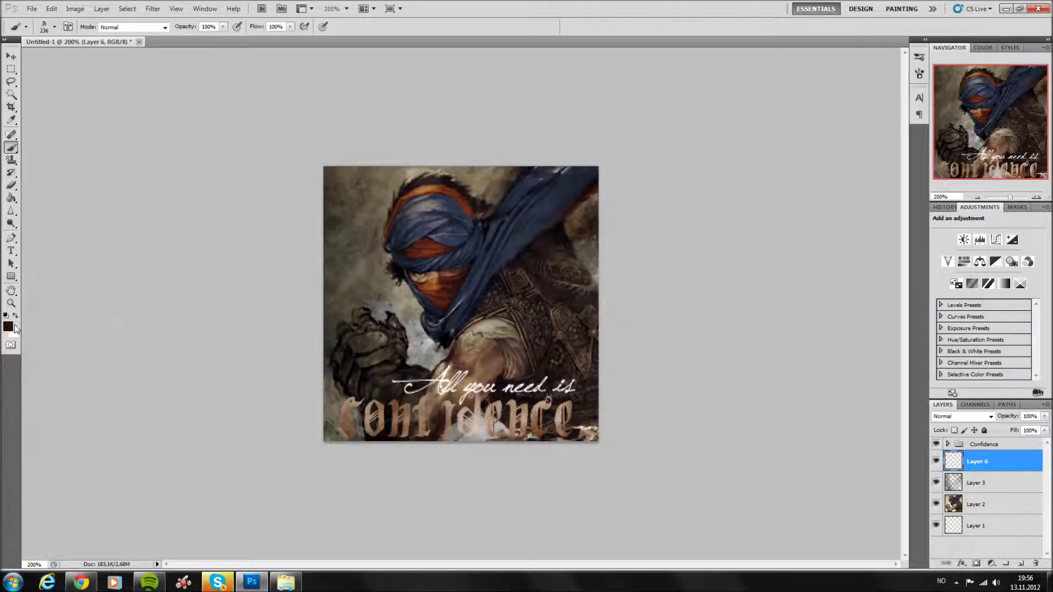
Load the Jashin Brushes_Set_9 library and choose its 434 px texture brush.
click(55, 26)
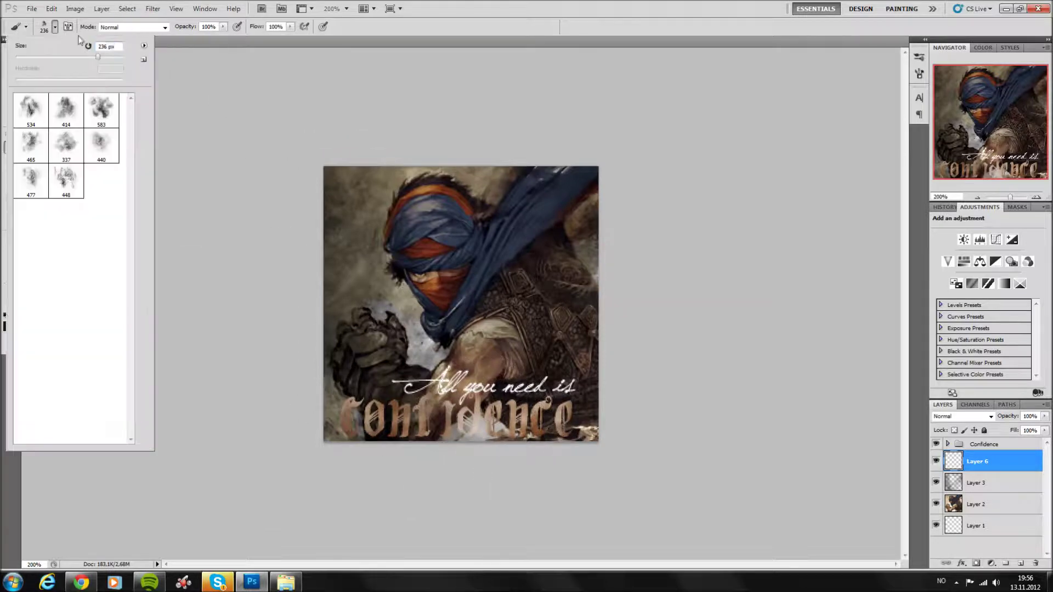
click(144, 47)
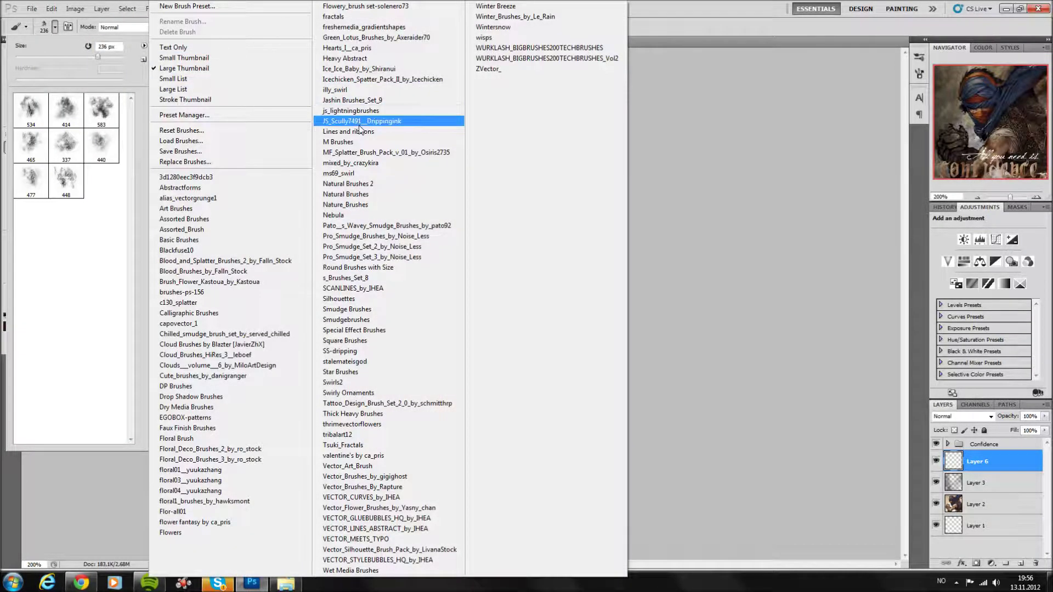
click(362, 100)
click(472, 219)
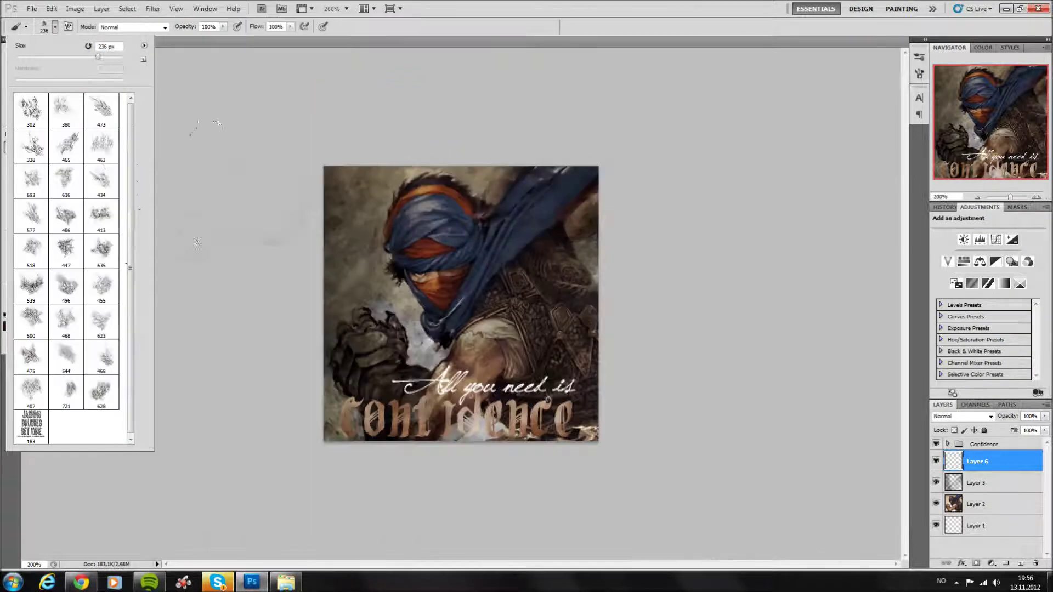
click(101, 181)
key(Return)
Use black as the painting colour and set Layer 6 to Soft Light.
click(8, 327)
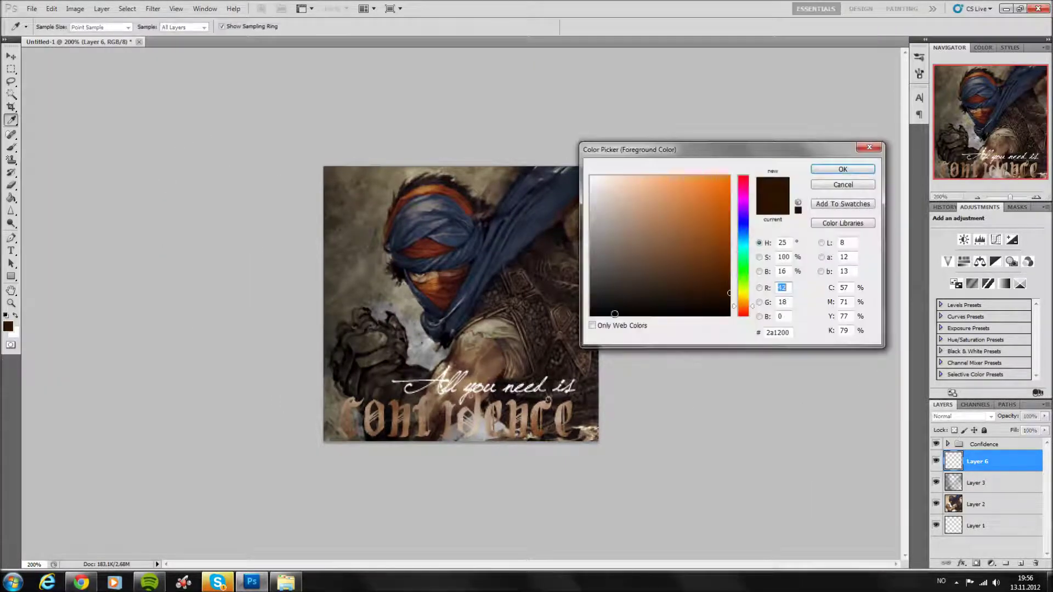
click(825, 172)
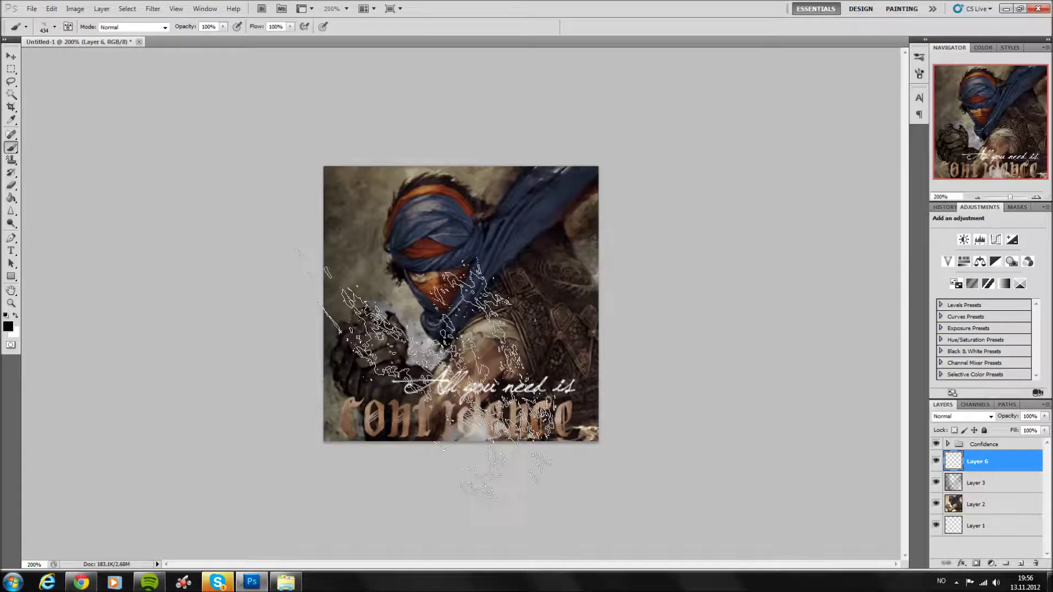
click(987, 417)
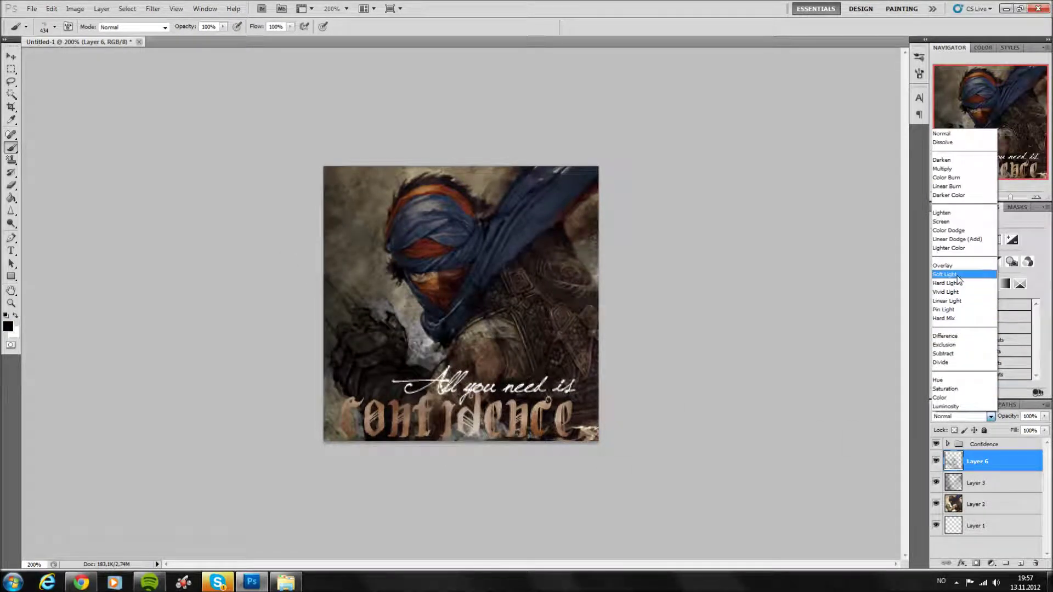
click(960, 277)
click(945, 207)
click(936, 464)
Erase Layer 6's texture around the face and chest, comparing at 100% view.
key(e)
mouse_move(494, 310)
mouse_down()
mouse_move(442, 257)
mouse_move(434, 275)
mouse_move(493, 307)
mouse_move(406, 316)
mouse_move(351, 373)
mouse_up()
click(936, 461)
click(936, 461)
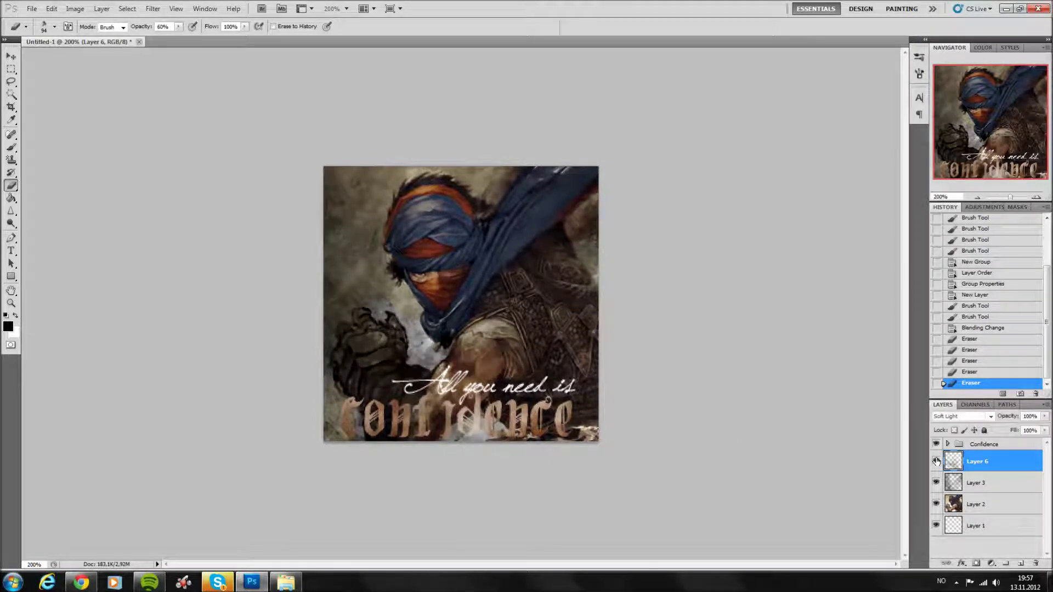
click(977, 197)
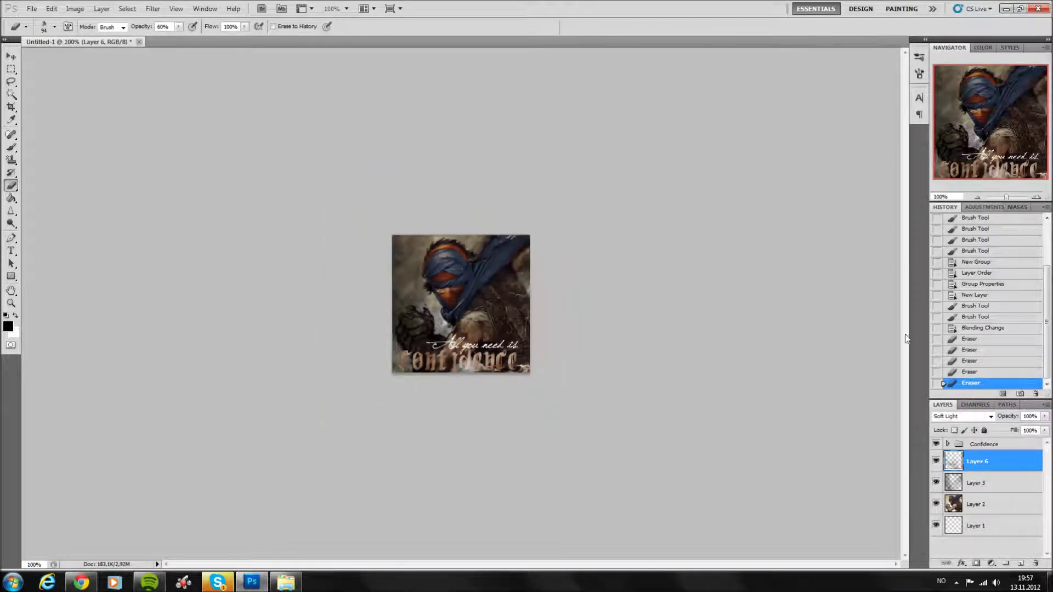
click(936, 461)
click(936, 461)
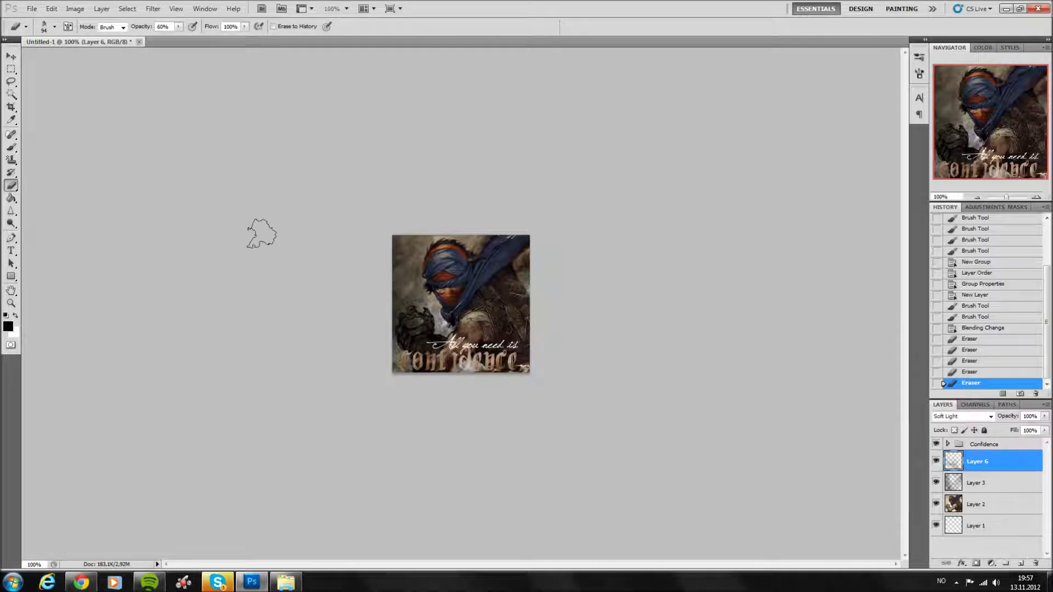
click(11, 58)
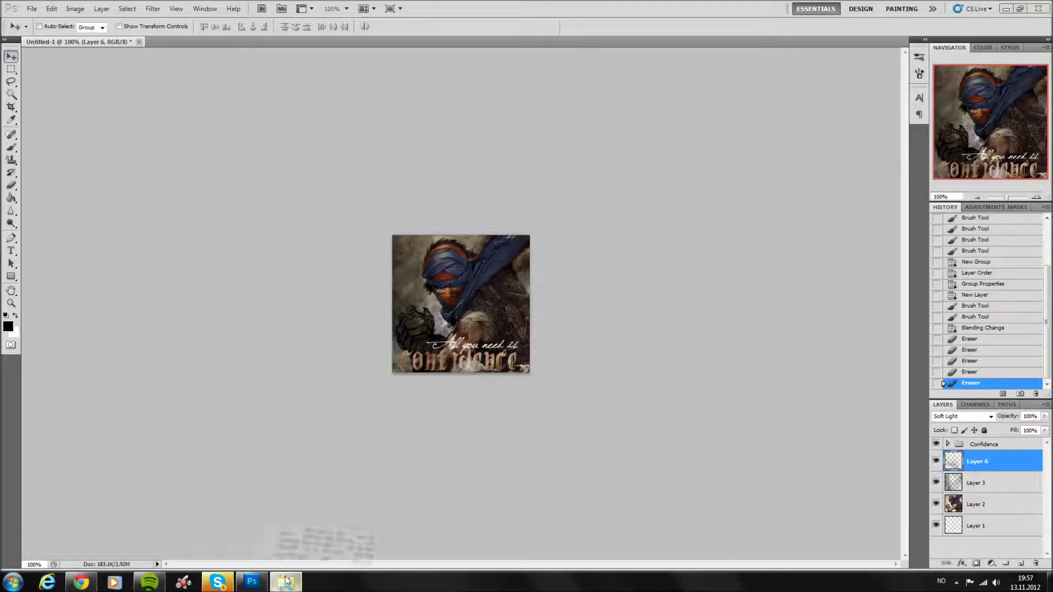
Bring the 6.png C4D render into the icon as Layer 7.
click(286, 583)
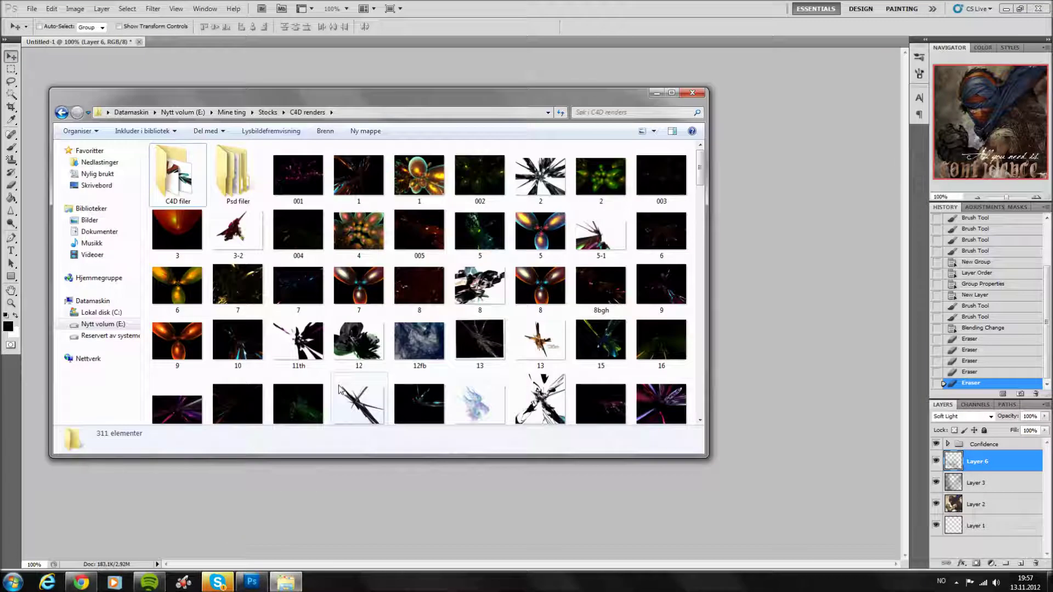
click(359, 175)
mouse_move(359, 176)
mouse_down()
mouse_move(246, 47)
mouse_move(412, 263)
mouse_up()
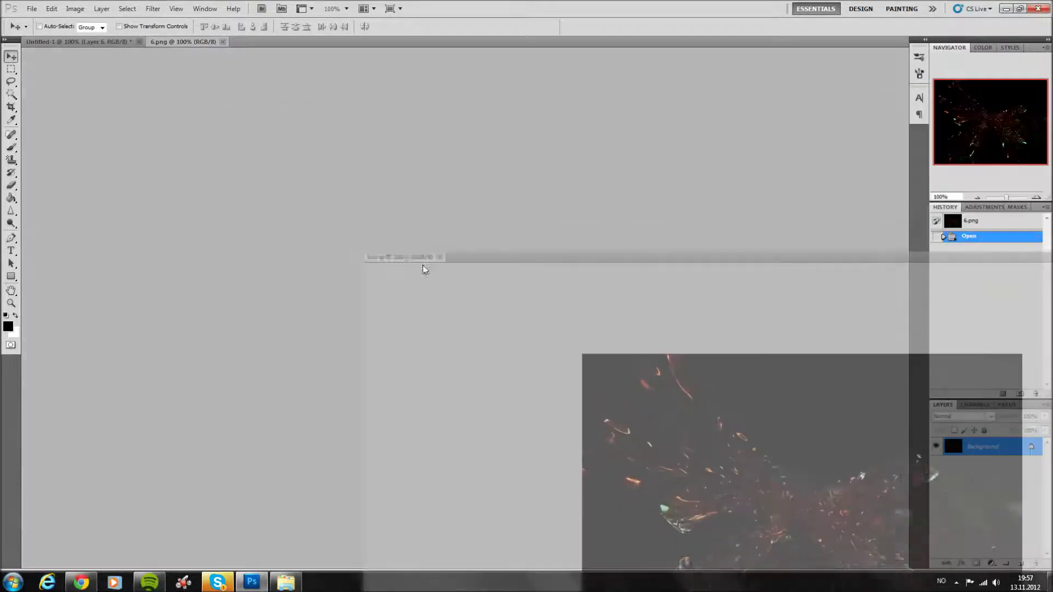
drag(549, 384, 461, 246)
click(815, 265)
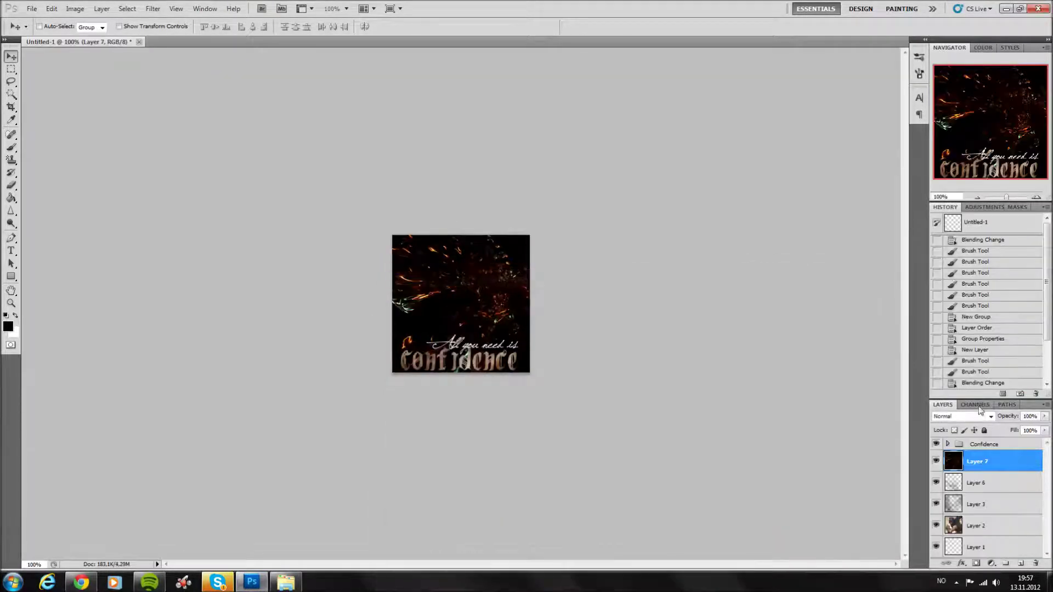
Set Layer 7 to Screen, reposition it over the figure, and erase part of it.
click(976, 417)
click(965, 222)
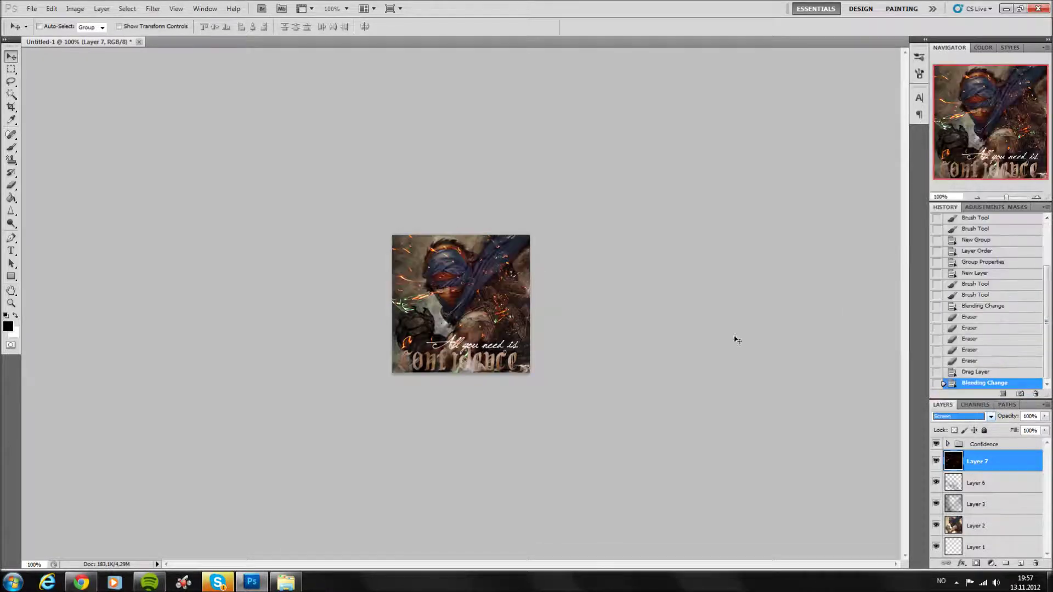
drag(405, 425, 453, 402)
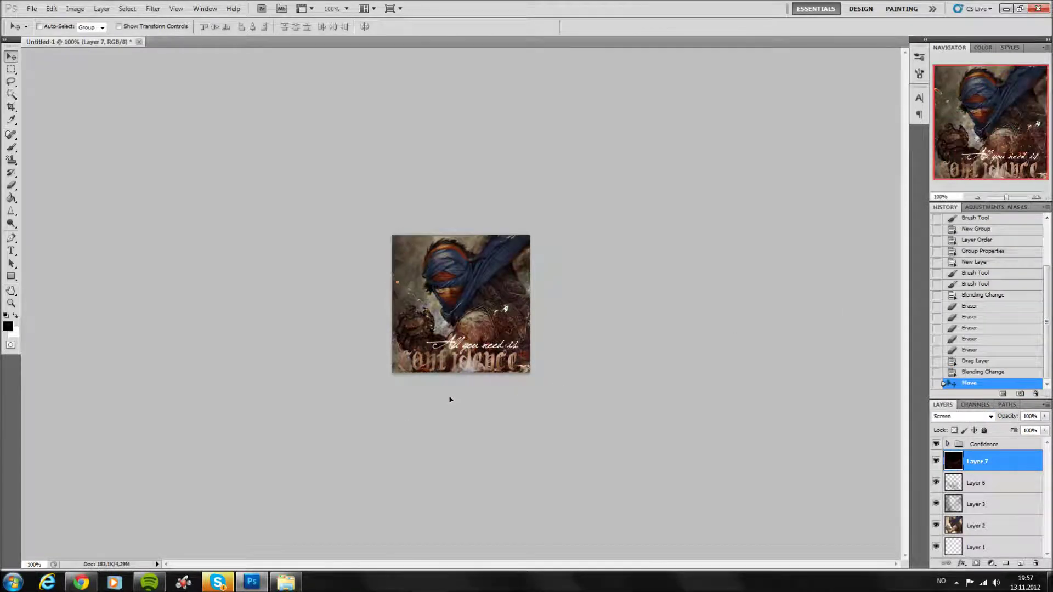
click(11, 185)
drag(492, 316, 501, 302)
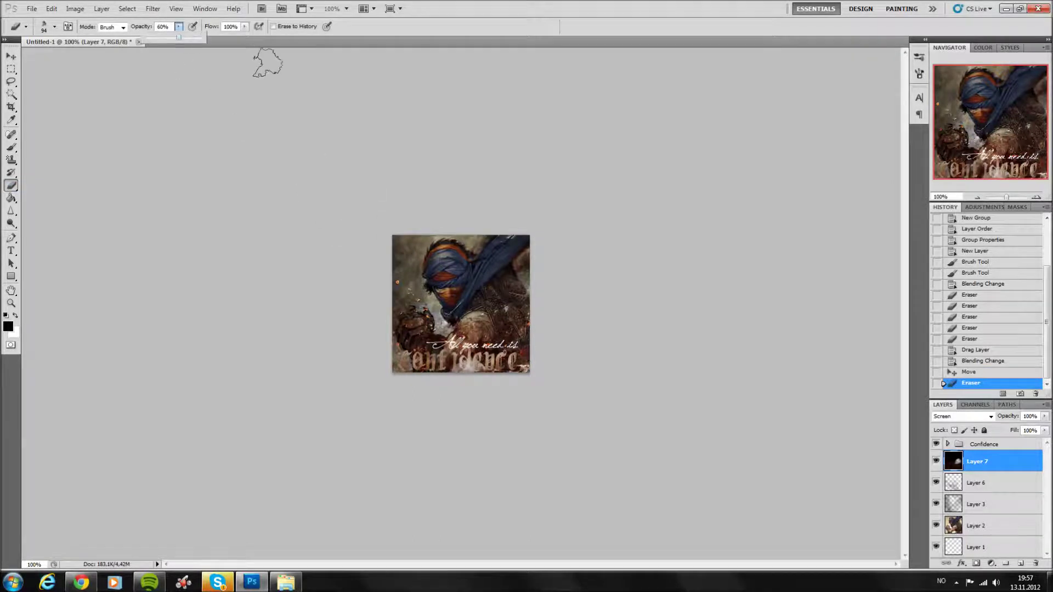
Erase most of the Layer 7 sparks, toggling its visibility to compare, leaving scattered glints.
drag(471, 291, 501, 316)
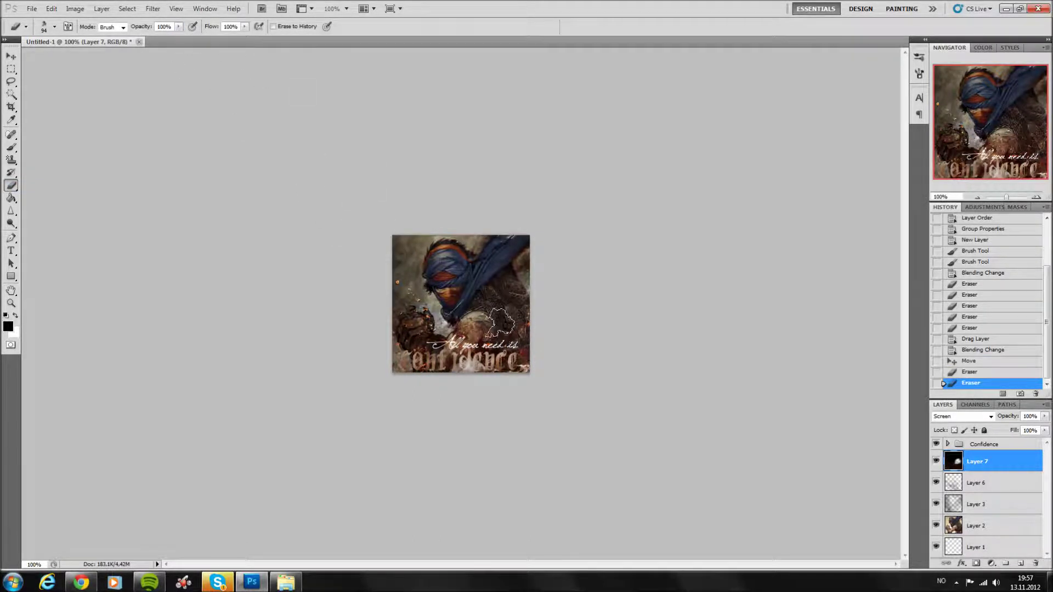
drag(531, 376, 595, 443)
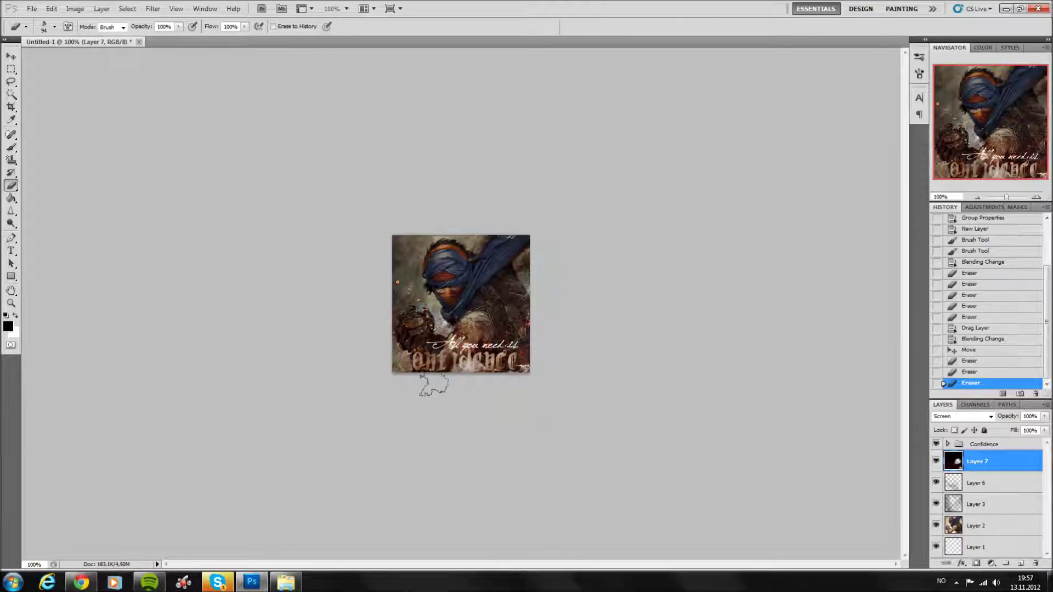
drag(443, 399, 425, 388)
click(937, 461)
click(936, 462)
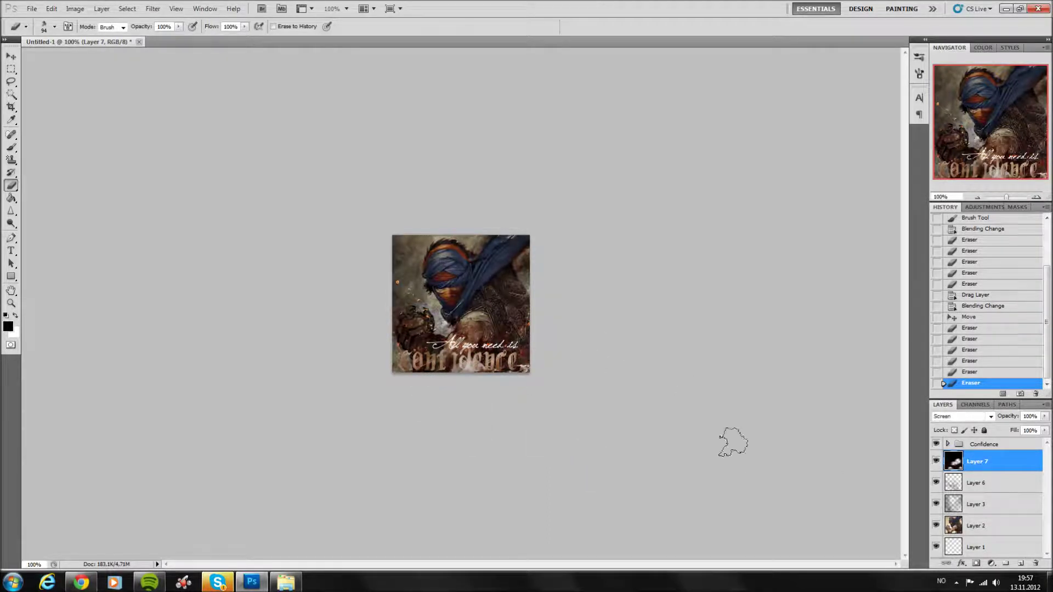
click(936, 462)
click(386, 281)
click(937, 462)
click(936, 461)
click(936, 462)
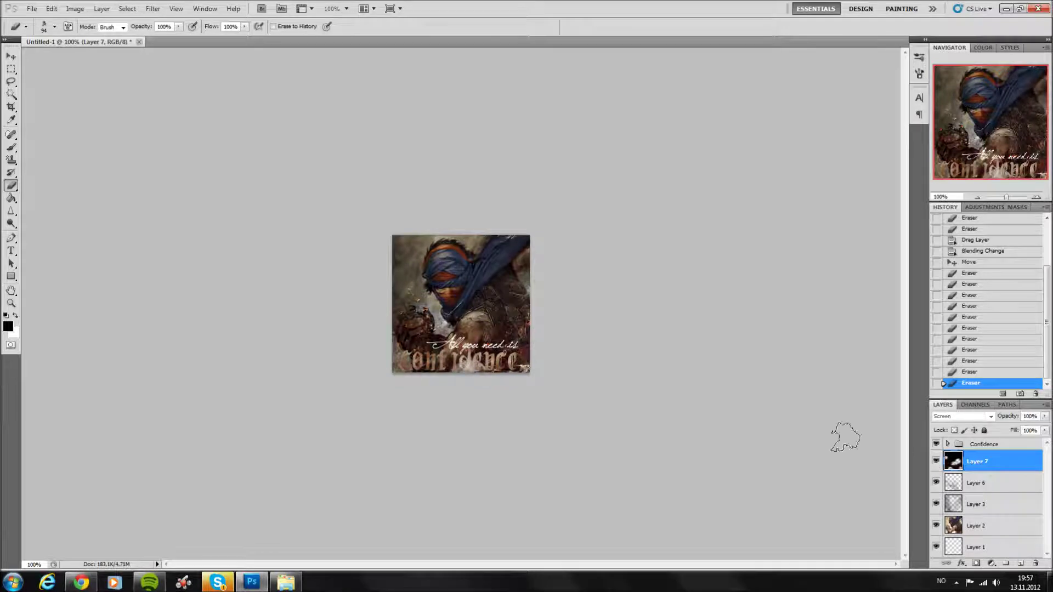
click(525, 309)
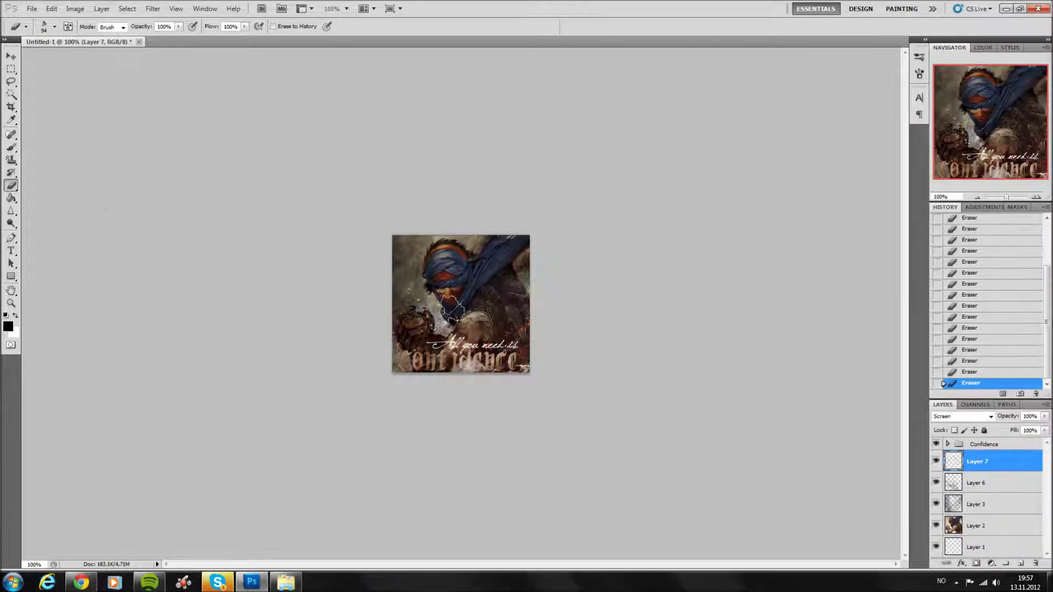
click(11, 56)
click(289, 580)
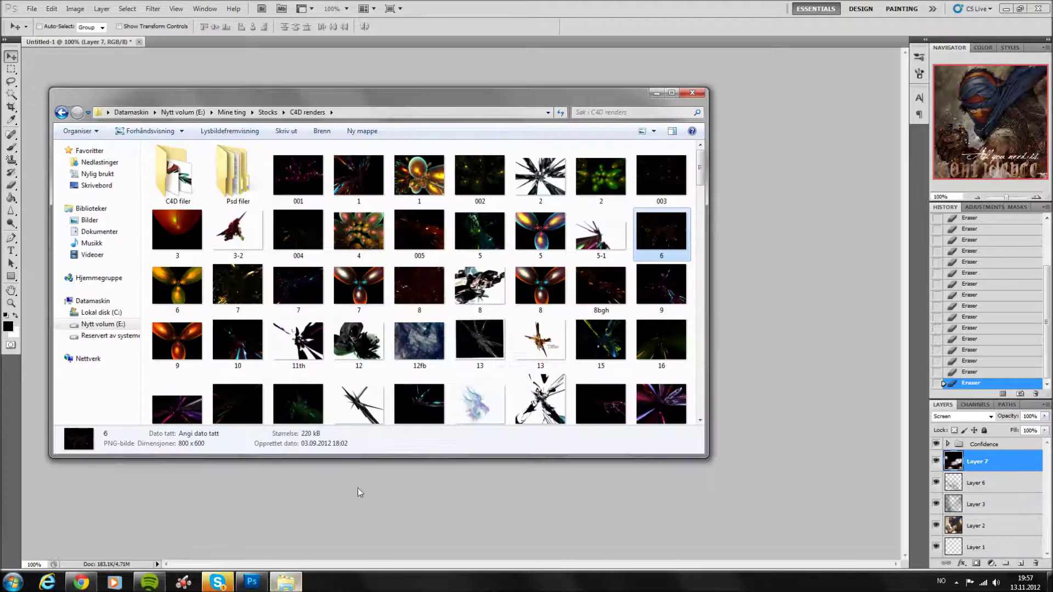
Try the 8bgh.png render as Layer 8 in Color Dodge and Screen, then delete it.
drag(602, 286, 173, 42)
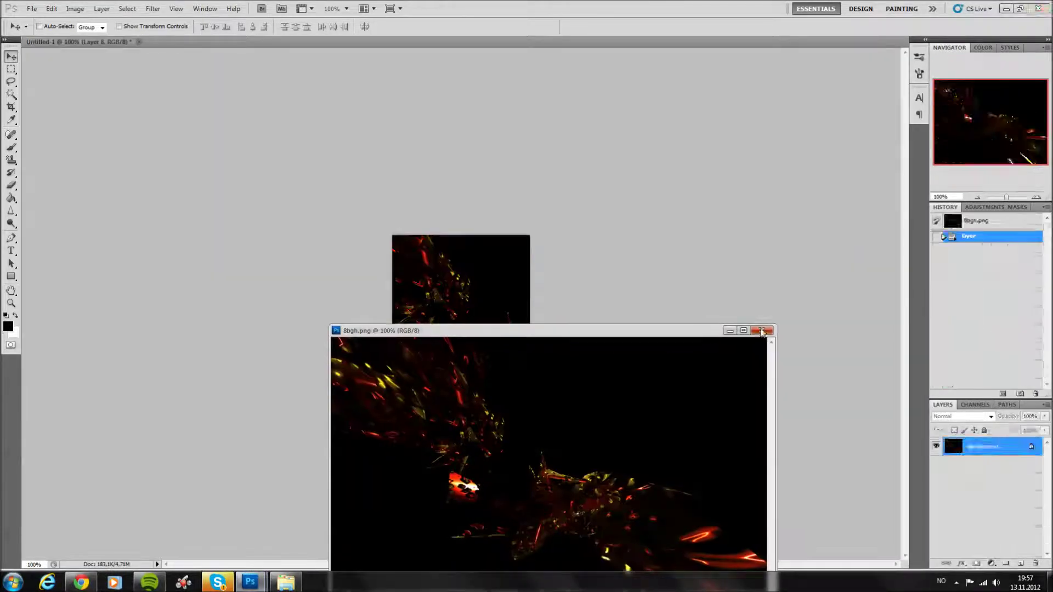
click(989, 418)
click(903, 228)
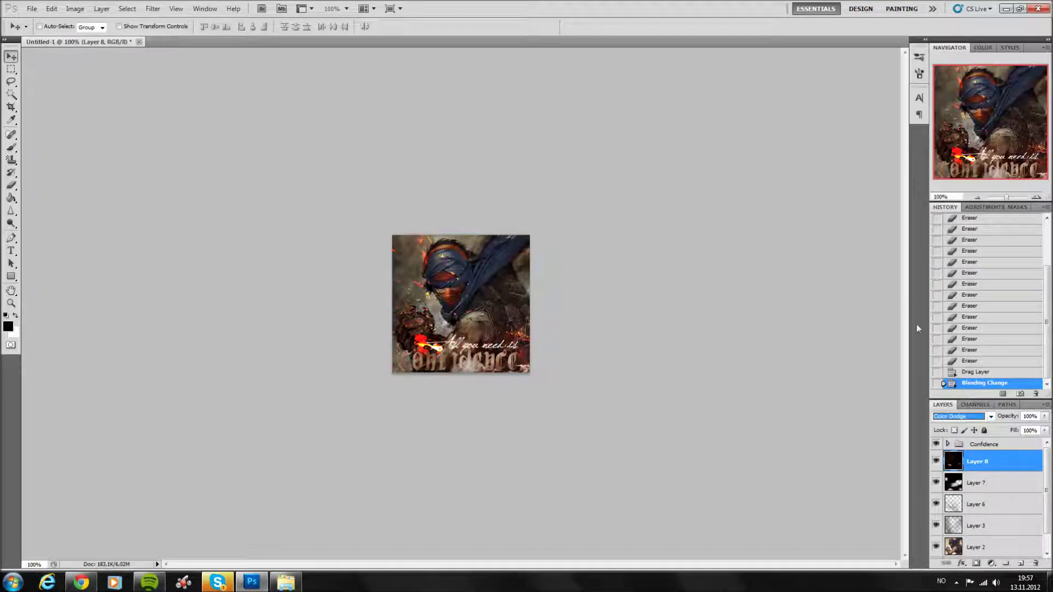
key(Up)
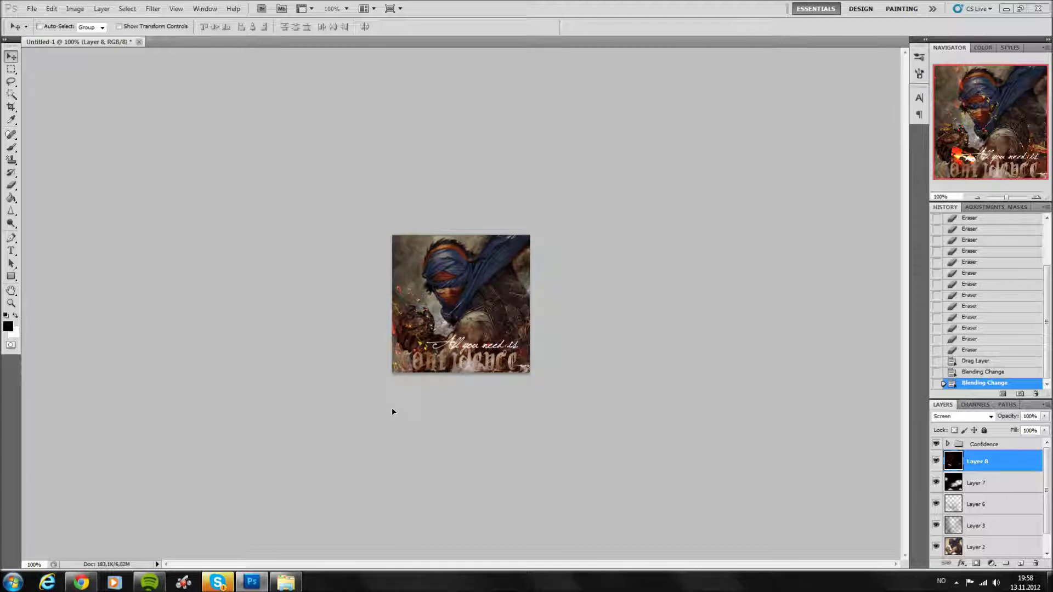
drag(399, 429, 396, 318)
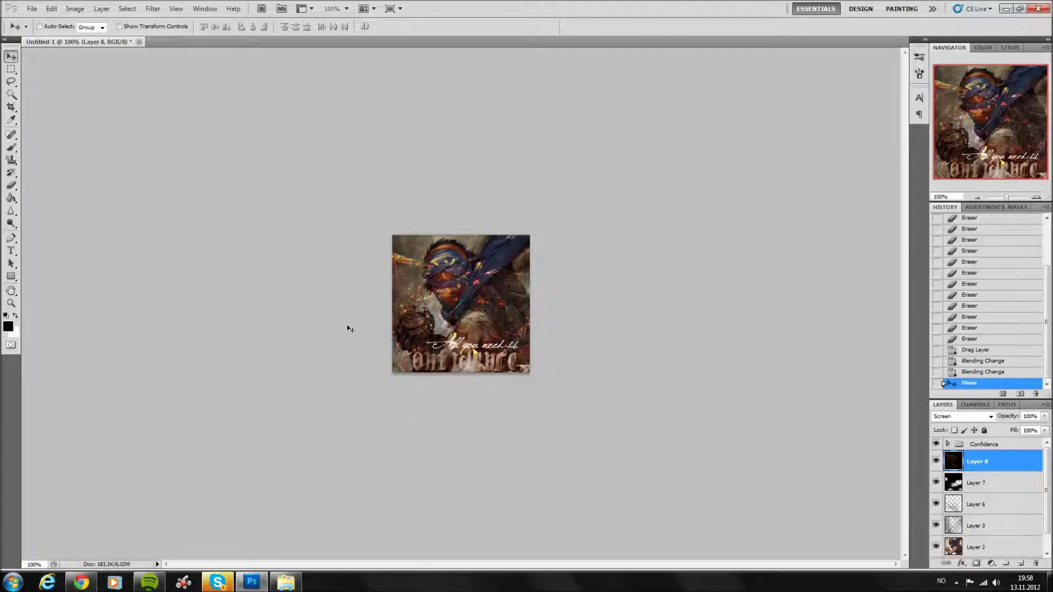
mouse_move(419, 319)
mouse_down()
mouse_move(350, 307)
mouse_move(379, 312)
mouse_move(369, 312)
mouse_up()
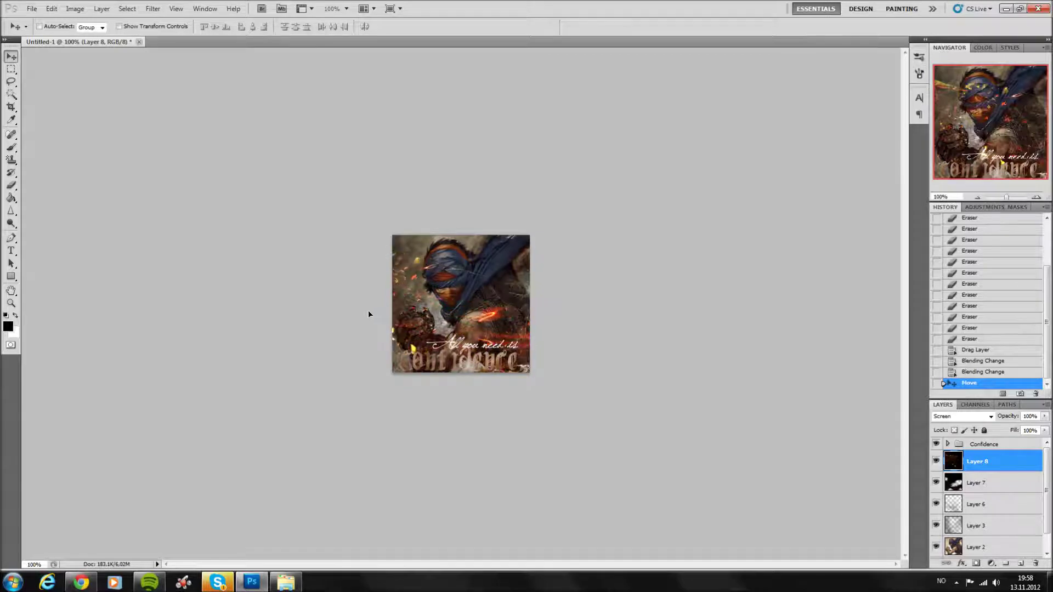
right_click(985, 461)
click(969, 253)
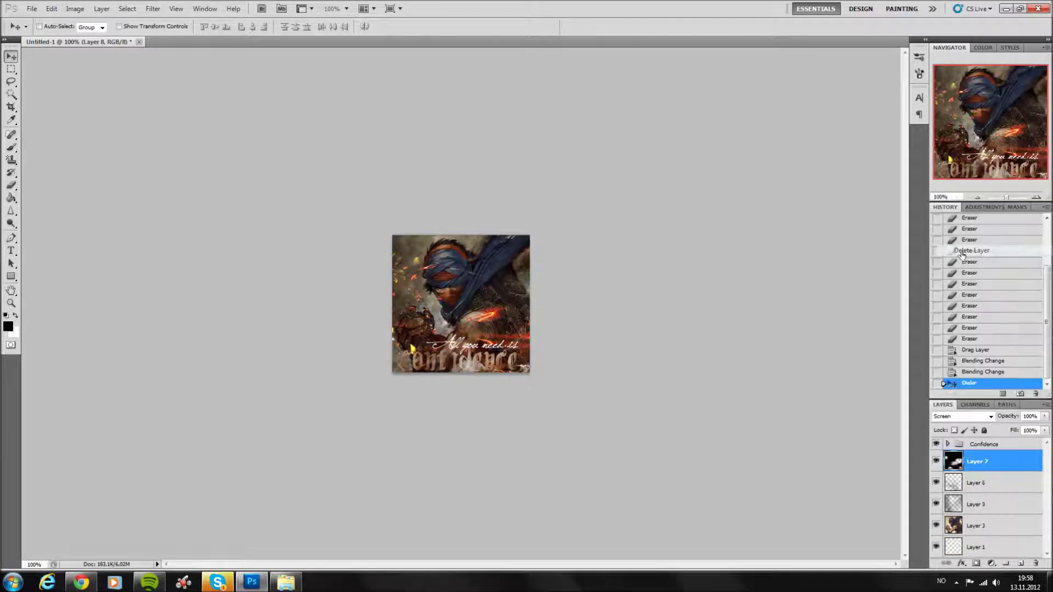
Save the icon as Confidence.psd.
click(32, 8)
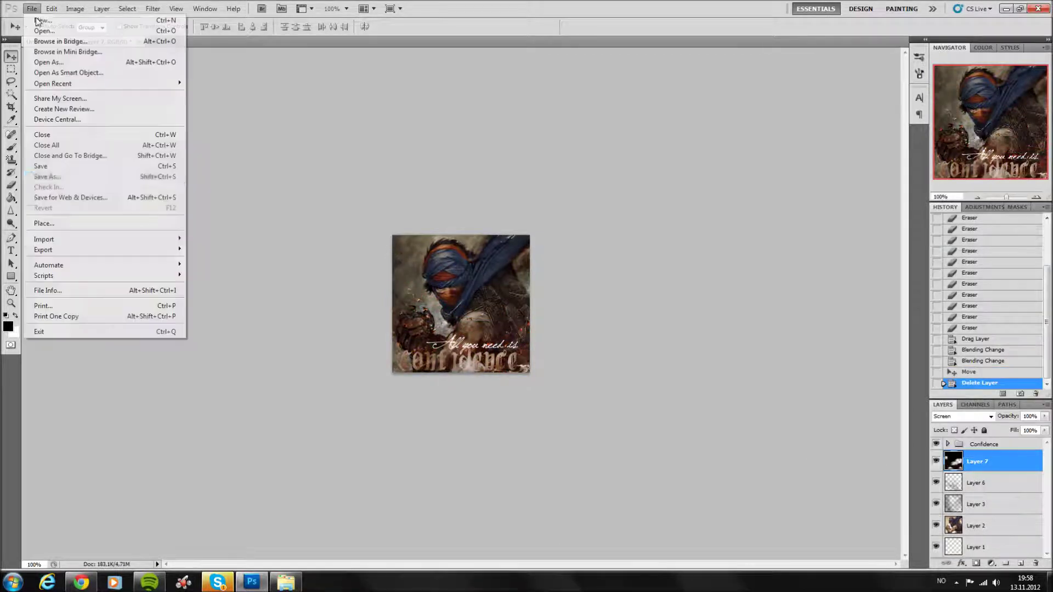
click(55, 176)
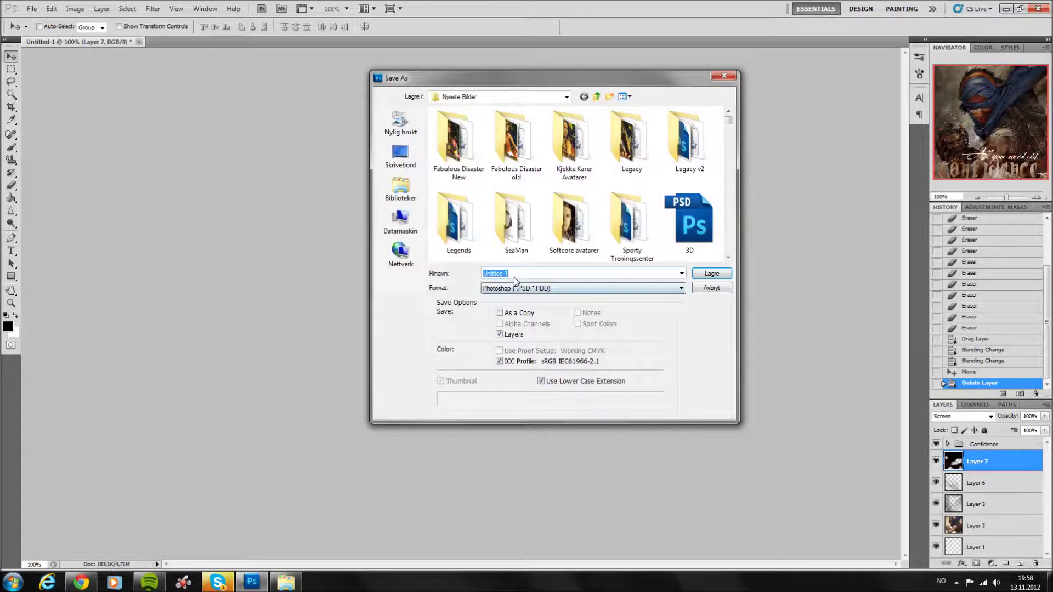
text(Confidence)
click(711, 276)
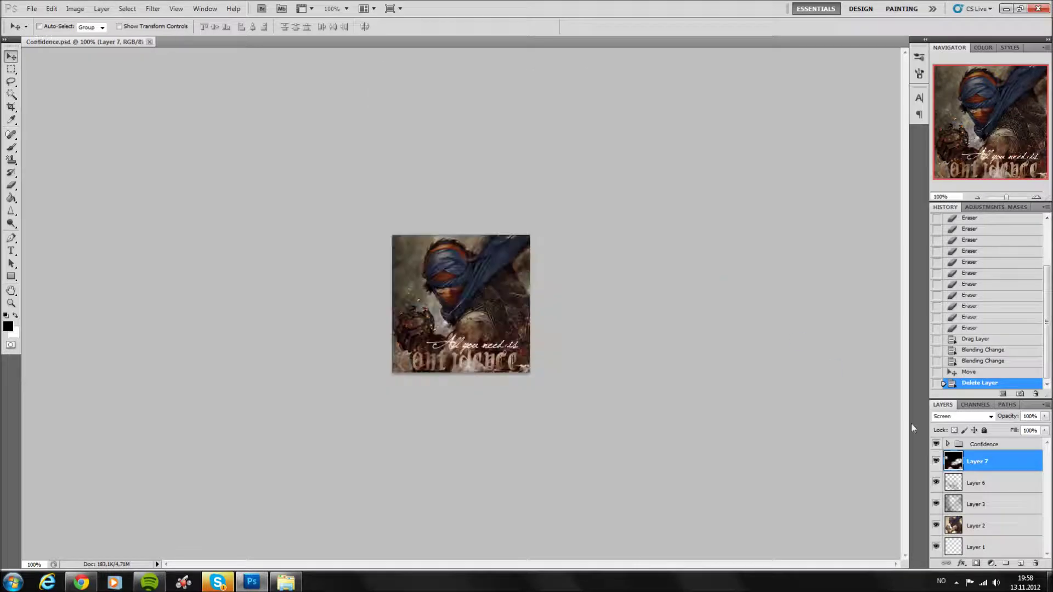
click(296, 583)
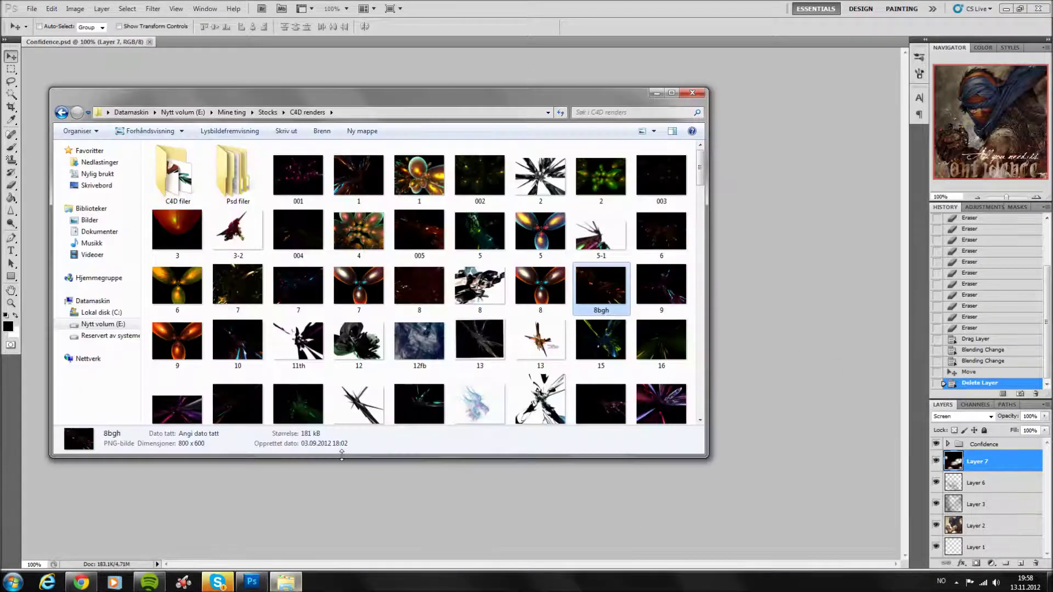
Drag render 28.png from the C4D renders folder into Confidence.psd as a new layer.
scroll(509, 311, down, 2)
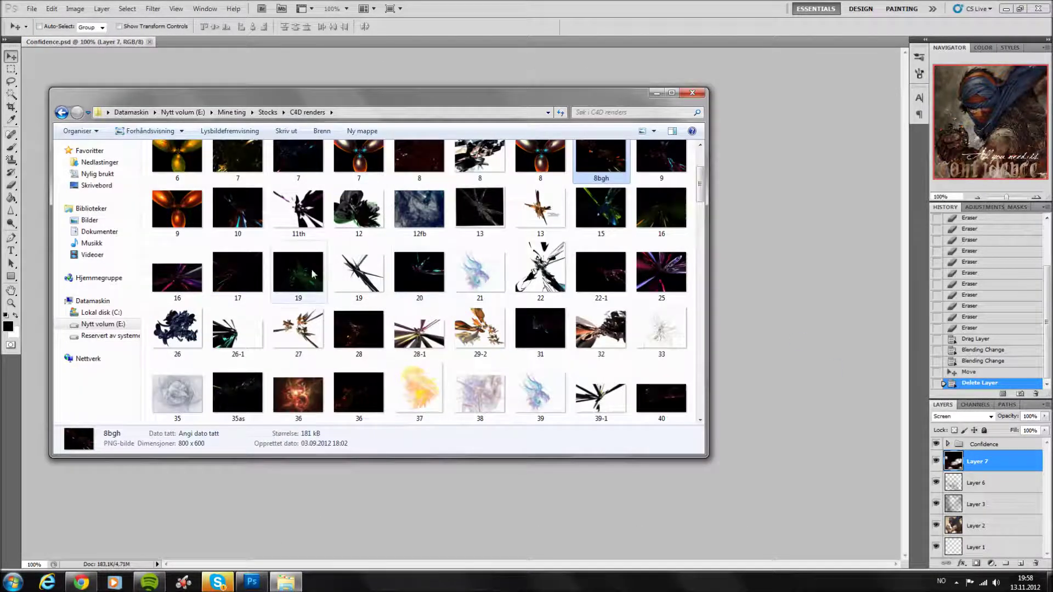
drag(359, 329, 186, 49)
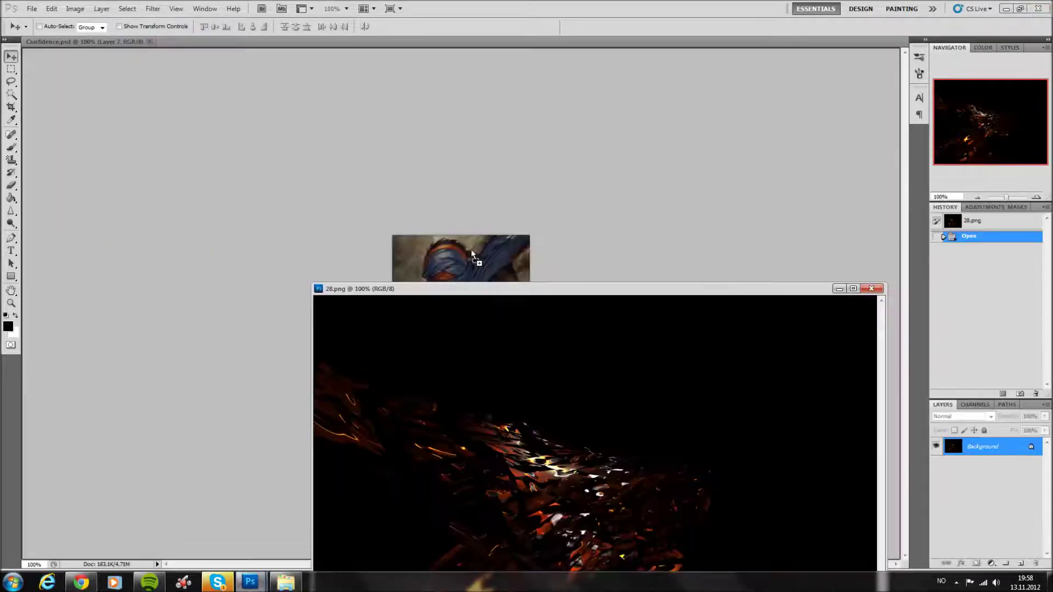
drag(471, 254, 473, 255)
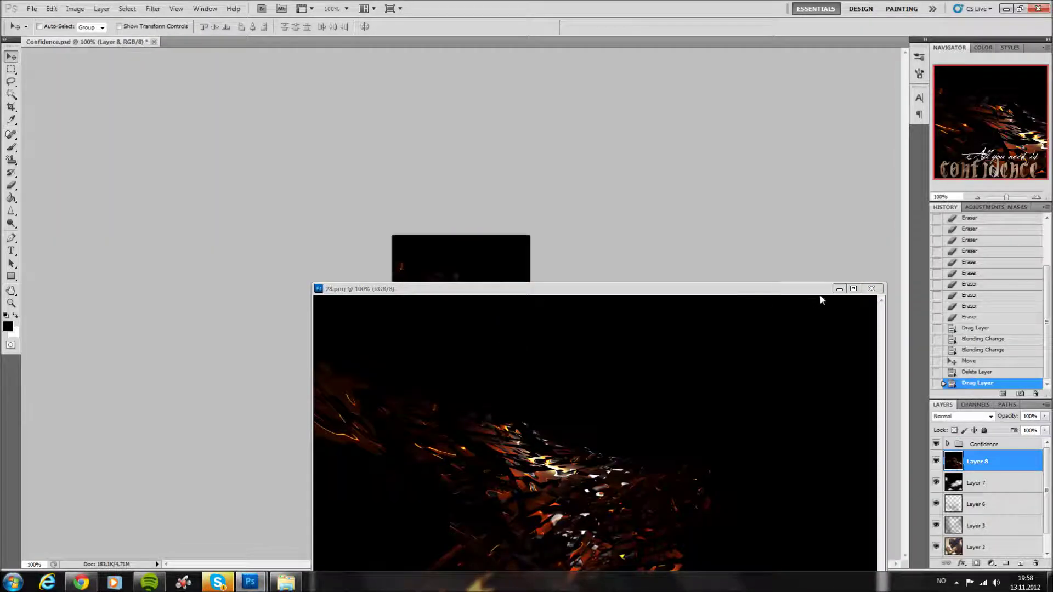
click(872, 288)
Blend the render 28 flame layer in Screen mode and position it over the figure.
drag(393, 328, 394, 321)
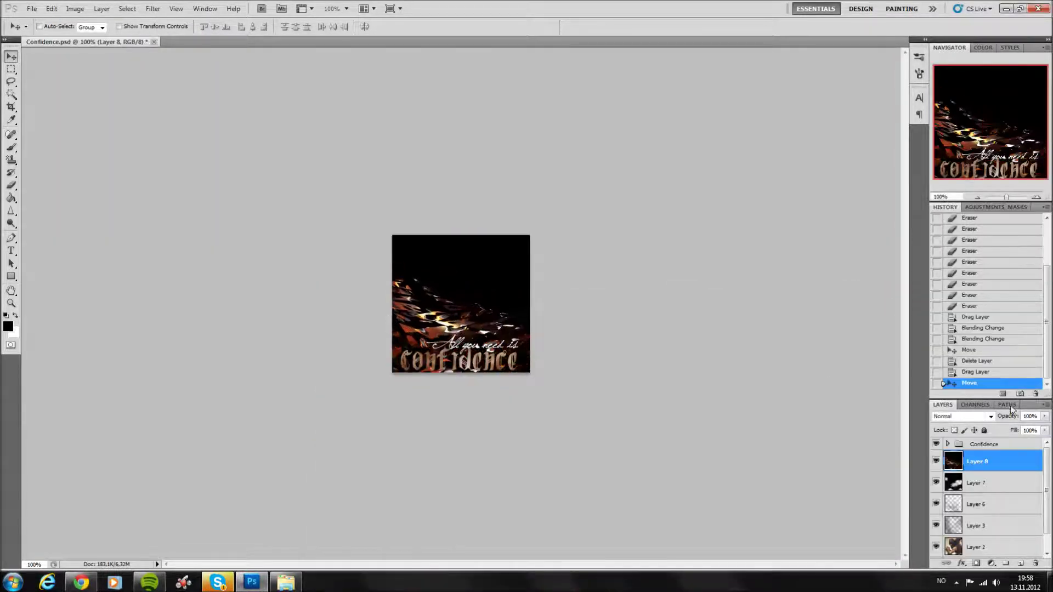
click(990, 416)
click(965, 228)
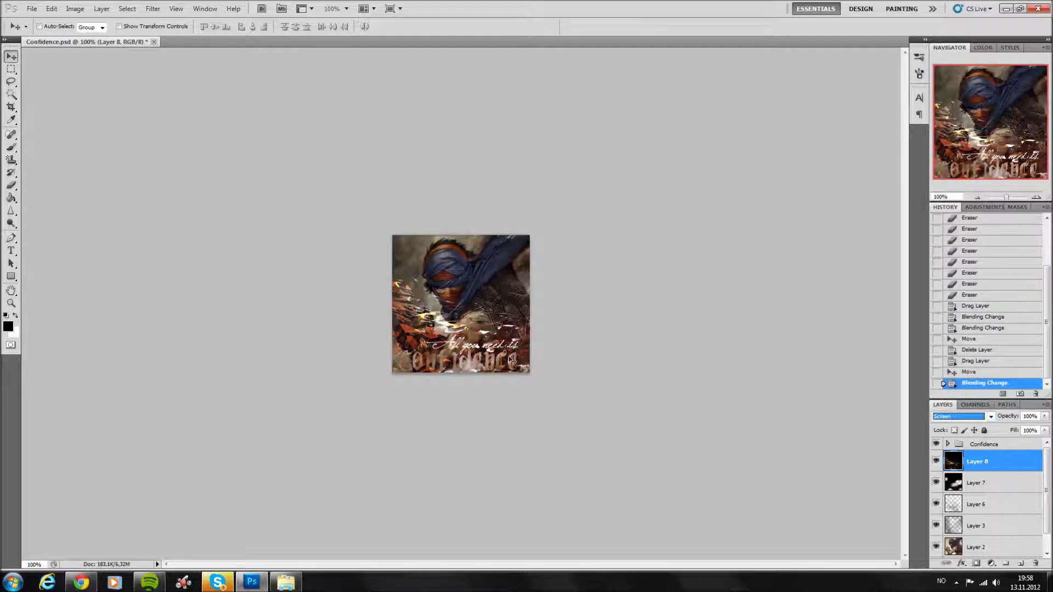
drag(476, 352, 373, 328)
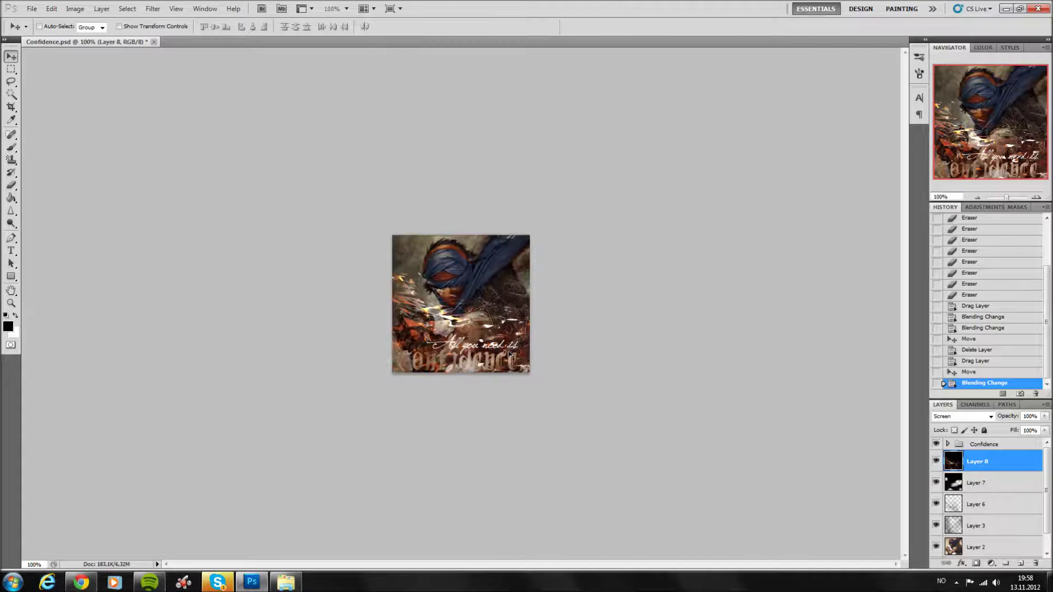
mouse_move(393, 321)
mouse_down()
mouse_move(453, 326)
mouse_move(422, 304)
mouse_move(420, 288)
mouse_move(506, 388)
mouse_up()
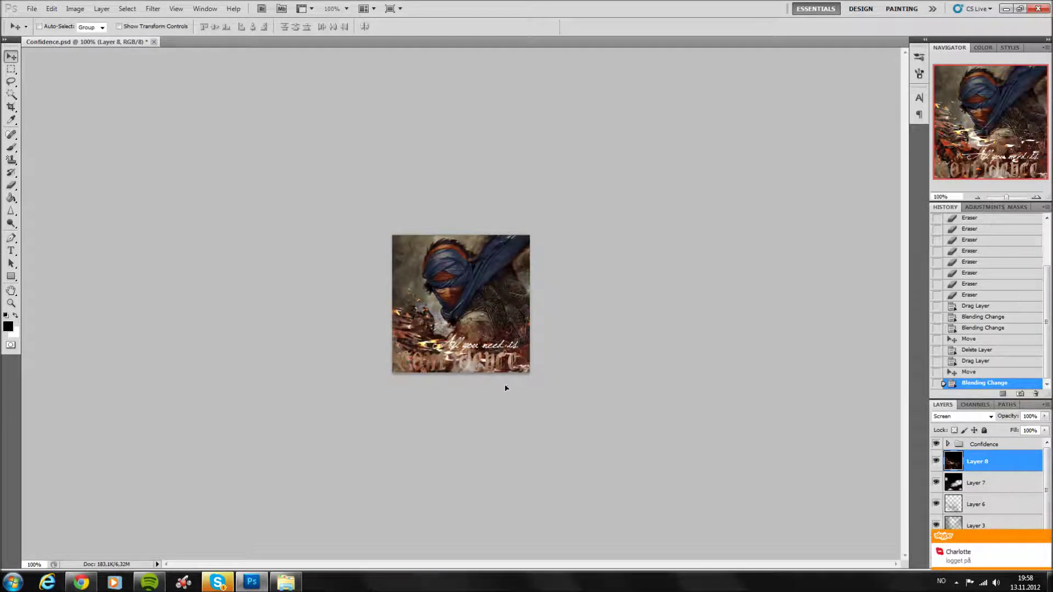
mouse_move(506, 388)
mouse_down()
mouse_move(478, 357)
mouse_move(445, 371)
mouse_up()
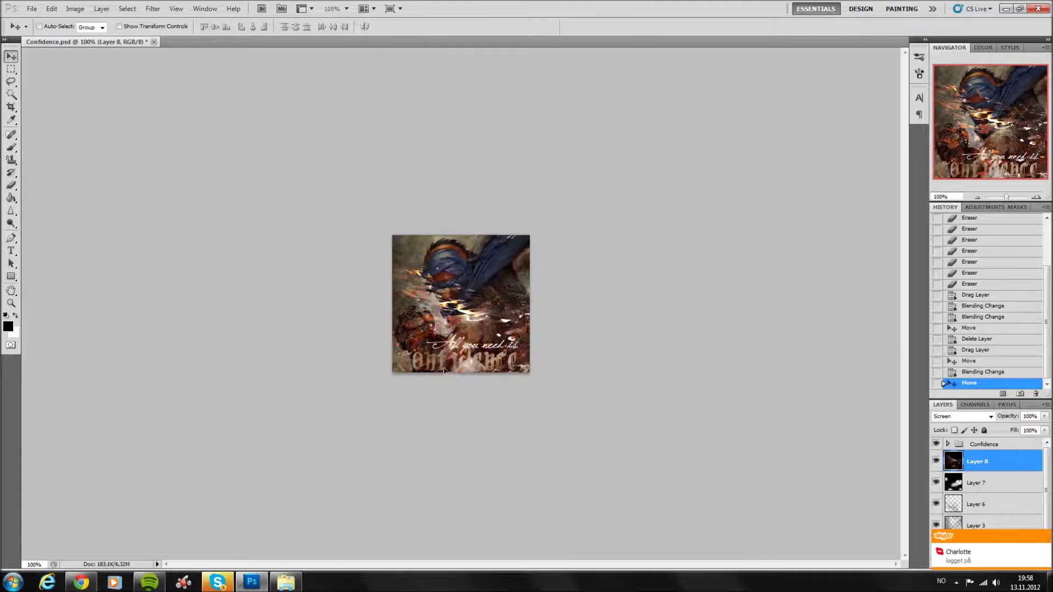
mouse_move(445, 371)
mouse_down()
mouse_move(565, 410)
mouse_move(447, 433)
mouse_move(442, 359)
mouse_move(380, 310)
mouse_move(427, 336)
mouse_move(152, 311)
mouse_up()
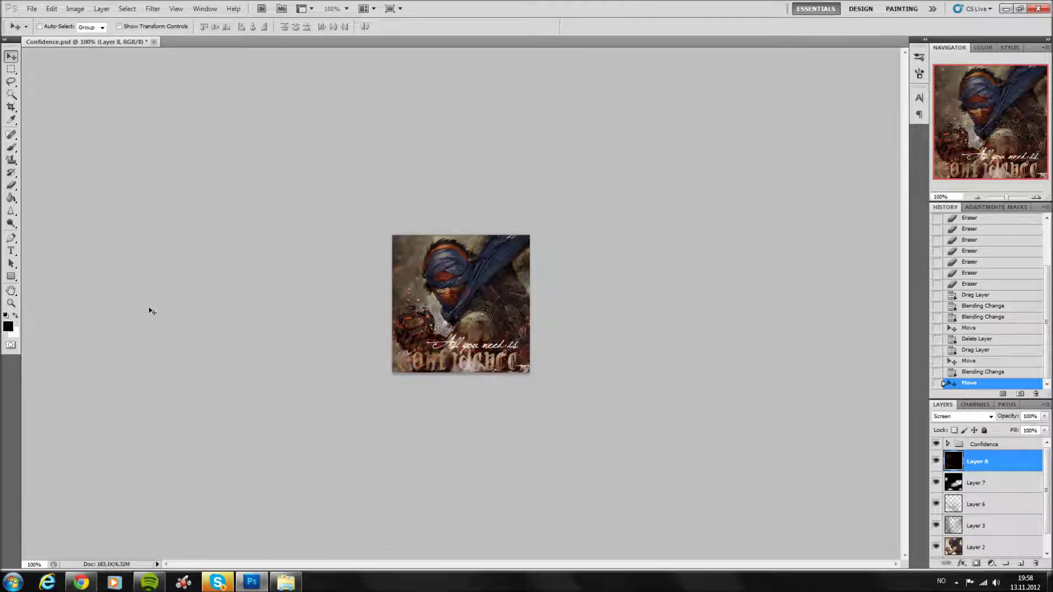
click(11, 186)
Erase Layer 8's flame streaks over the face and lettering, checking with visibility toggles, then duplicate the layer.
drag(448, 289, 465, 277)
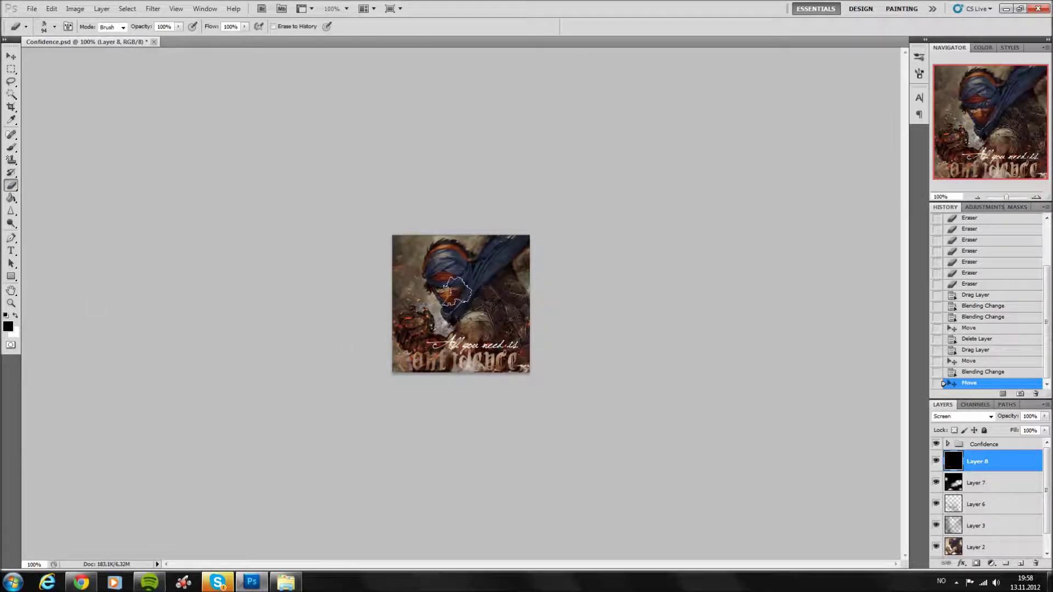
click(937, 462)
click(936, 462)
drag(407, 363, 455, 356)
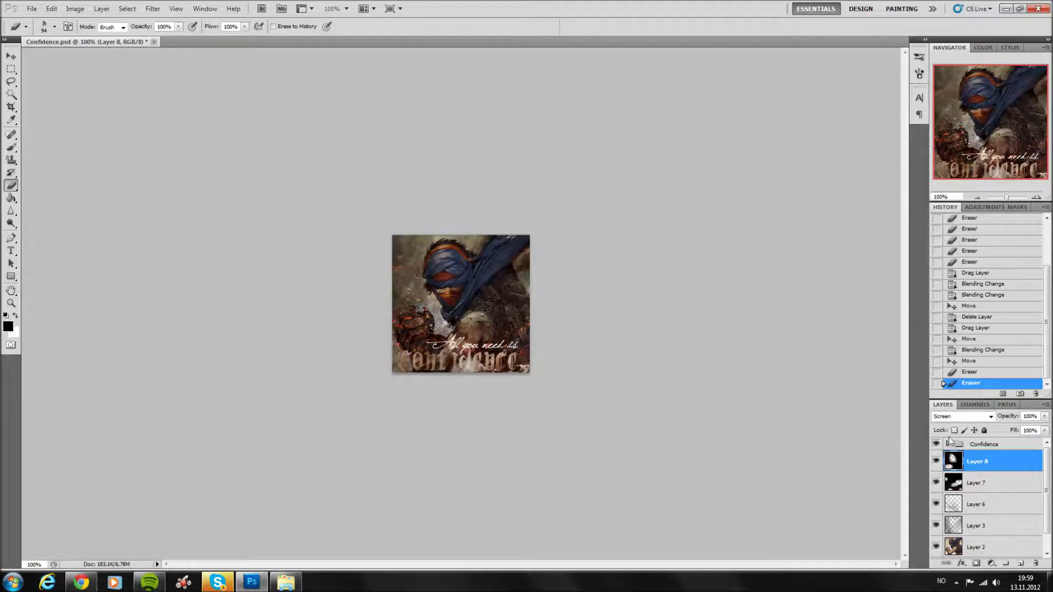
click(935, 462)
click(936, 461)
drag(477, 250, 466, 258)
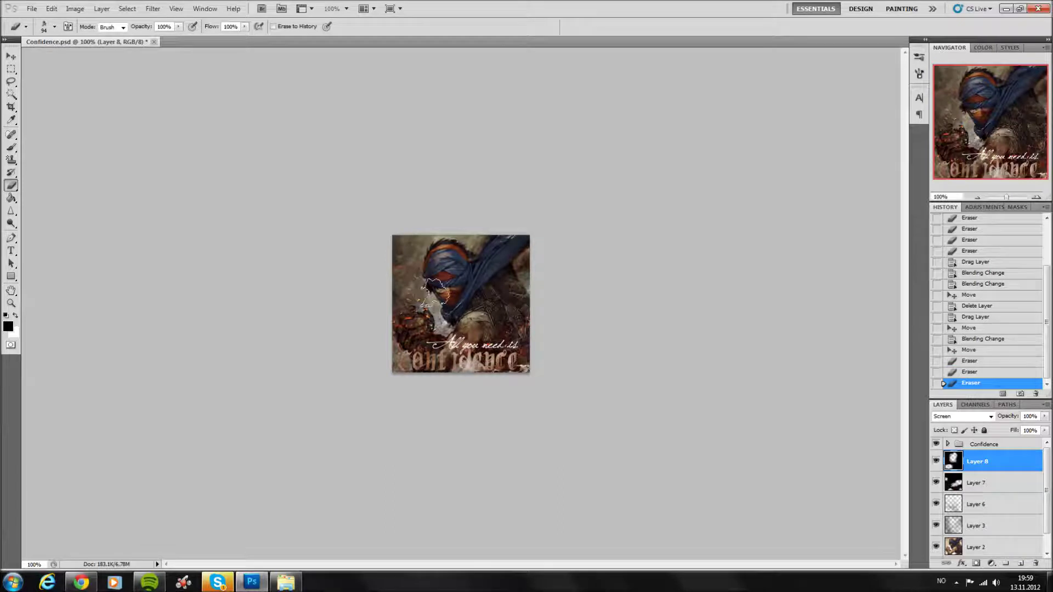
right_click(982, 462)
click(979, 235)
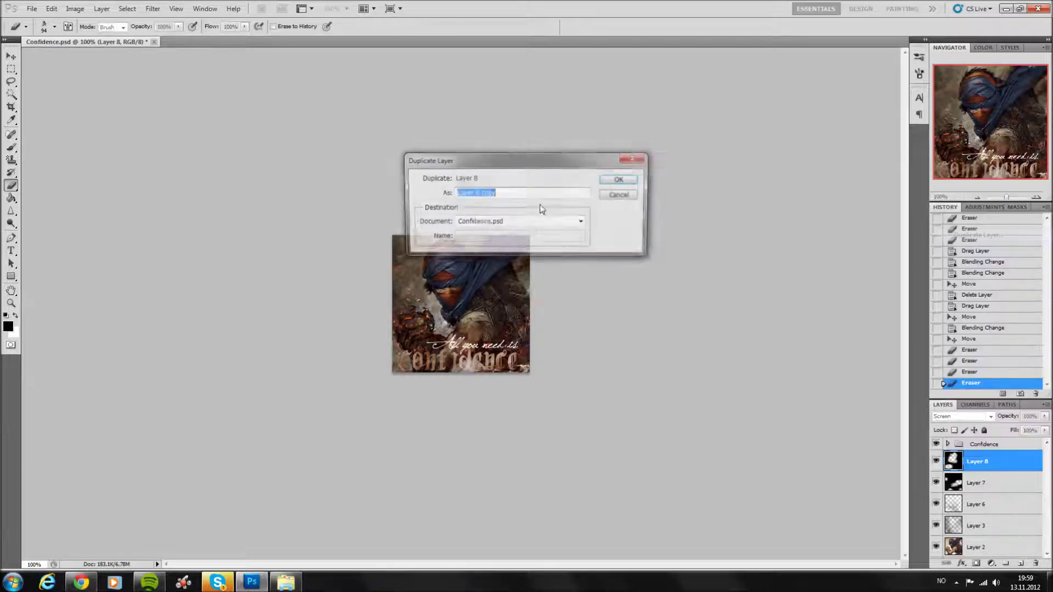
Create Layer 8 copy, flip it vertically and shift it to the right.
key(Return)
click(11, 56)
click(51, 9)
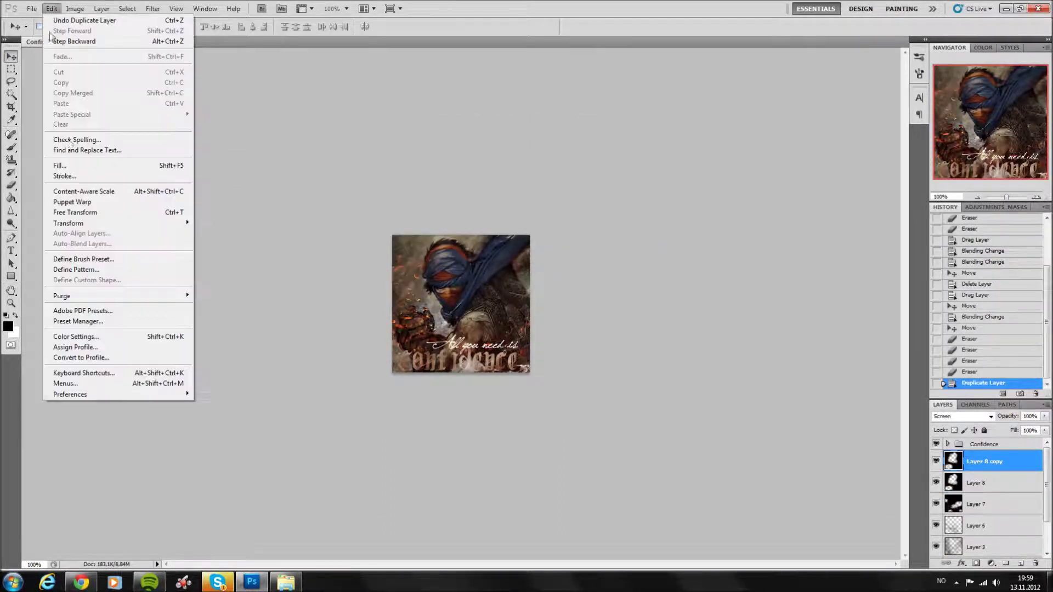
click(231, 353)
drag(464, 325, 458, 311)
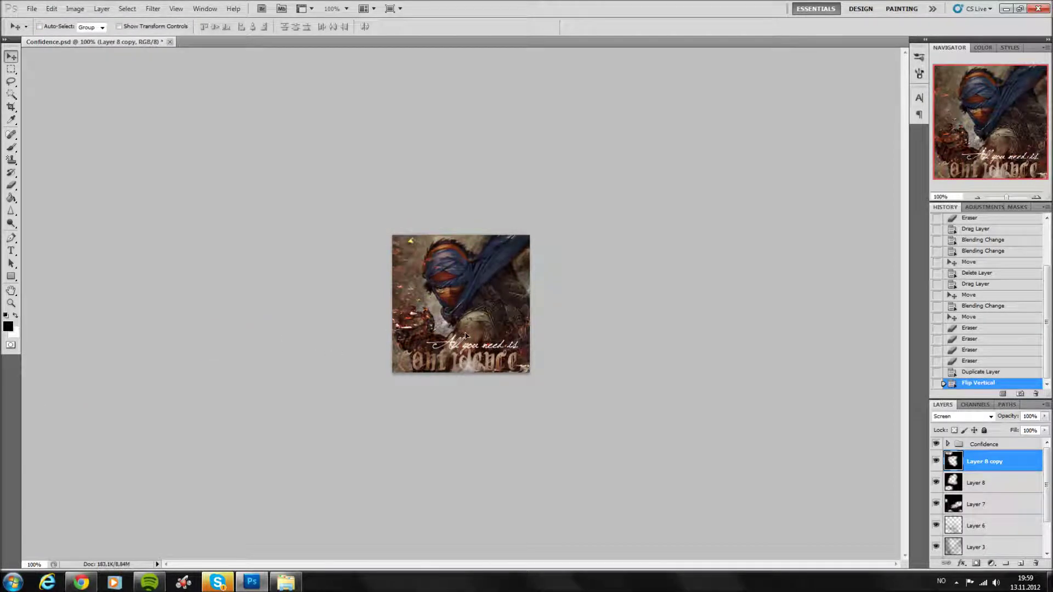
drag(458, 321, 530, 325)
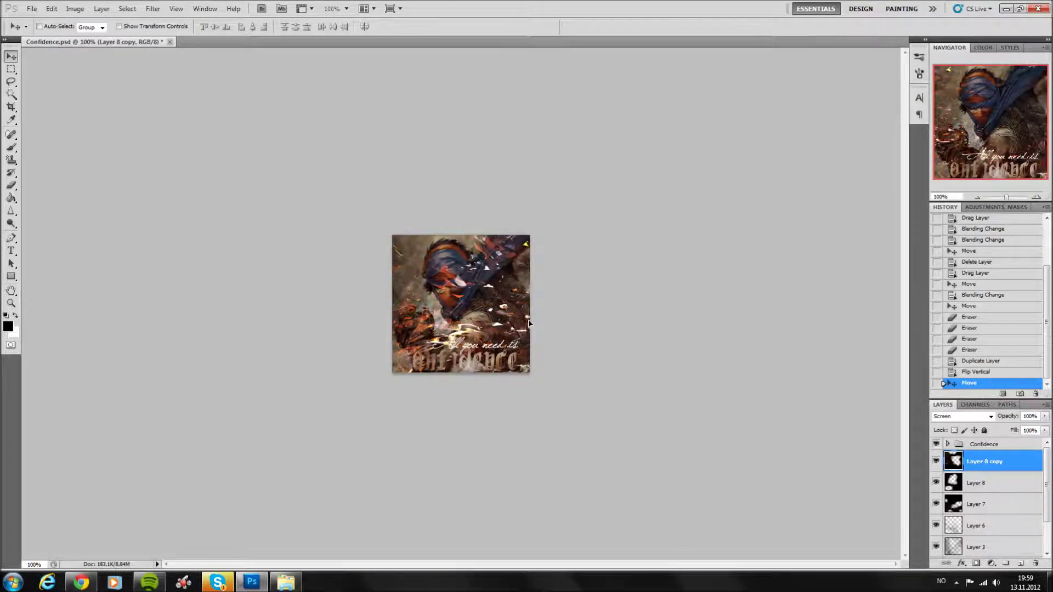
Erase the copy's bright streaks at the upper right, near the face, lower middle and centre-right.
click(11, 187)
drag(525, 257, 478, 263)
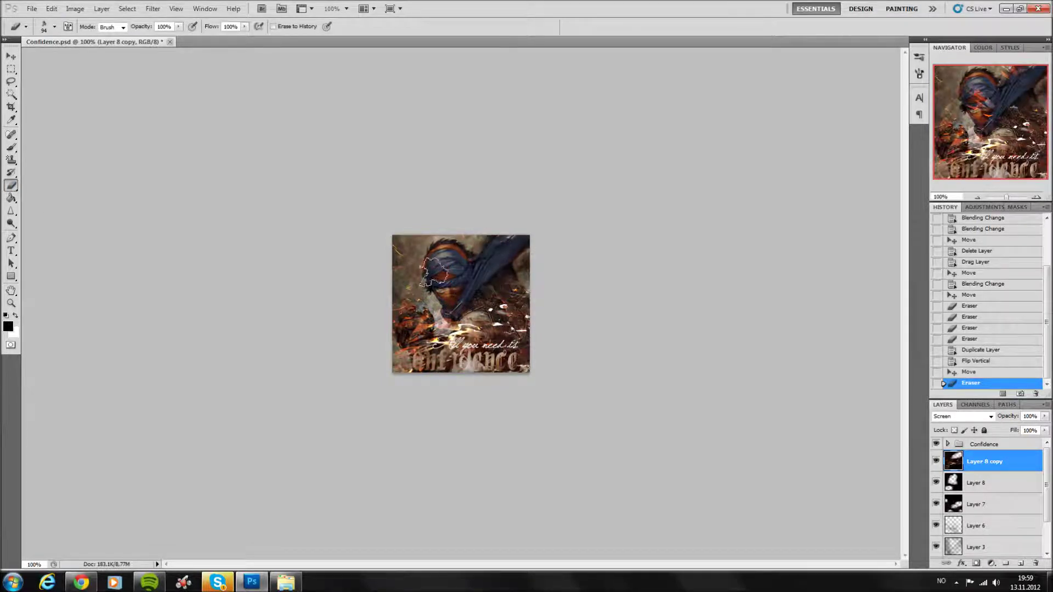
drag(433, 271, 447, 277)
mouse_move(427, 329)
mouse_down()
mouse_move(472, 343)
mouse_move(452, 337)
mouse_up()
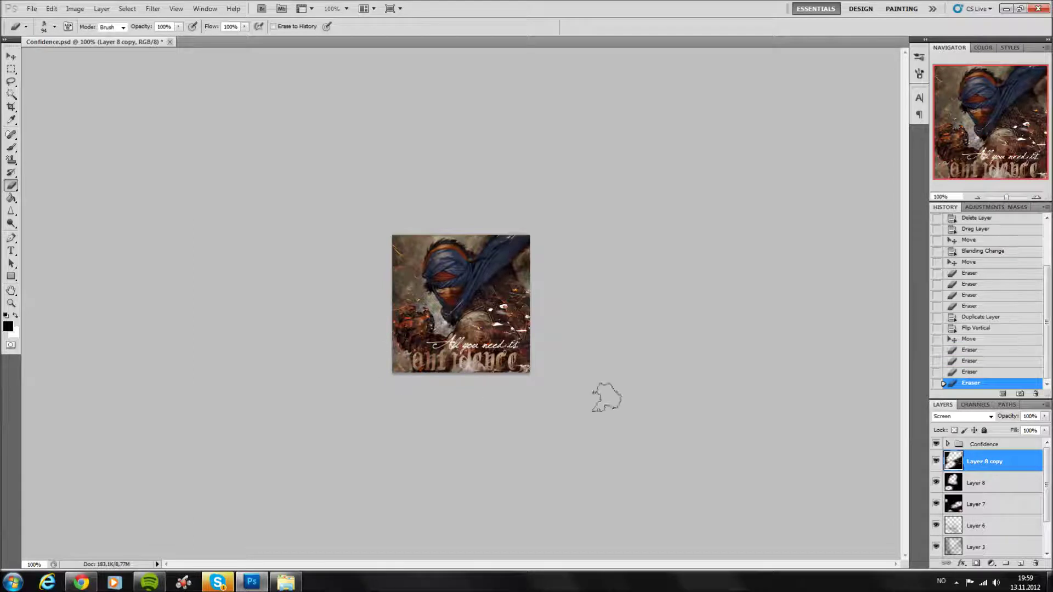
click(936, 461)
drag(499, 325, 491, 310)
click(488, 305)
click(484, 312)
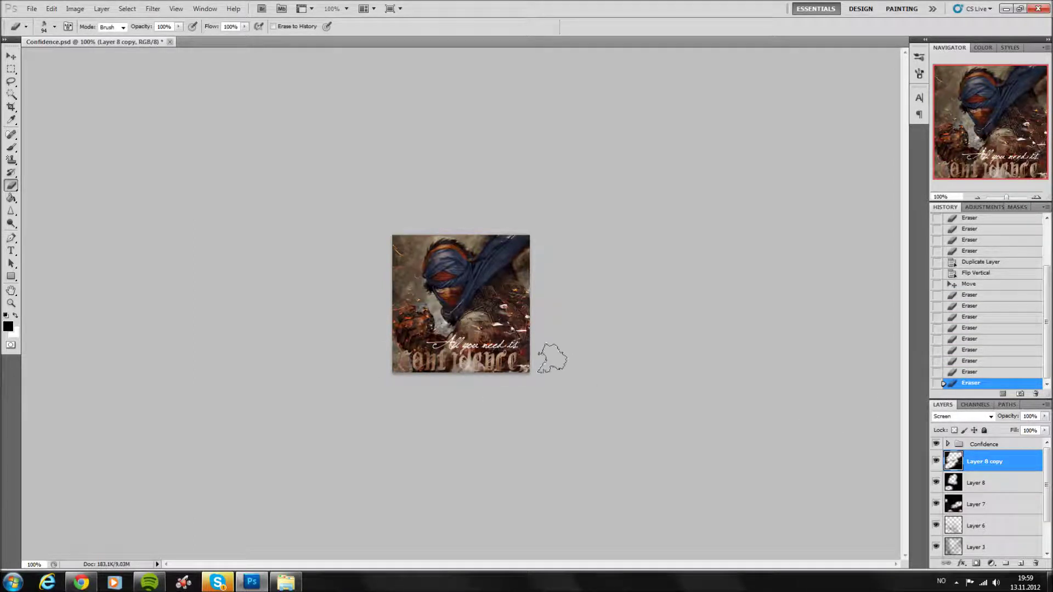
With a smaller eraser brush, dab away small streak patches, including at the icon's right edge.
click(54, 27)
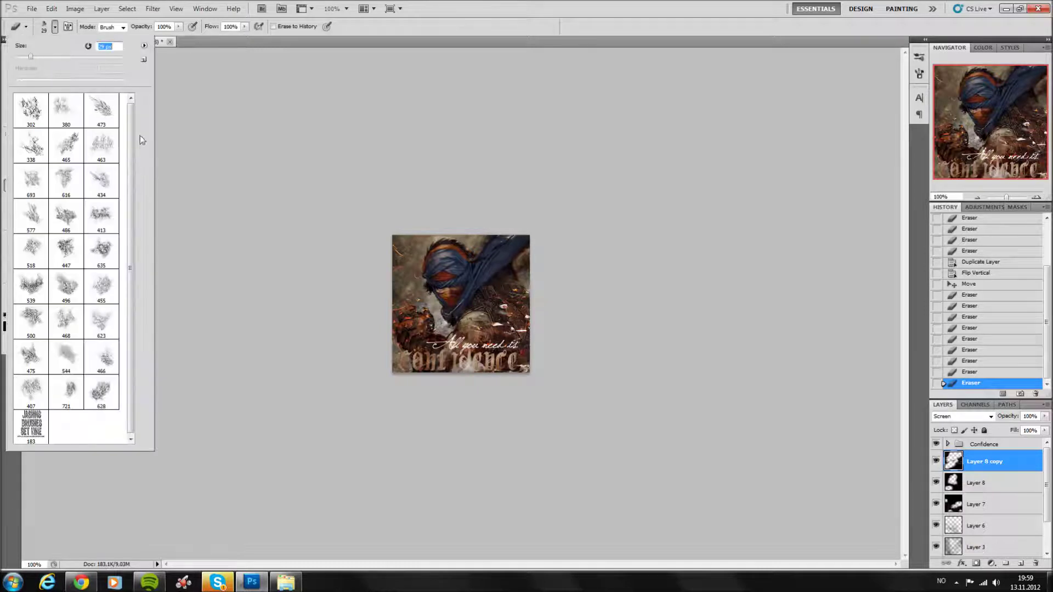
click(500, 324)
click(503, 306)
click(493, 308)
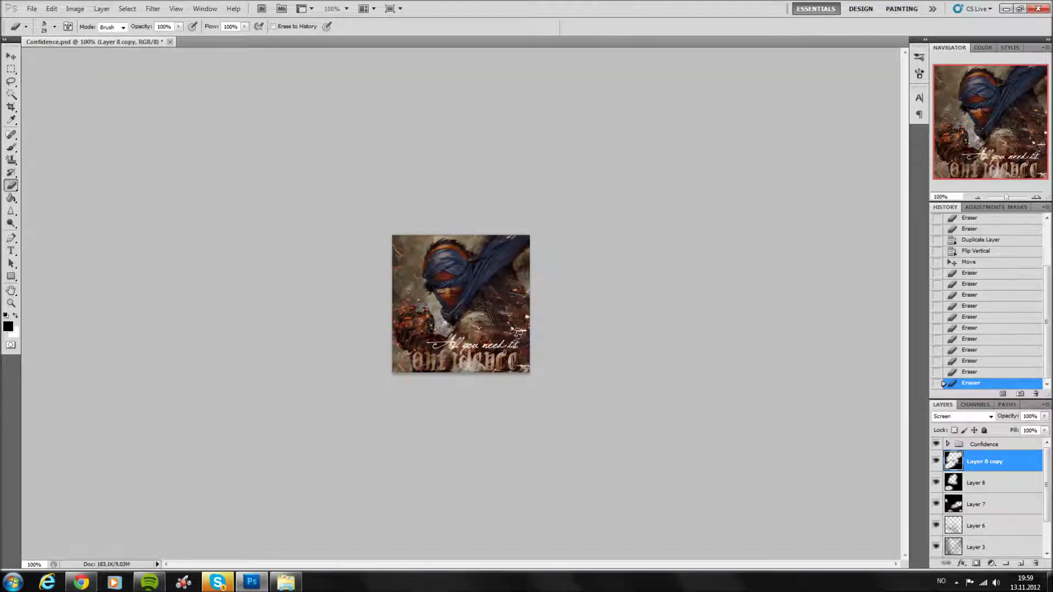
click(516, 331)
click(526, 317)
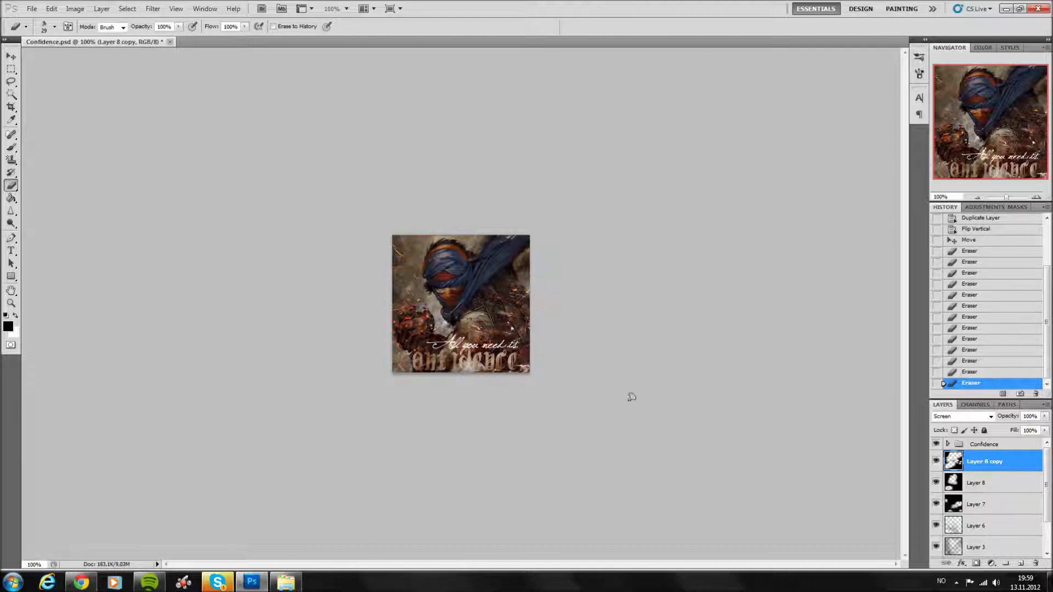
Erase one more small patch, comparing the copy on and off.
click(937, 461)
click(396, 246)
click(936, 461)
click(937, 461)
click(936, 461)
click(937, 461)
click(937, 460)
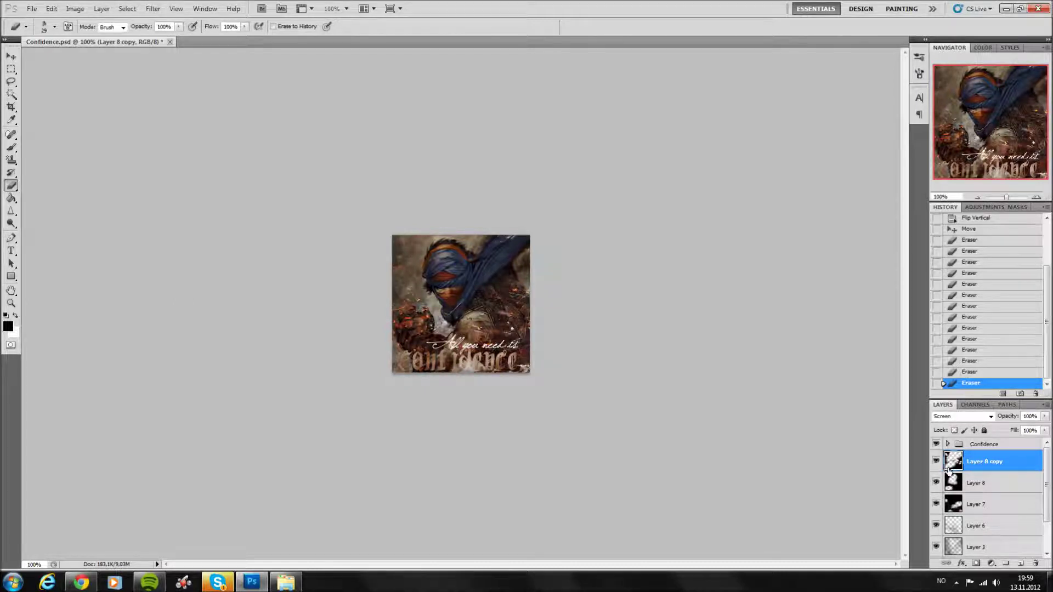
click(985, 445)
Add a dark red Solid Color fill layer in Exclusion mode at 22% opacity.
click(991, 563)
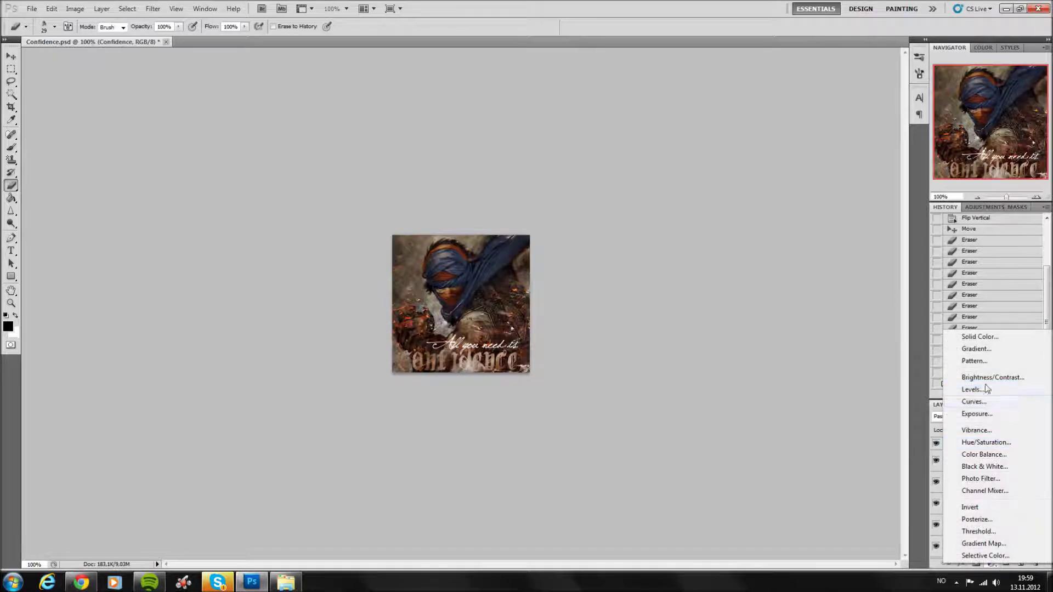
click(980, 337)
click(709, 263)
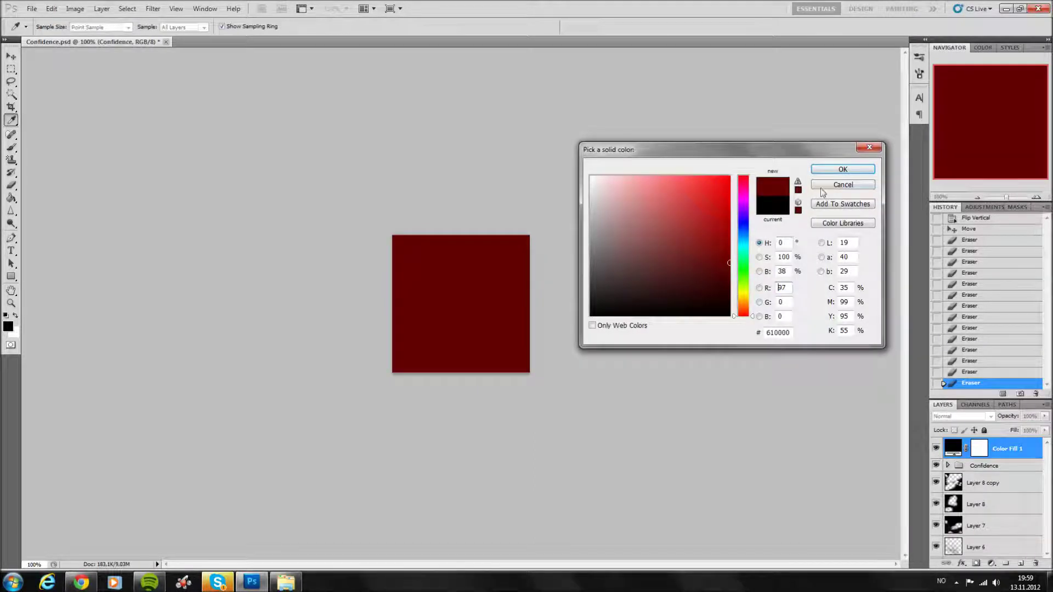
click(827, 171)
click(990, 416)
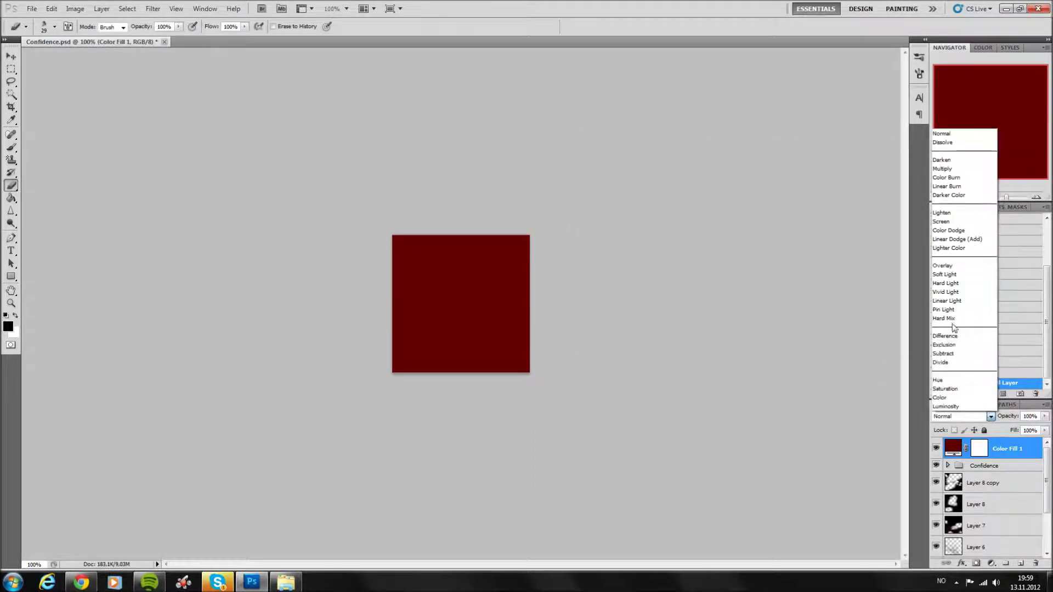
click(955, 345)
click(1045, 416)
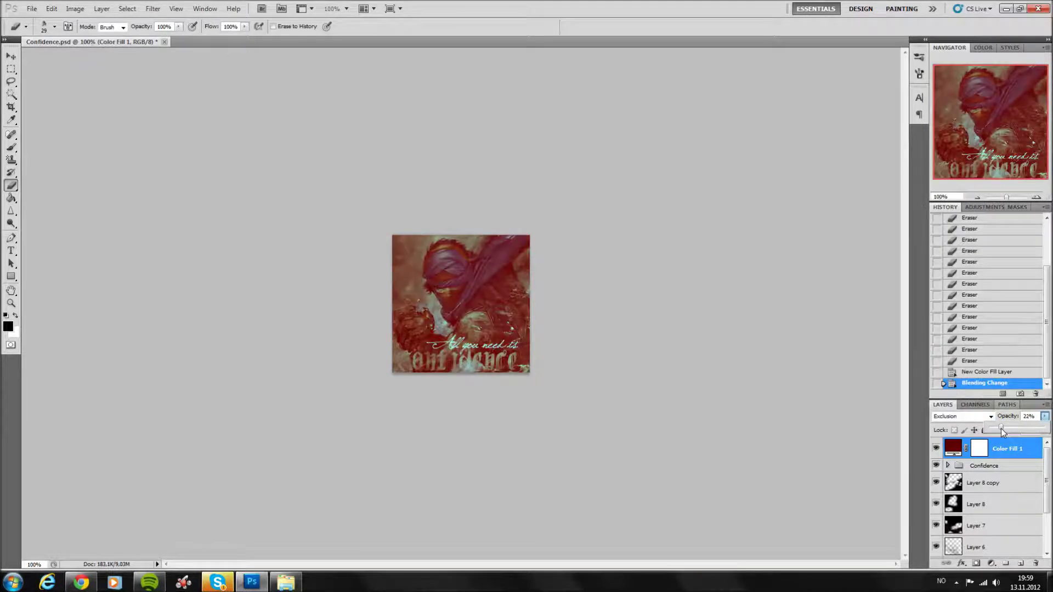
drag(1003, 433, 1001, 432)
Change the fill colour from dark red to a deep, saturated dark purple.
double_click(953, 448)
click(746, 218)
drag(747, 218, 746, 207)
drag(717, 248, 745, 292)
click(705, 266)
drag(707, 267, 743, 285)
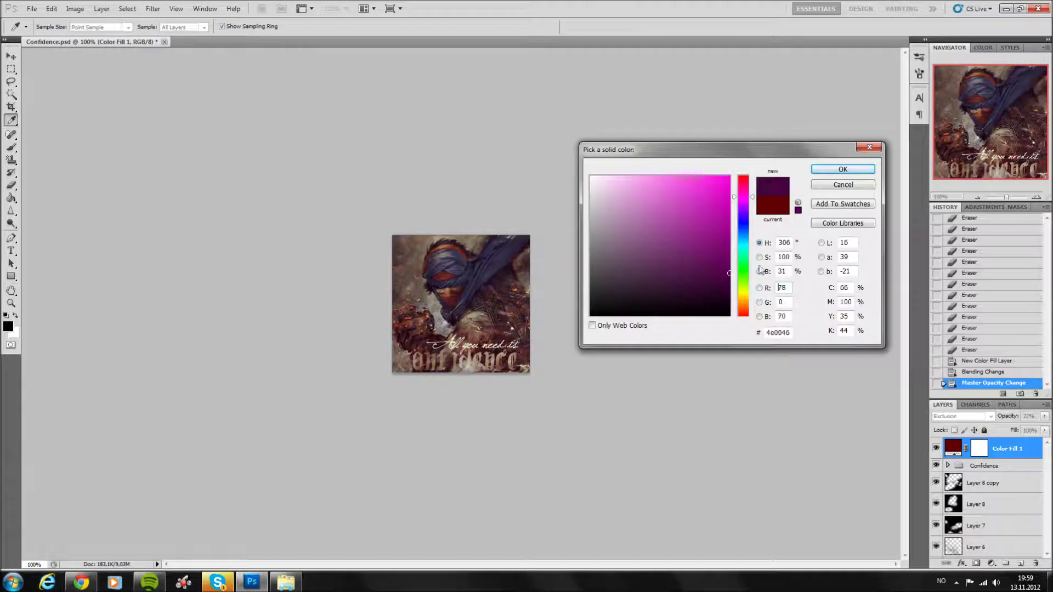
click(841, 170)
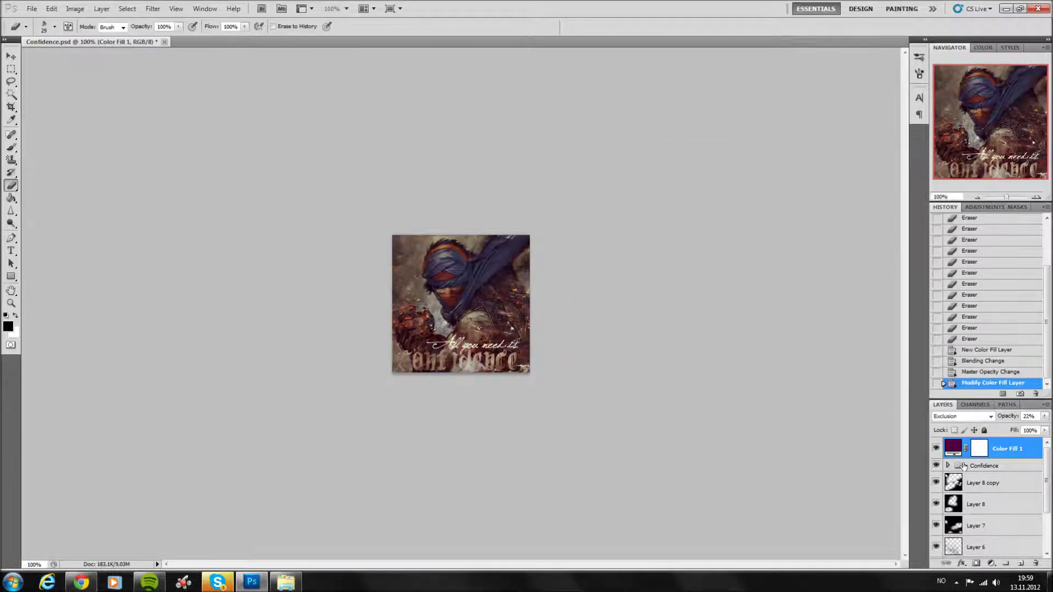
click(991, 565)
Add a Gradient Map using the ES Vintage 28 preset from the ES Vintage gradient set.
click(986, 542)
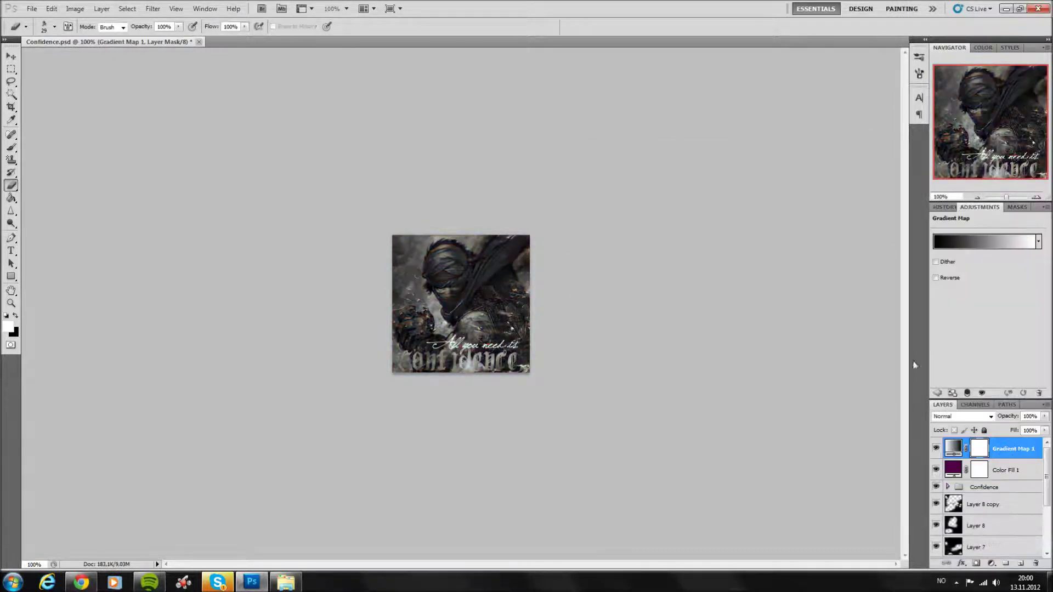
click(962, 246)
click(734, 119)
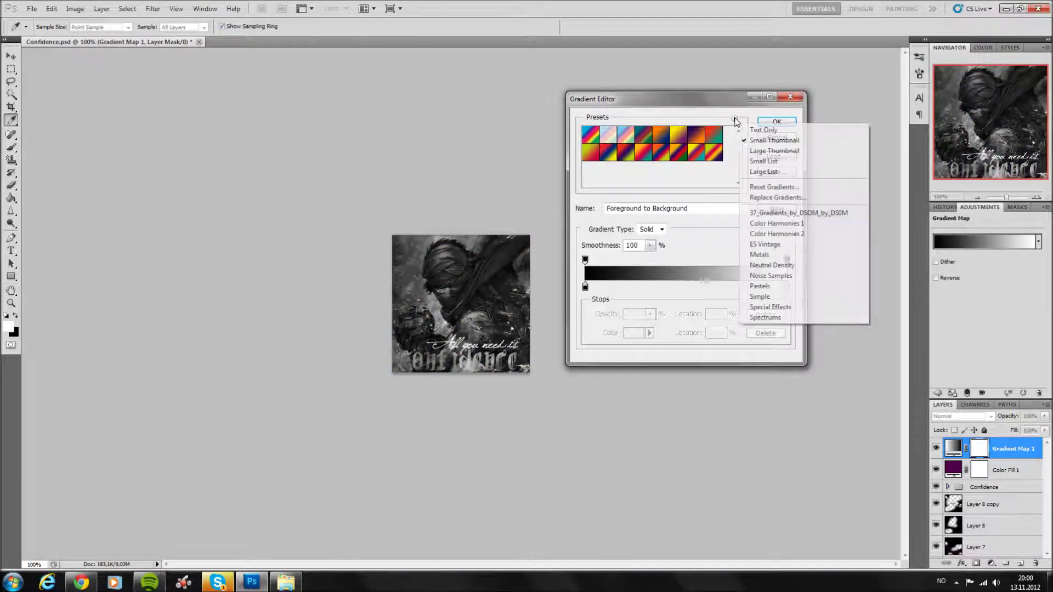
click(774, 239)
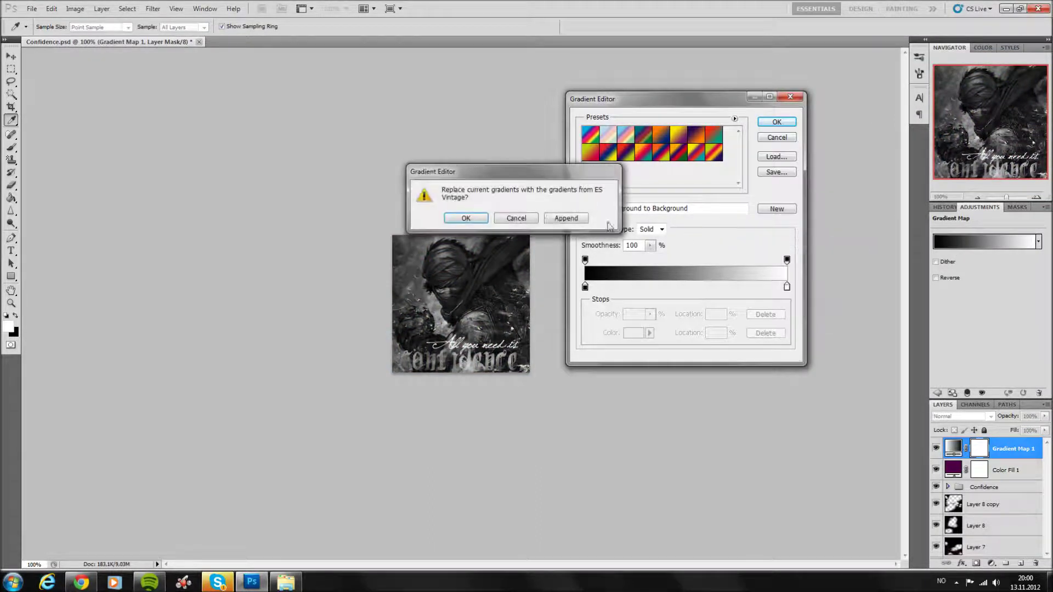
click(465, 218)
click(713, 159)
scroll(713, 159, down, 1)
click(718, 159)
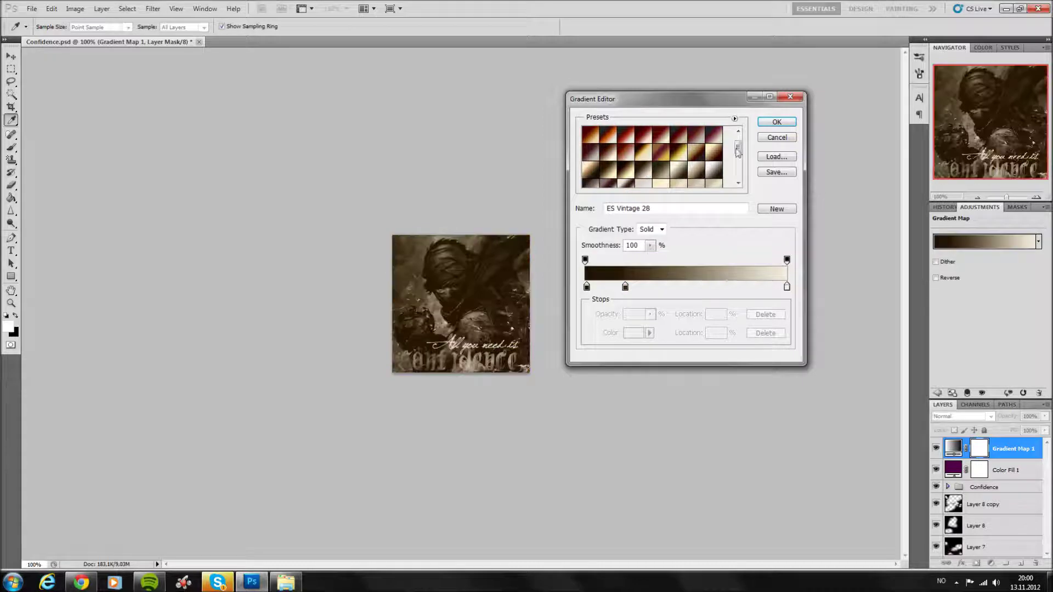
click(777, 122)
Set the Gradient Map to Soft Light blend mode at 29% opacity.
click(990, 417)
click(967, 277)
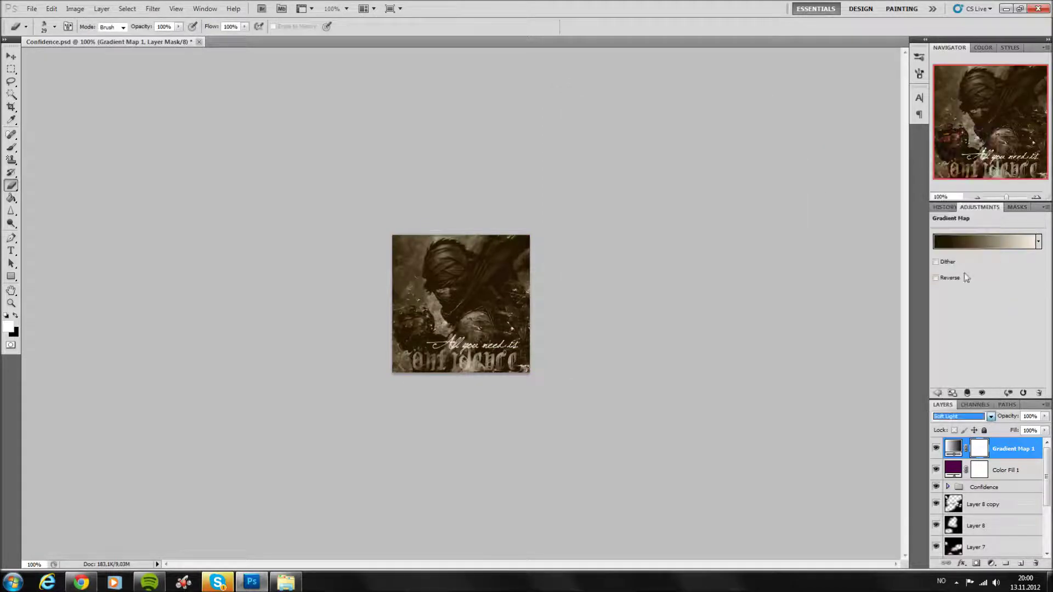
click(1044, 417)
drag(1020, 430, 1013, 432)
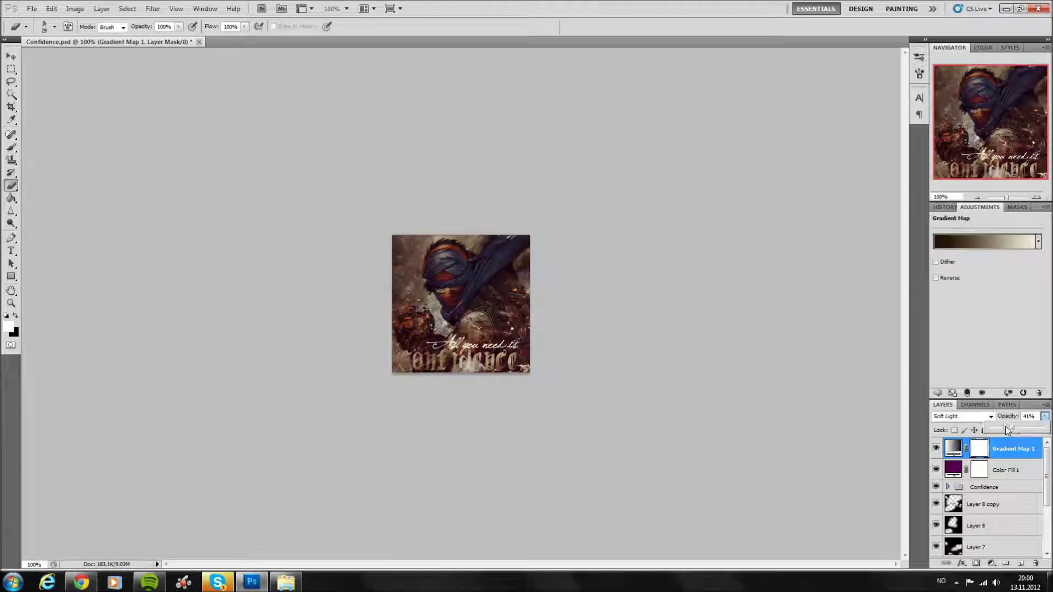
Switch to a different dark-brown-to-cream vintage gradient and compare the map on and off.
click(954, 448)
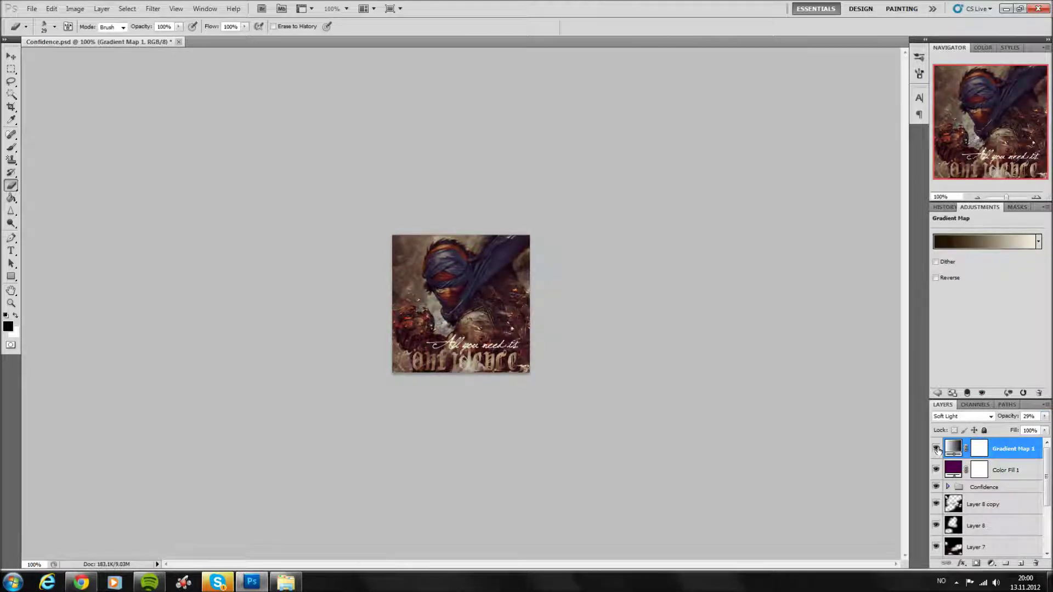
click(970, 244)
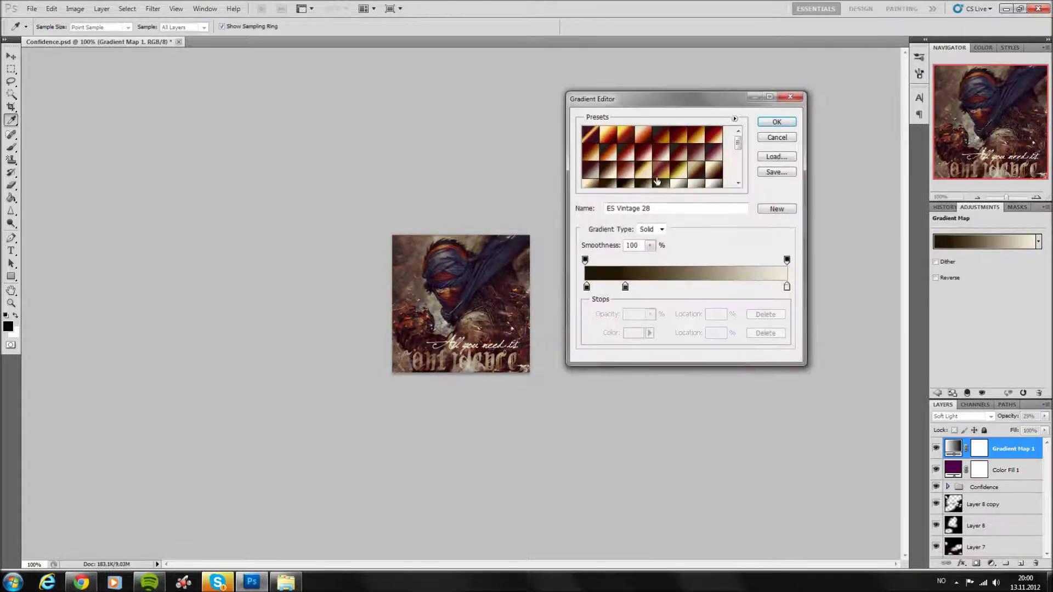
scroll(689, 173, down, 1)
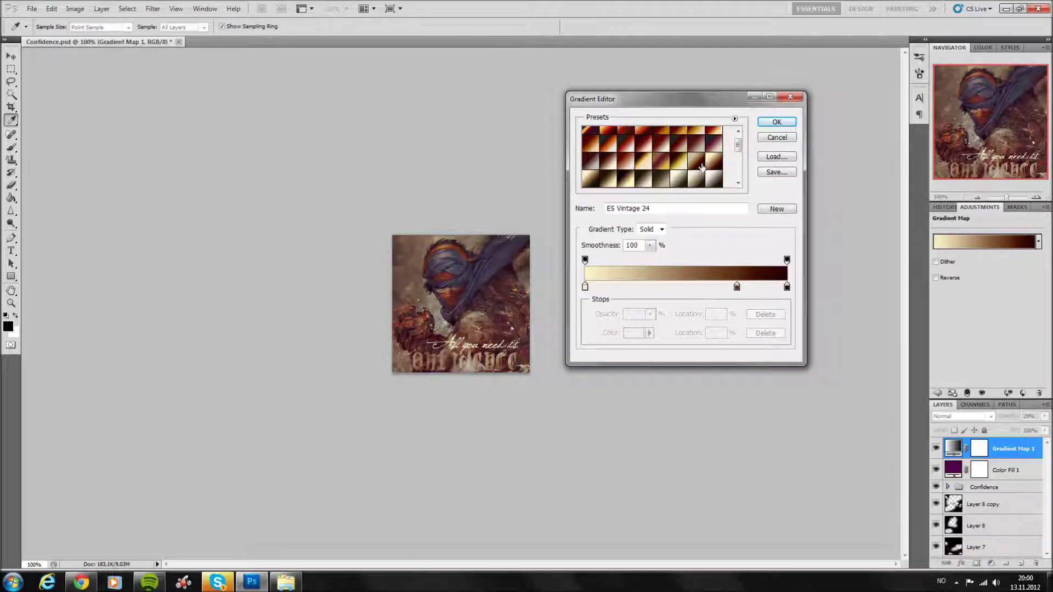
click(665, 184)
click(627, 185)
scroll(649, 181, up, 1)
scroll(650, 181, down, 1)
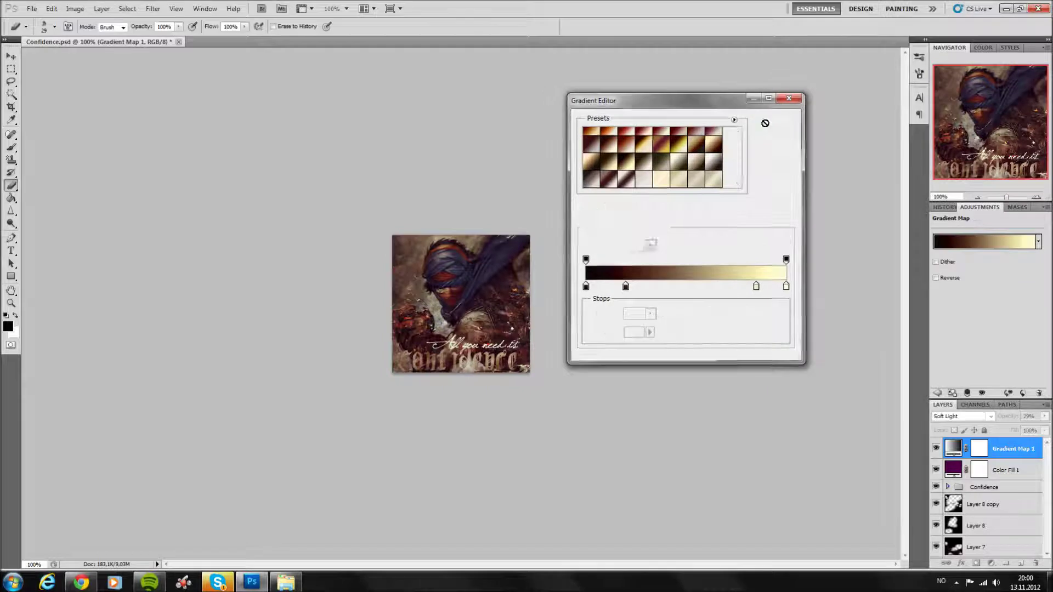
click(777, 122)
click(935, 449)
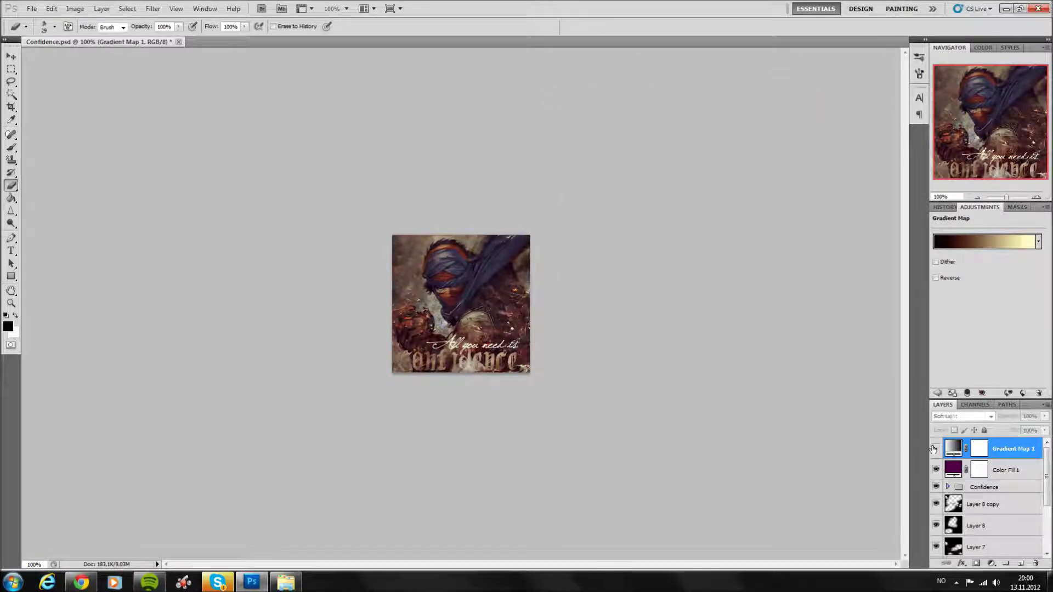
click(935, 448)
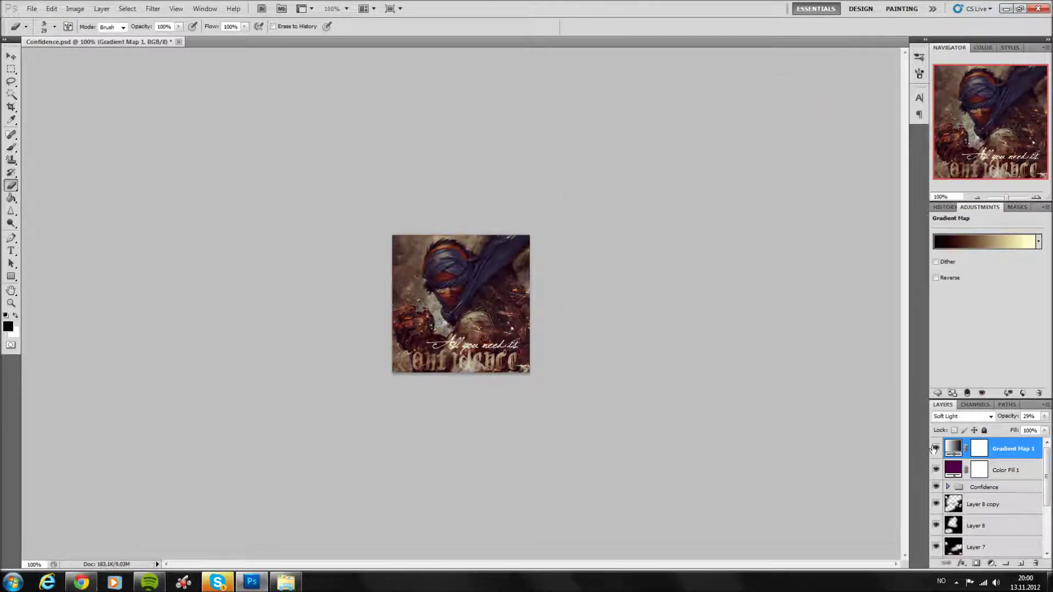
click(990, 469)
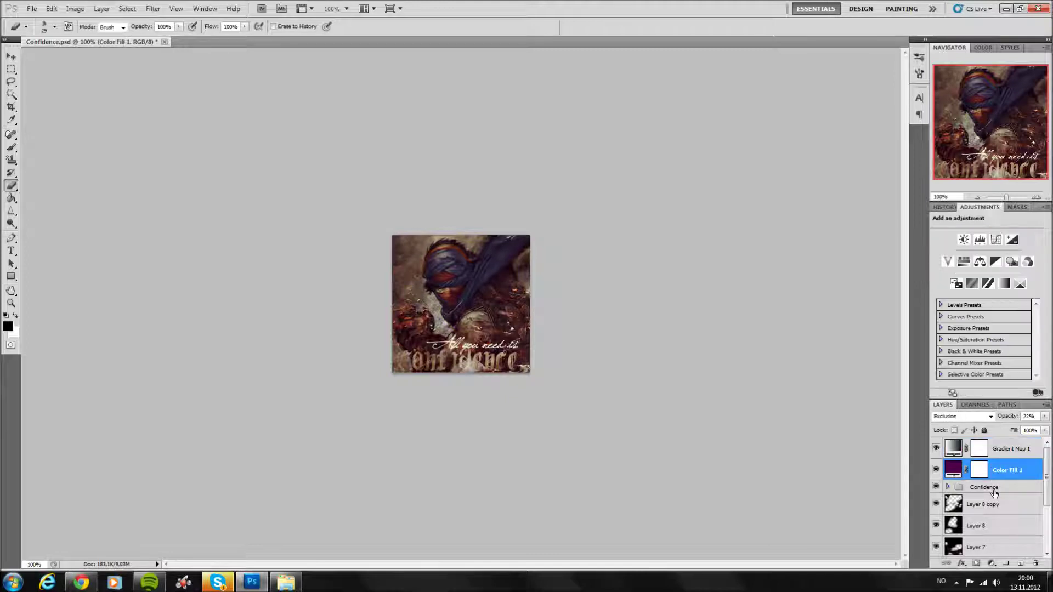
Add a new layer above Layer 8 copy and load the Nebula brushes, picking the 268 px sparkle brush.
click(1000, 505)
click(1019, 566)
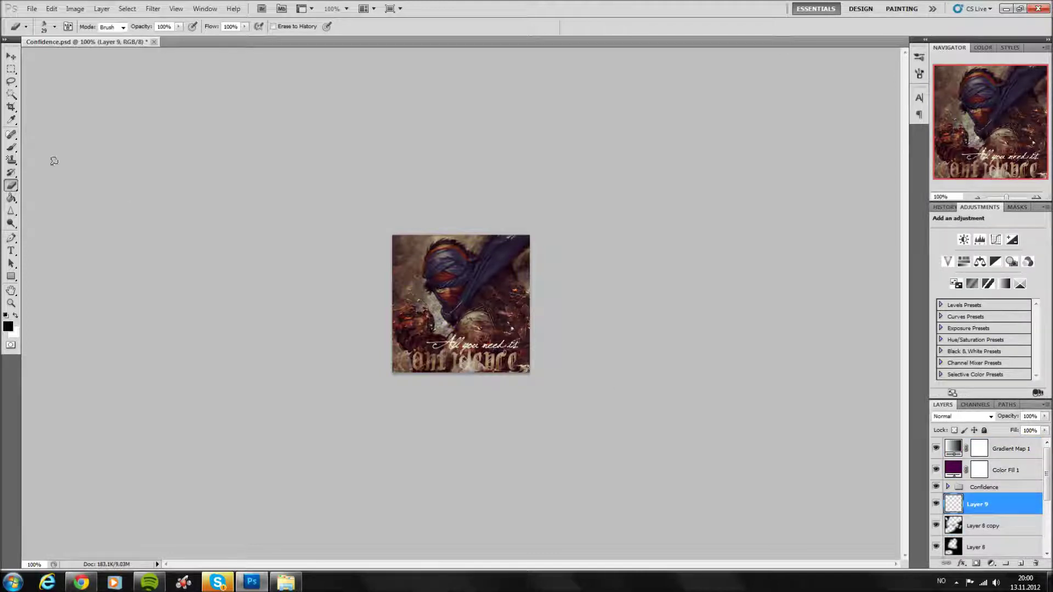
click(12, 147)
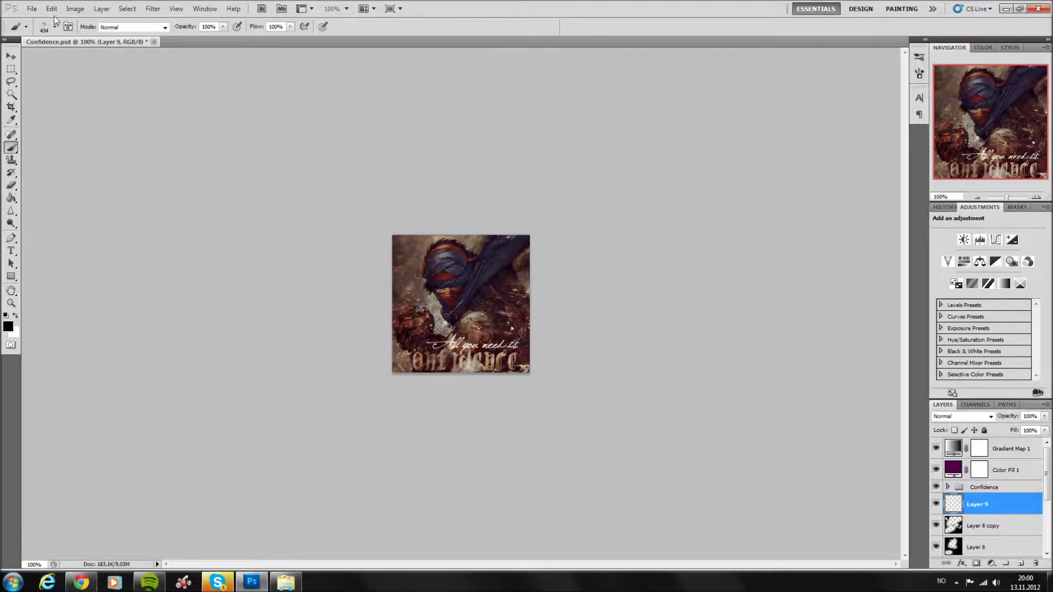
click(55, 26)
click(144, 46)
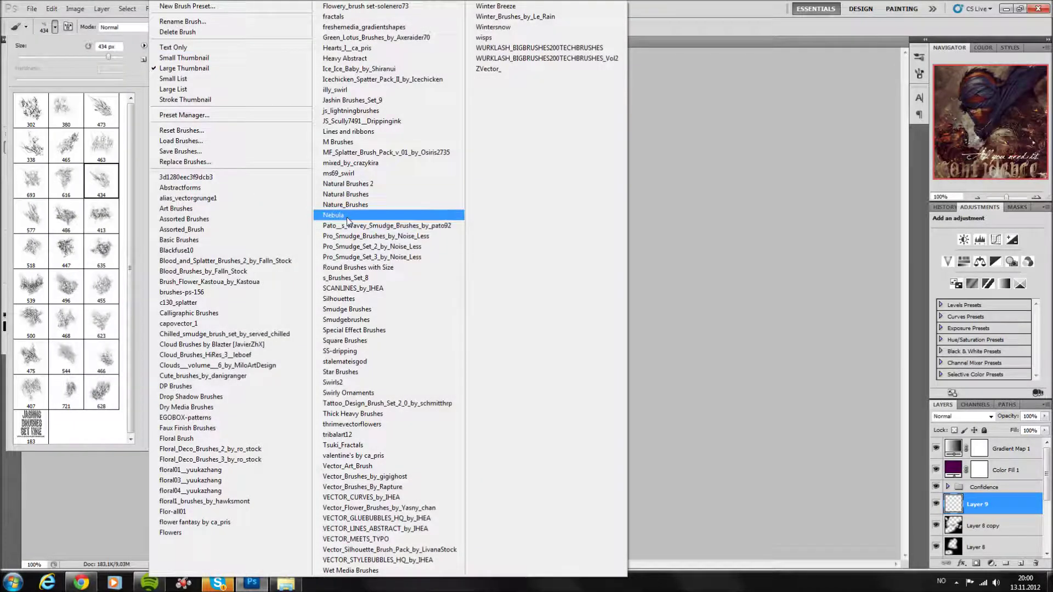
click(341, 215)
click(466, 217)
double_click(30, 109)
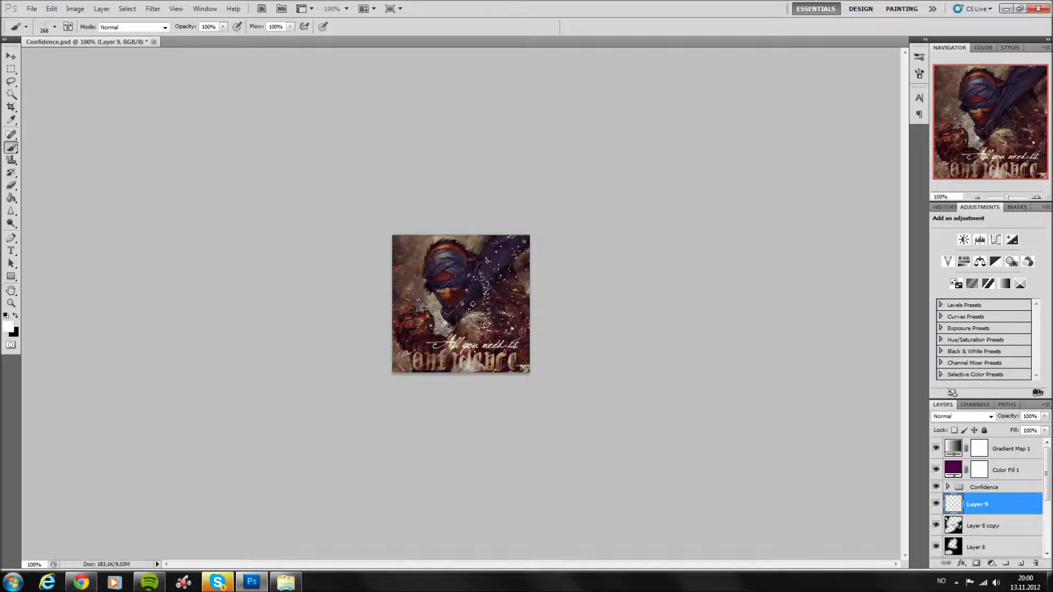
Paint white sparkles over the warrior and nudge them into place.
click(463, 288)
click(11, 56)
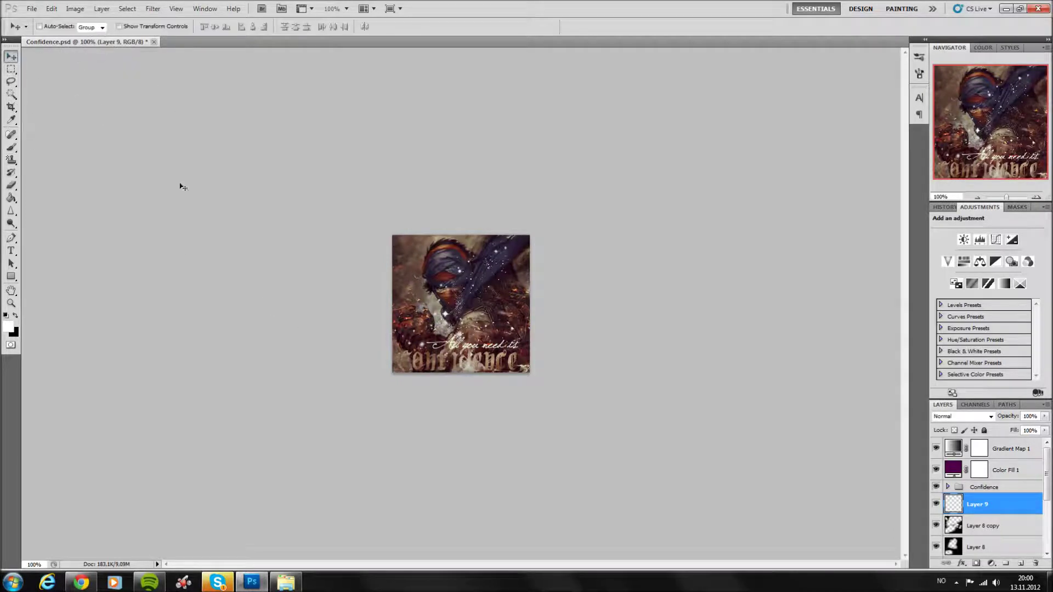
mouse_move(294, 304)
mouse_down()
mouse_move(330, 282)
mouse_move(314, 305)
mouse_move(294, 305)
mouse_up()
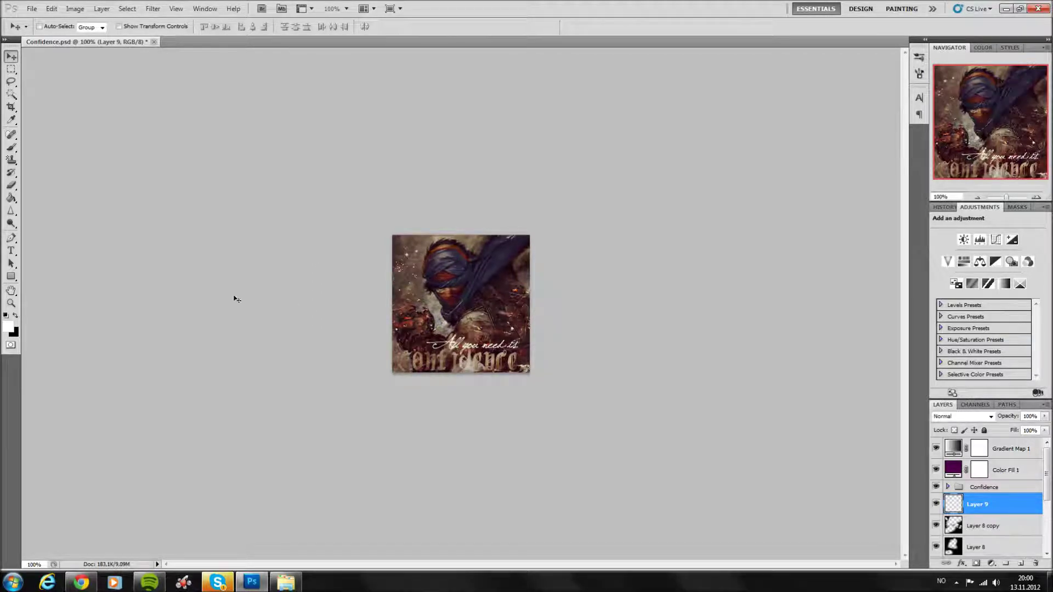
click(11, 186)
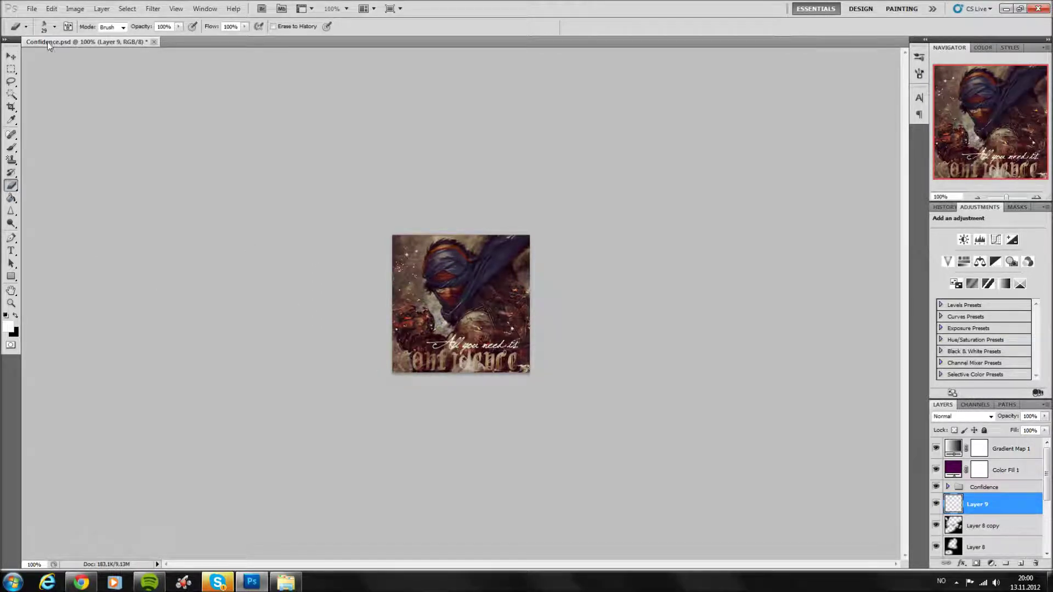
click(56, 27)
Duplicate Layer 9 and offset the copy's sparkles up and to the right.
click(361, 294)
right_click(1000, 513)
click(987, 277)
click(623, 177)
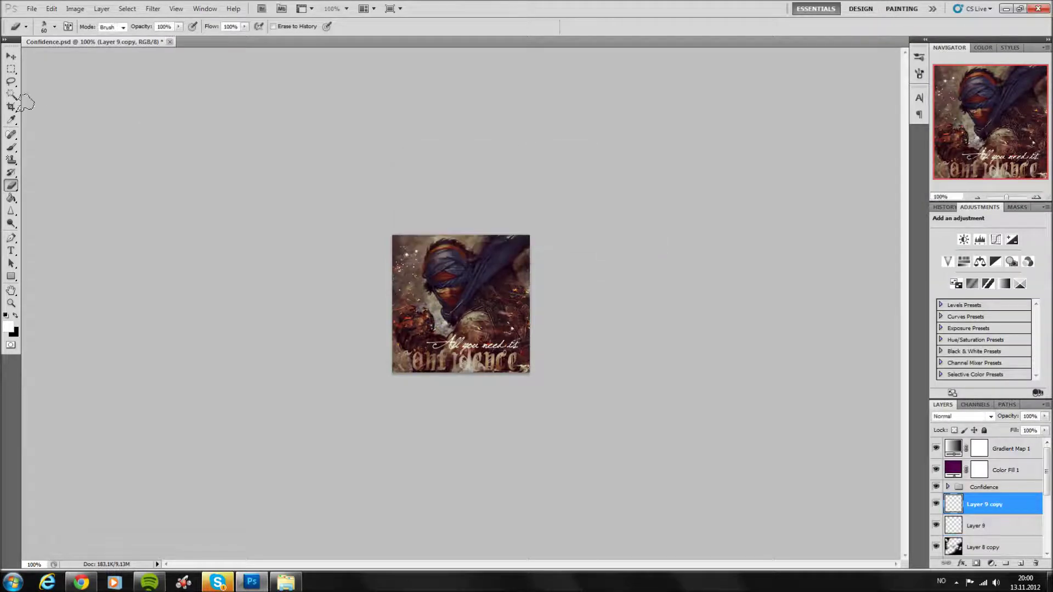
click(11, 56)
mouse_move(465, 318)
mouse_down()
mouse_move(426, 337)
mouse_move(504, 256)
mouse_up()
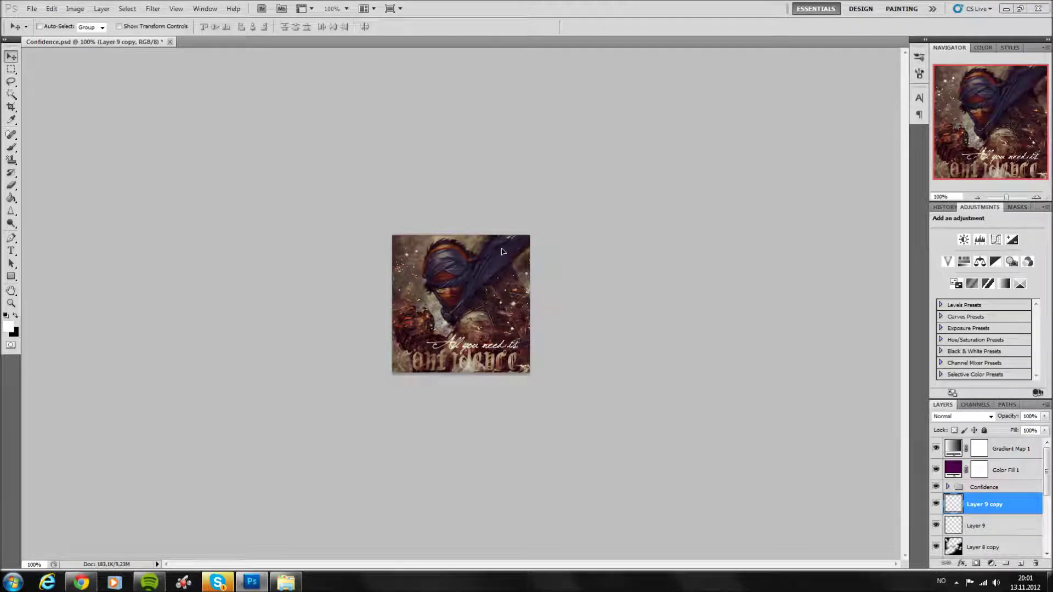
click(10, 185)
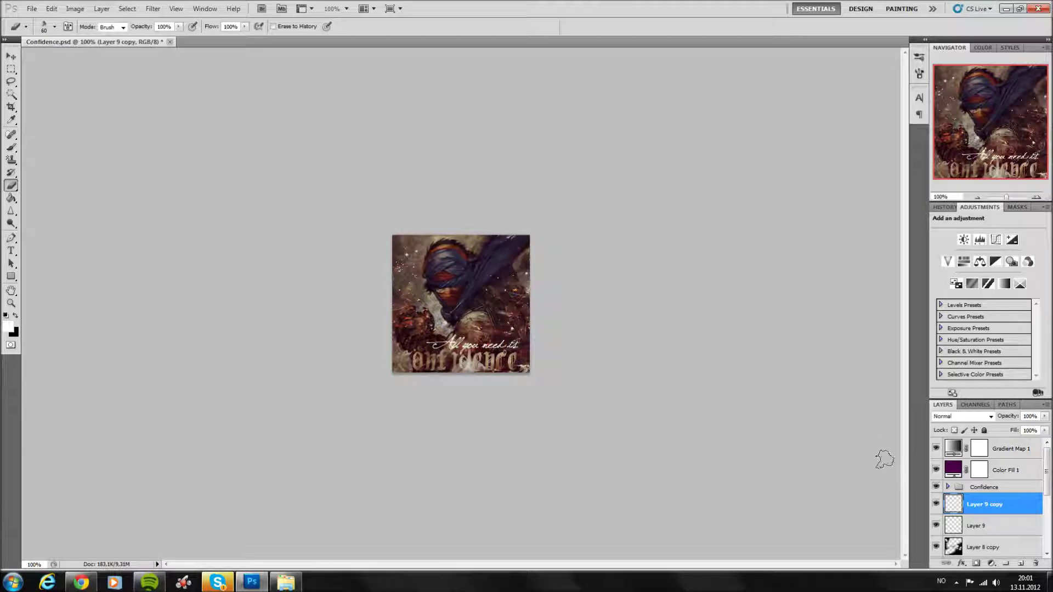
Preview C4D renders 36 and 40 full size from the renders folder.
click(11, 56)
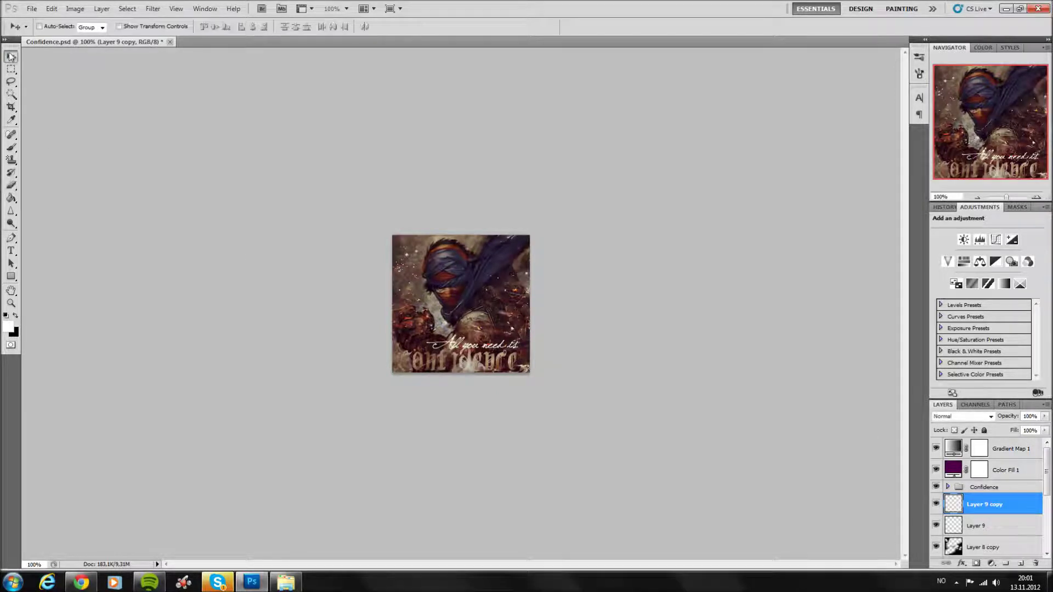
click(274, 587)
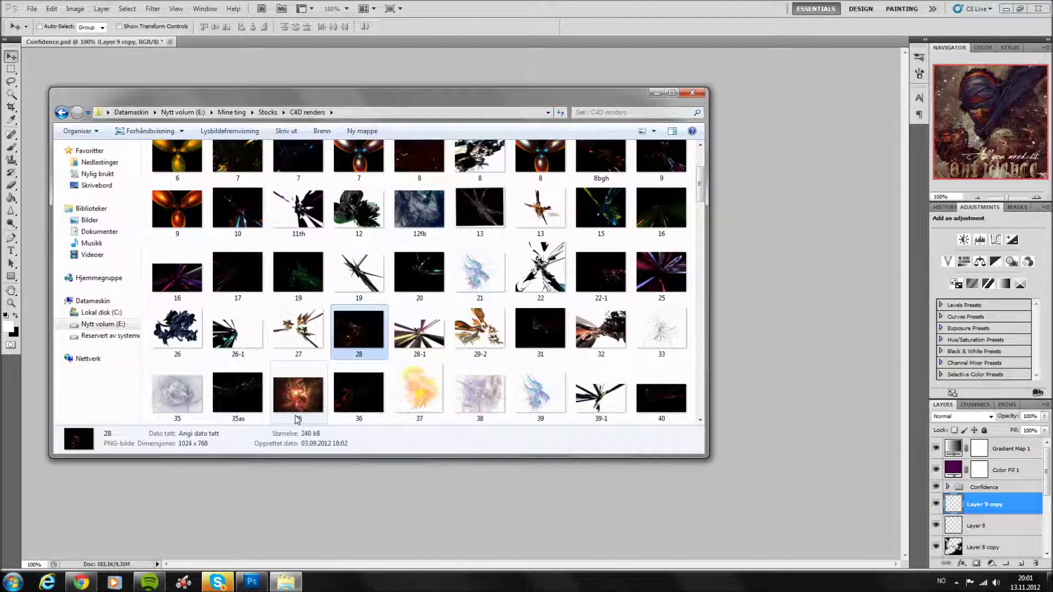
click(357, 396)
double_click(357, 396)
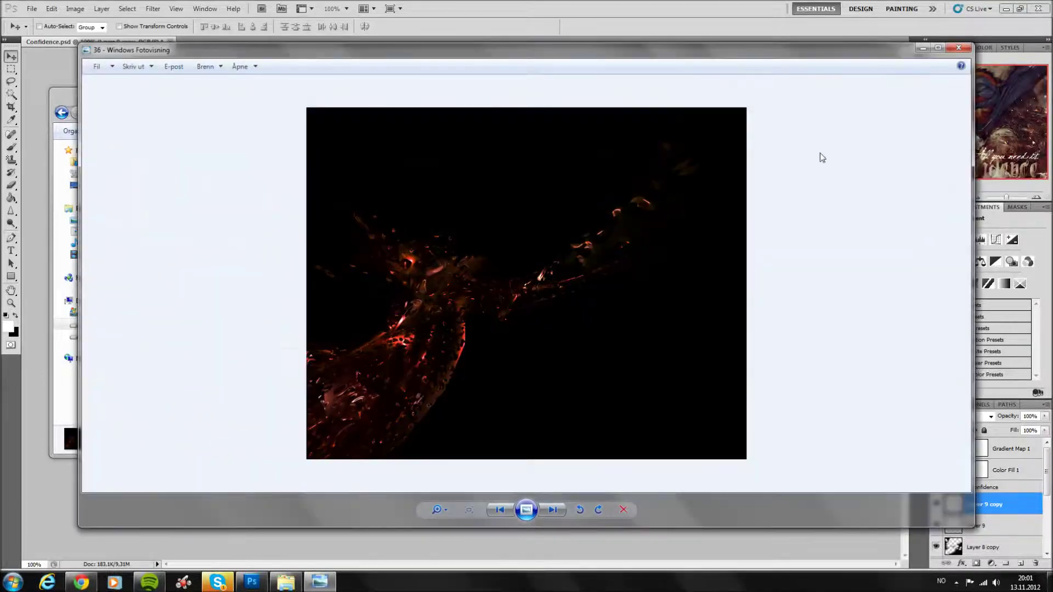
click(959, 47)
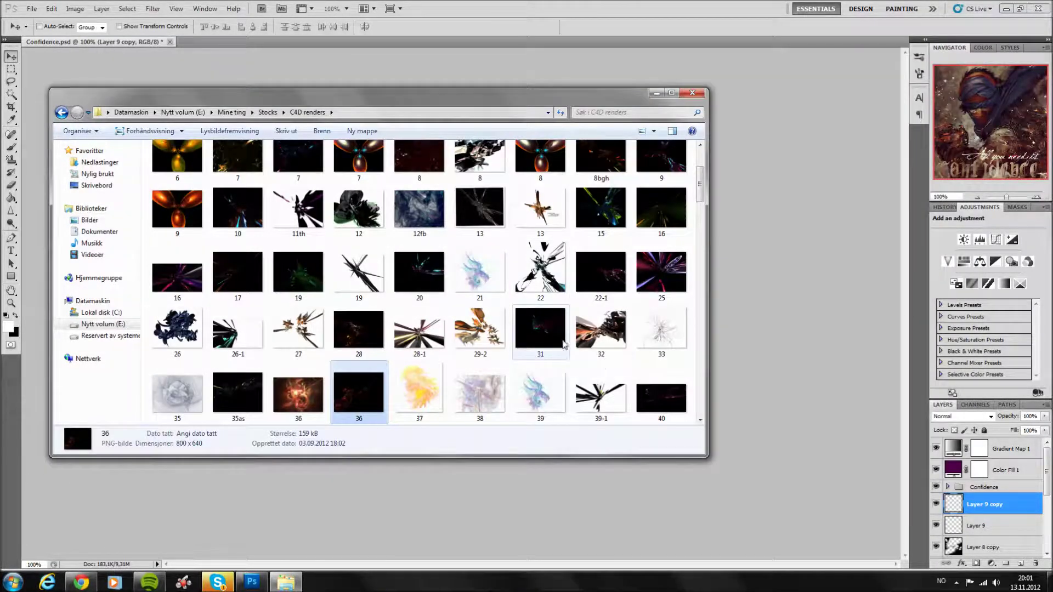
double_click(658, 391)
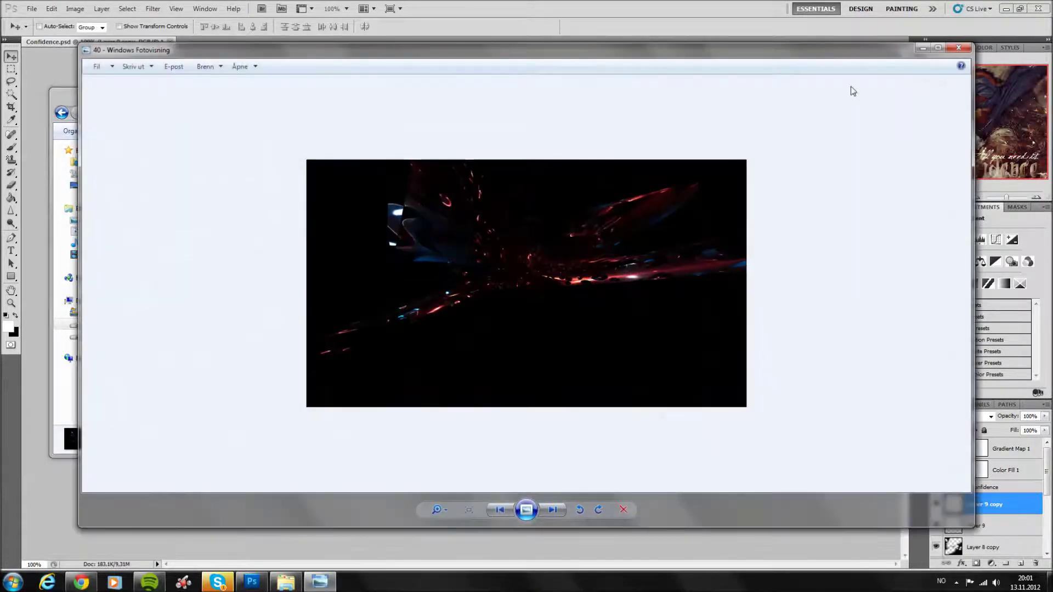
click(958, 49)
scroll(429, 283, down, 3)
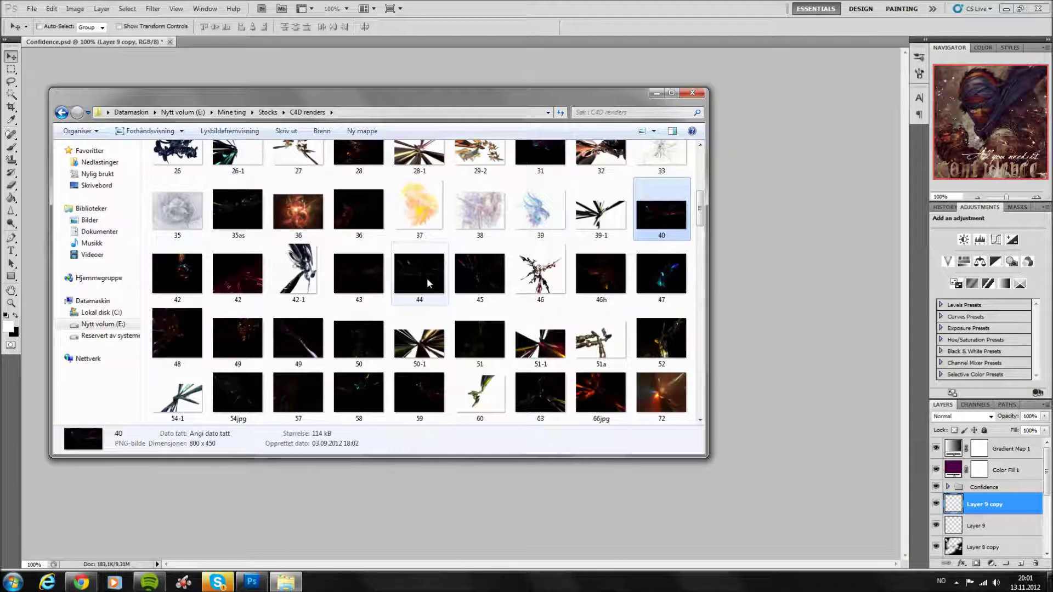
Open render 57 in Photoshop, discard it, and preview renders 57 and 46h instead.
mouse_move(298, 337)
mouse_down()
mouse_move(198, 44)
mouse_move(228, 77)
mouse_up()
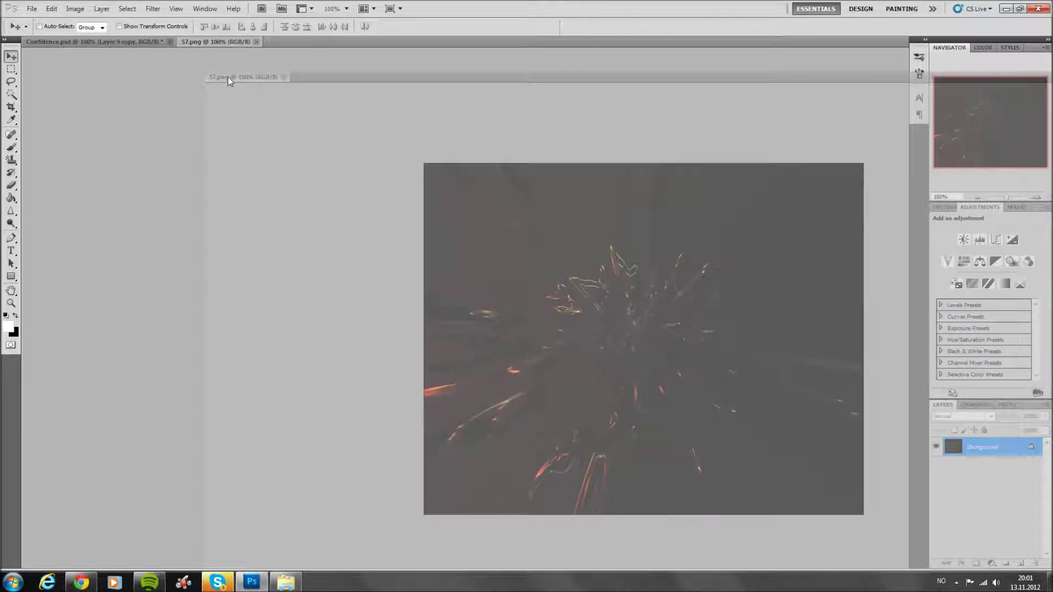
drag(228, 77, 229, 70)
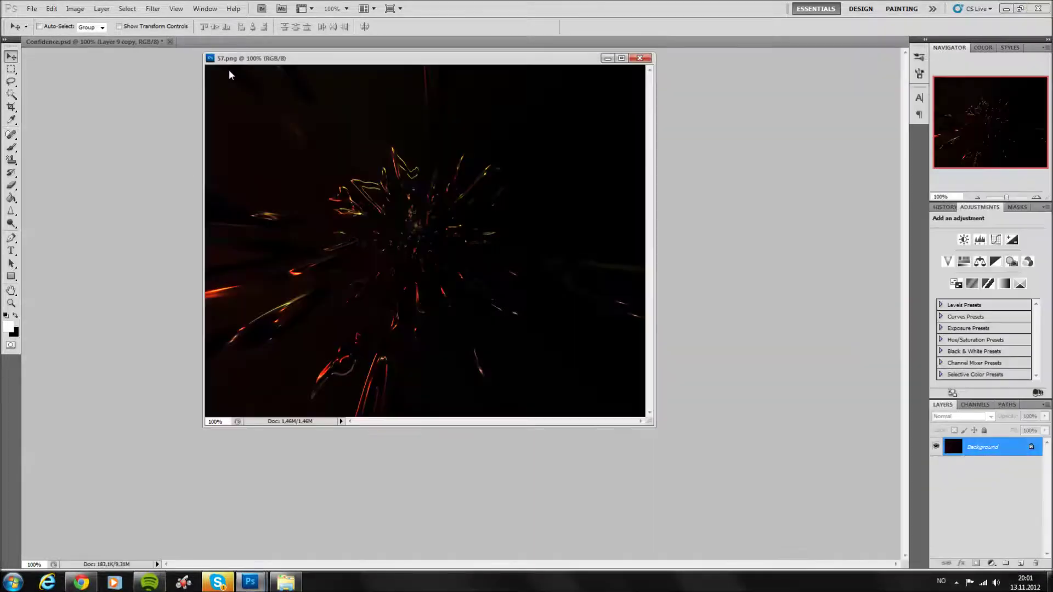
click(641, 58)
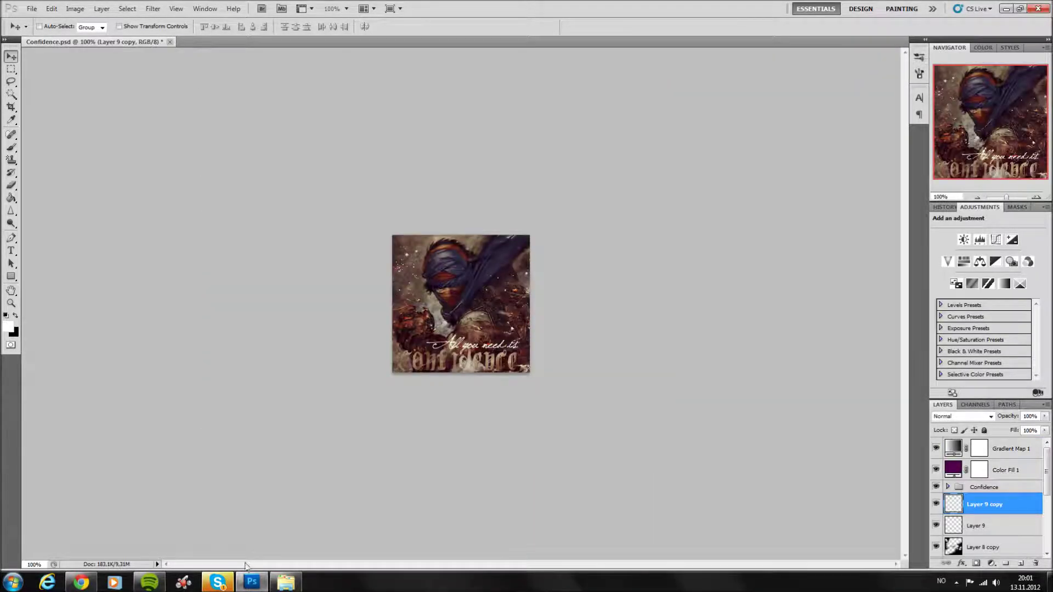
click(286, 583)
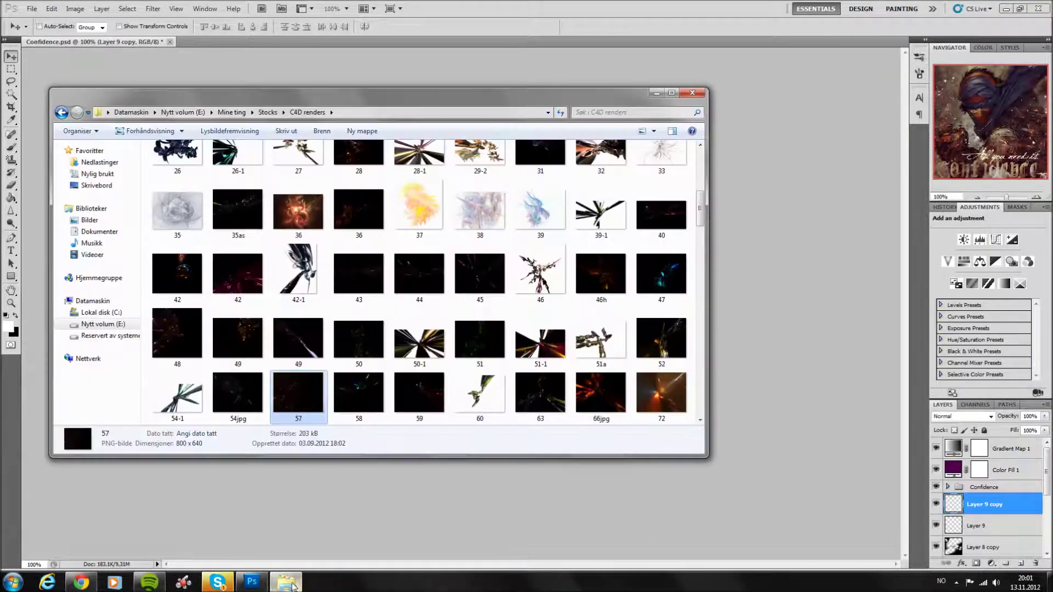
double_click(301, 396)
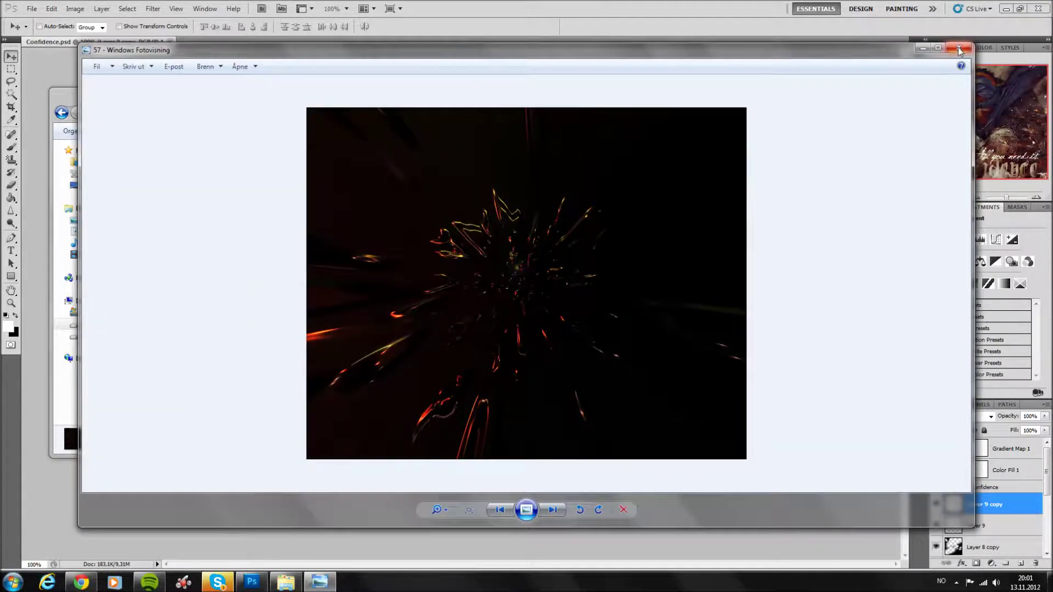
click(959, 49)
click(613, 276)
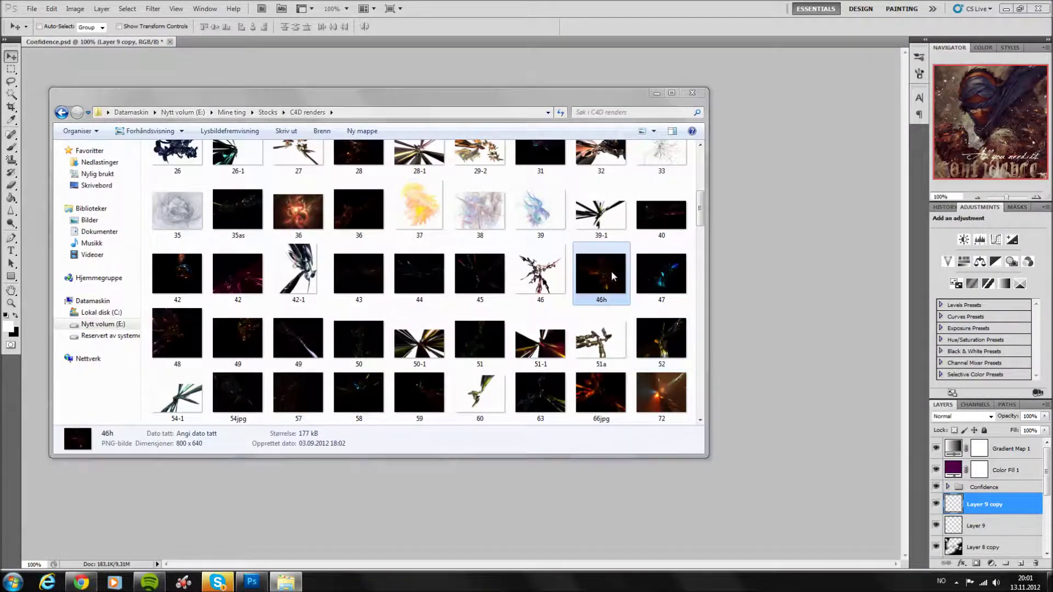
double_click(614, 276)
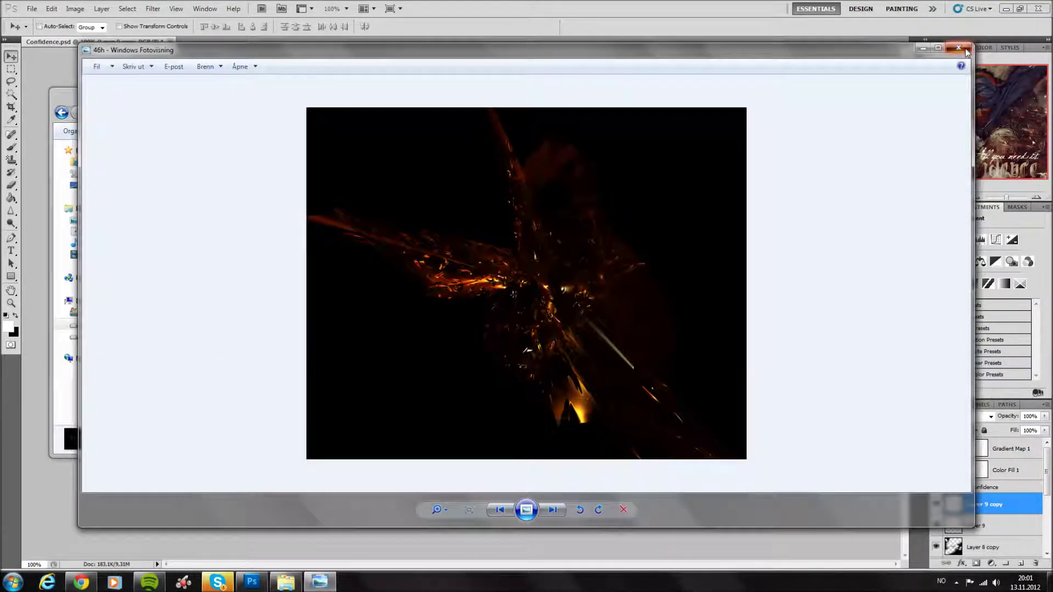
click(959, 48)
scroll(544, 272, up, 3)
scroll(545, 273, up, 3)
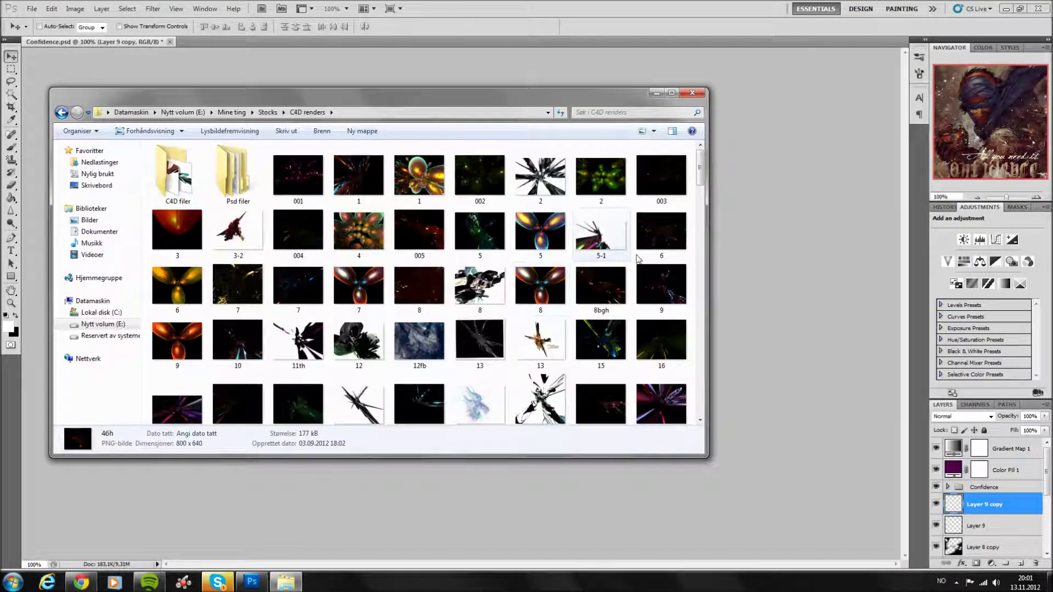
Bring render 6.png into Photoshop and place it in Confidence.psd as Layer 10.
drag(661, 231, 265, 85)
drag(231, 42, 369, 165)
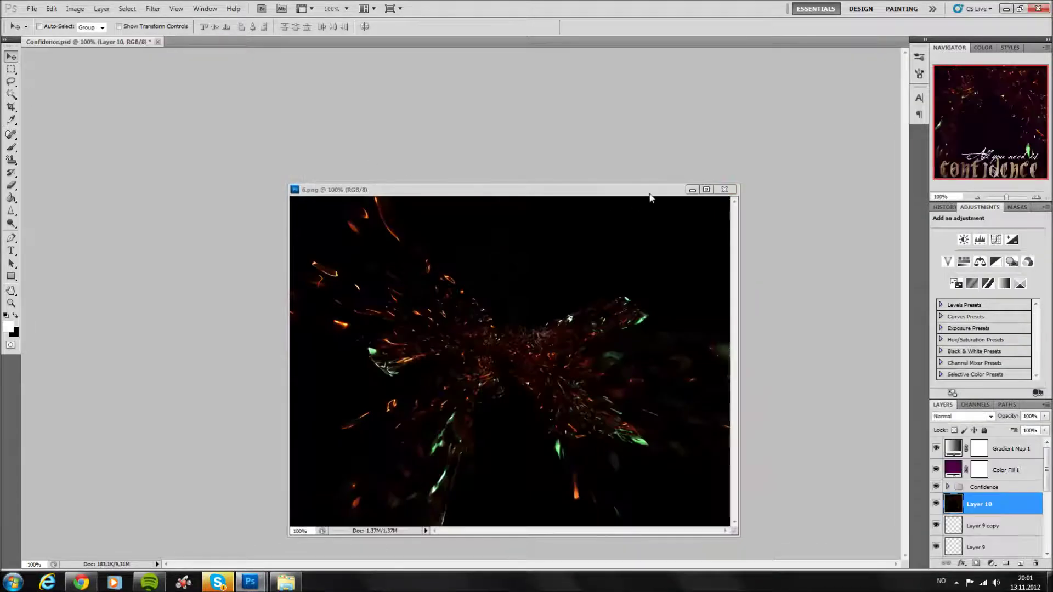
click(724, 189)
click(990, 417)
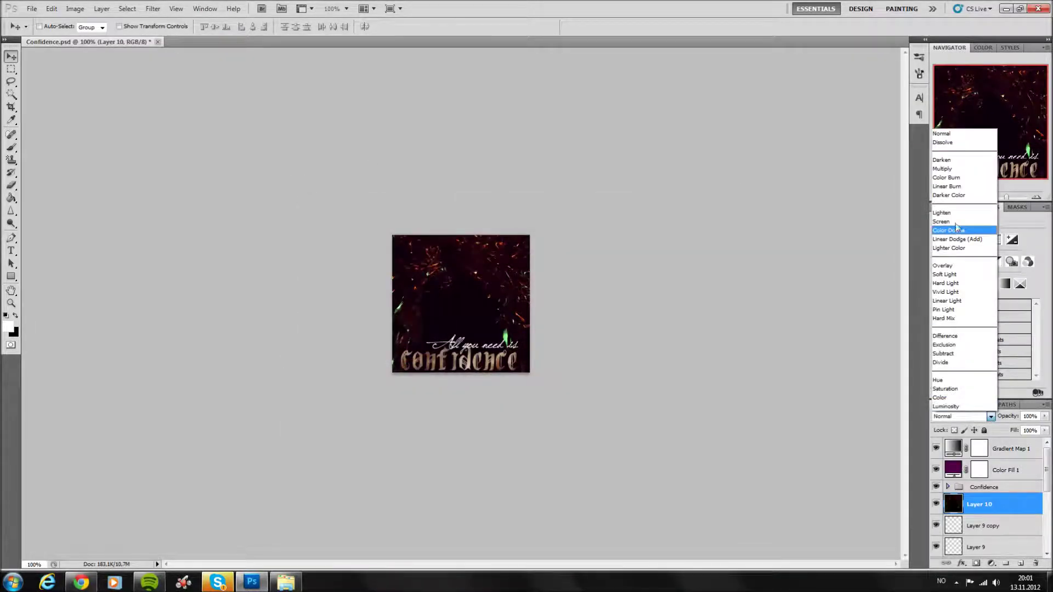
Set Layer 10 to Screen blend mode and erase the render over the warrior's face.
click(948, 228)
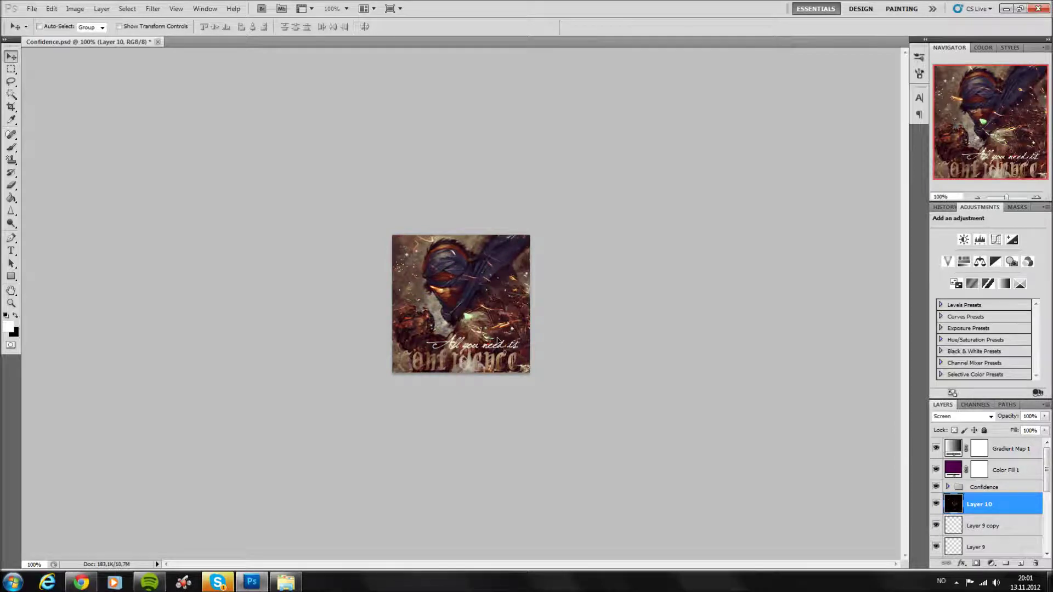
click(11, 185)
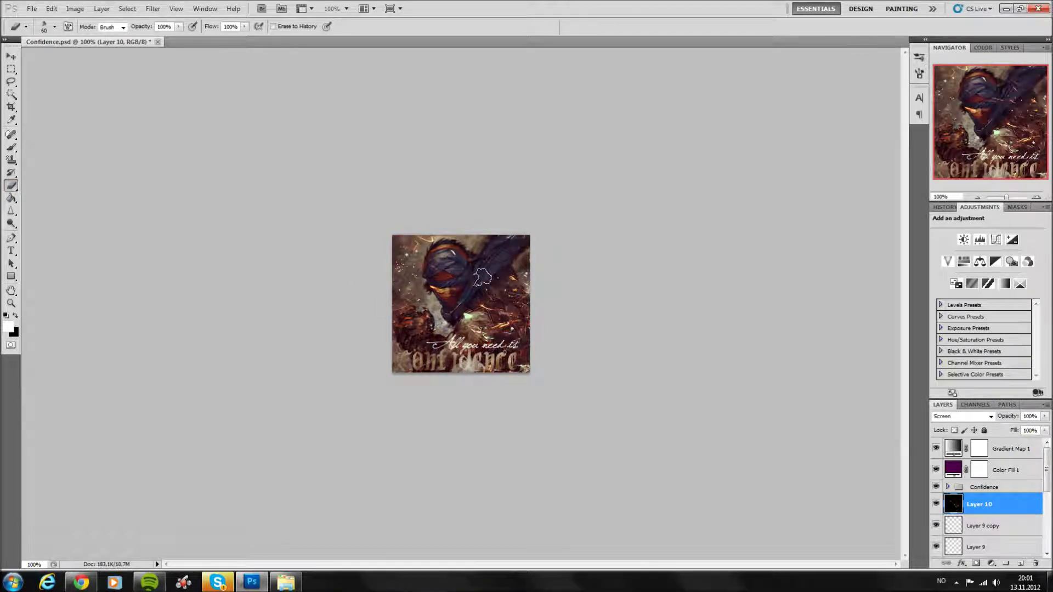
drag(437, 273, 453, 303)
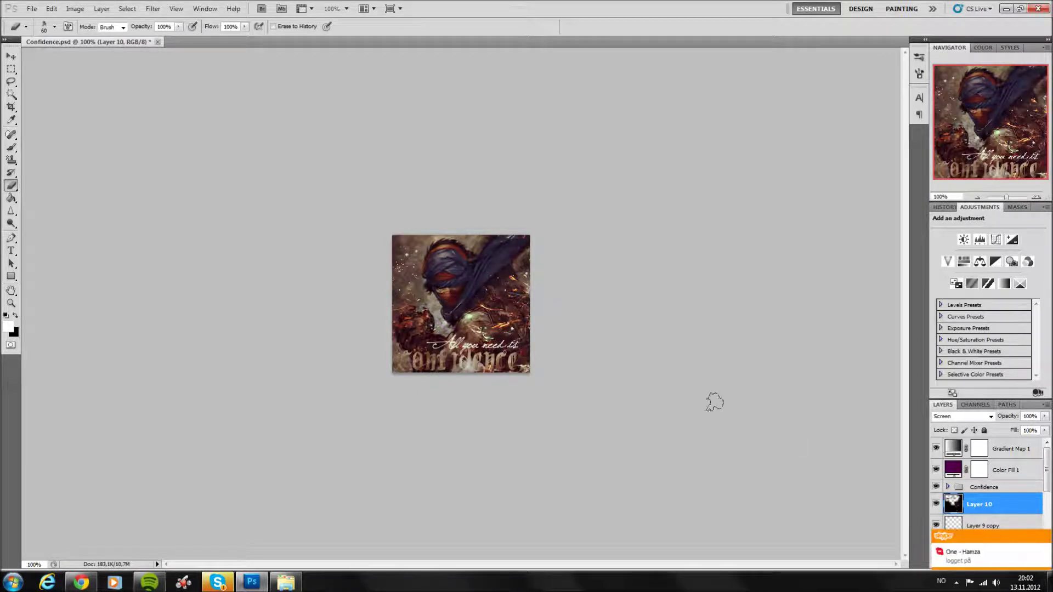
click(935, 504)
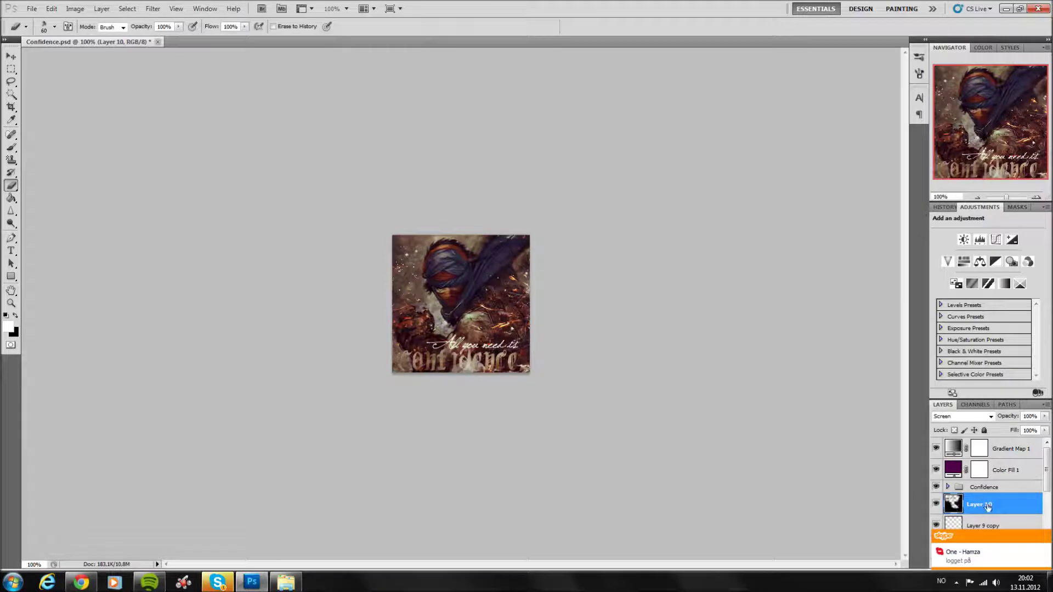
click(1047, 538)
click(936, 505)
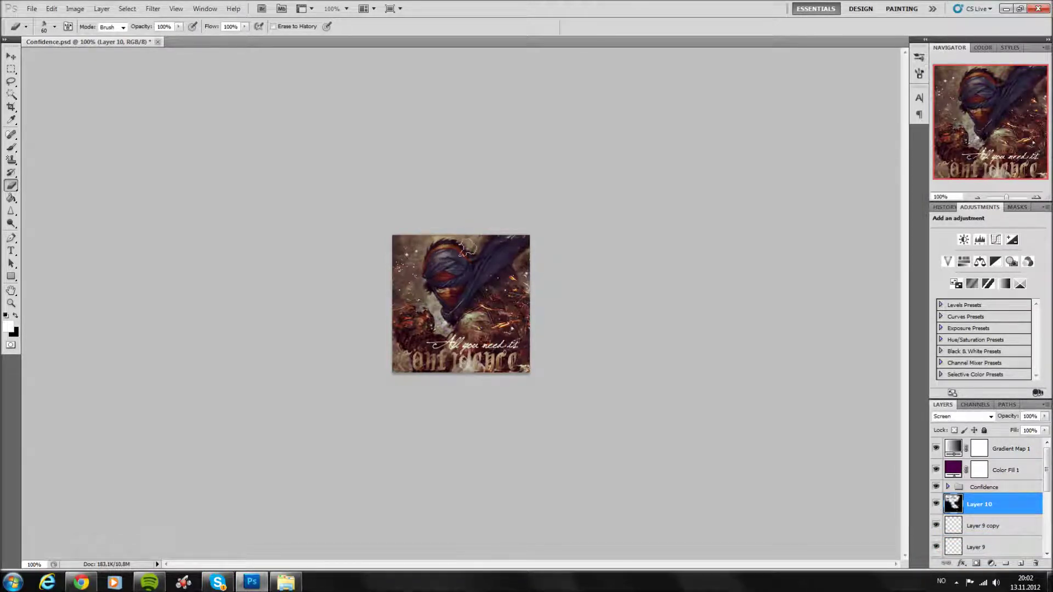
Toggle Layer 10 repeatedly to compare the icon with and without the sparks render.
click(936, 505)
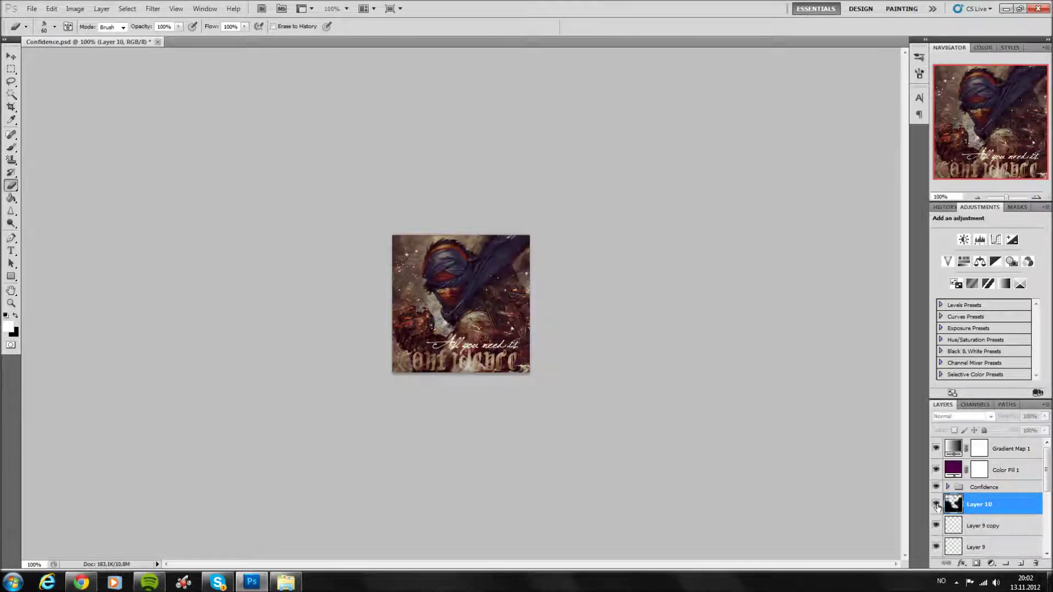
click(936, 505)
click(937, 504)
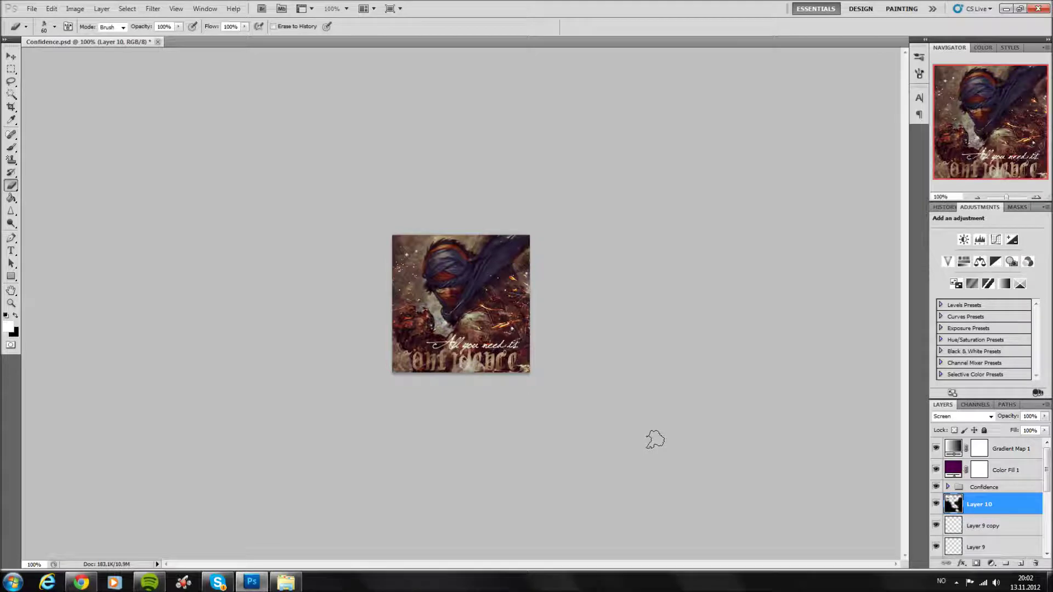
click(936, 504)
click(936, 505)
click(935, 504)
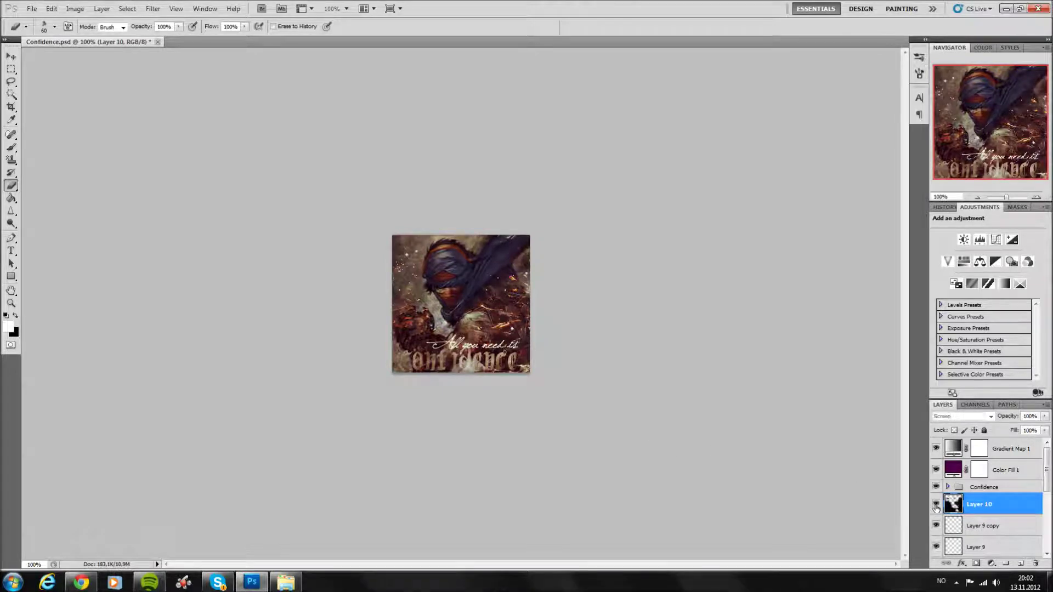
click(936, 504)
click(936, 505)
click(936, 505)
click(936, 504)
click(936, 504)
click(935, 505)
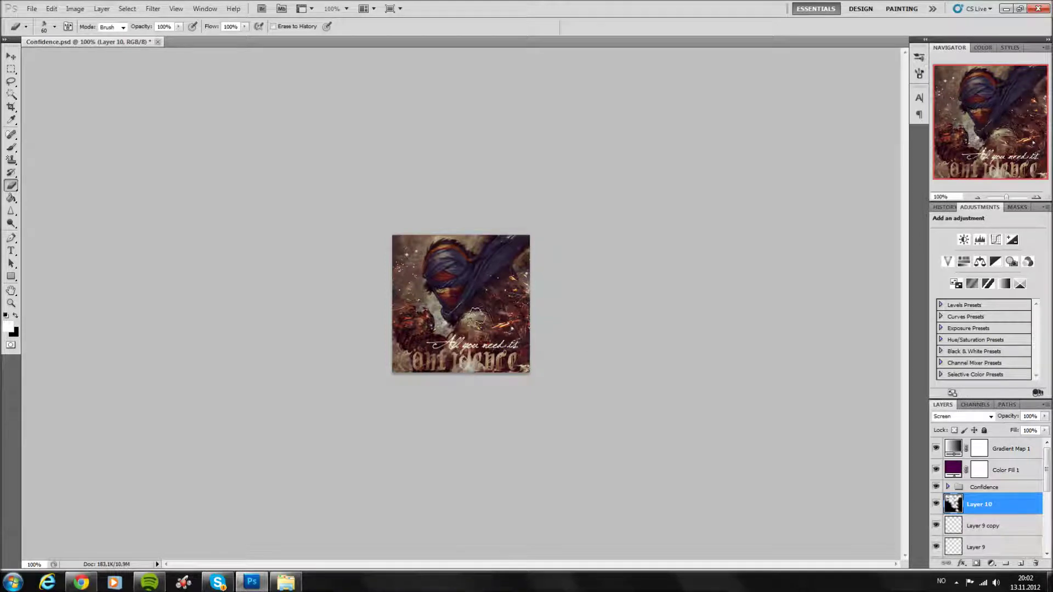
click(11, 57)
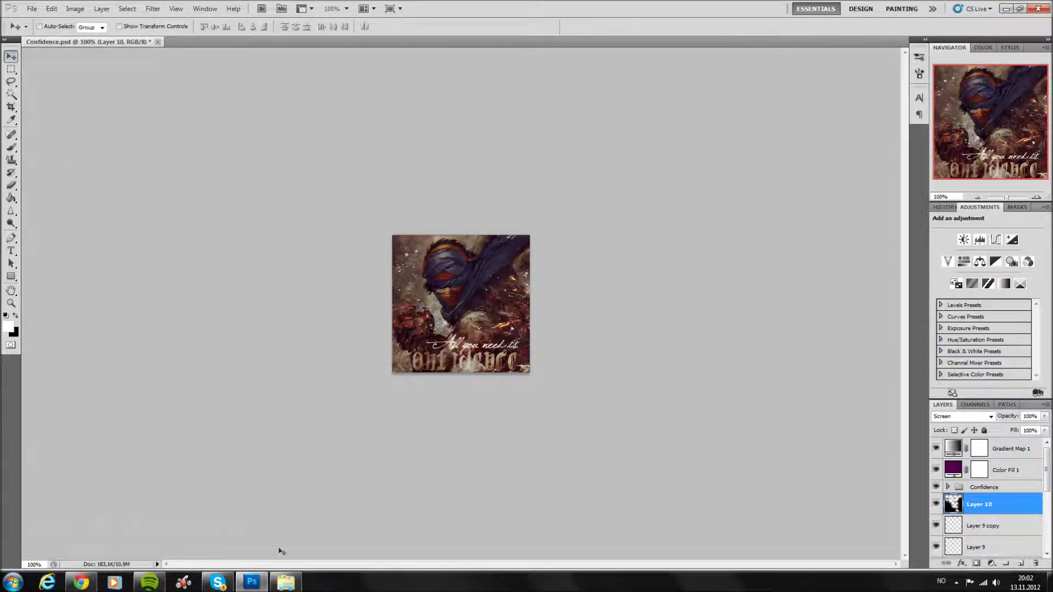
Drag render 51.bmp from the C4D renders folder into Confidence.psd as a new layer.
click(285, 582)
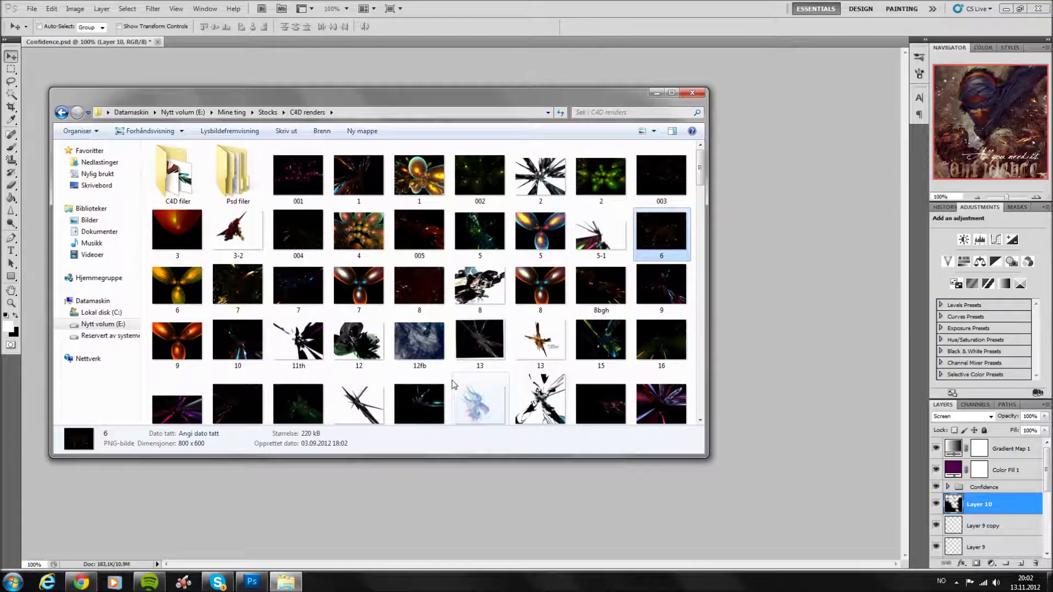
scroll(453, 385, down, 2)
scroll(380, 381, down, 3)
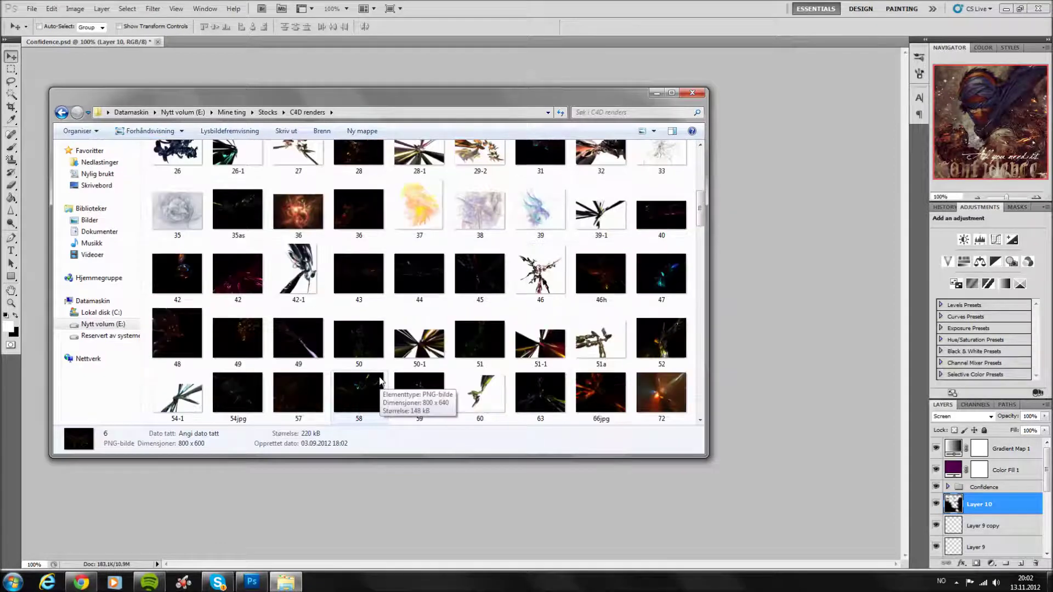
mouse_move(480, 339)
mouse_down()
mouse_move(197, 39)
mouse_move(545, 409)
mouse_move(461, 296)
mouse_up()
click(709, 335)
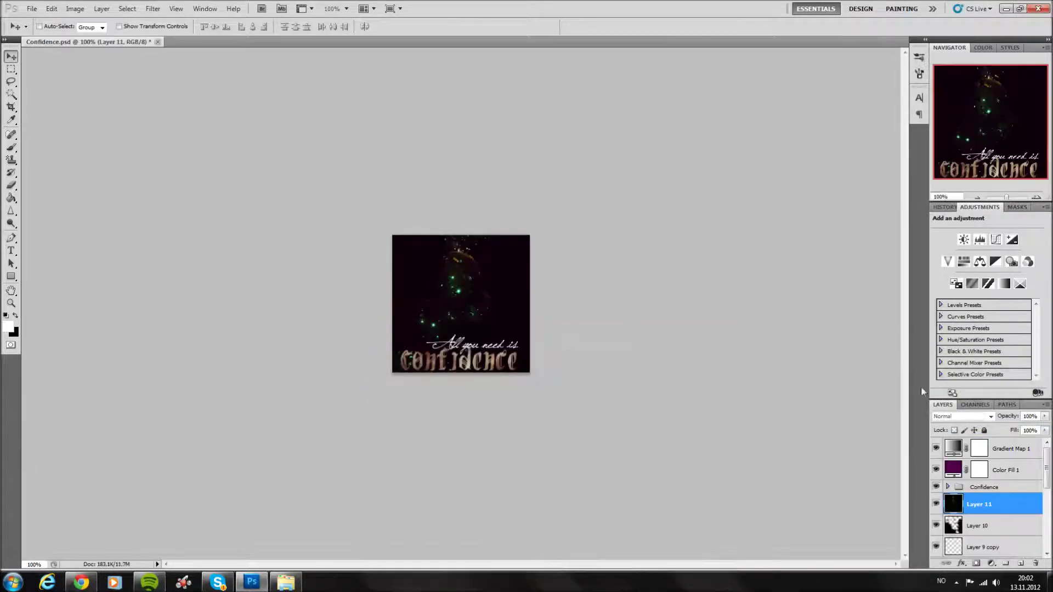
Set the render 51 layer to Screen and position its green sparkles around the warrior's face.
click(980, 415)
click(957, 245)
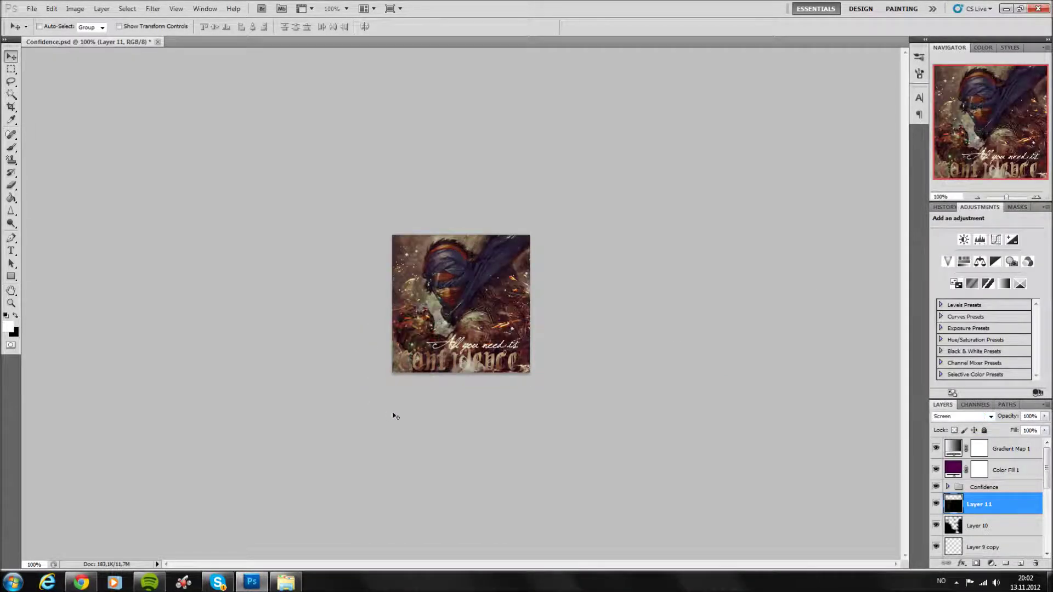
drag(395, 416, 413, 427)
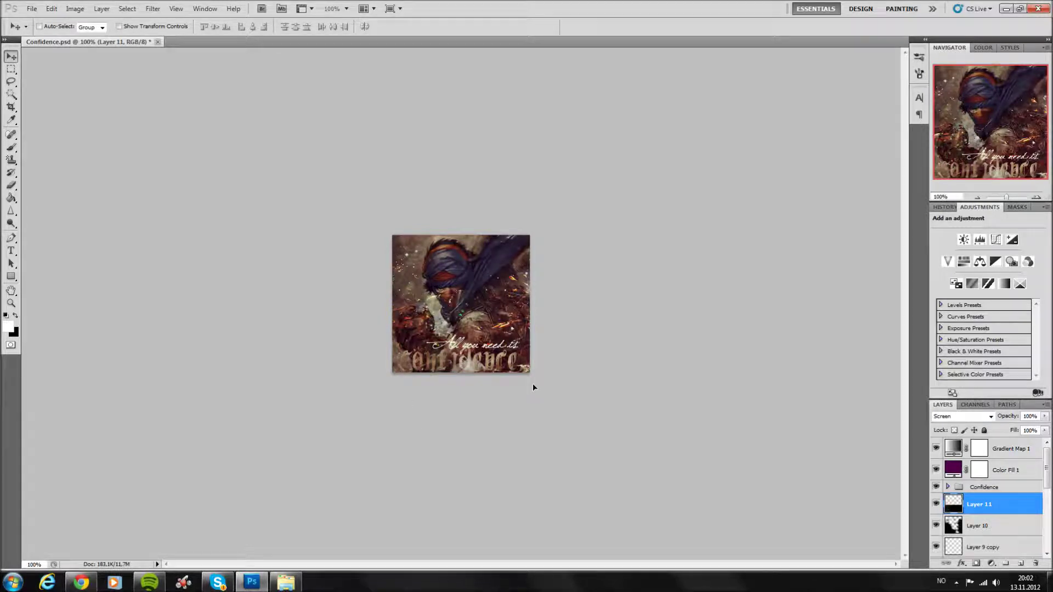
drag(534, 386, 566, 359)
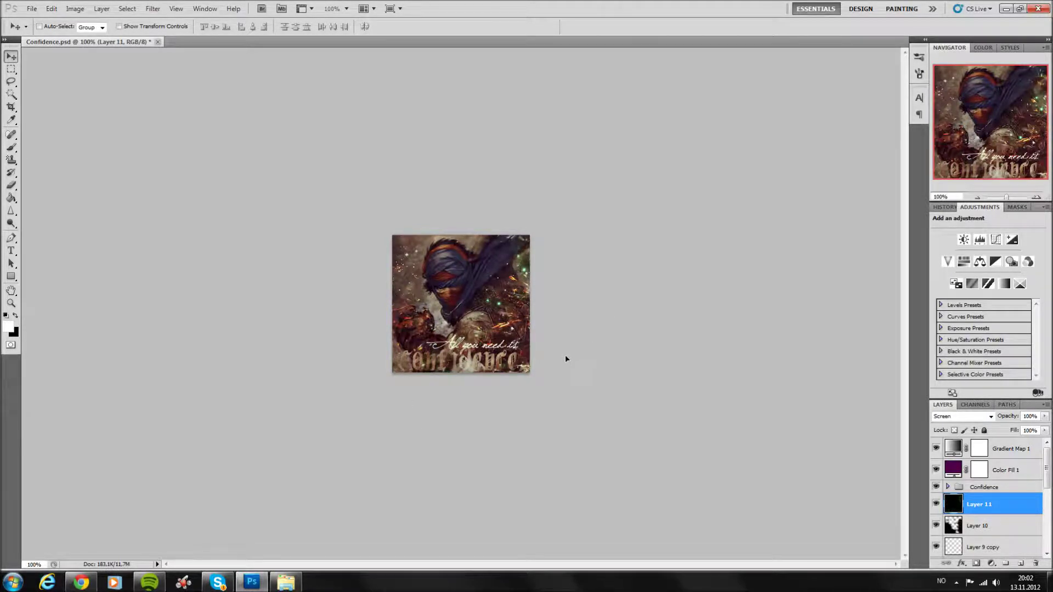
Erase parts of render 51, toggling its visibility to compare the result.
click(11, 186)
click(935, 504)
click(935, 504)
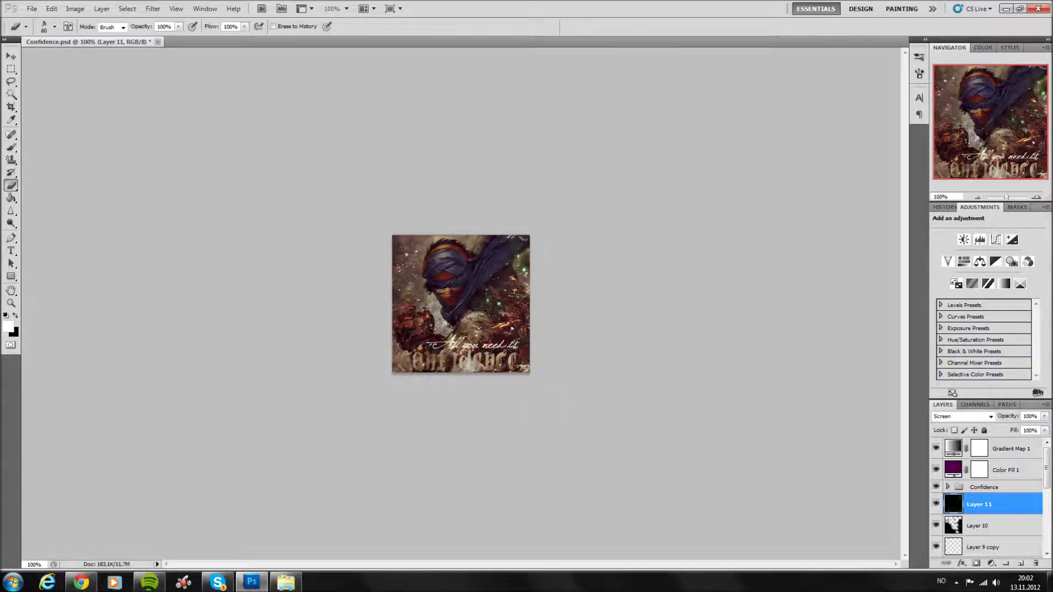
click(936, 504)
click(936, 504)
click(935, 504)
click(936, 504)
click(936, 504)
click(935, 504)
click(936, 505)
click(520, 262)
click(935, 502)
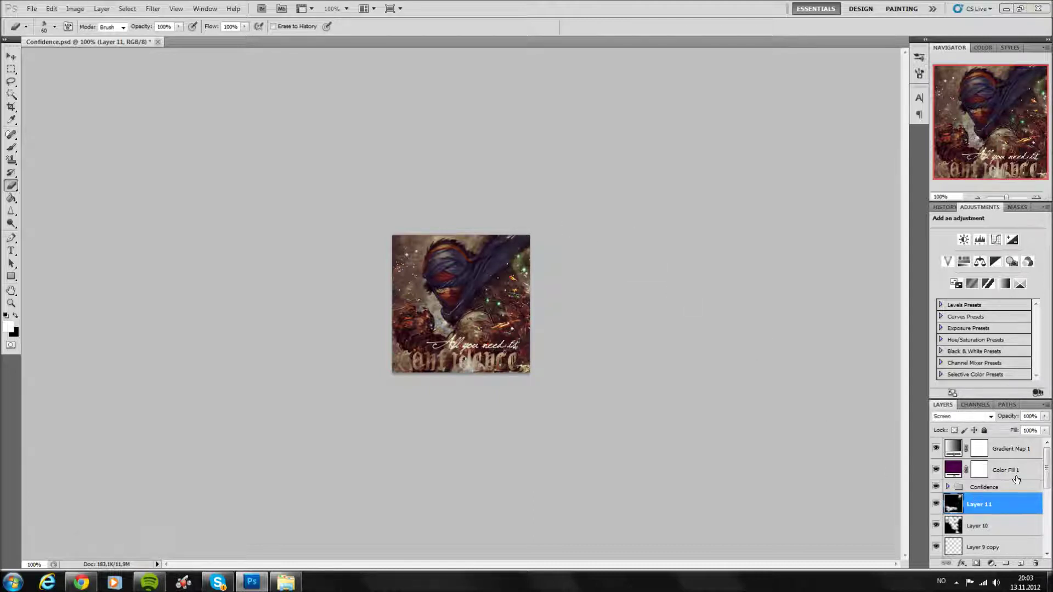
click(1004, 449)
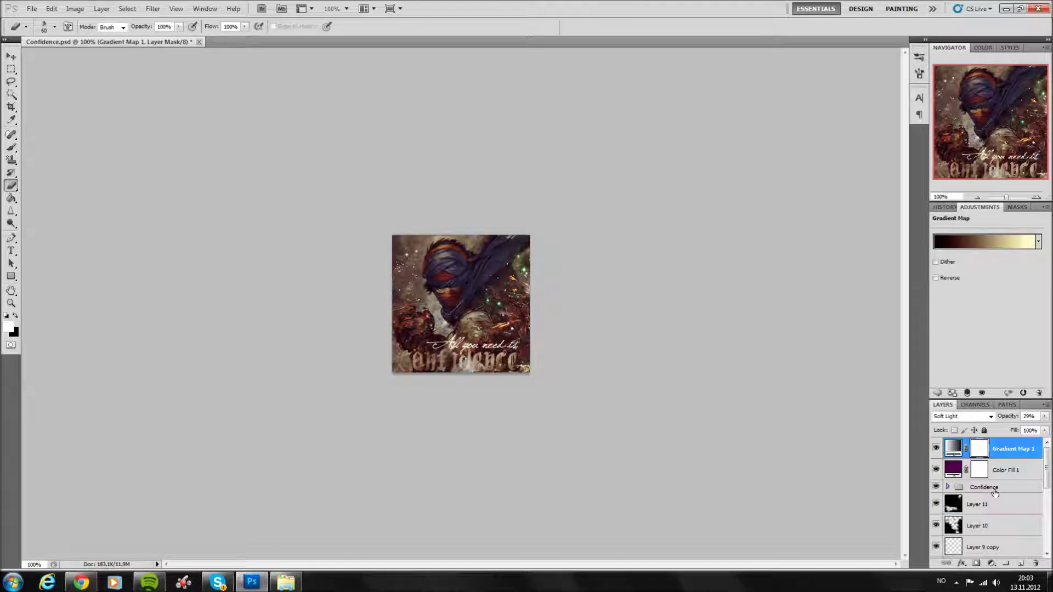
Add Gradient Map 2 with black at the far left and white at about 88%, then lower brush opacity.
click(991, 564)
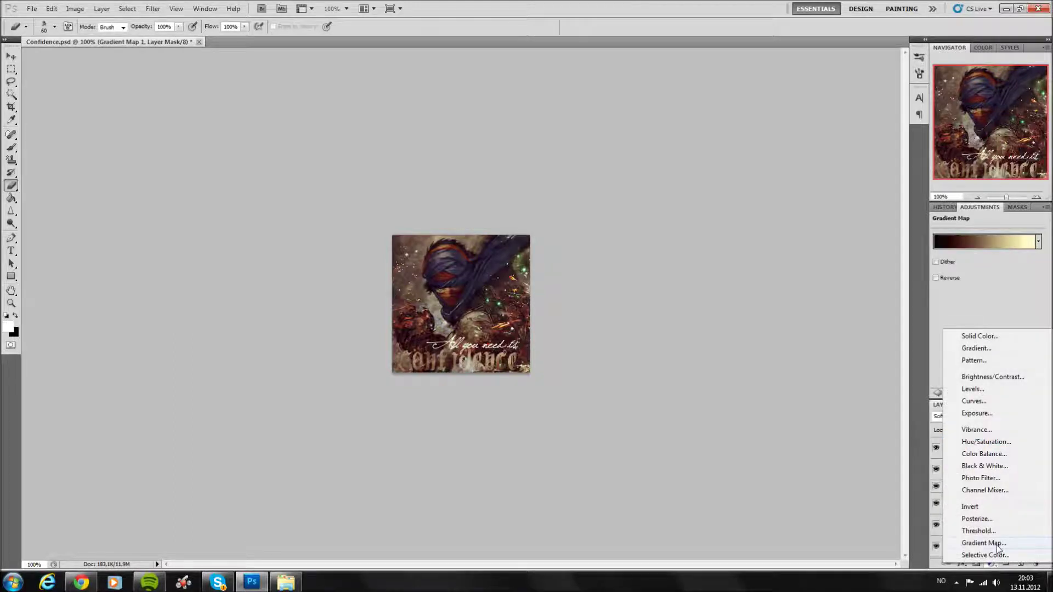
click(983, 543)
click(955, 244)
drag(787, 286, 665, 286)
drag(585, 286, 787, 287)
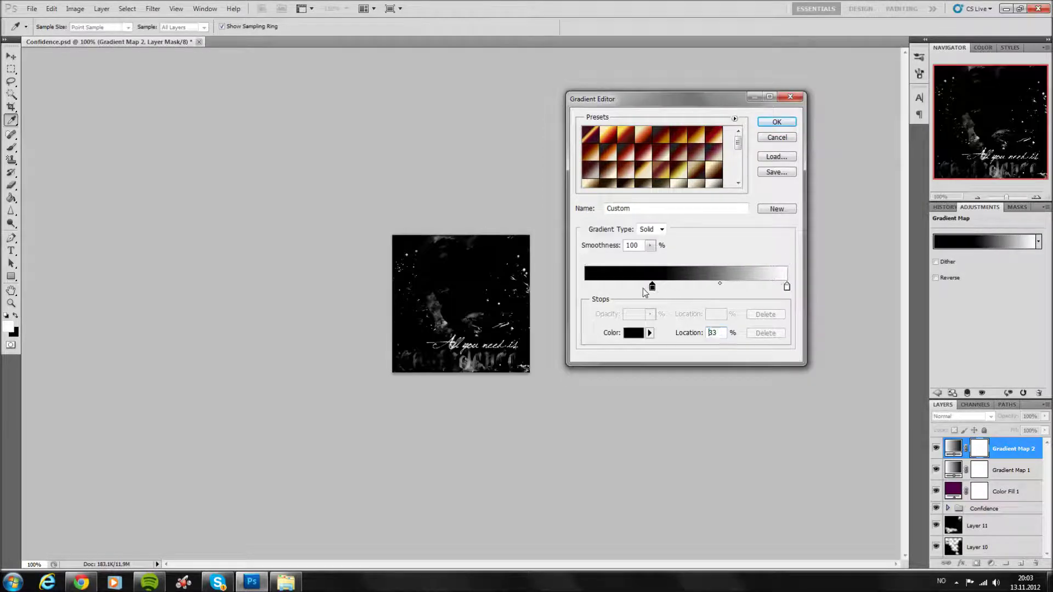
drag(665, 286, 585, 286)
drag(787, 287, 762, 287)
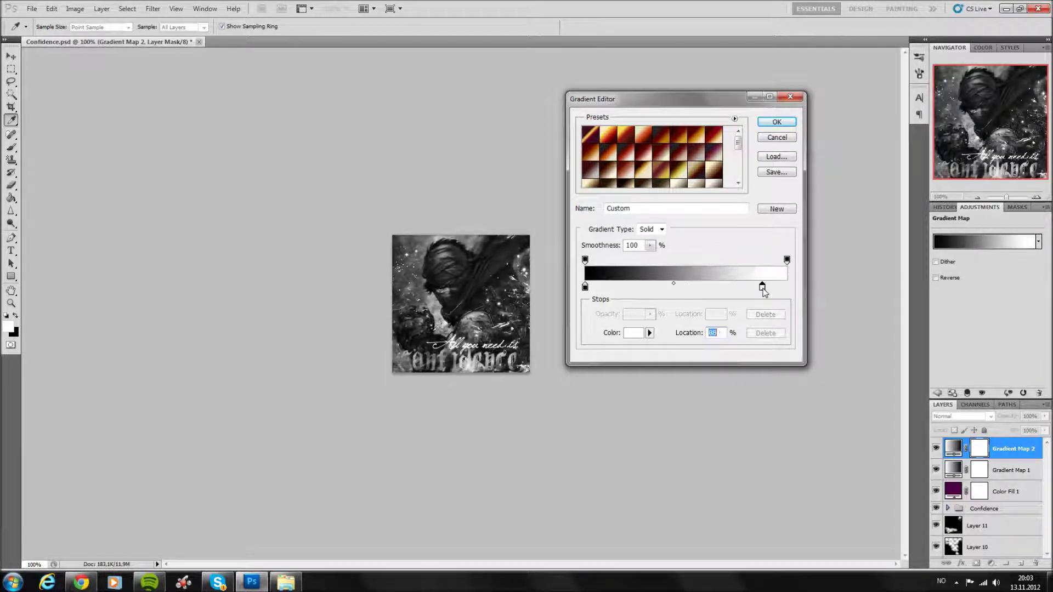
key(Return)
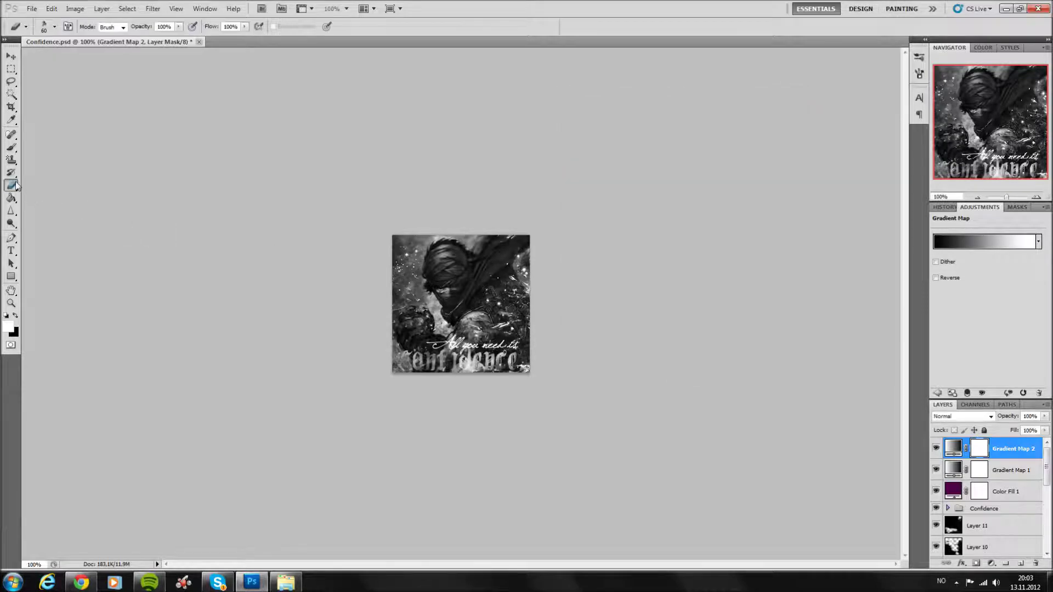
click(55, 26)
click(179, 27)
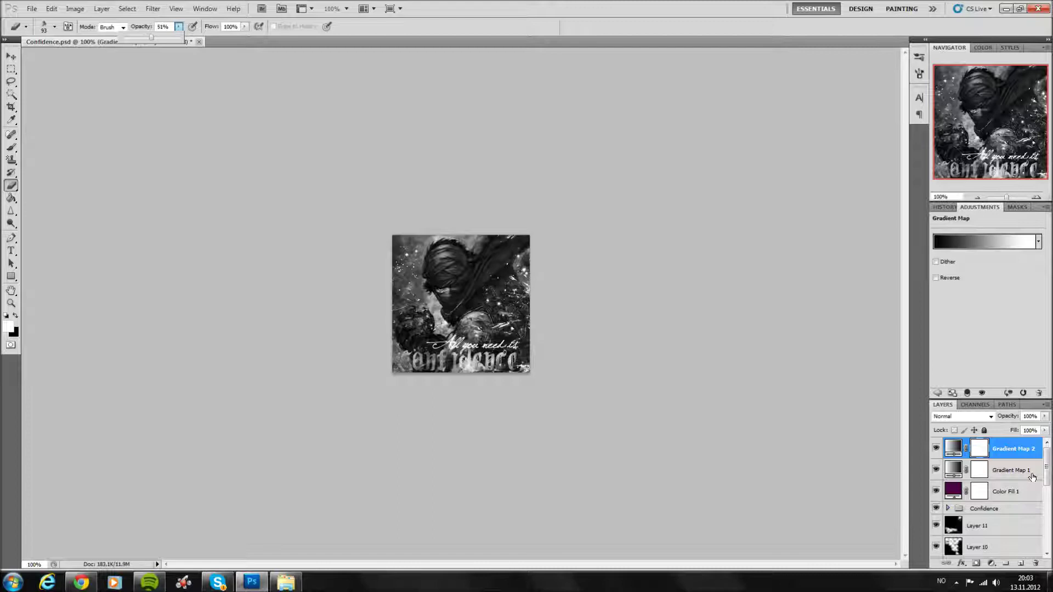
Paint Gradient Map 2's mask so colour returns on the fist and script text.
click(935, 448)
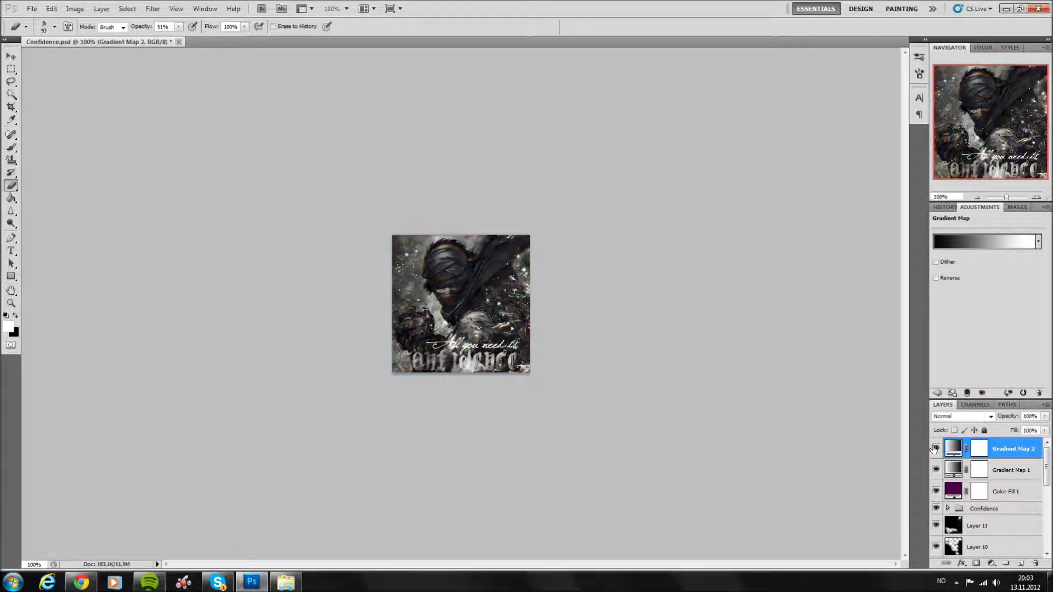
click(934, 449)
click(980, 449)
click(937, 449)
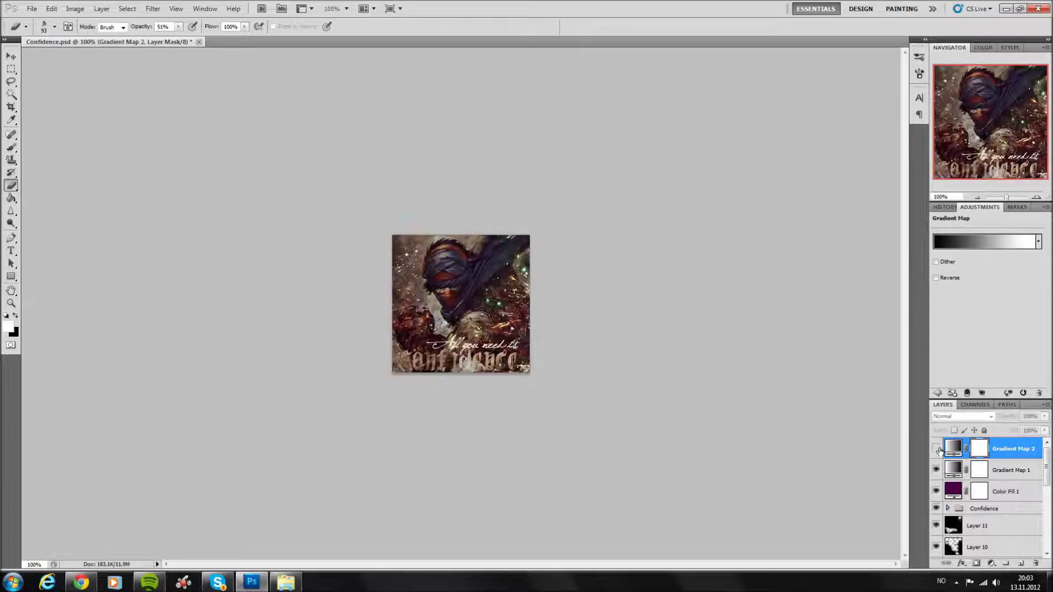
click(937, 450)
drag(458, 303, 452, 275)
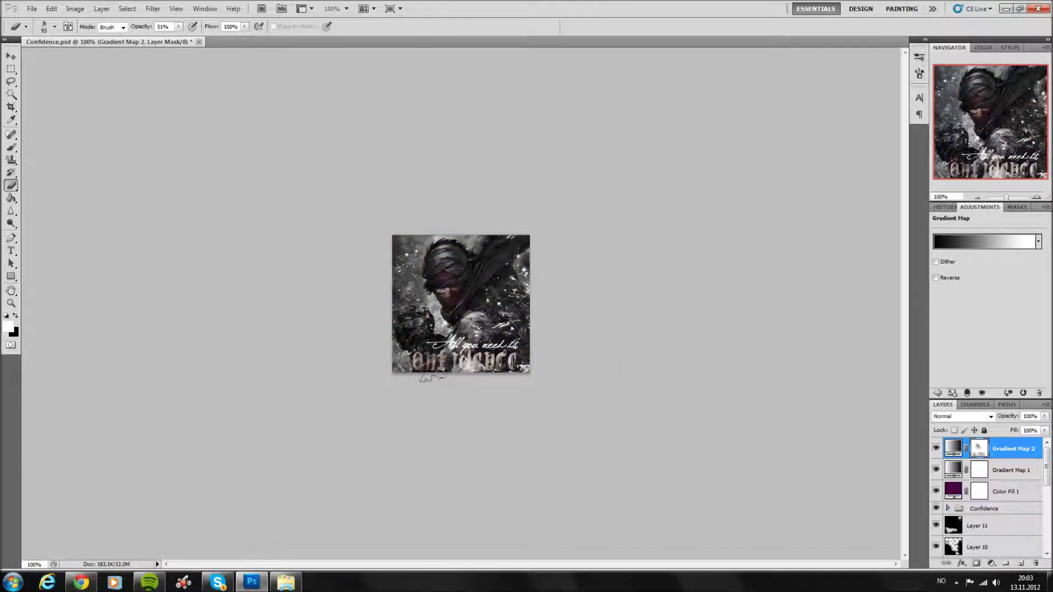
drag(516, 346, 409, 321)
click(54, 27)
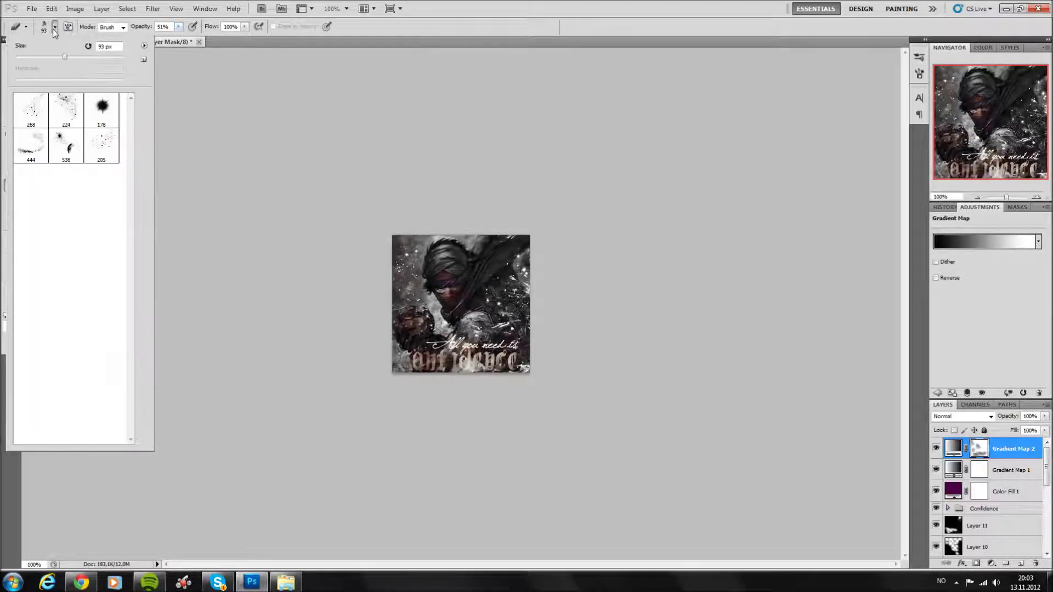
key(Return)
Brush more of the mask over the right side and head, toggling Gradient Map 2 to compare.
click(937, 449)
click(980, 449)
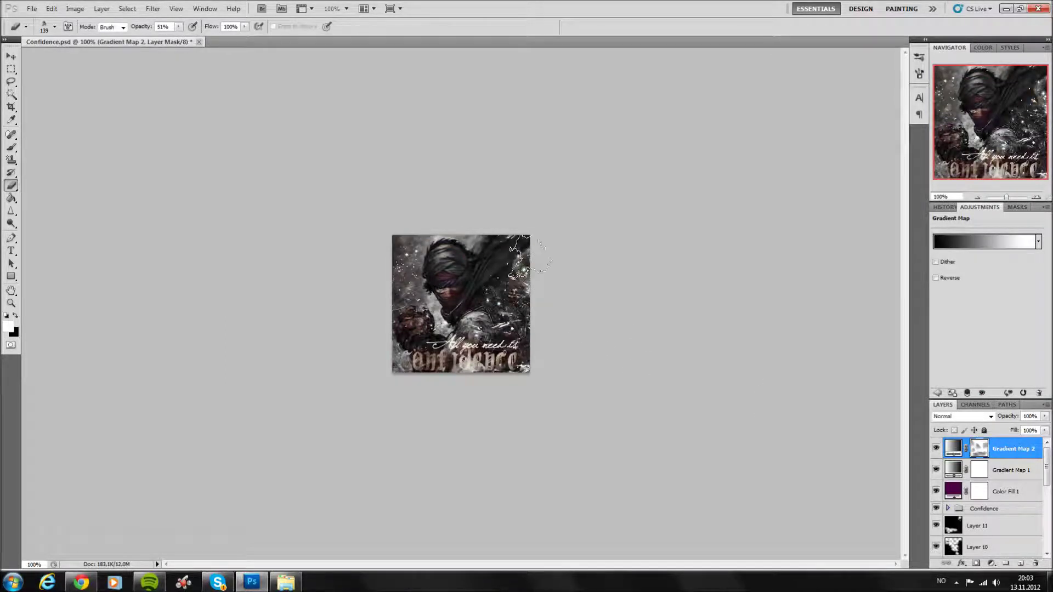
drag(518, 324, 497, 323)
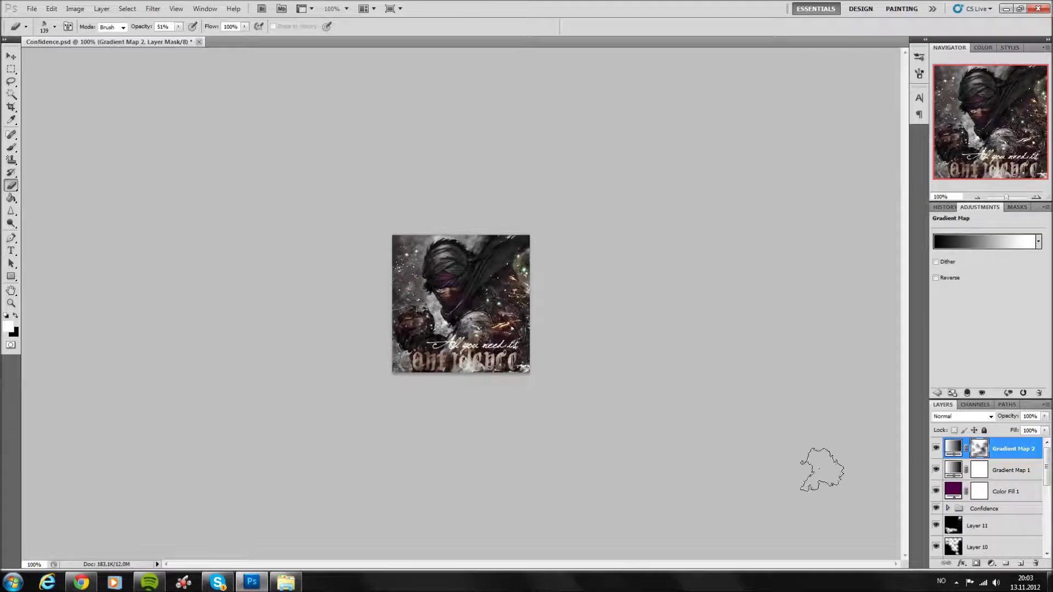
drag(535, 378, 491, 356)
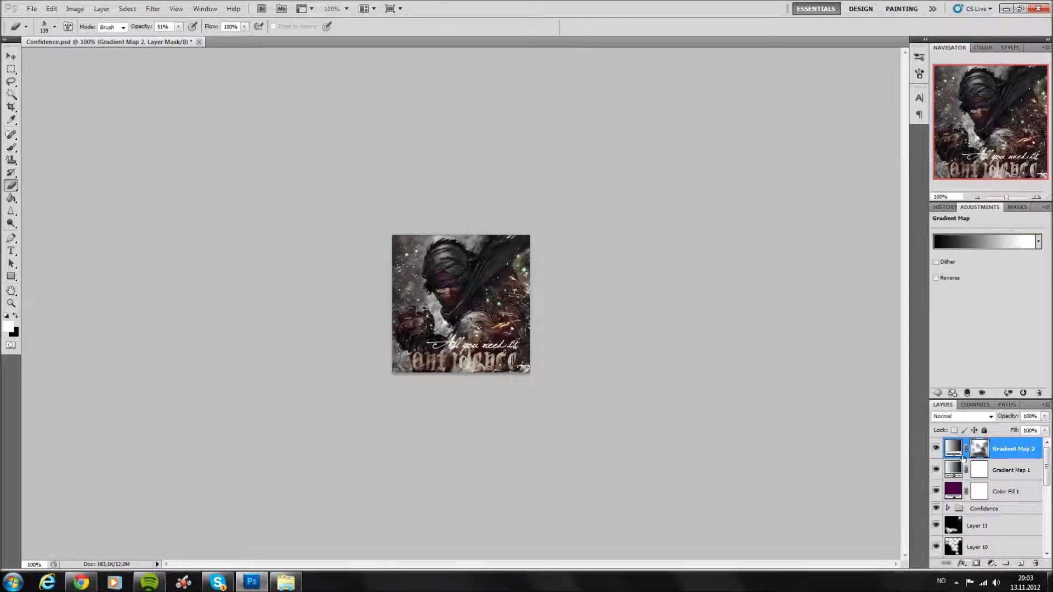
click(936, 449)
click(936, 449)
click(936, 449)
drag(483, 307, 455, 263)
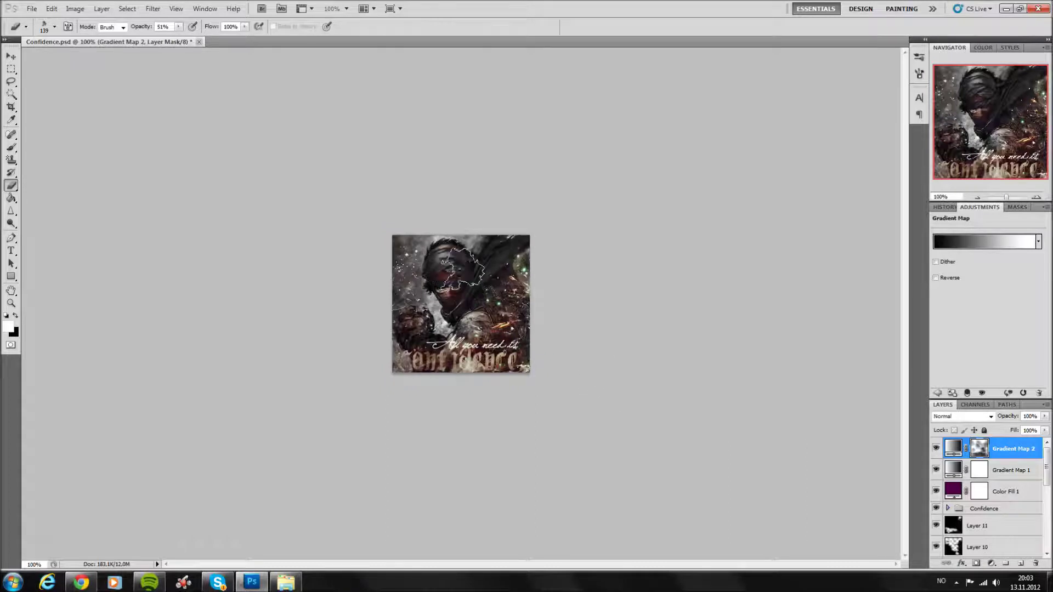
click(936, 449)
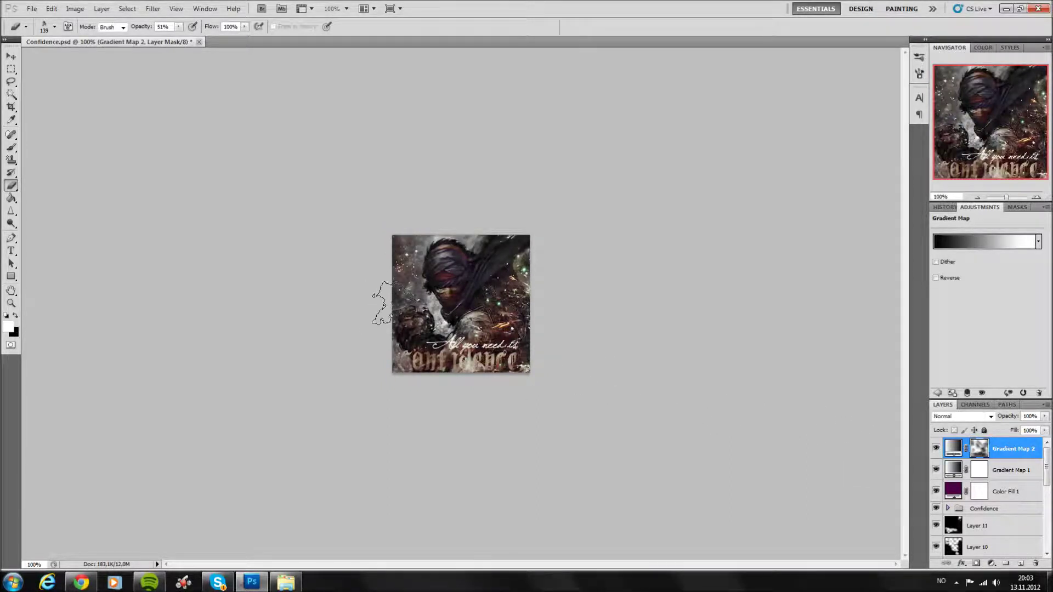
click(936, 448)
click(936, 448)
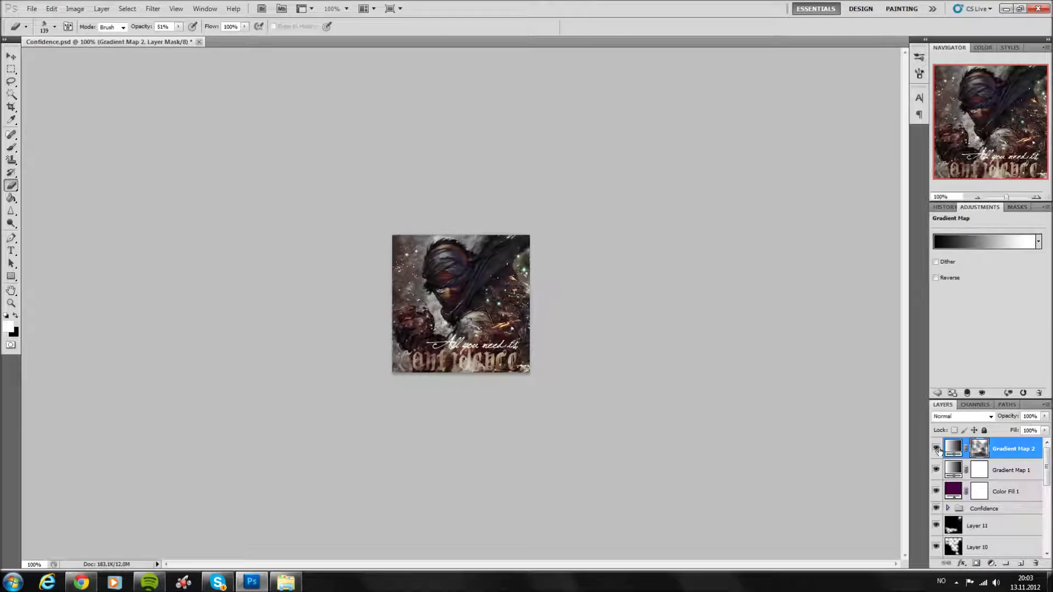
click(936, 449)
click(936, 449)
click(10, 57)
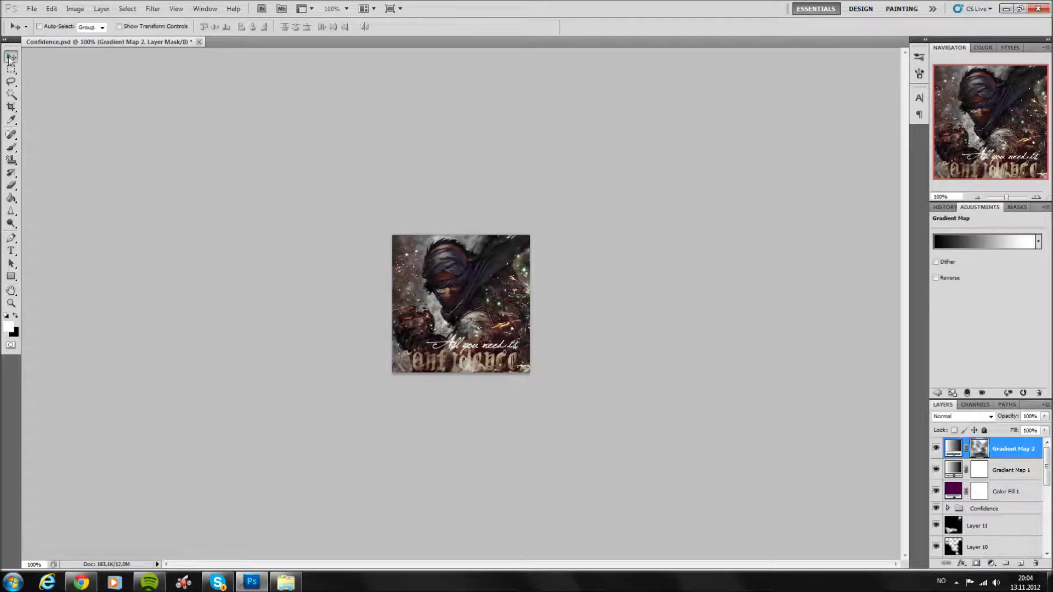
Add a new layer and pick a dark red foreground colour for the Brush tool.
click(1020, 564)
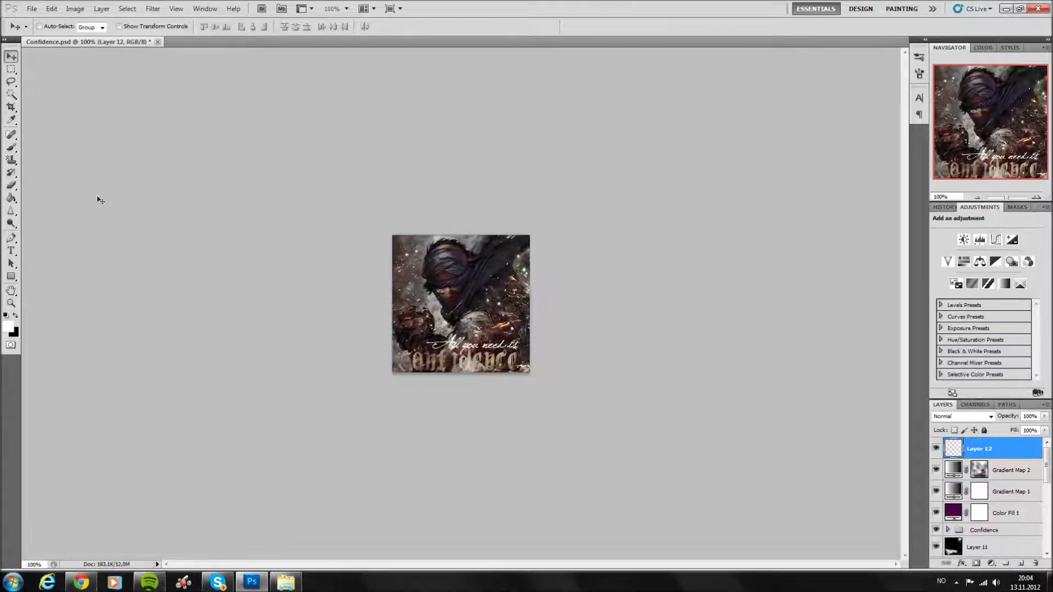
click(11, 147)
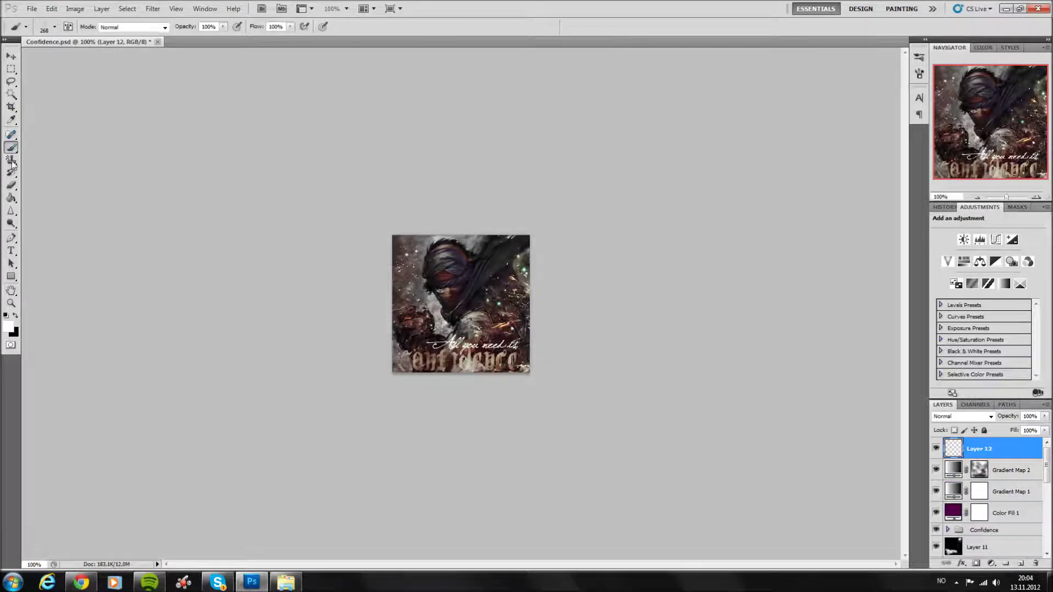
click(7, 326)
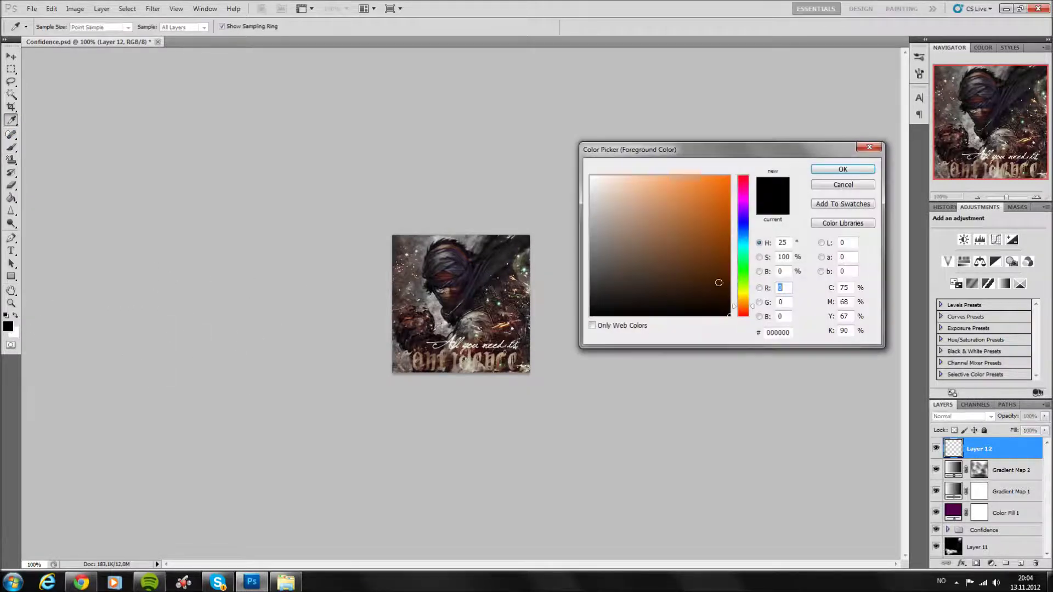
drag(744, 300, 744, 315)
click(729, 269)
click(831, 170)
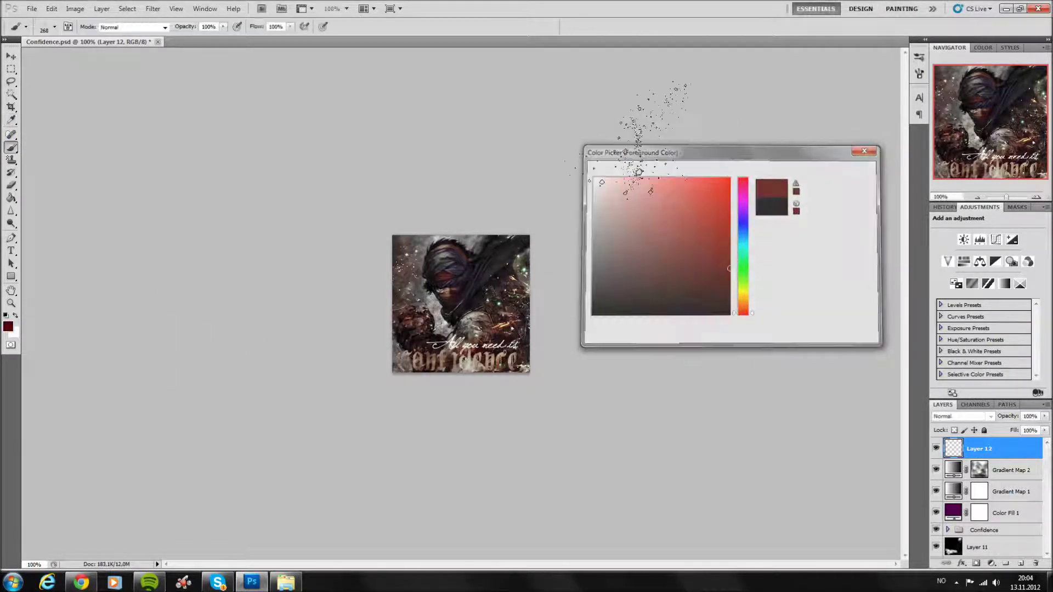
Load the stalemateisgod brushes, paint splatter with brush 440, and blend Layer 12 in Soft Light.
click(55, 27)
click(143, 45)
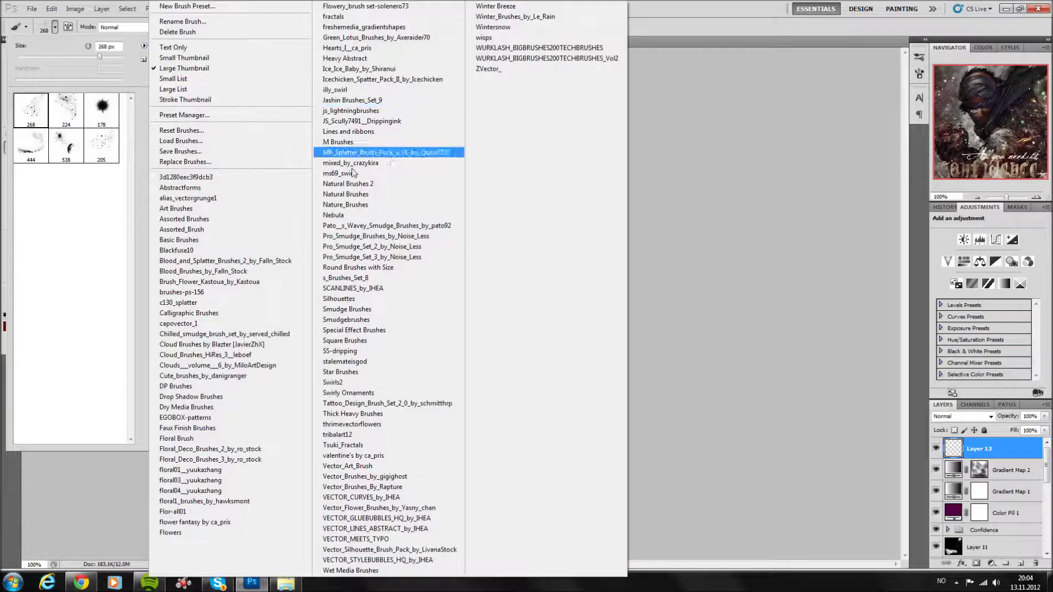
click(346, 361)
click(464, 218)
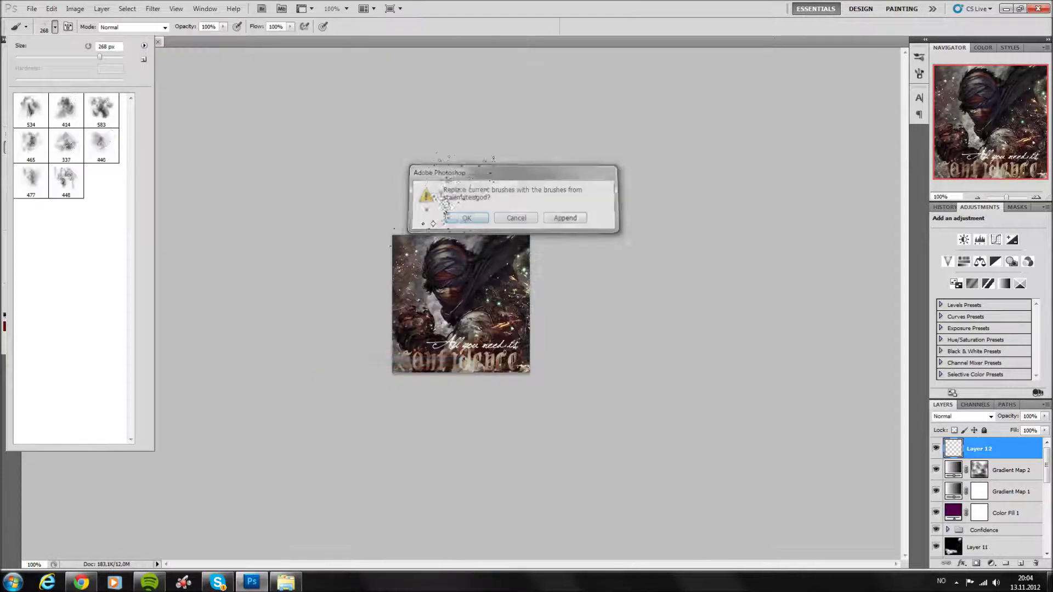
click(101, 143)
click(973, 455)
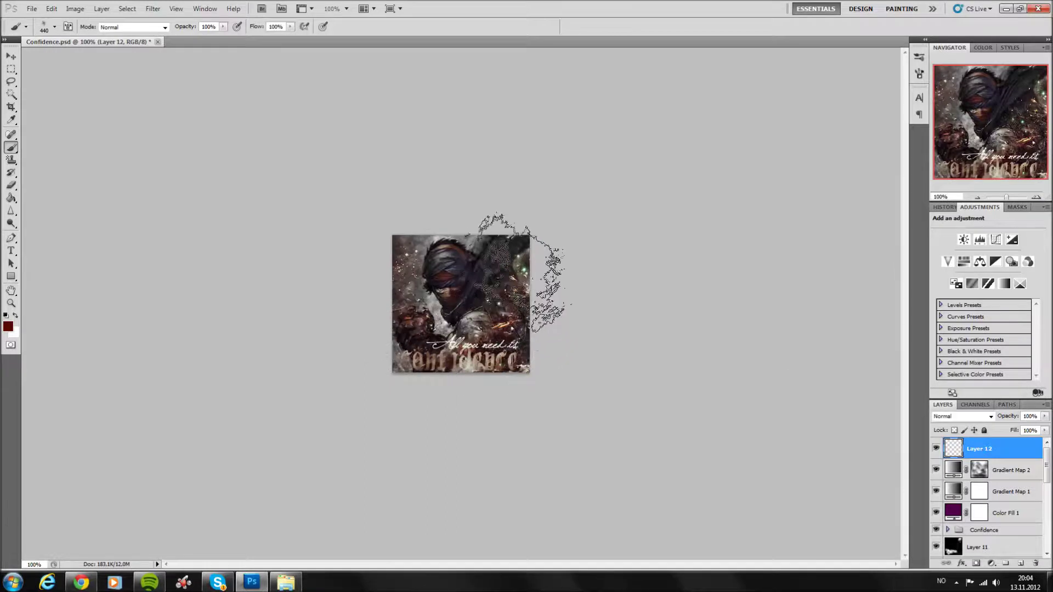
drag(521, 273, 417, 334)
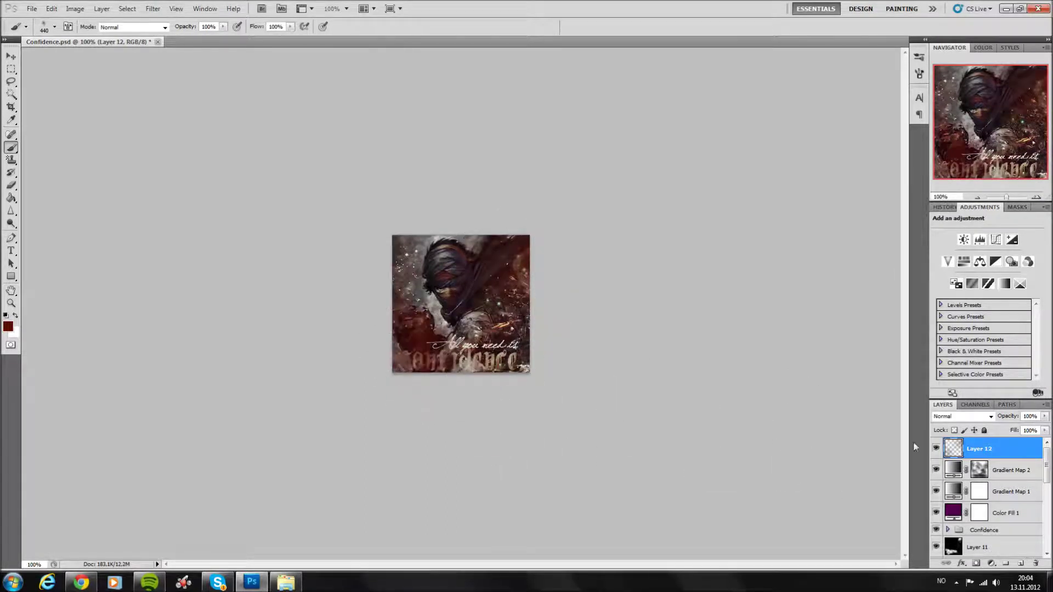
click(990, 418)
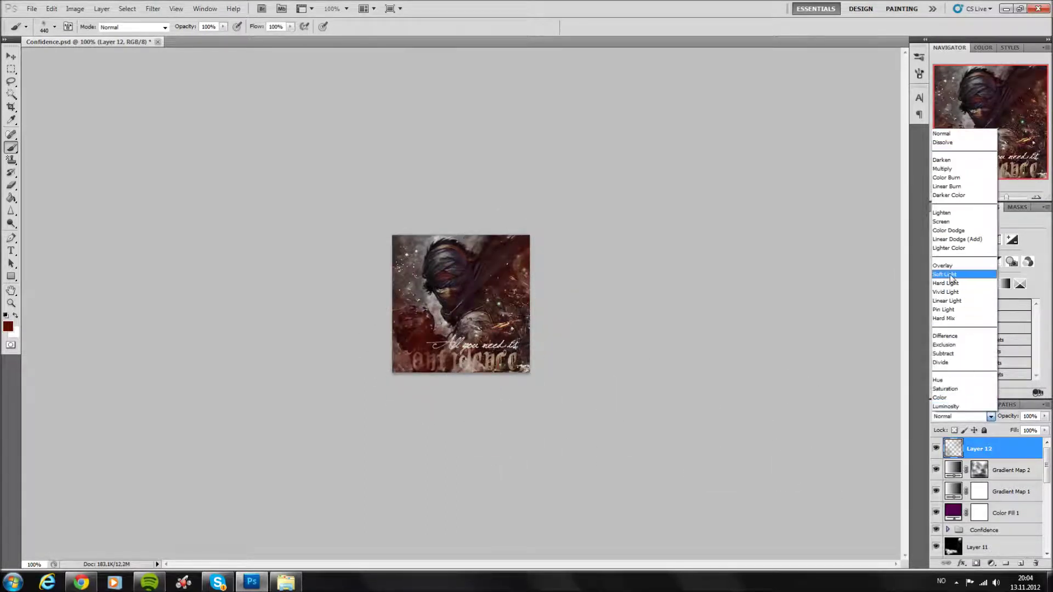
click(949, 276)
click(936, 449)
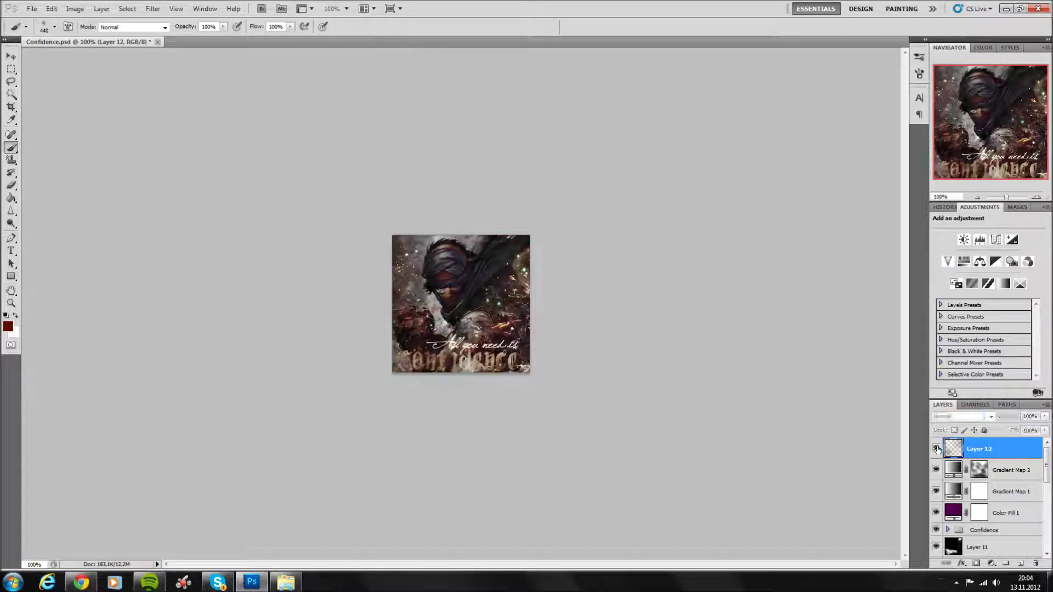
Expand the Confidence group and select its Layer 5.
click(936, 448)
click(937, 449)
click(993, 530)
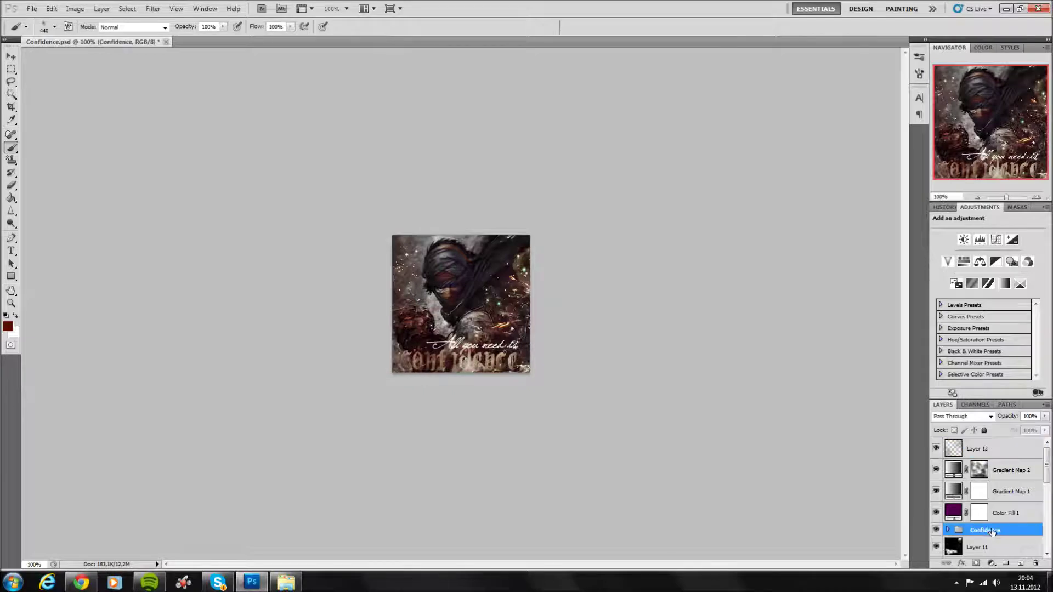
mouse_move(1004, 478)
mouse_down()
mouse_move(1001, 463)
mouse_move(993, 540)
mouse_up()
click(946, 531)
click(995, 551)
scroll(999, 538, down, 2)
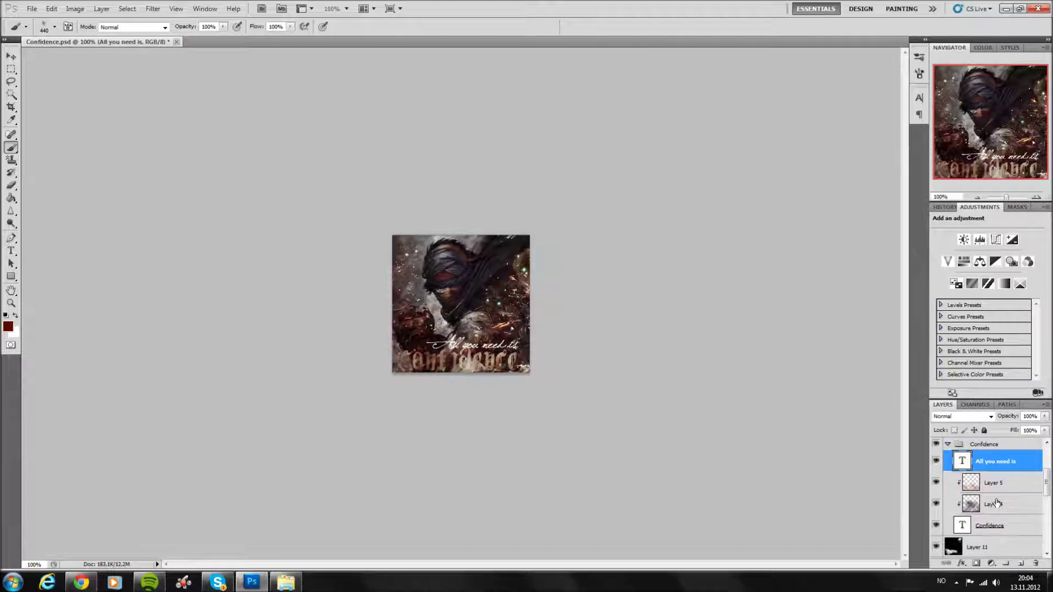
click(997, 502)
click(1020, 551)
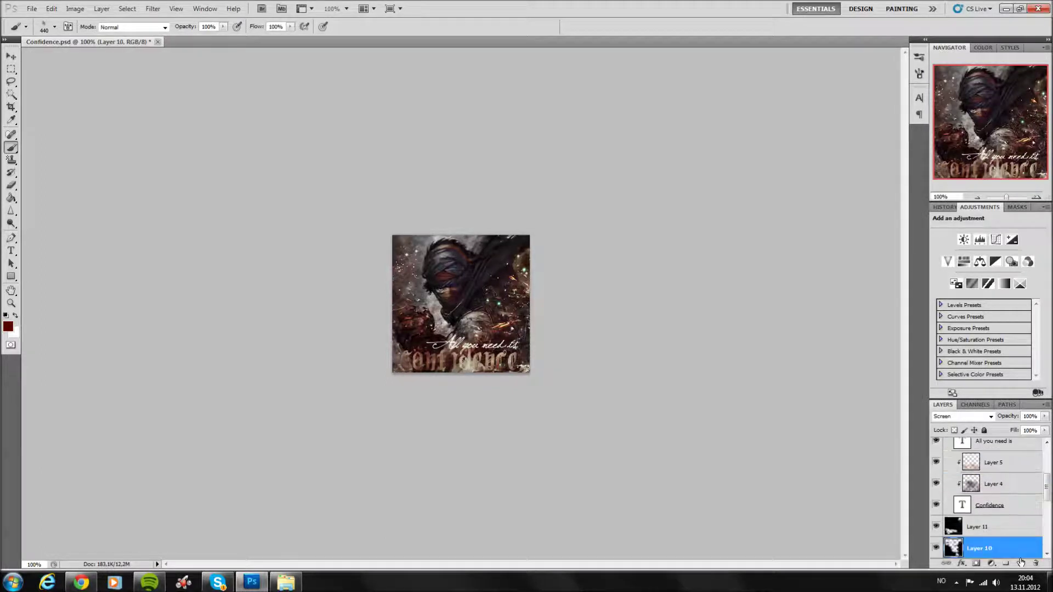
scroll(1020, 528, up, 1)
click(1009, 487)
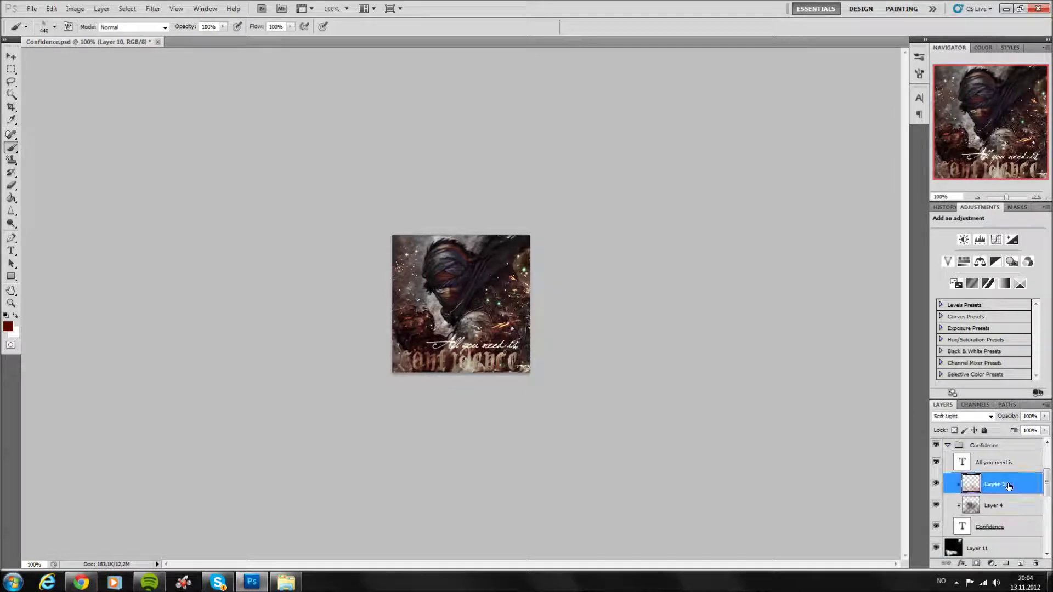
Add Layer 13 clipped to Layer 5 with Alt+Ctrl+G and make white the painting colour.
click(1020, 562)
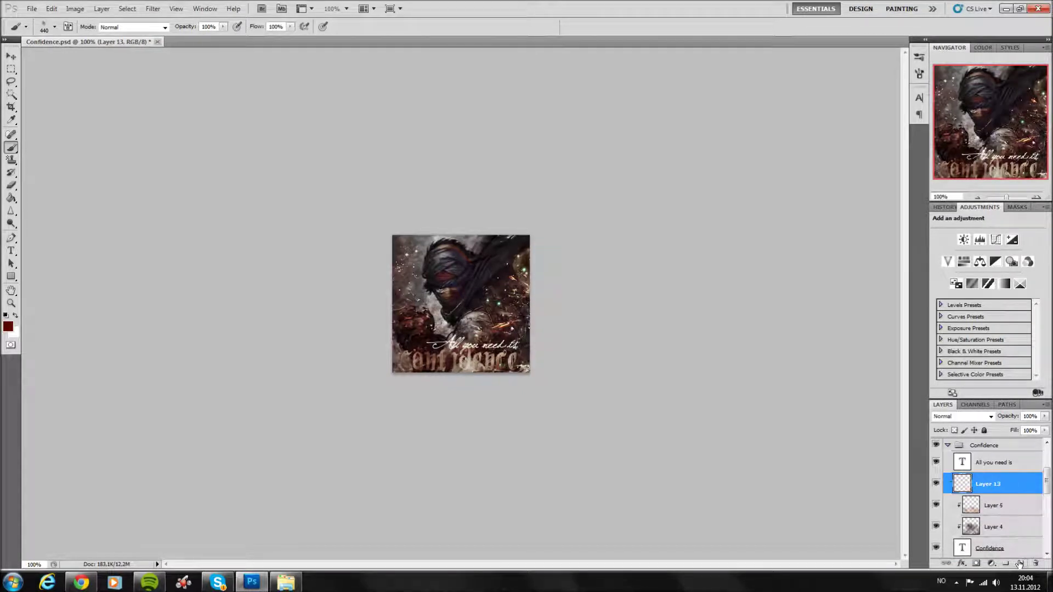
key(ctrl+alt+g)
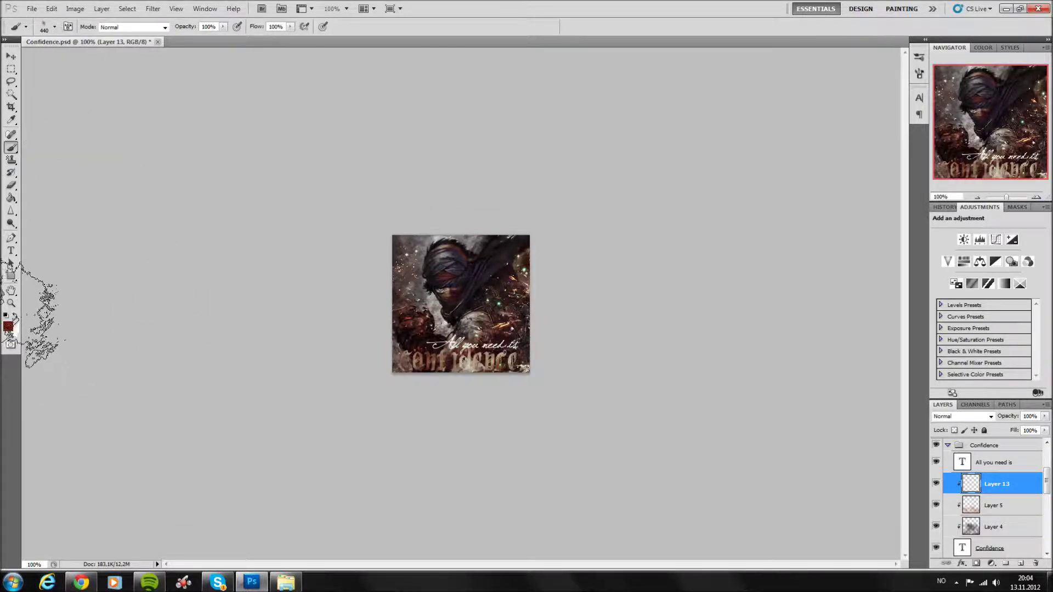
click(15, 316)
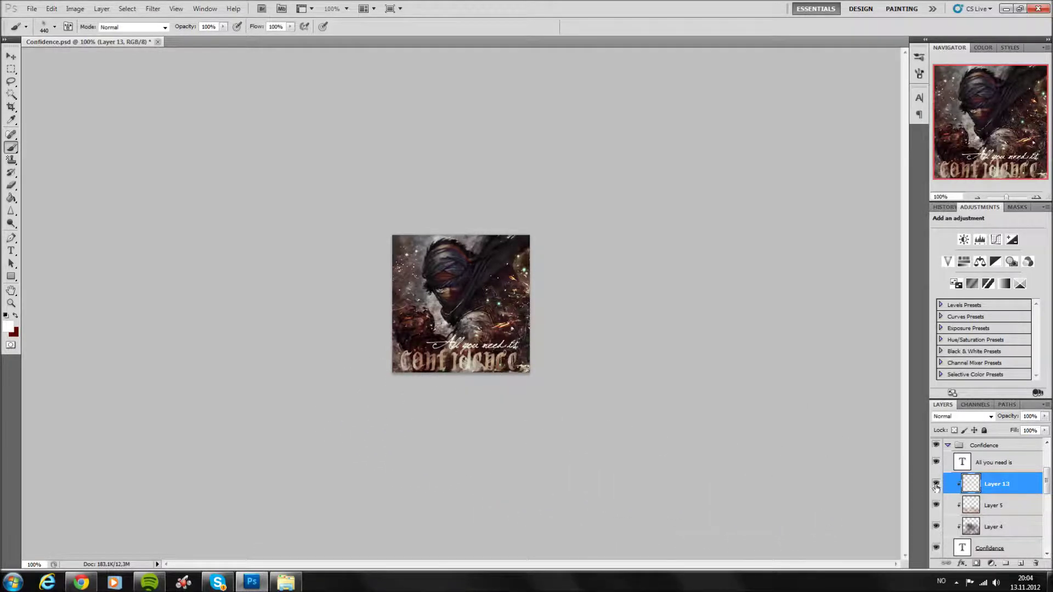
click(948, 447)
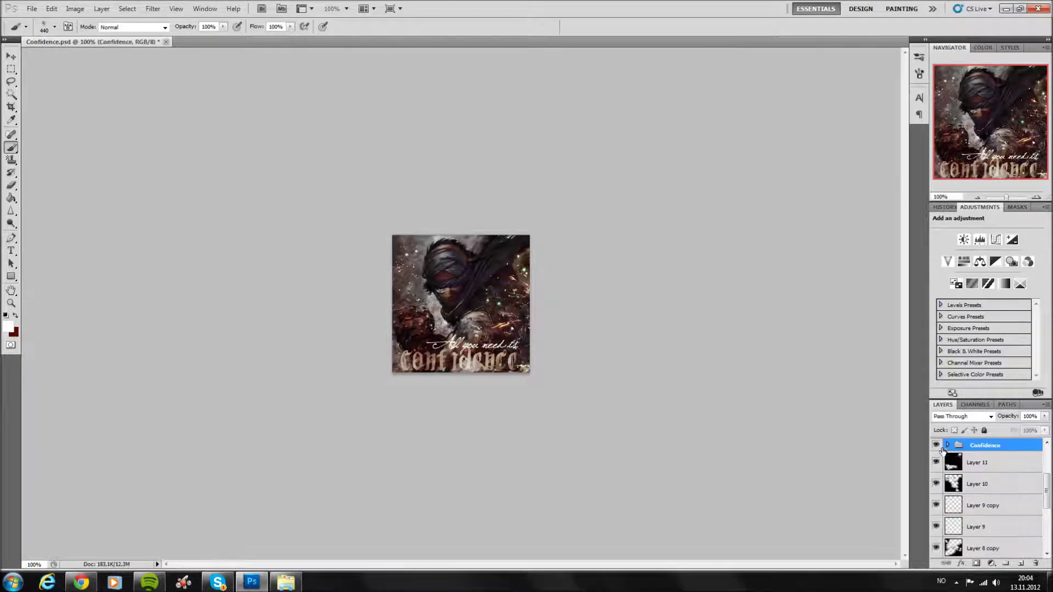
Preview renders 50-1 and 58 from the C4D renders folder, then return to Photoshop.
click(969, 462)
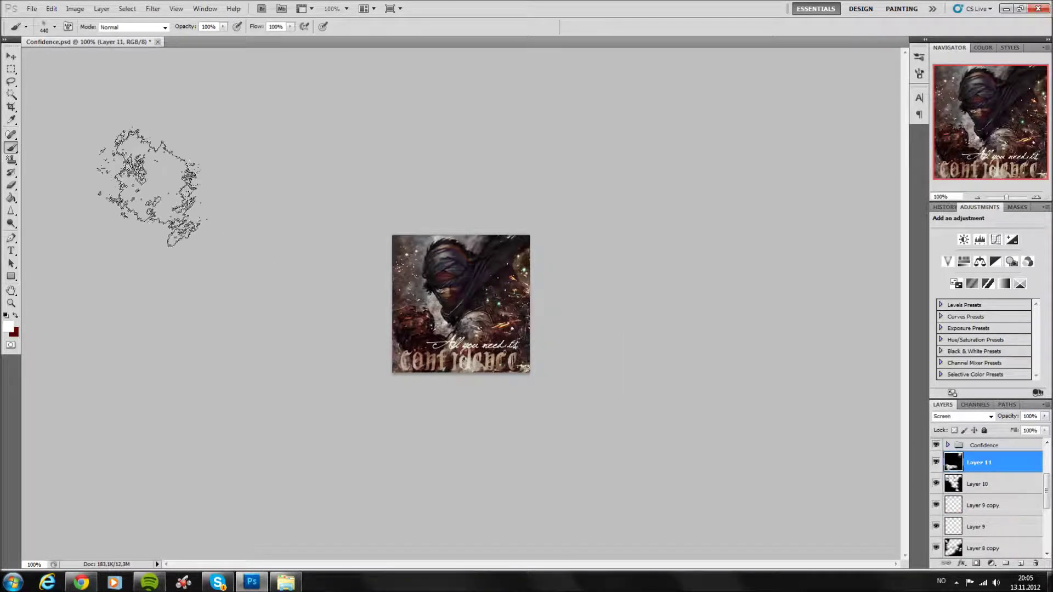
click(10, 57)
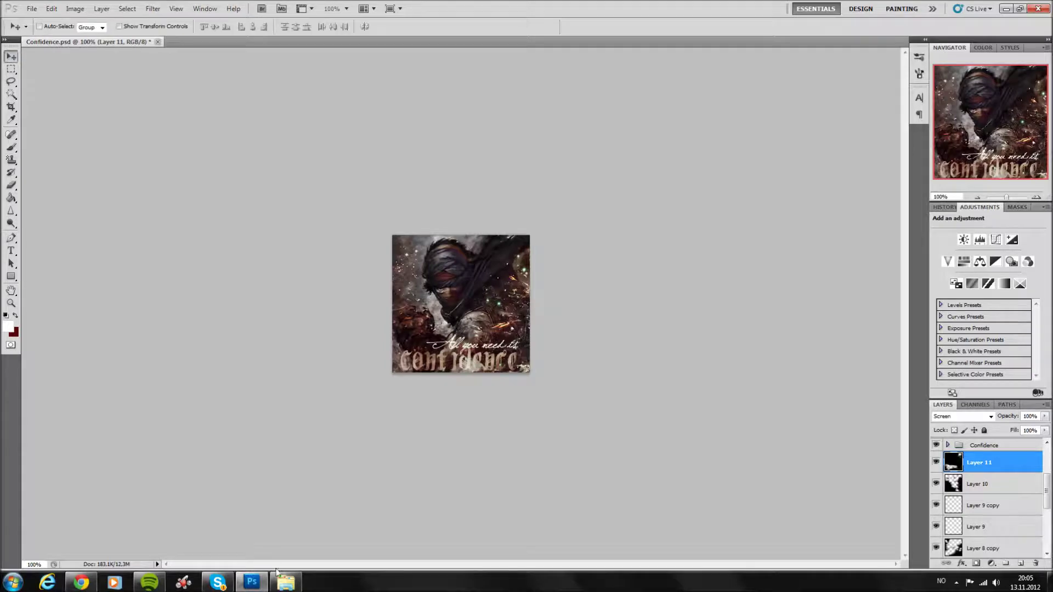
click(285, 582)
double_click(414, 353)
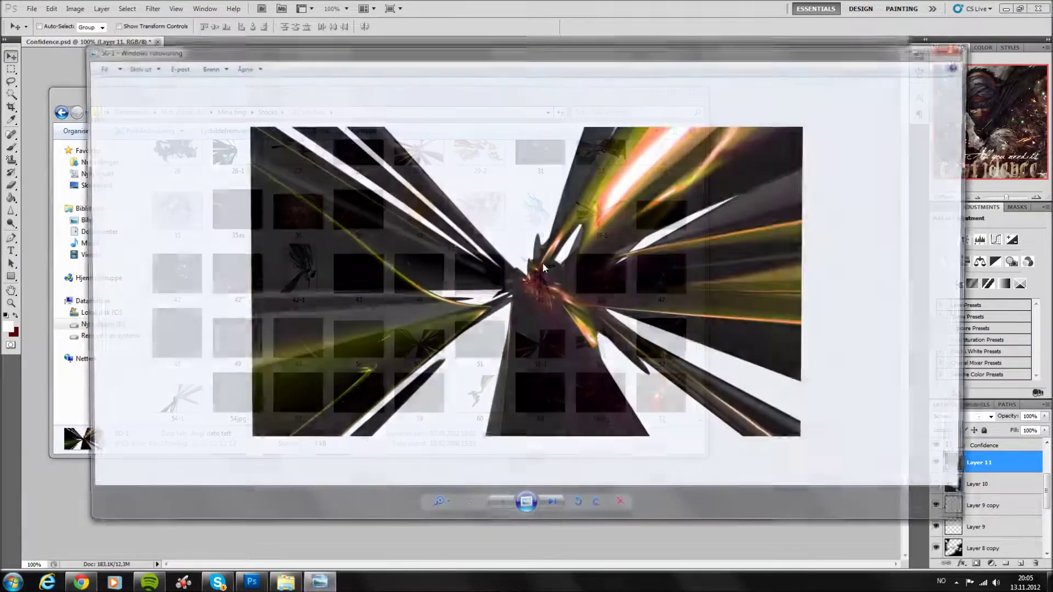
click(959, 48)
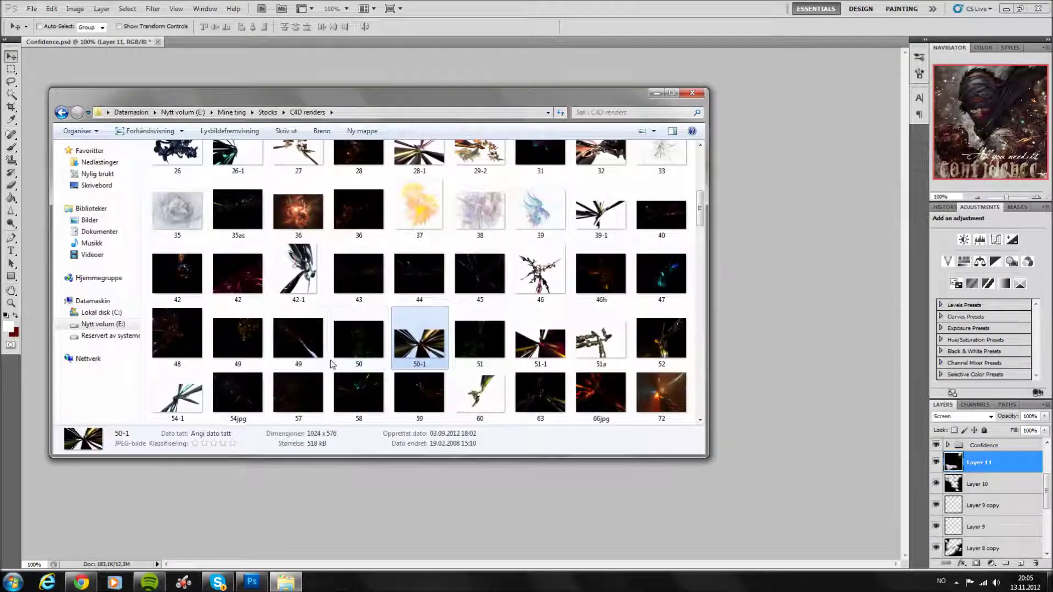
double_click(357, 390)
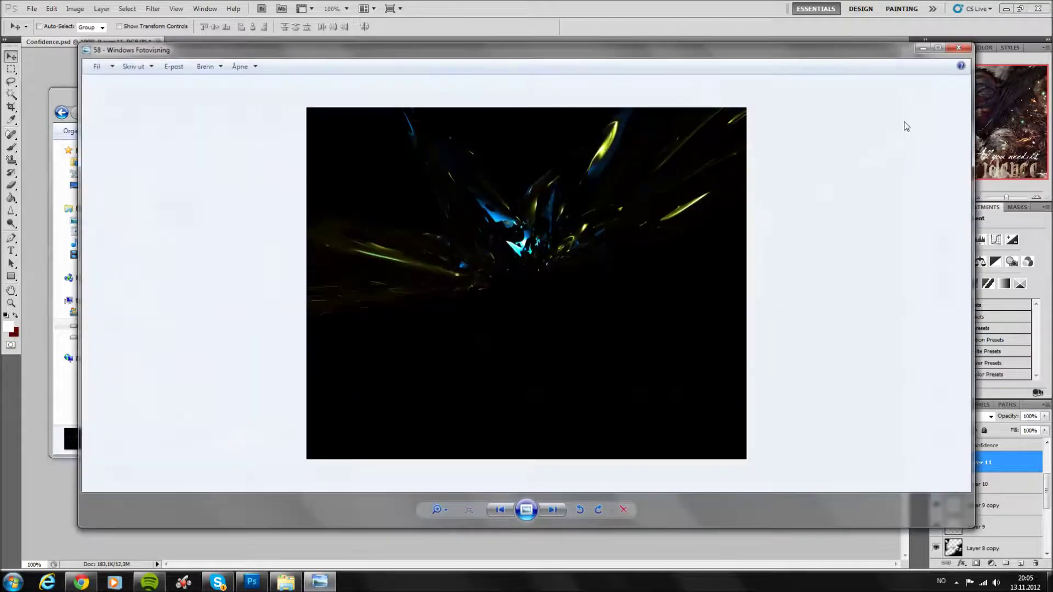
click(957, 48)
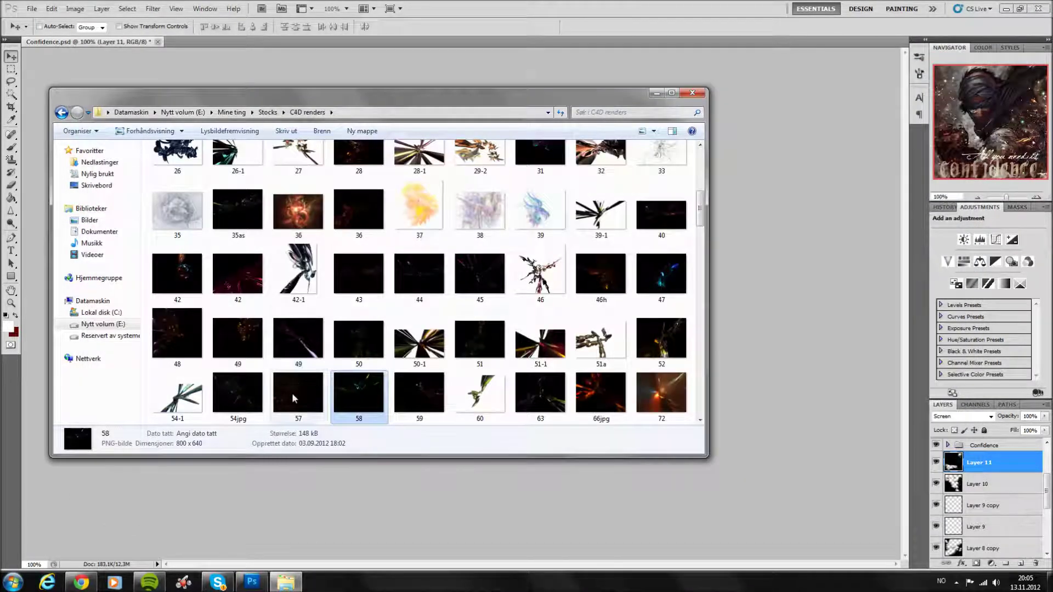
key(alt+Tab)
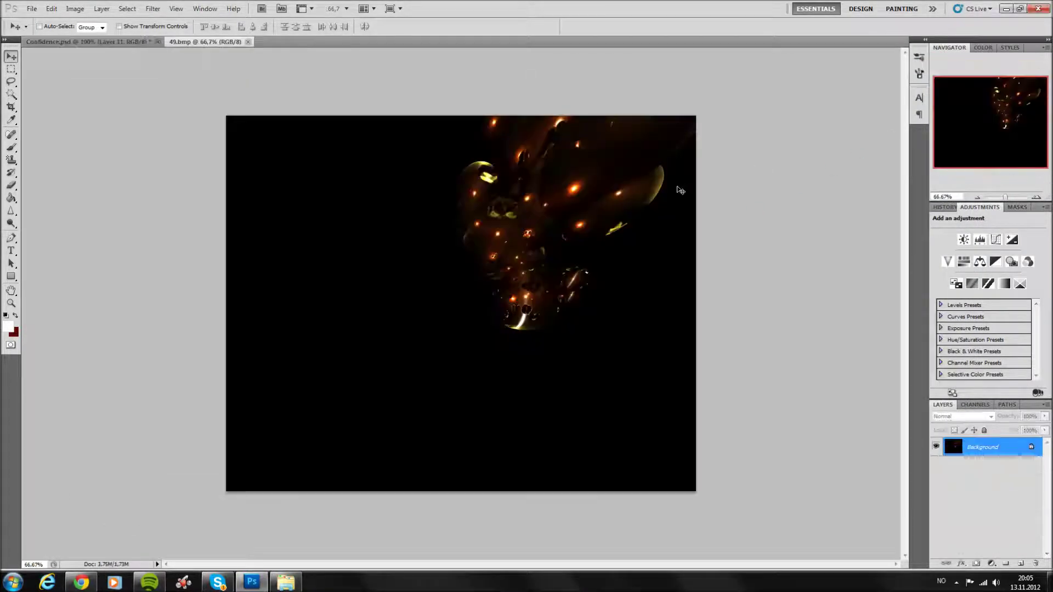
Move render 49 into Confidence.psd as Layer 14, close its source, and blend it in Screen.
drag(223, 42, 324, 219)
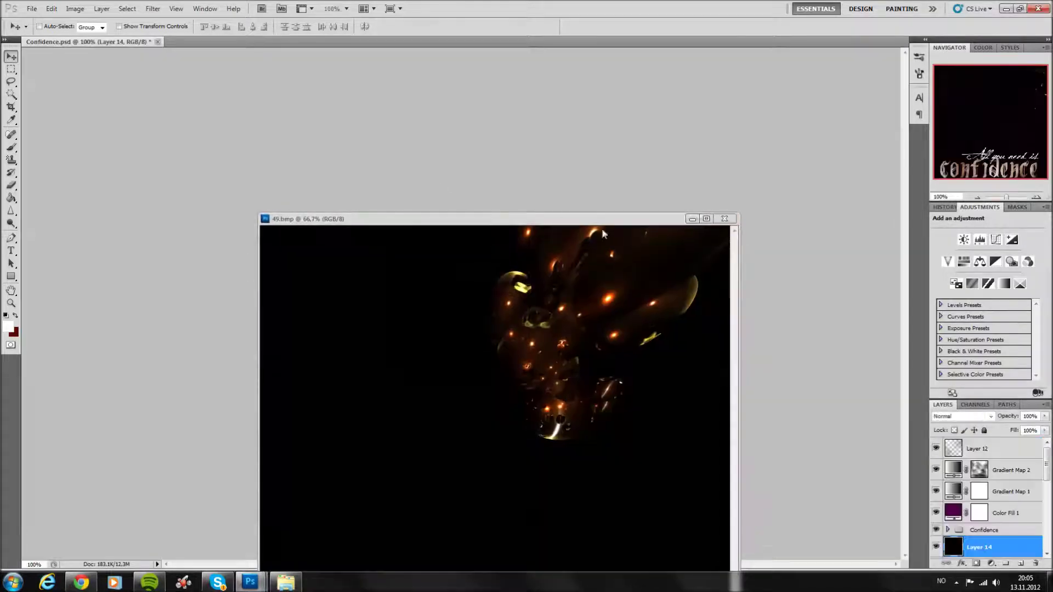
click(728, 219)
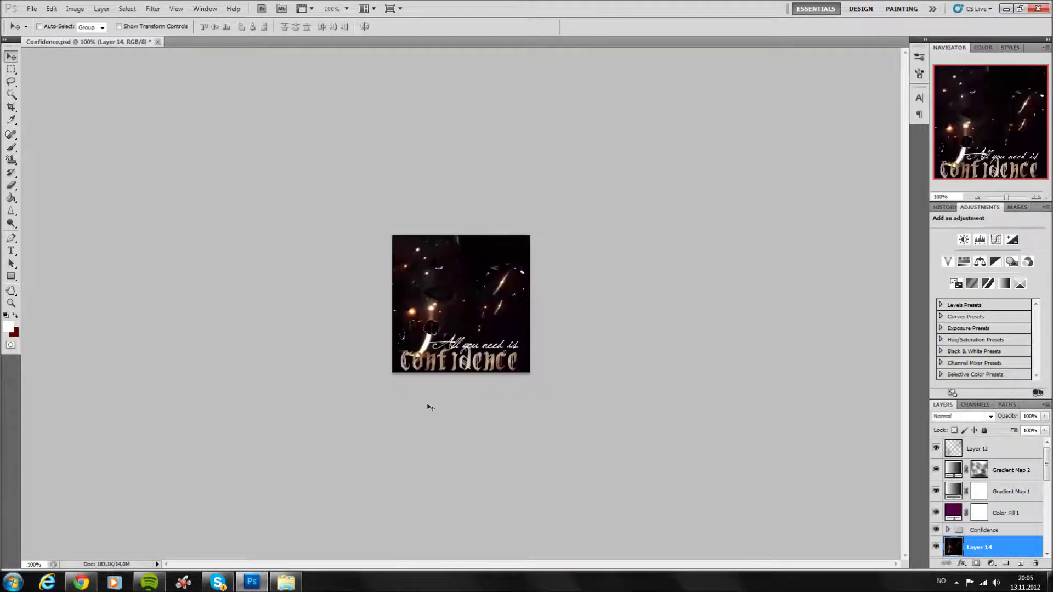
click(963, 416)
click(947, 223)
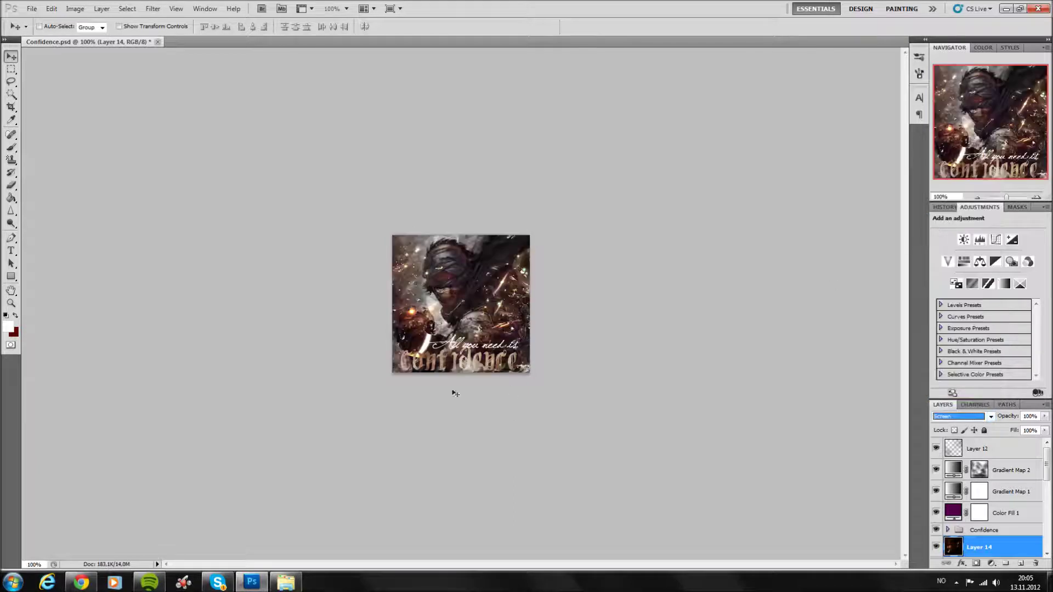
drag(396, 367, 375, 359)
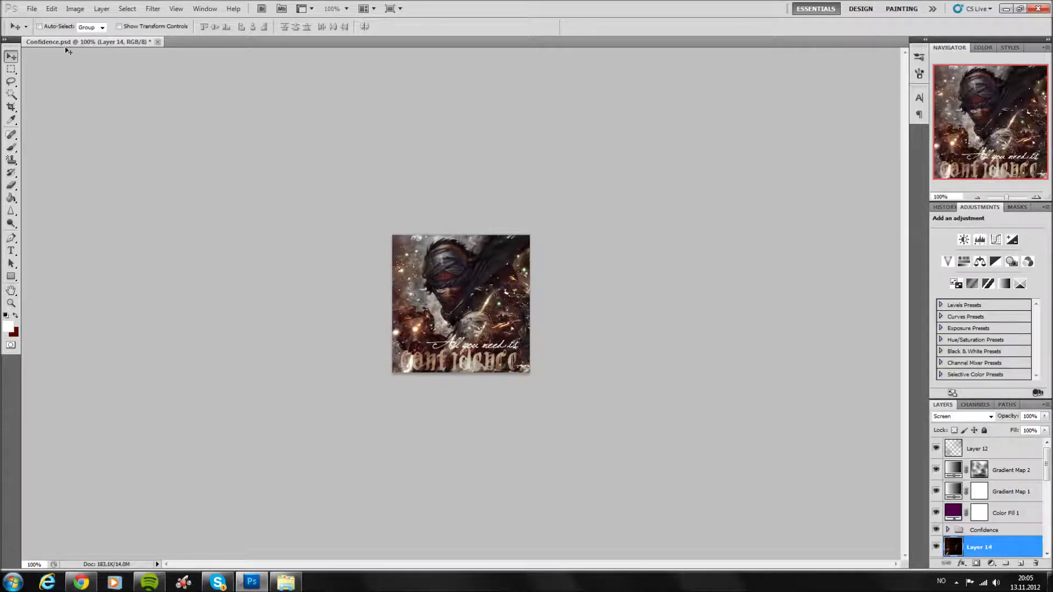
click(11, 185)
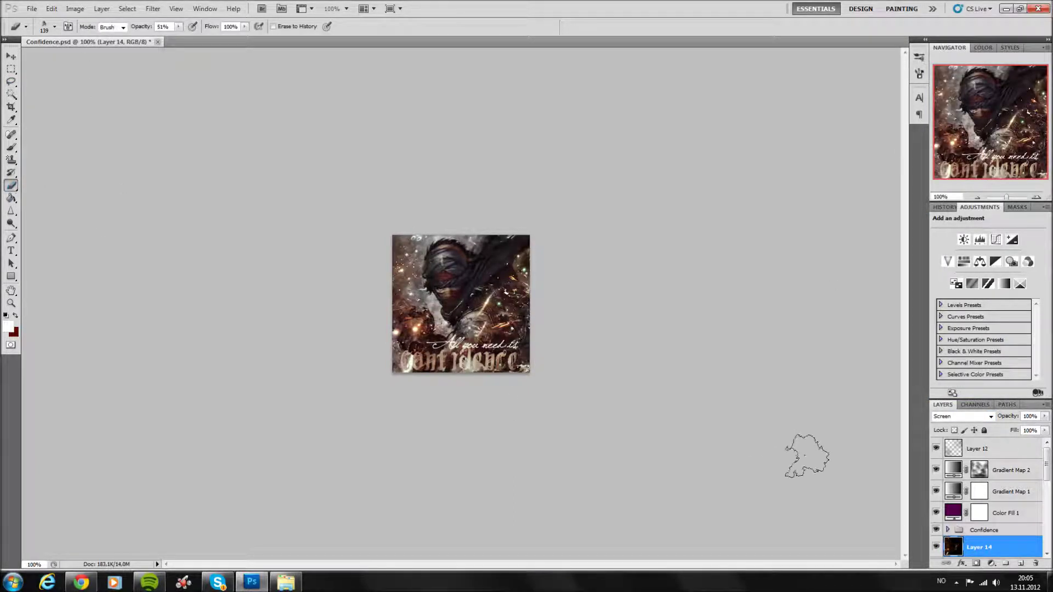
Erase part of Layer 14 over the artwork, toggling it to compare.
click(936, 547)
click(936, 546)
click(936, 547)
drag(494, 327, 485, 336)
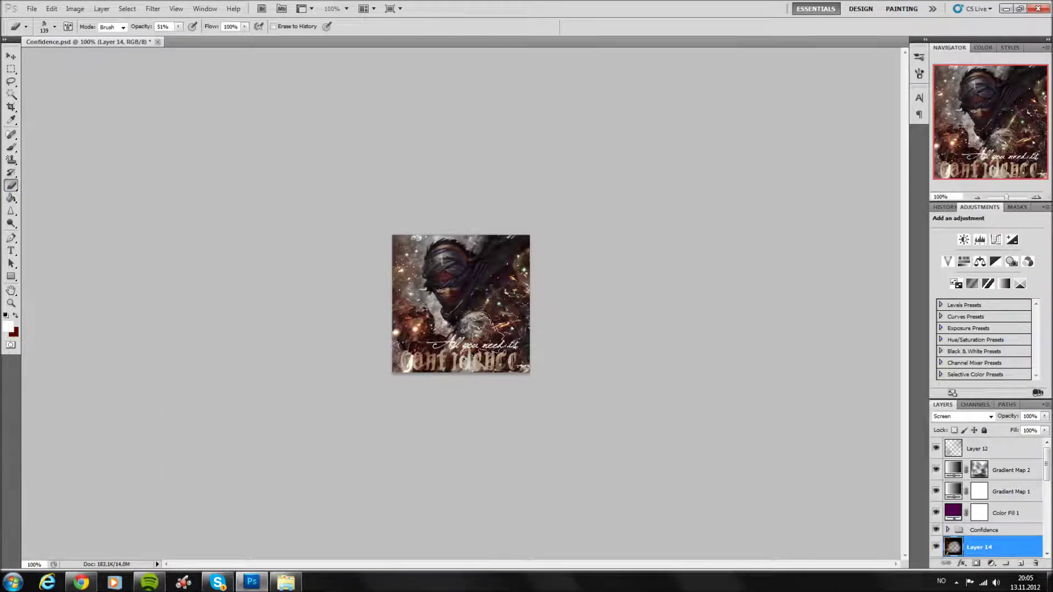
click(935, 547)
click(936, 547)
click(936, 547)
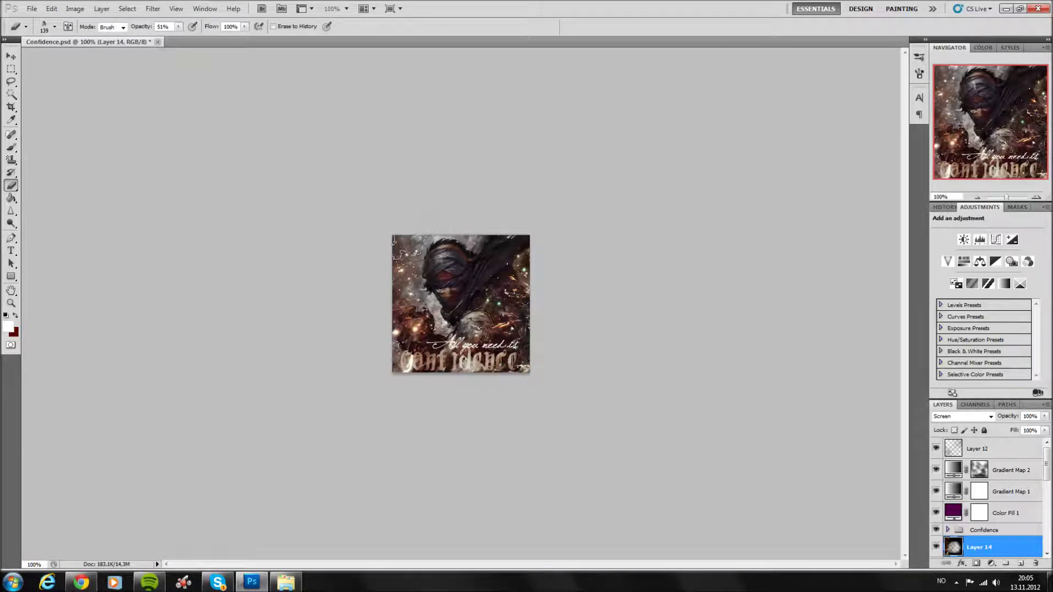
Raise the eraser's opacity, keep comparing Layer 14, and add an empty Layer 15 above it.
mouse_move(178, 27)
mouse_down()
mouse_move(196, 42)
mouse_move(240, 49)
mouse_up()
click(936, 547)
click(936, 547)
click(936, 547)
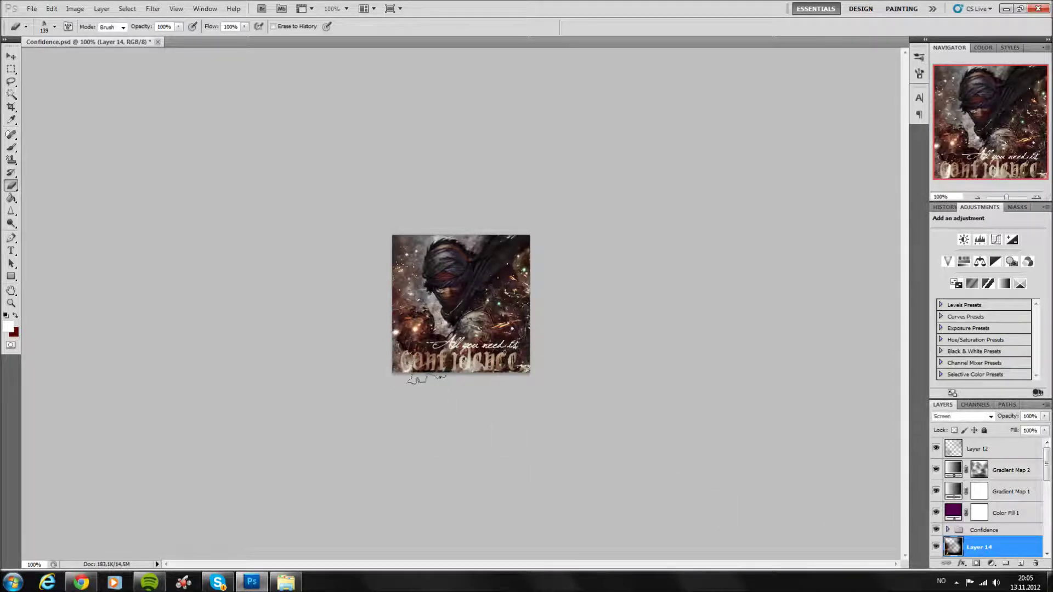
click(936, 547)
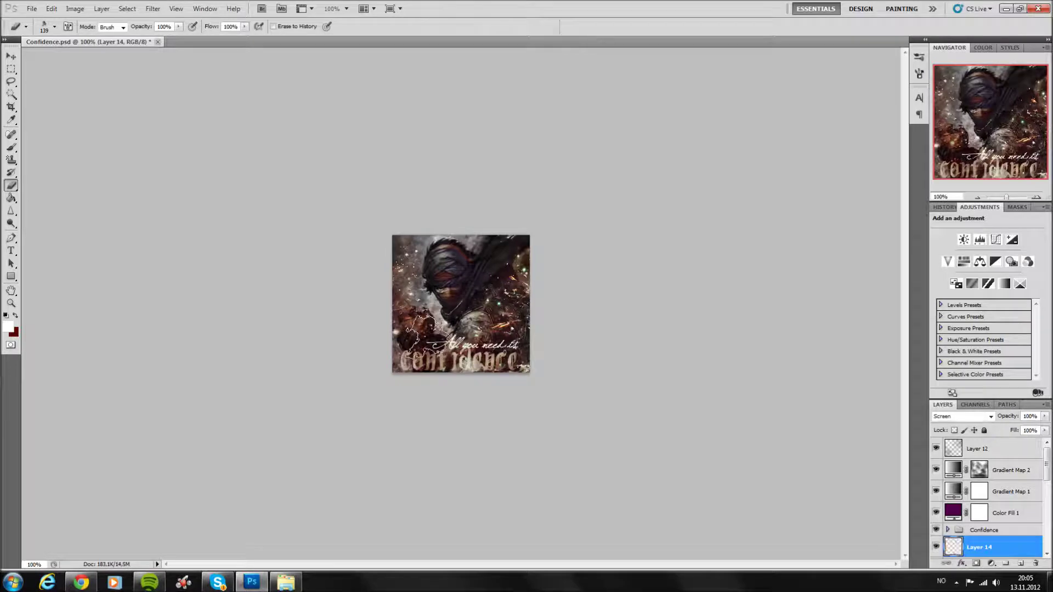
click(936, 548)
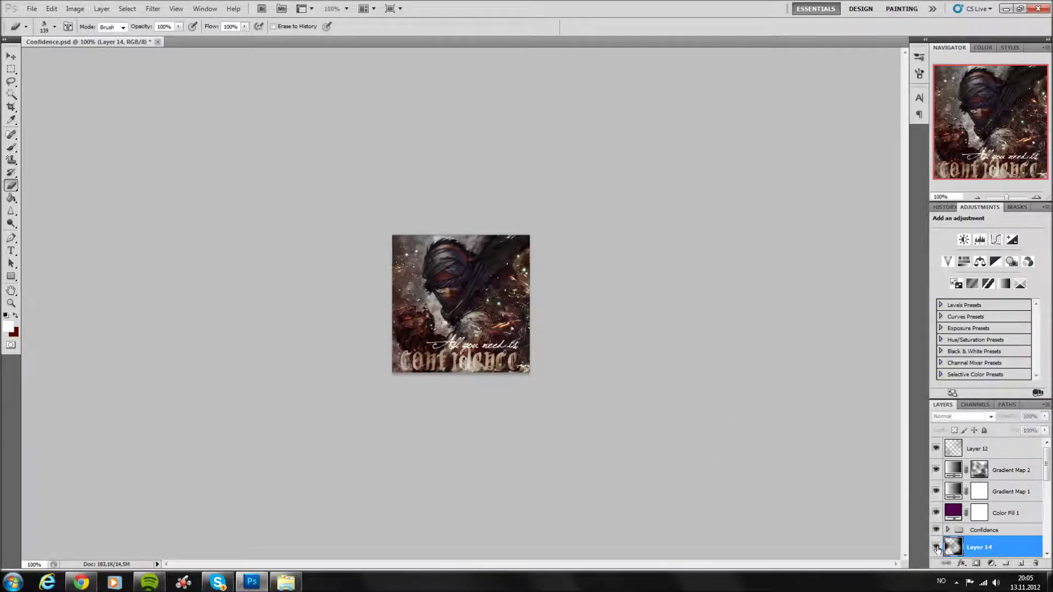
click(935, 547)
click(935, 547)
click(935, 547)
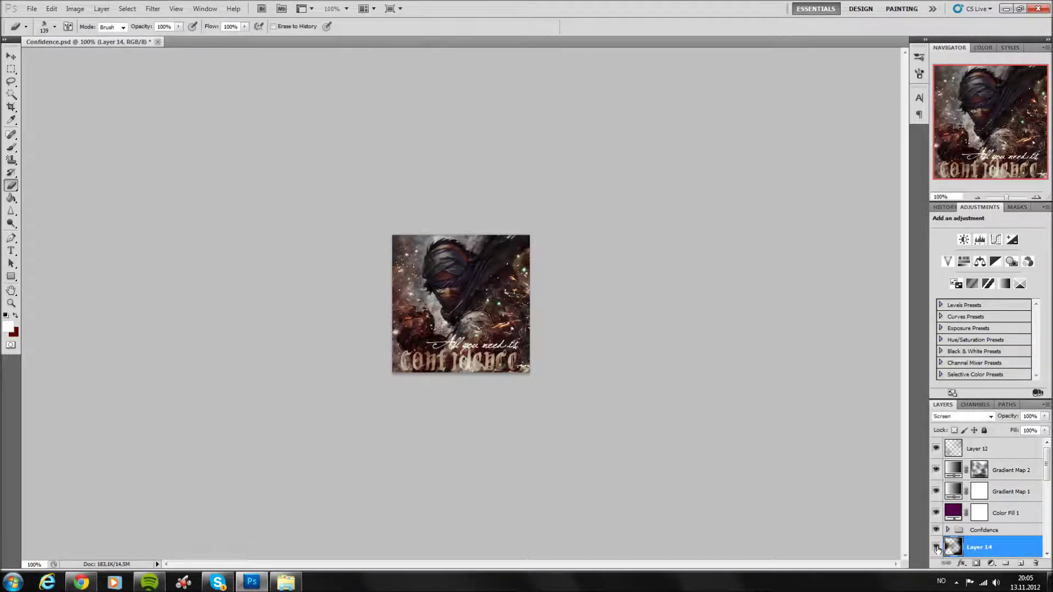
click(935, 548)
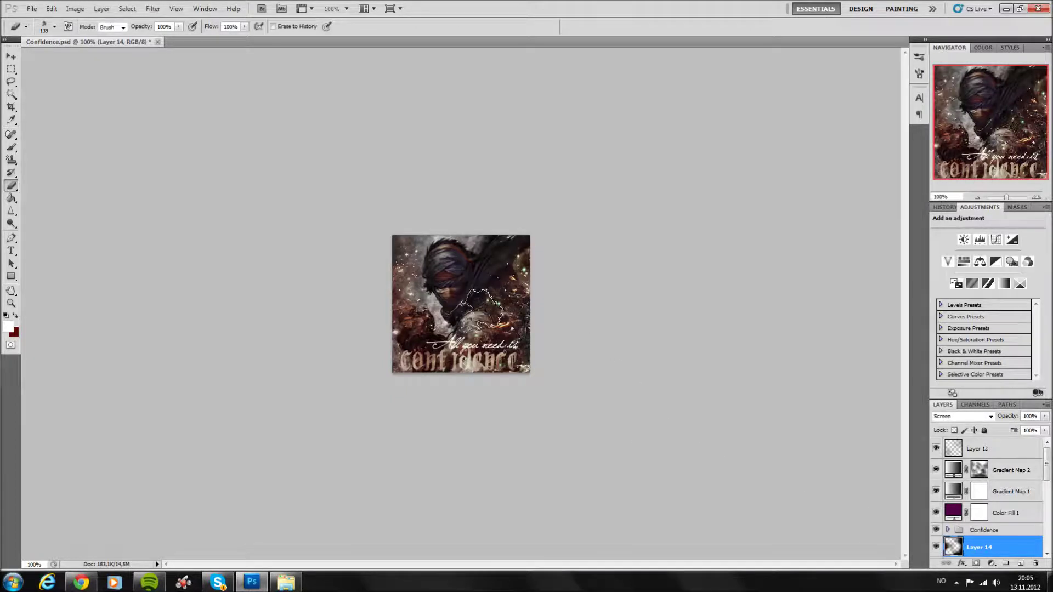
click(936, 548)
click(937, 548)
click(936, 547)
click(936, 548)
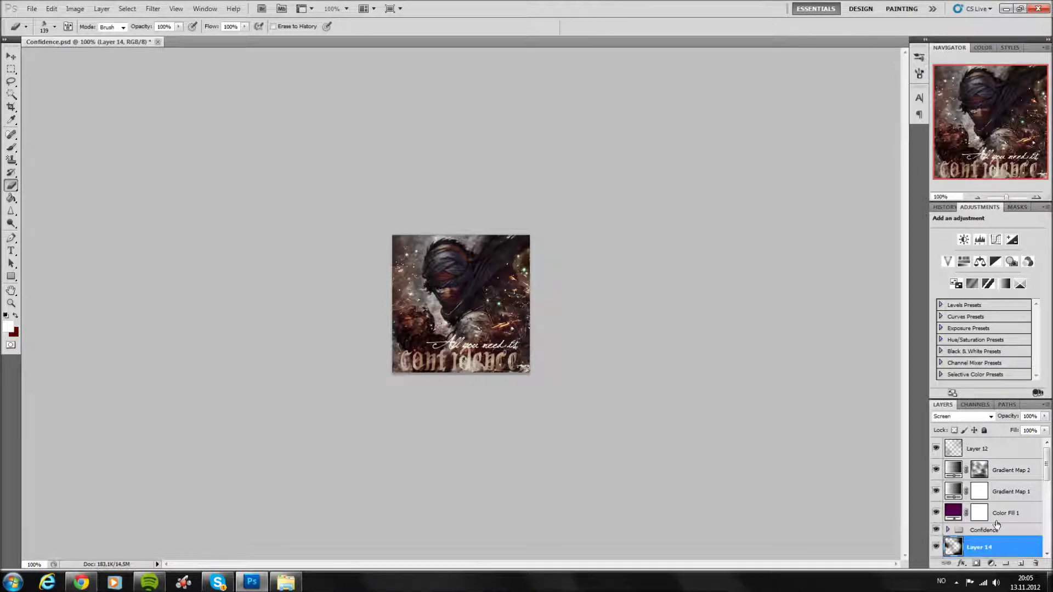
scroll(997, 490, down, 3)
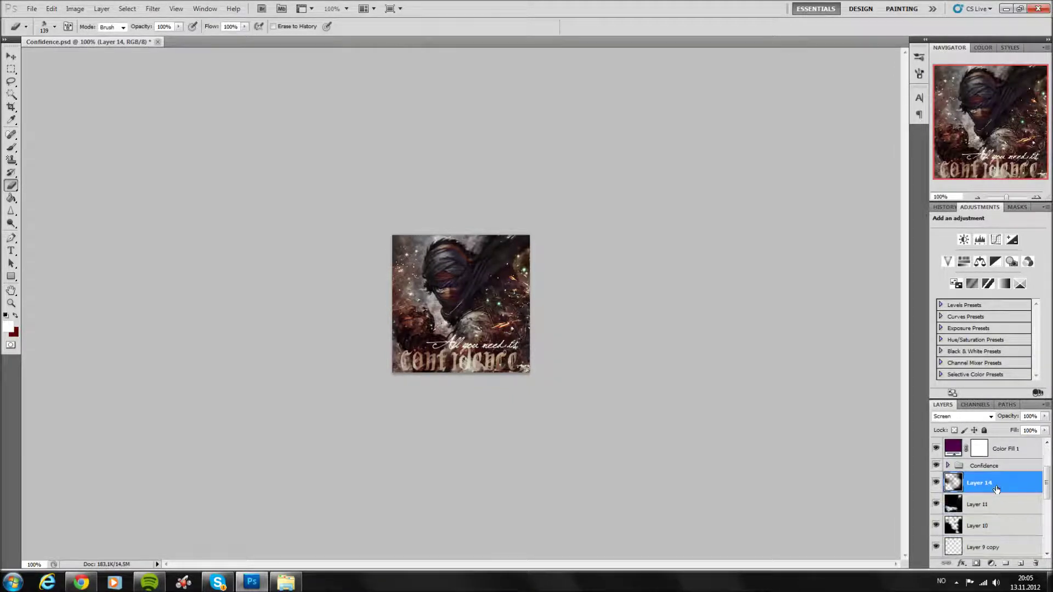
click(1021, 564)
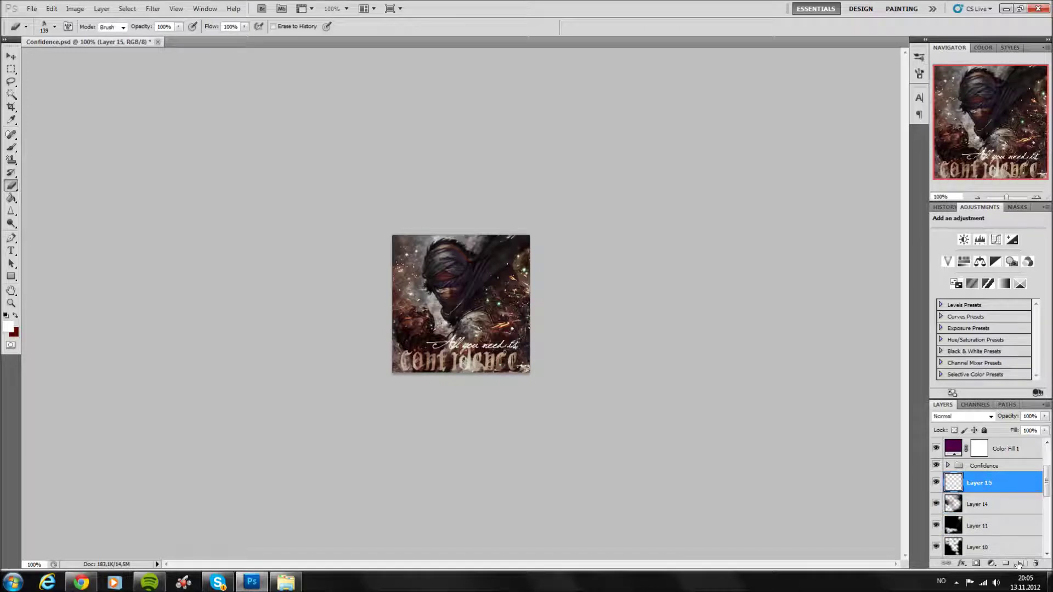
Choose the Pattern Stamp tool and load the White Scanlines pattern set.
click(11, 160)
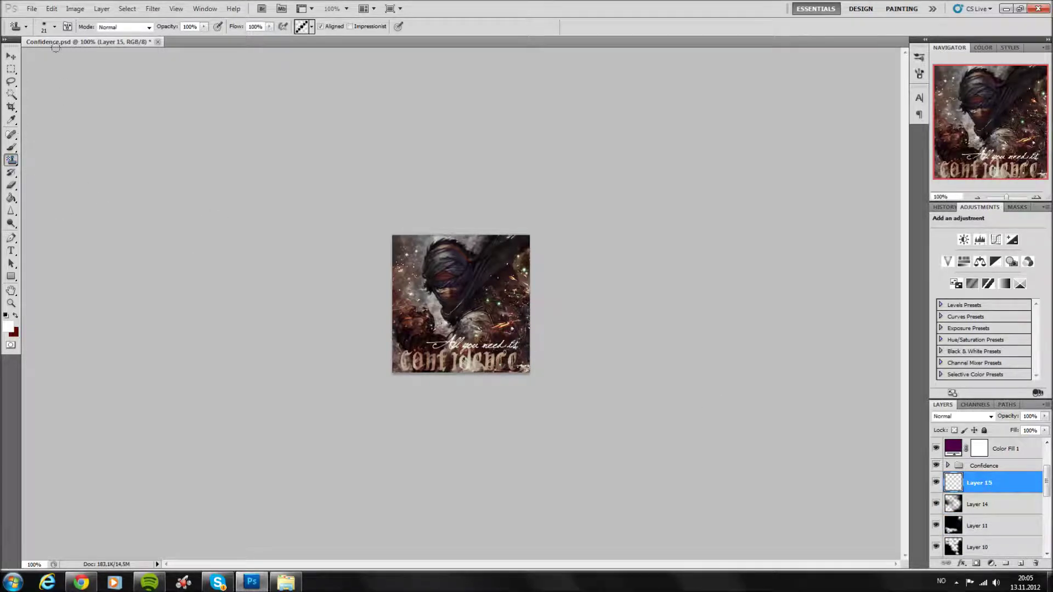
click(311, 27)
click(365, 45)
click(424, 332)
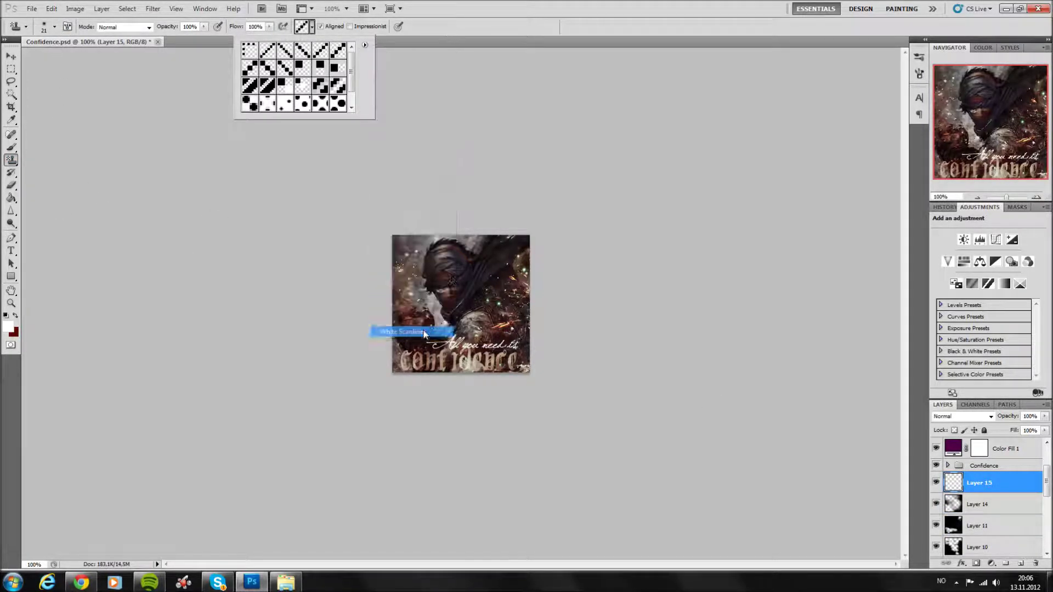
click(468, 216)
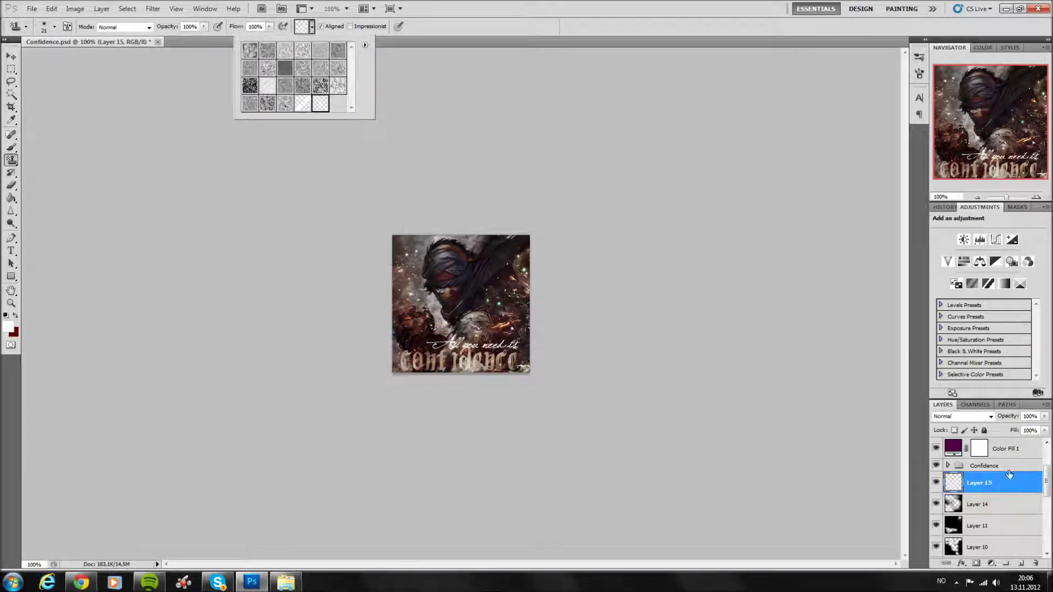
click(984, 487)
Load the Icechicken spatter brushes and stamp scanlines across the face with brush 248.
right_click(37, 44)
click(140, 46)
click(55, 26)
click(144, 46)
click(382, 91)
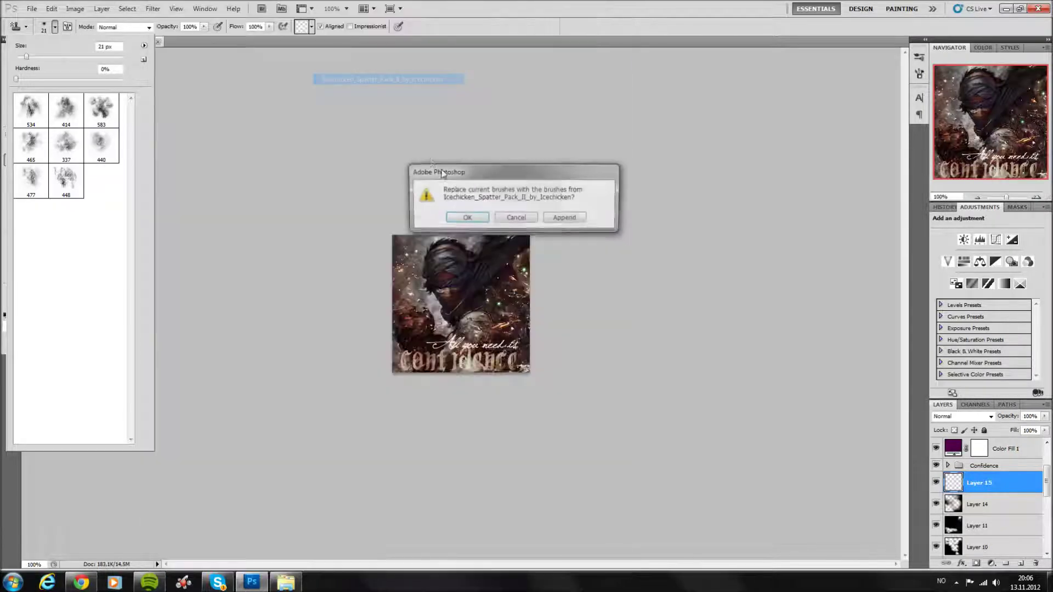
click(473, 216)
mouse_move(134, 121)
mouse_down()
mouse_move(135, 262)
mouse_move(128, 189)
mouse_up()
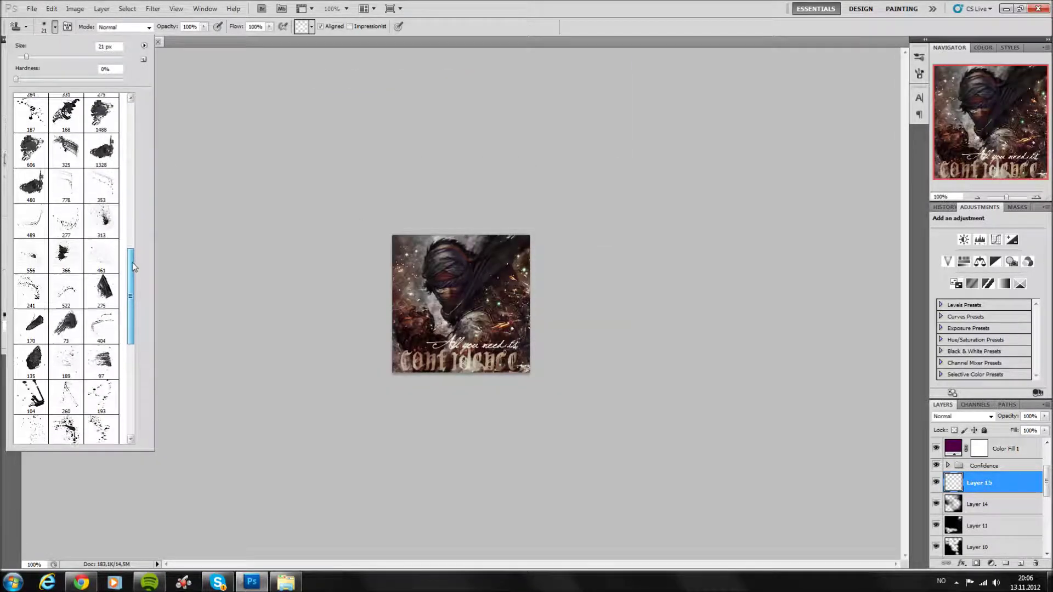
click(66, 219)
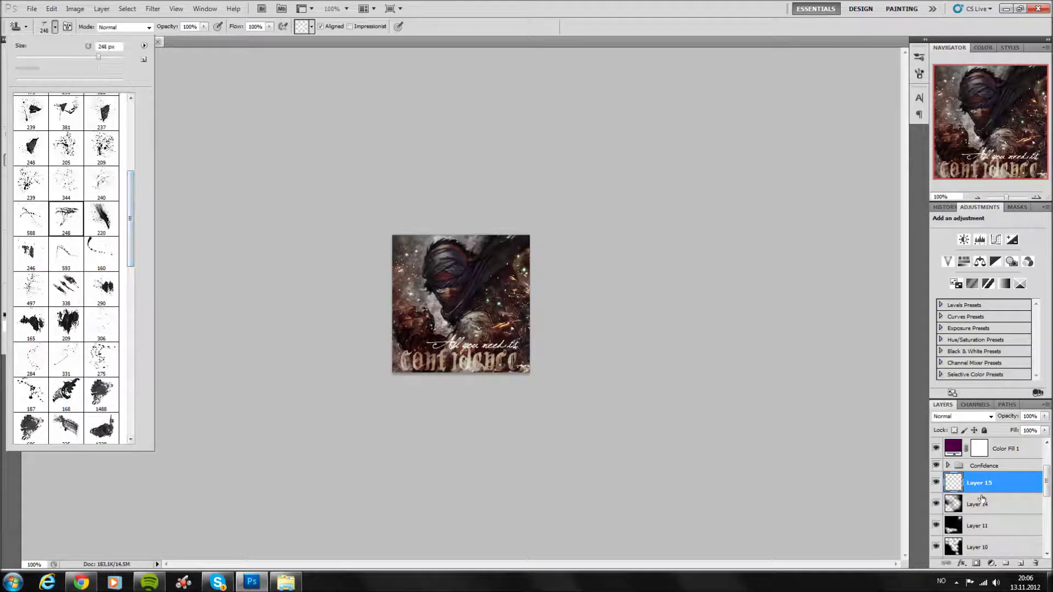
key(Return)
click(469, 290)
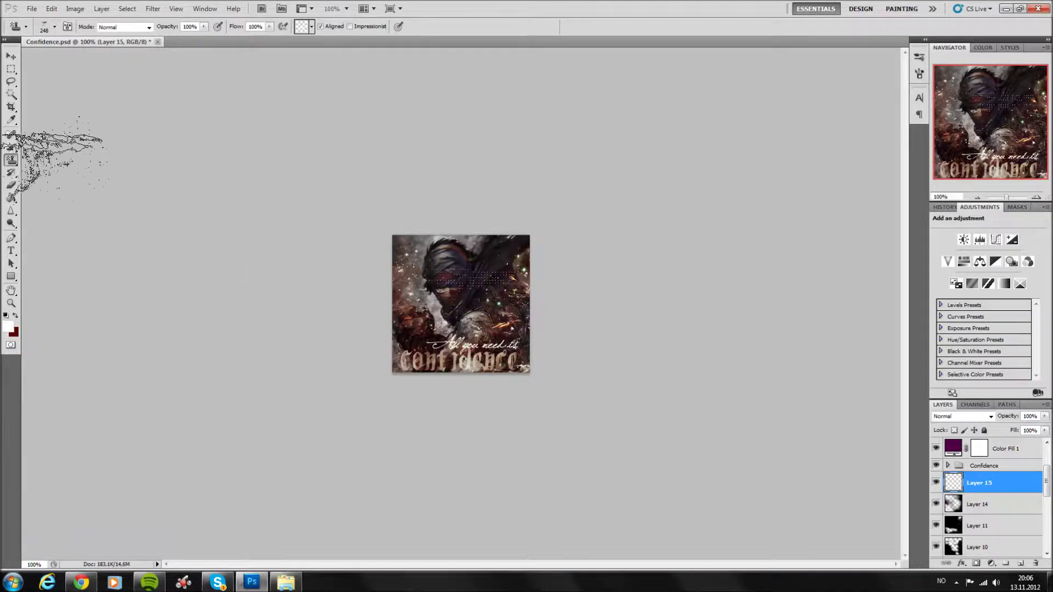
Set Layer 15's blend mode to Soft Light.
click(11, 56)
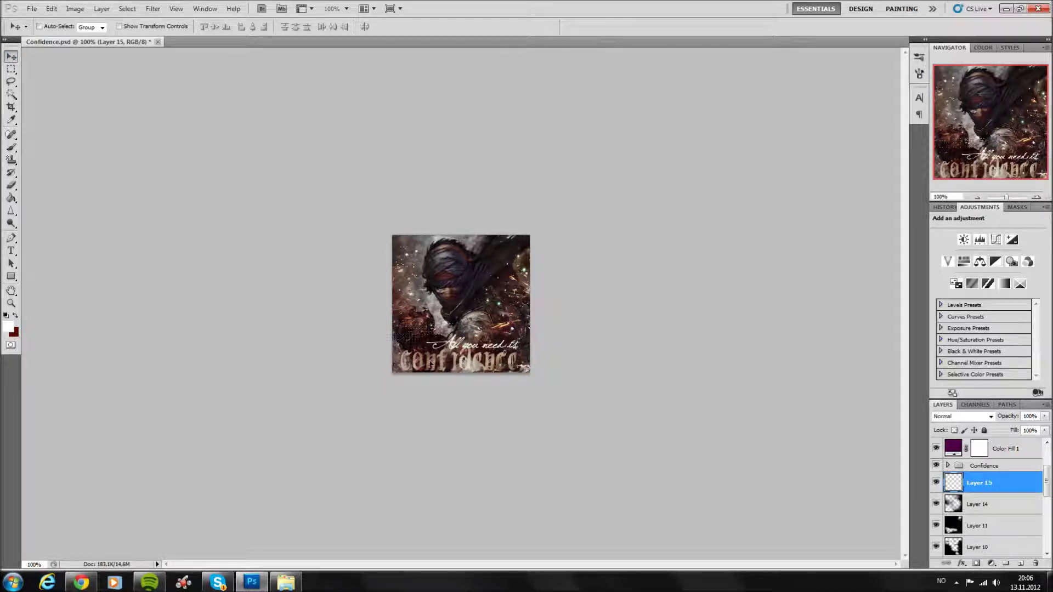
click(992, 418)
click(960, 284)
click(11, 187)
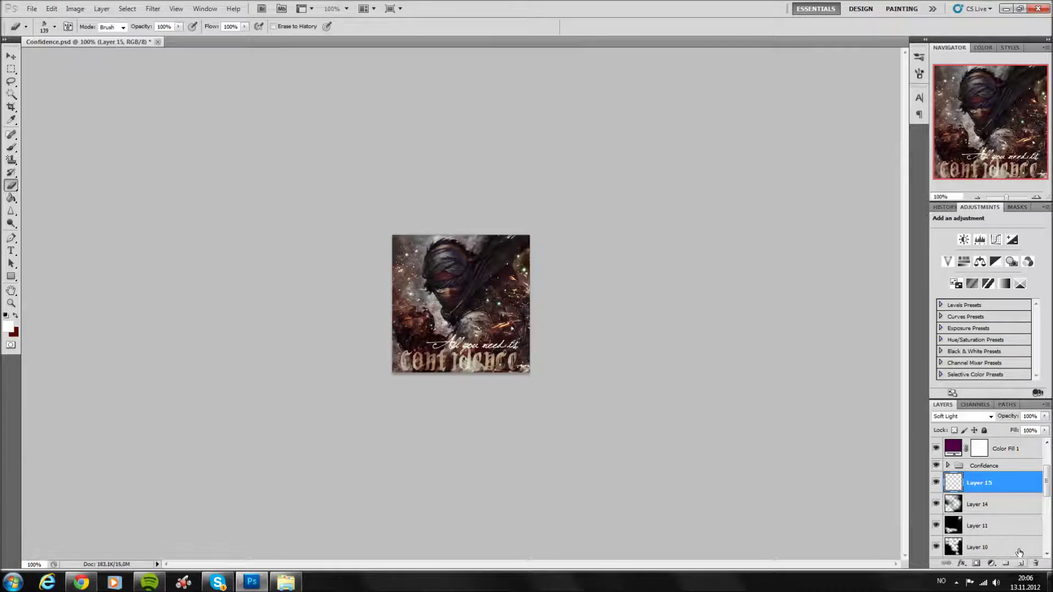
Duplicate Layer 15 through its right-click menu, confirming the Duplicate Layer dialog.
right_click(982, 480)
click(968, 256)
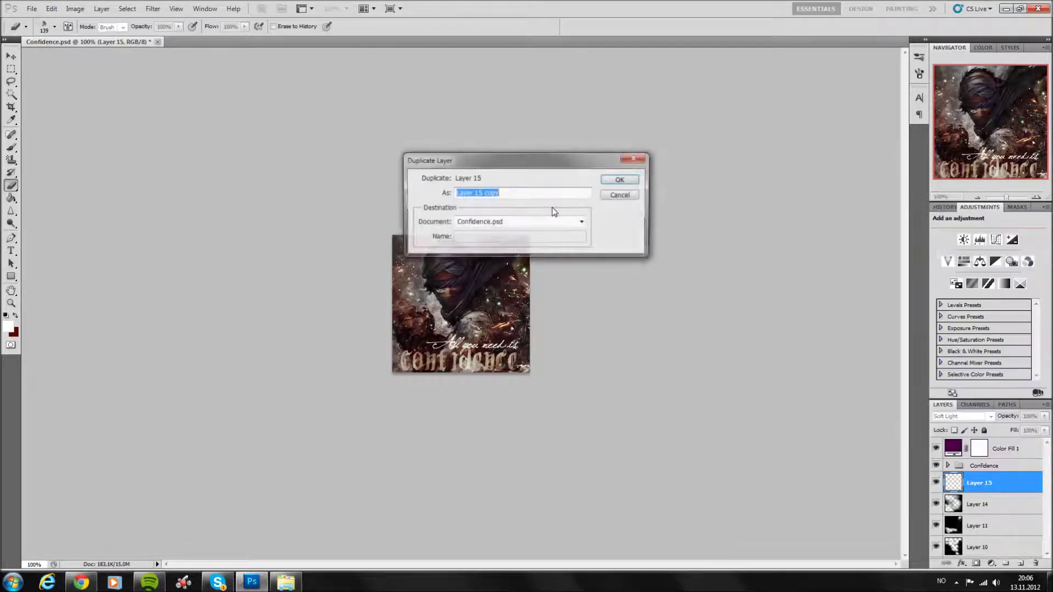
click(603, 184)
click(15, 58)
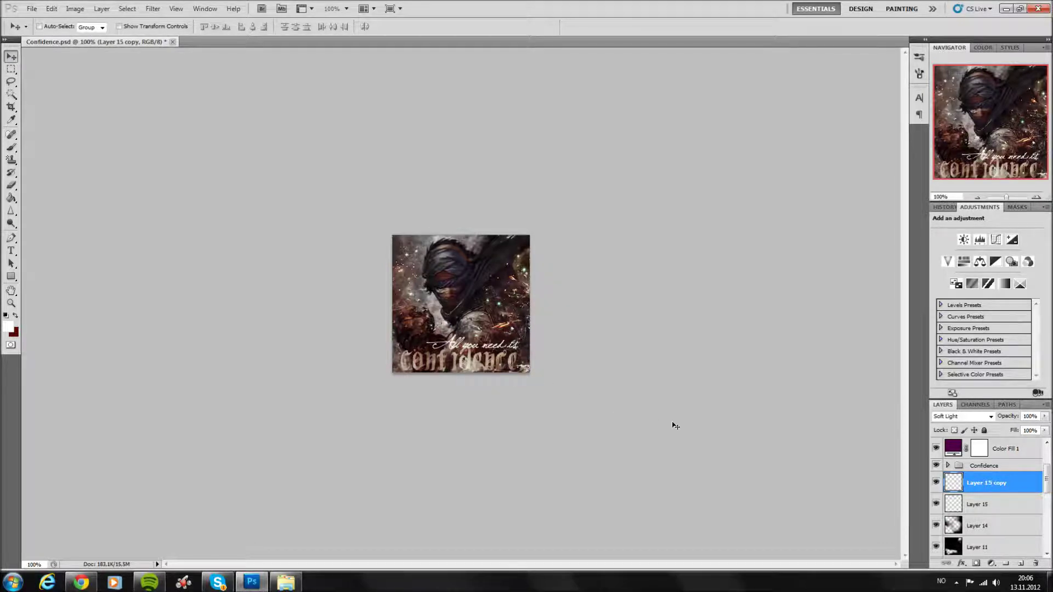
Add a new empty layer and save over the existing Confidence.psd.
click(1019, 563)
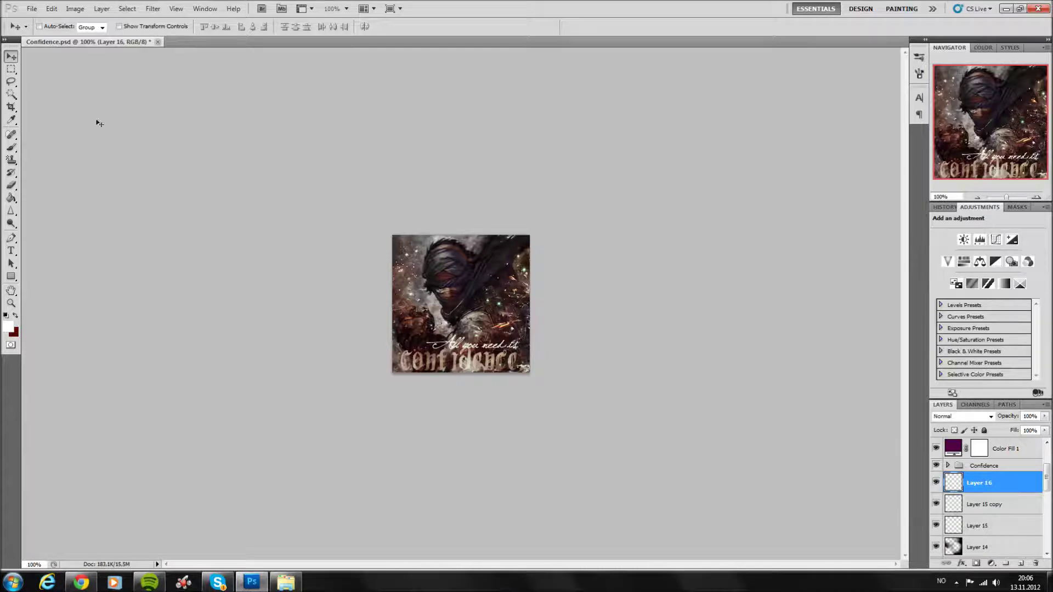
click(32, 9)
click(55, 200)
click(695, 274)
key(Return)
Load the techie pattern set and trial a diagonal-line pattern stamp, then undo it.
click(935, 482)
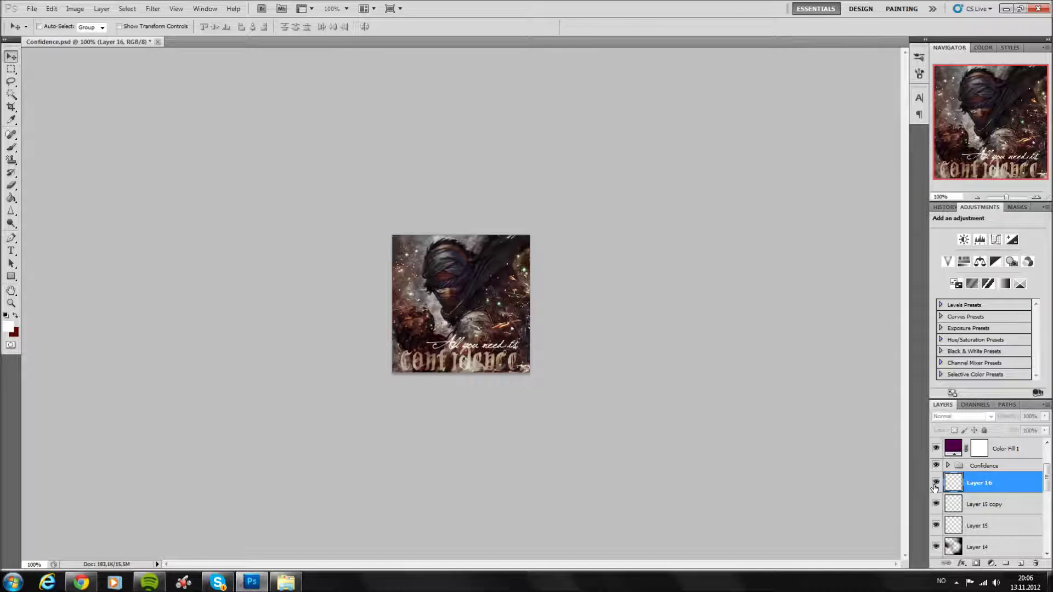
click(11, 148)
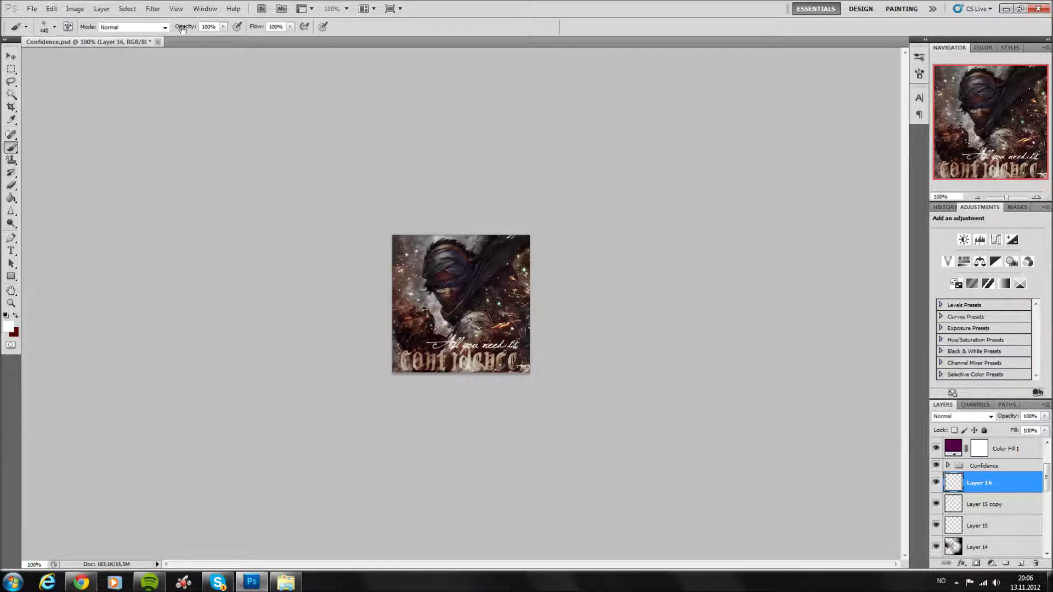
click(16, 168)
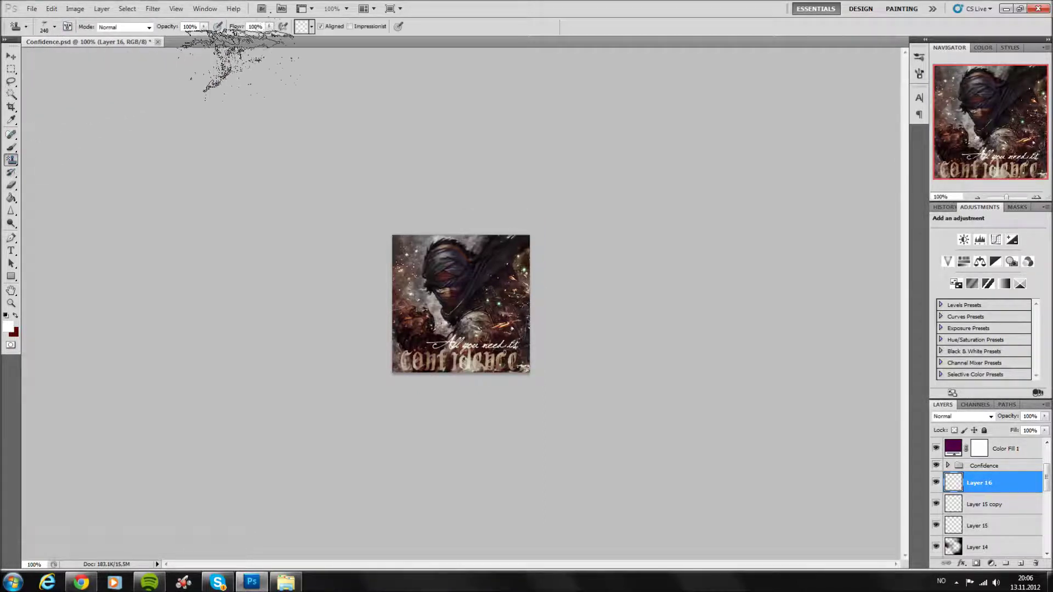
click(311, 26)
click(365, 45)
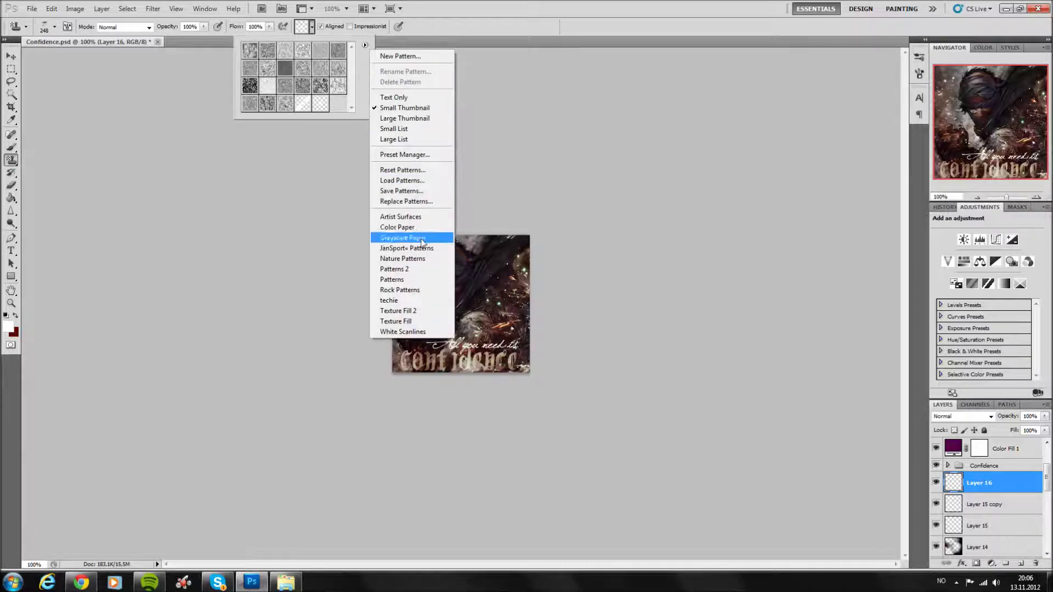
click(389, 300)
click(486, 218)
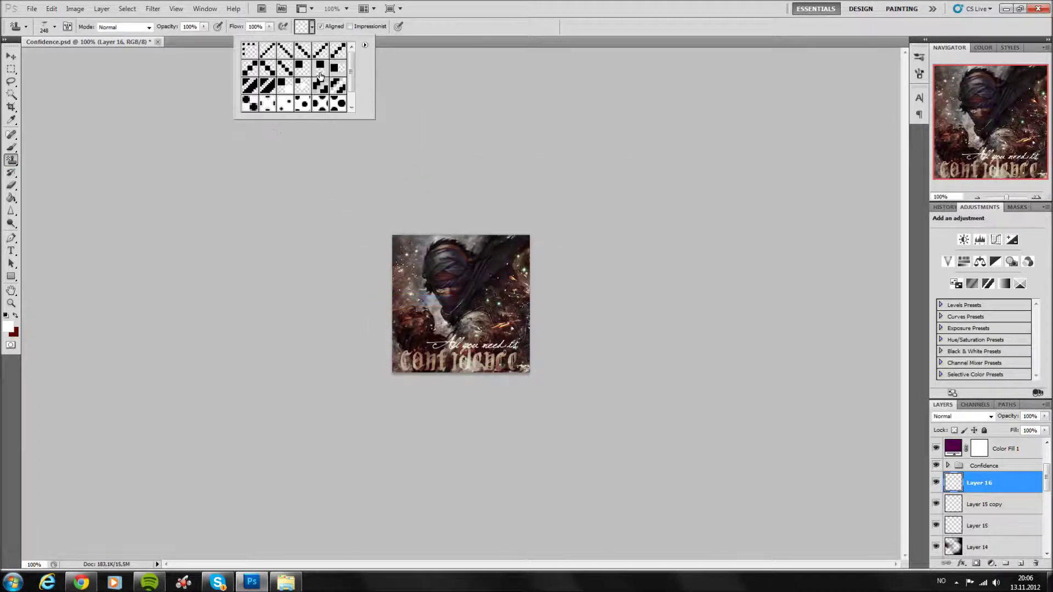
click(321, 51)
drag(417, 330, 484, 266)
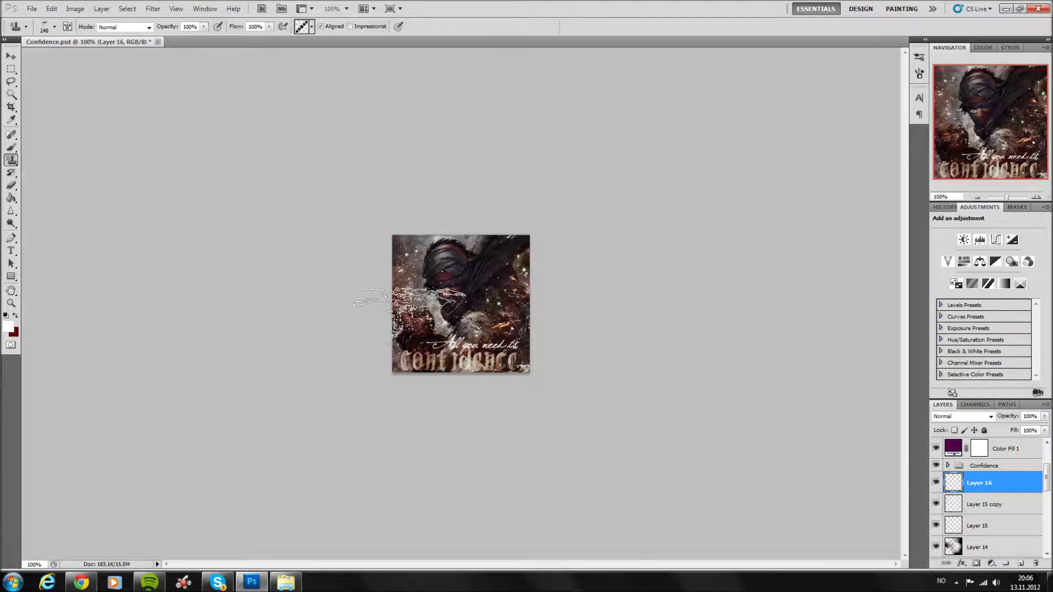
key(ctrl+z)
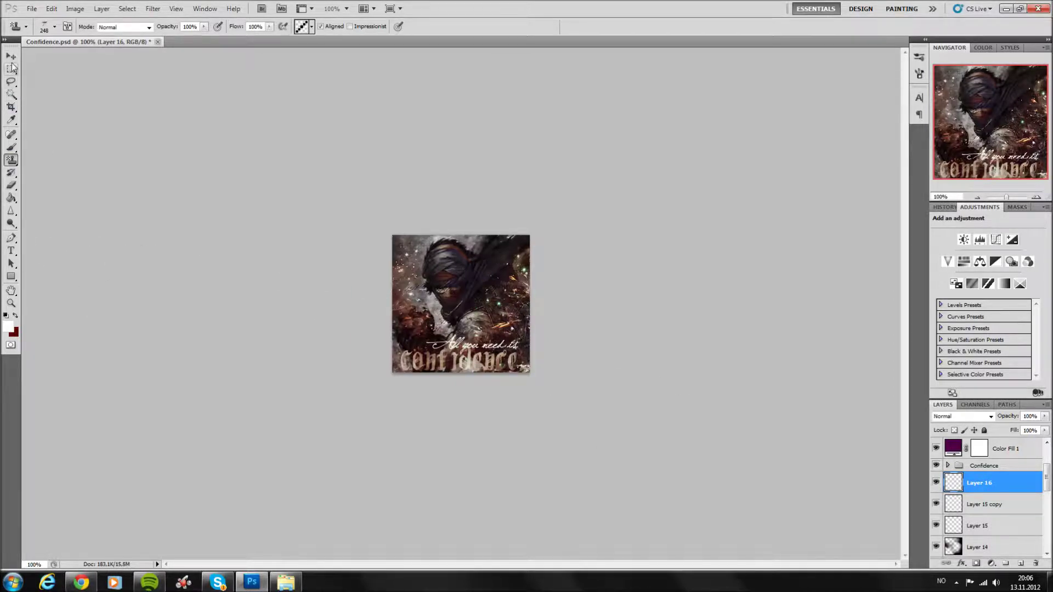
Set Layer 16 to Soft Light and toggle its visibility to compare.
key(v)
click(963, 416)
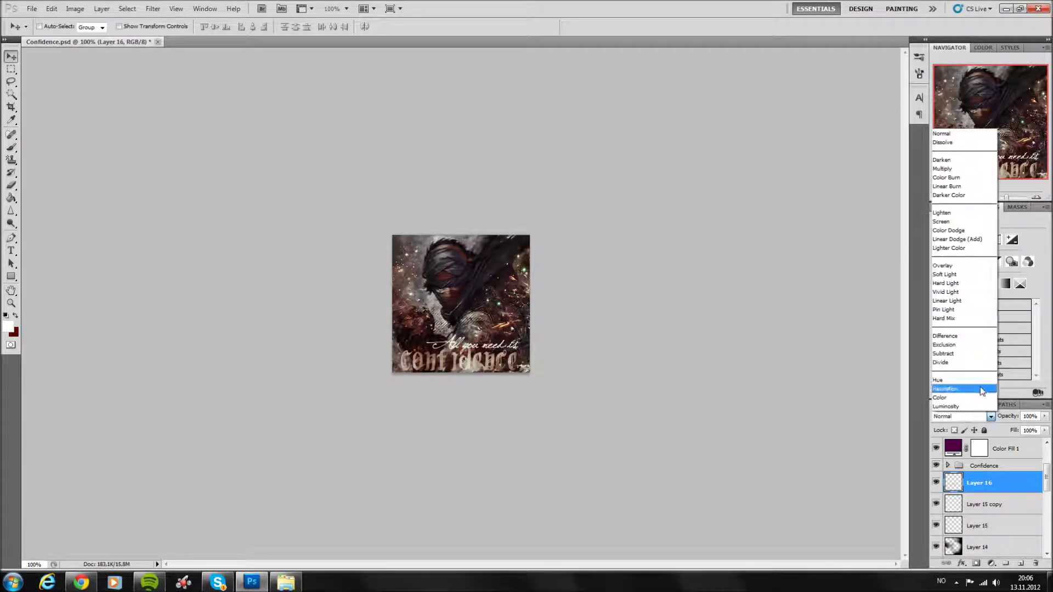
click(960, 280)
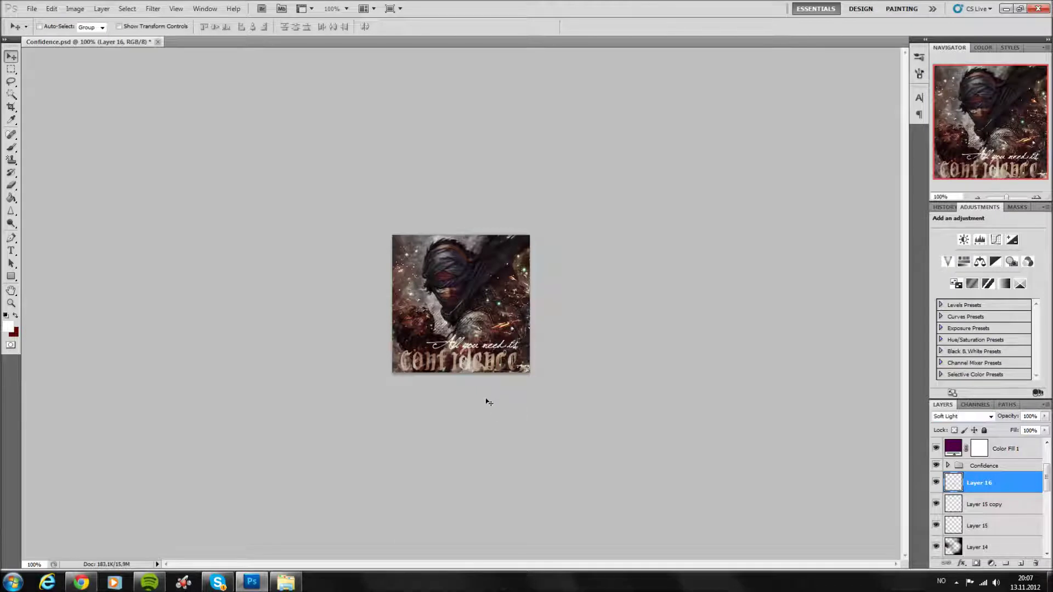
click(11, 186)
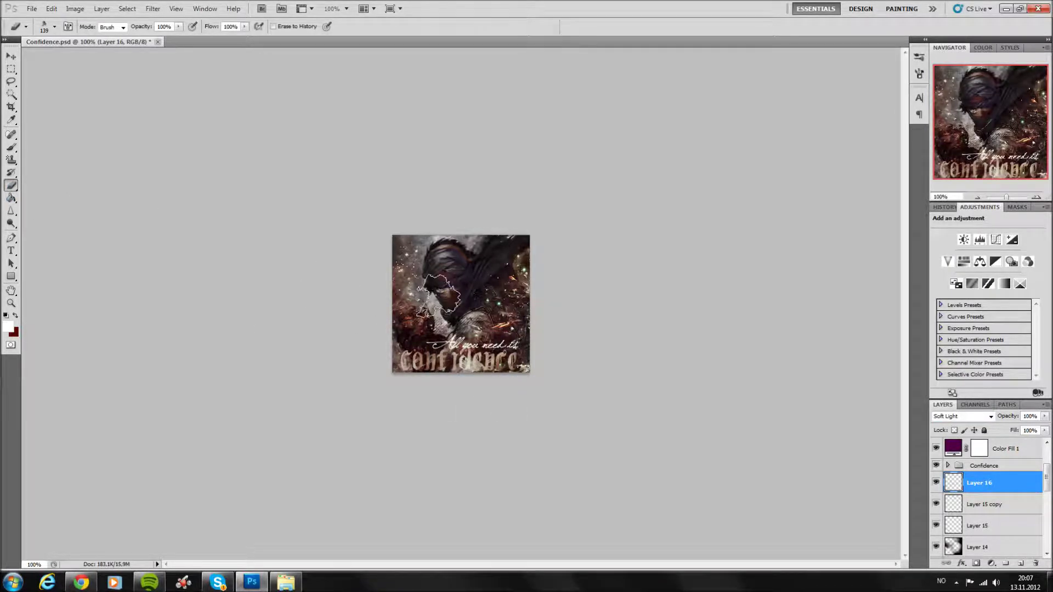
click(935, 482)
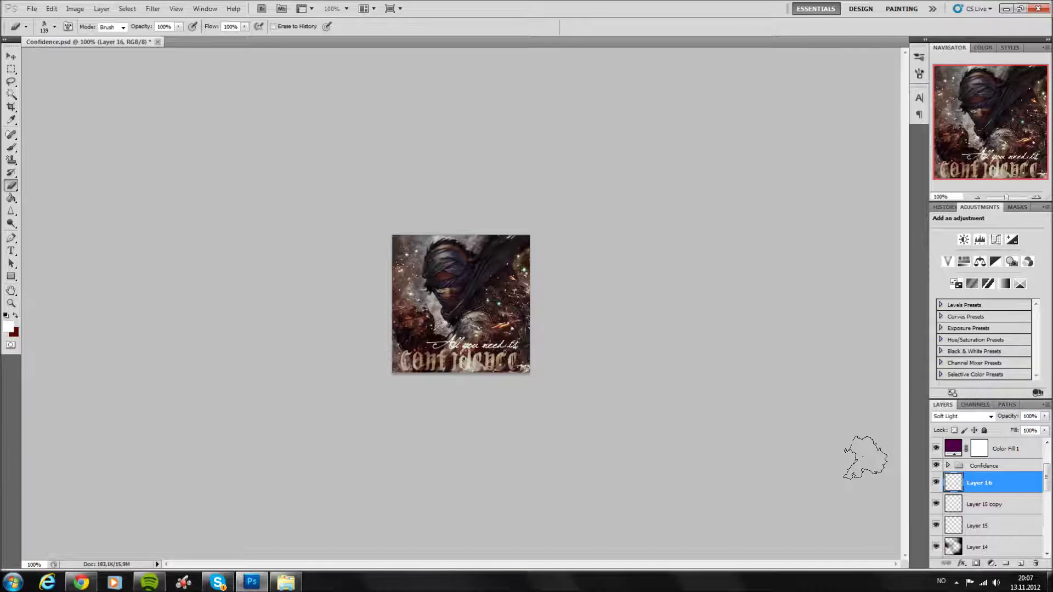
click(935, 483)
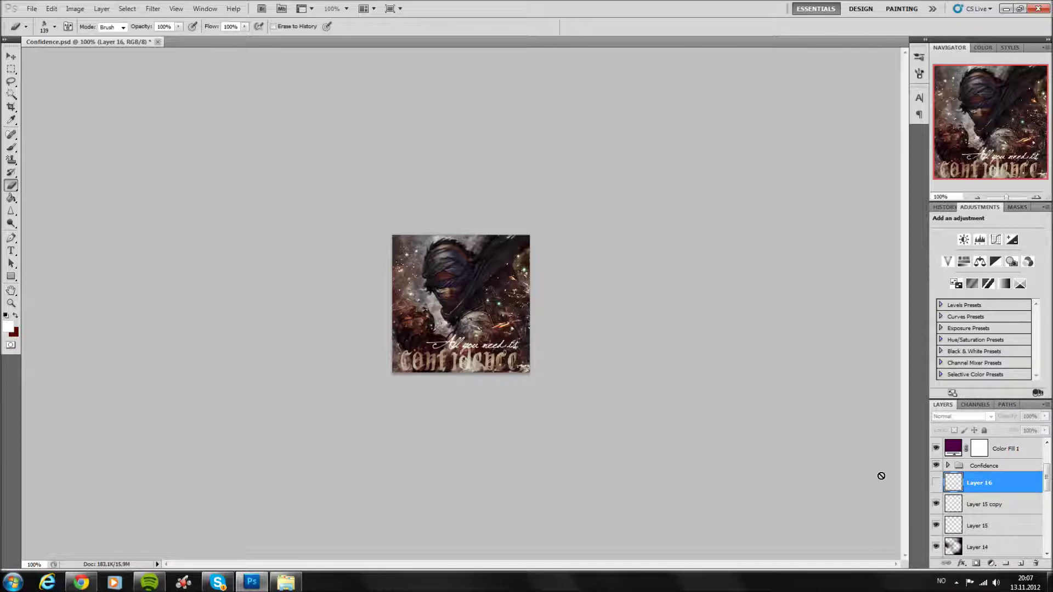
click(937, 483)
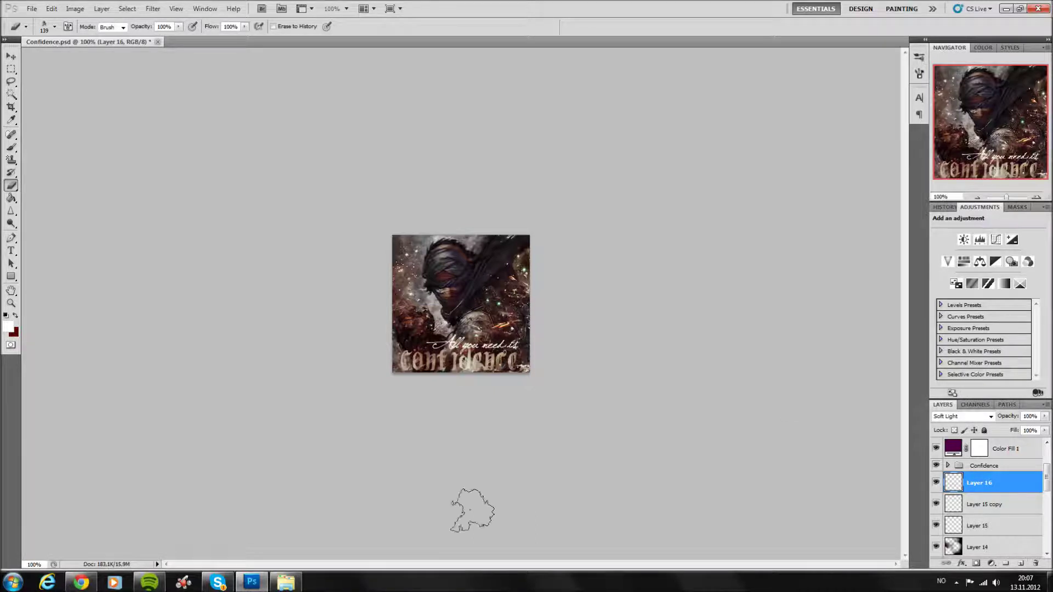
Open Wasp.png from the C4D renders folder in Photoshop.
click(282, 585)
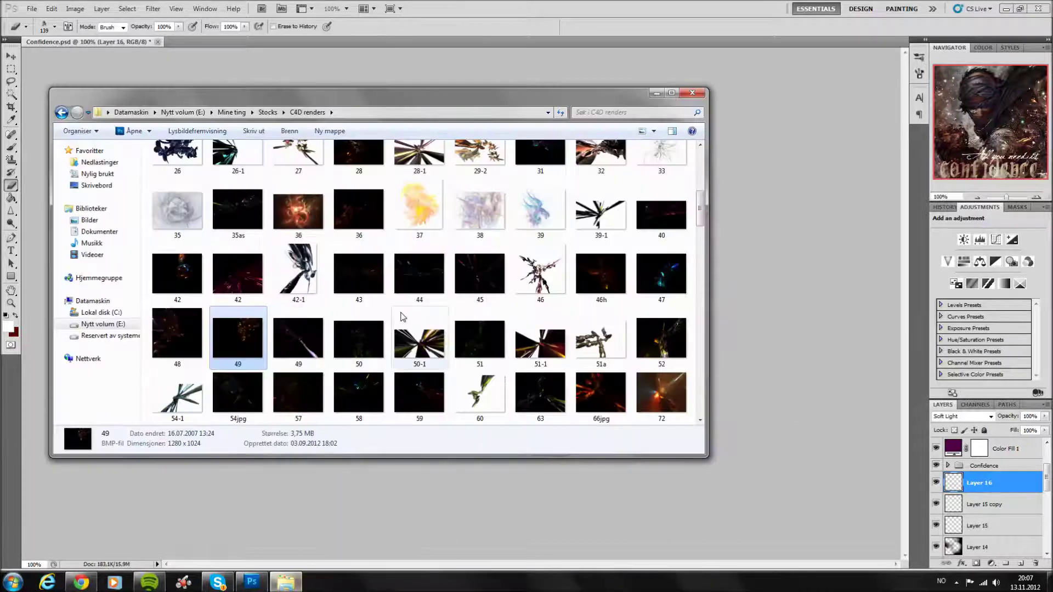
scroll(402, 319, down, 10)
scroll(402, 319, down, 5)
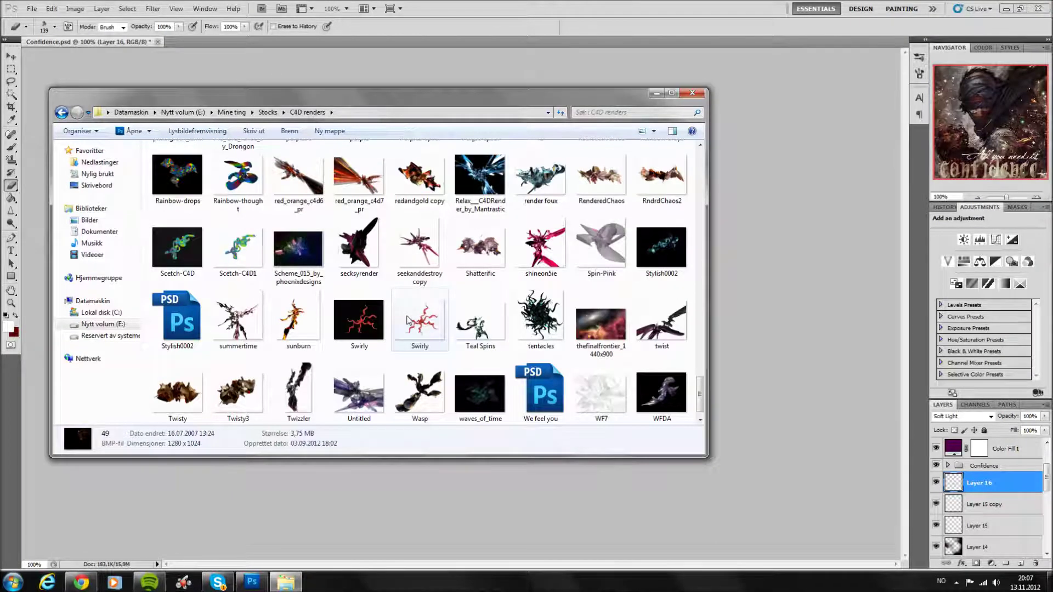
scroll(392, 340, down, 1)
click(422, 347)
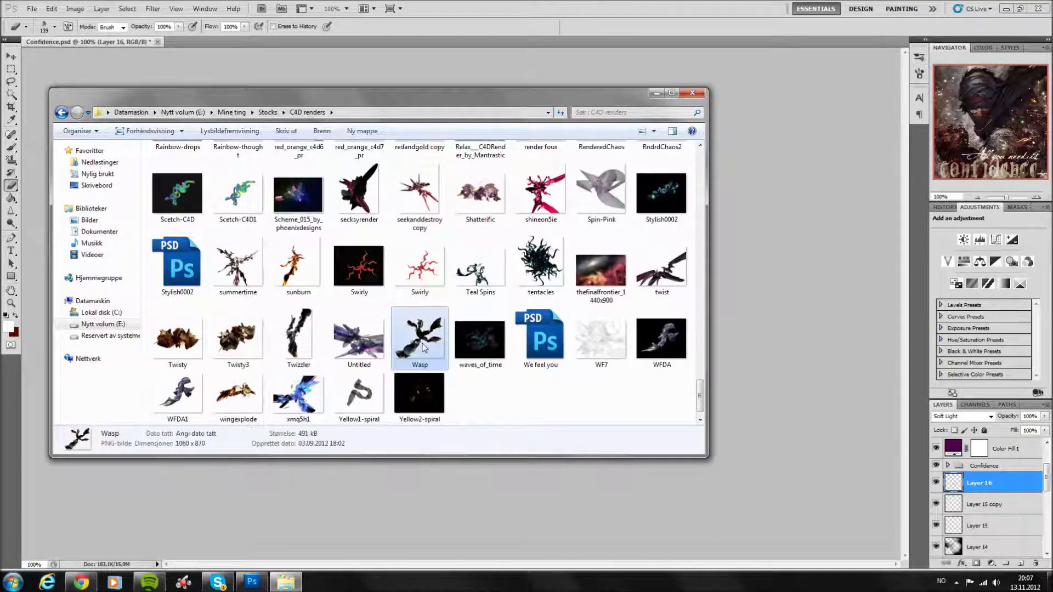
double_click(423, 348)
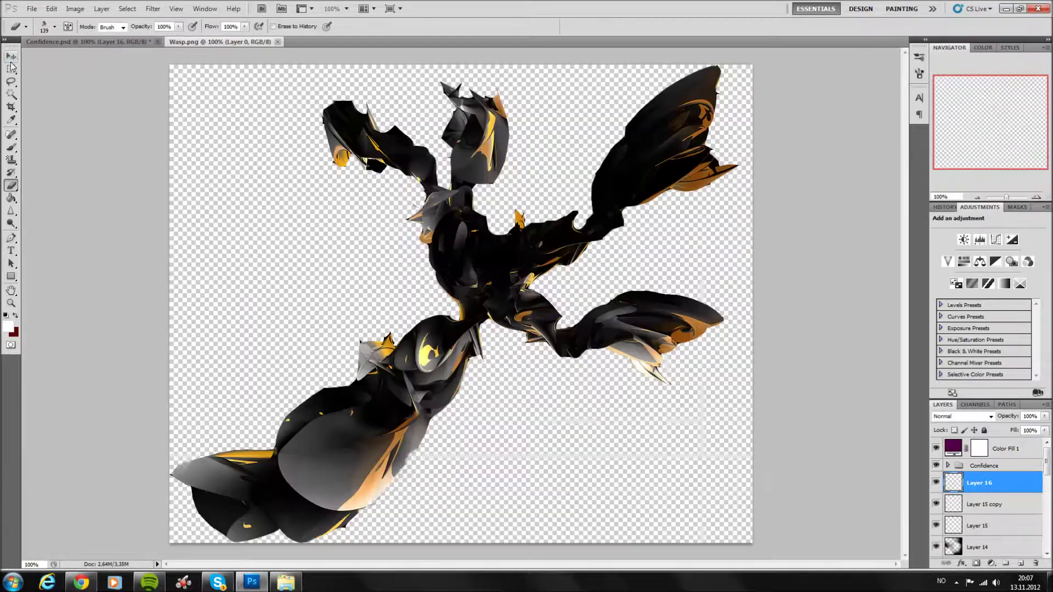
Bring the Wasp render into Confidence.psd as Layer 17, close Wasp.png, and set it to Screen.
drag(220, 42, 422, 222)
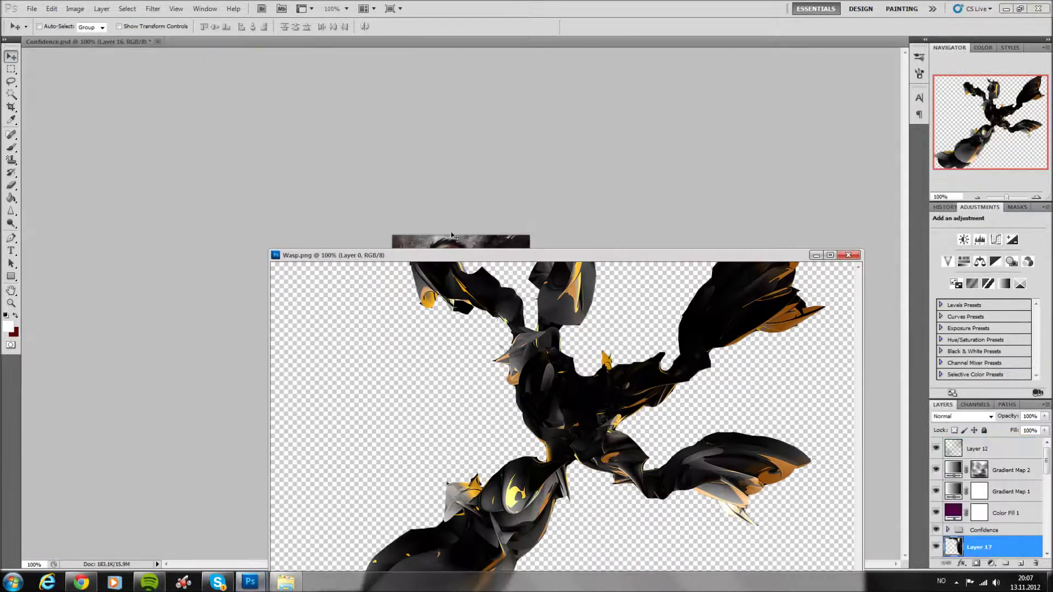
click(850, 256)
click(947, 207)
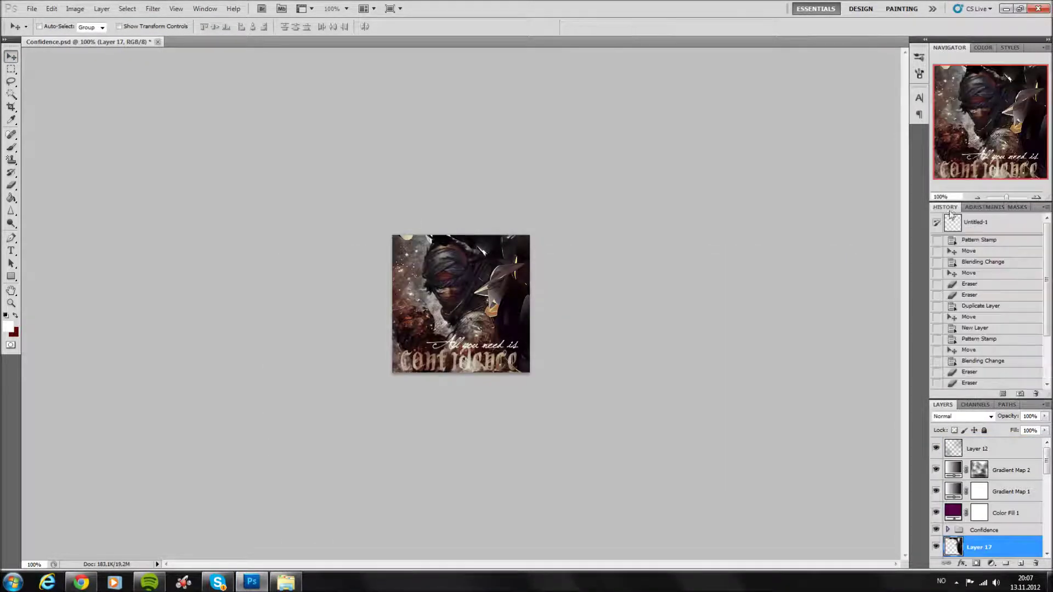
click(981, 417)
click(964, 225)
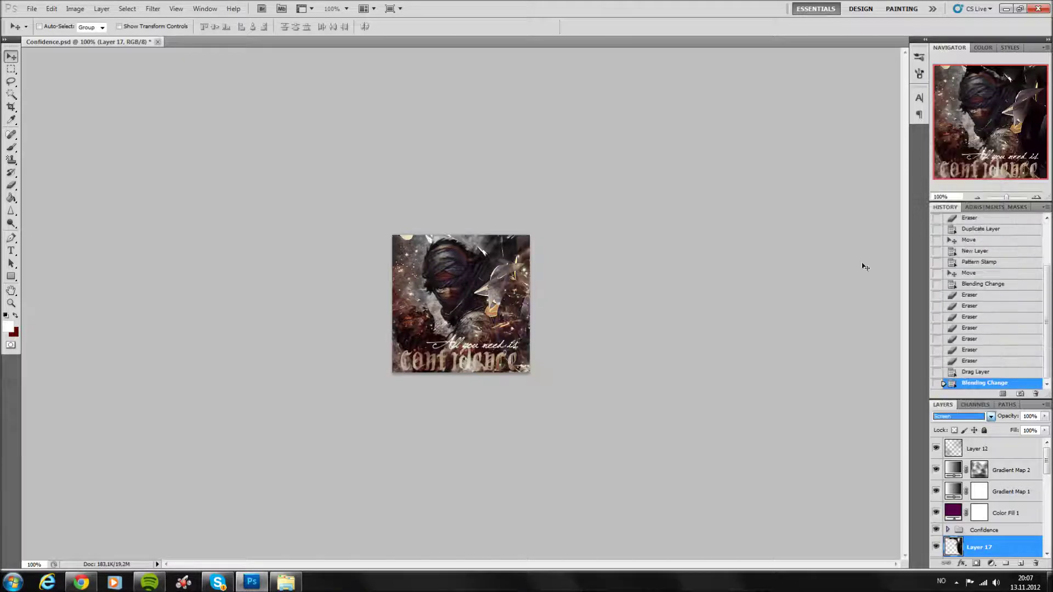
Flip the wasp render vertically and position it over the artwork.
drag(531, 364, 556, 362)
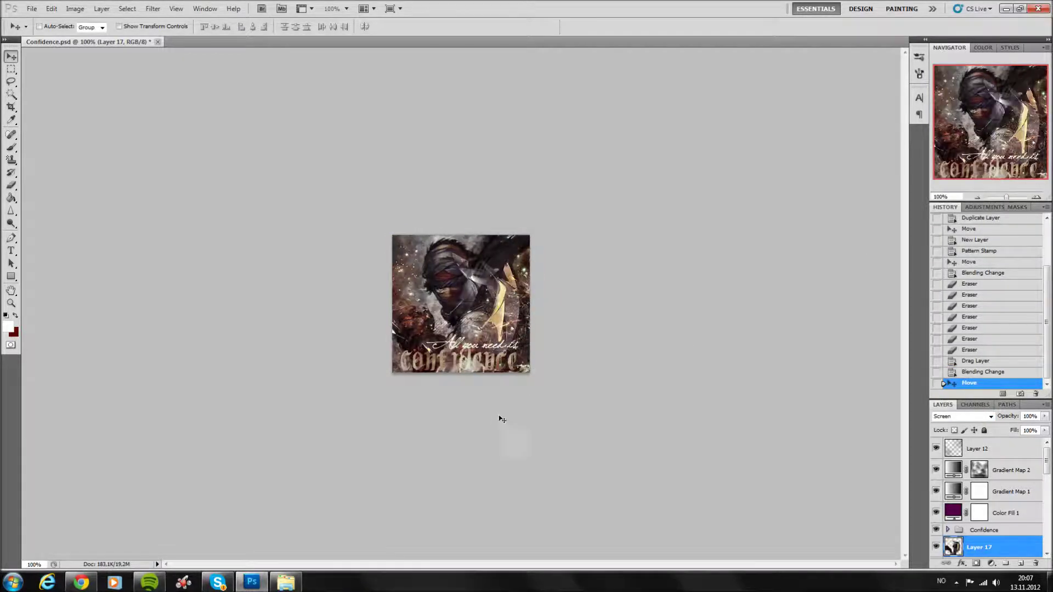
mouse_move(505, 438)
mouse_down()
mouse_move(454, 431)
mouse_move(440, 419)
mouse_move(463, 411)
mouse_move(462, 430)
mouse_move(450, 395)
mouse_move(361, 330)
mouse_move(427, 344)
mouse_move(439, 366)
mouse_move(580, 329)
mouse_move(574, 365)
mouse_move(443, 368)
mouse_move(561, 330)
mouse_move(528, 411)
mouse_move(600, 356)
mouse_move(419, 452)
mouse_move(503, 376)
mouse_move(505, 393)
mouse_move(442, 340)
mouse_up()
click(55, 8)
mouse_move(68, 223)
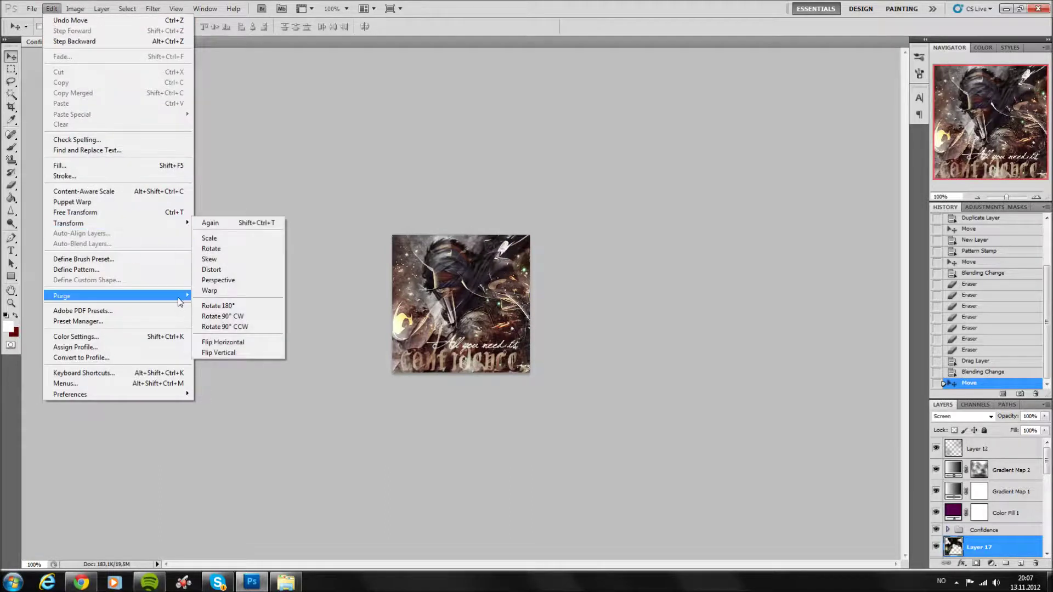
click(236, 353)
mouse_move(510, 343)
mouse_down()
mouse_move(544, 420)
mouse_move(409, 432)
mouse_move(466, 409)
mouse_up()
Erase the wasp shapes covering the face, toggling Layer 17 to check.
key(e)
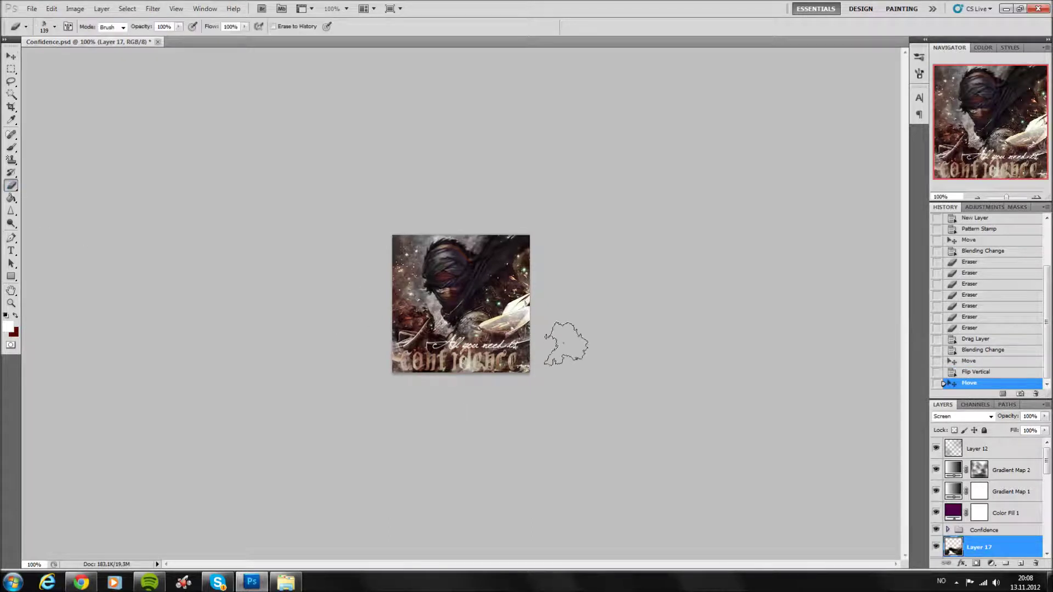
click(461, 373)
click(936, 547)
click(936, 547)
click(935, 547)
click(483, 299)
click(464, 302)
click(936, 547)
click(936, 547)
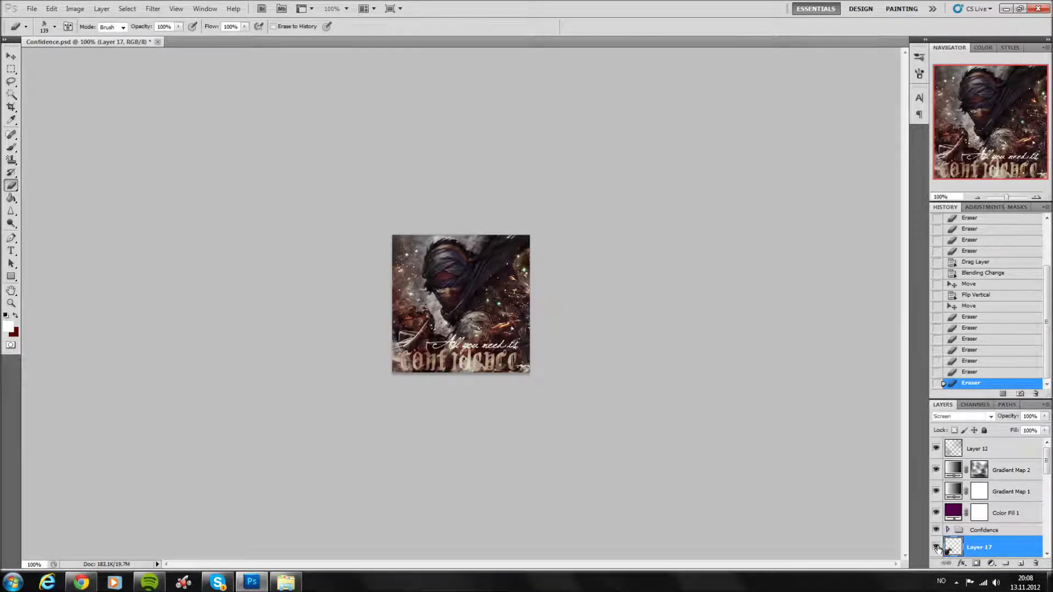
Nudge the artwork with the Move tool and select the Confidence group.
click(11, 56)
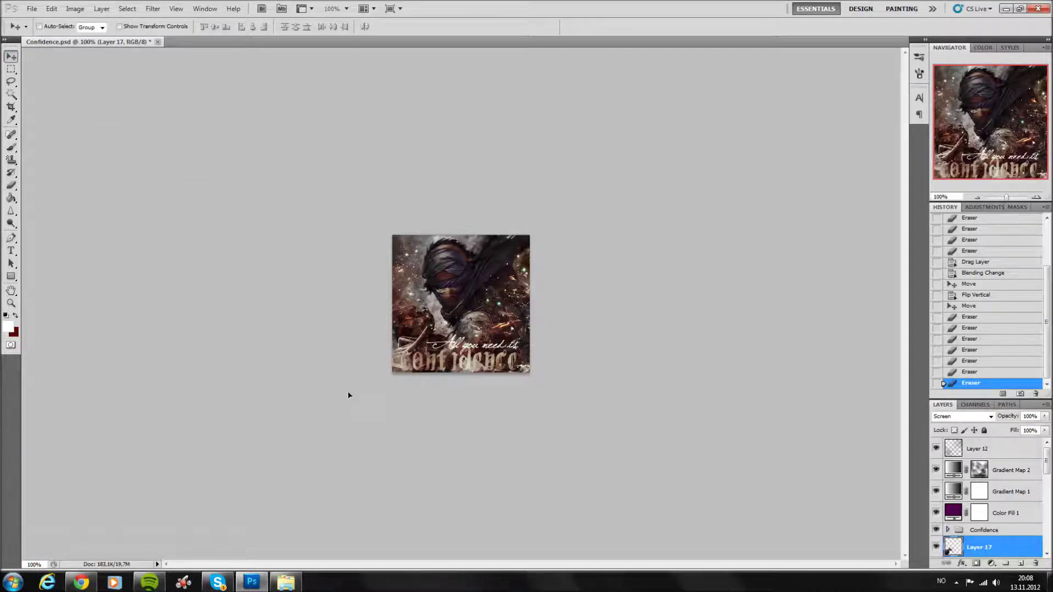
drag(345, 394, 387, 401)
scroll(1024, 490, down, 3)
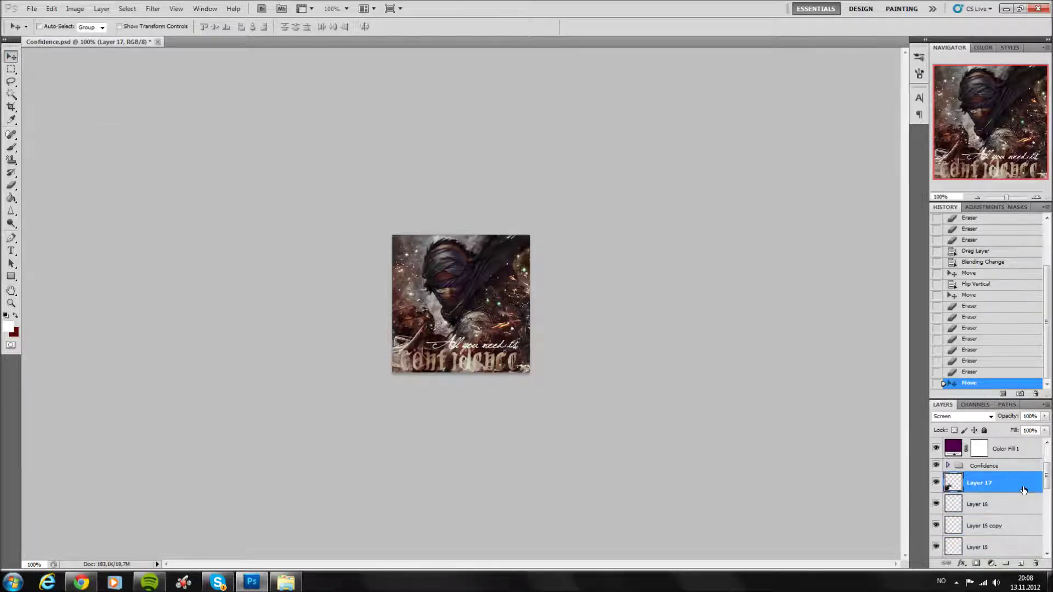
click(941, 467)
Add a new layer clipped to Layer 13 and paint dark red over the Confidence text.
click(952, 467)
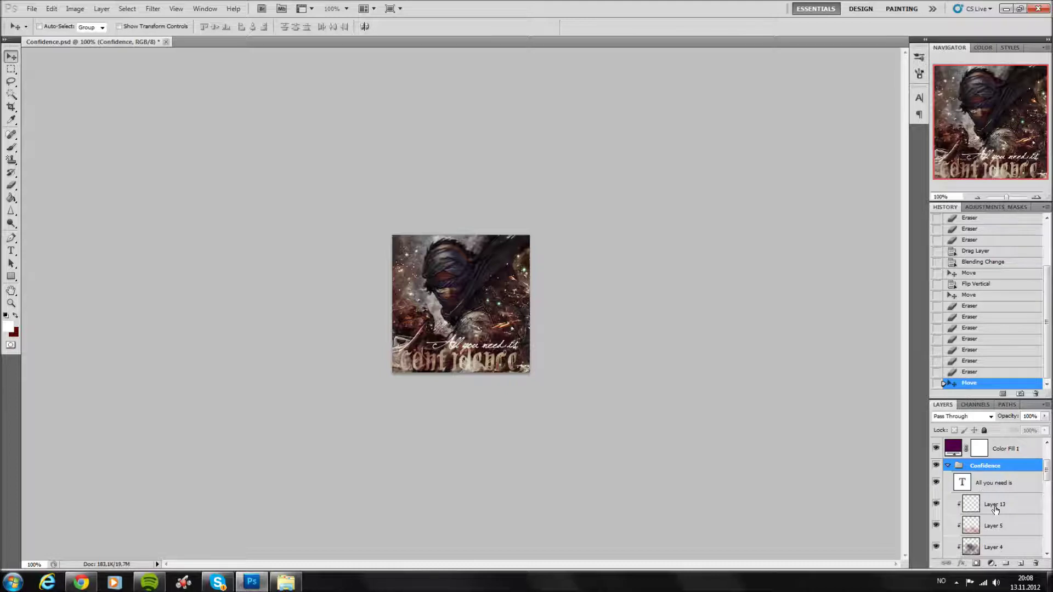
click(986, 504)
scroll(986, 504, down, 2)
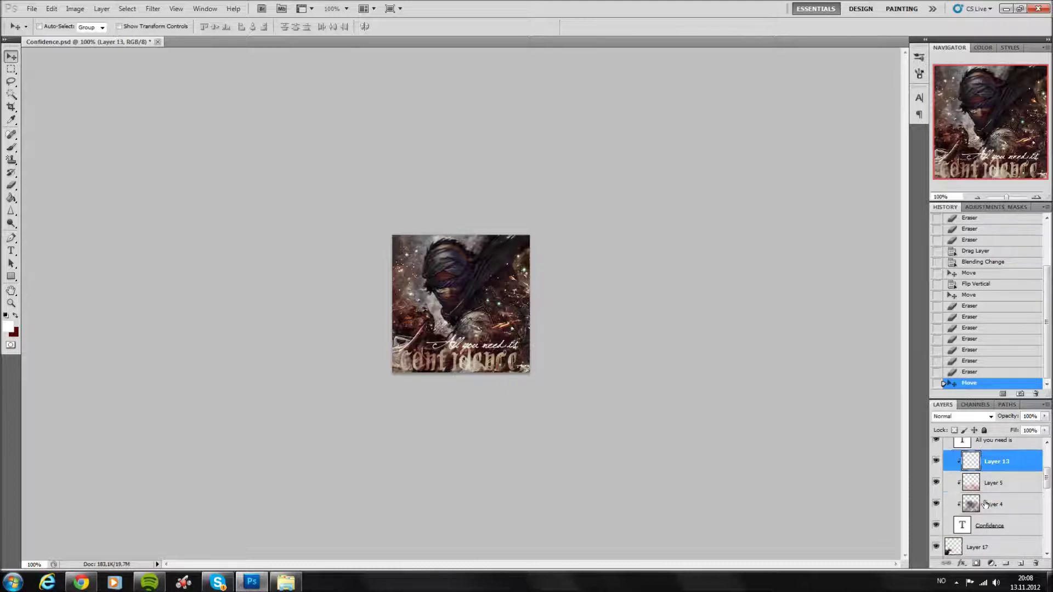
click(1022, 564)
key(ctrl+alt+g)
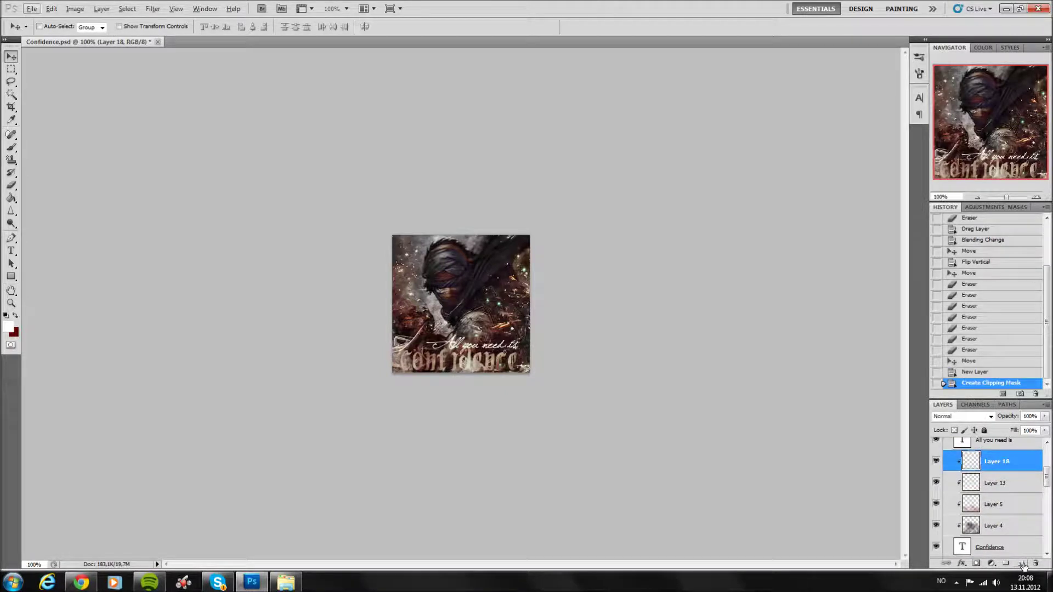
click(11, 147)
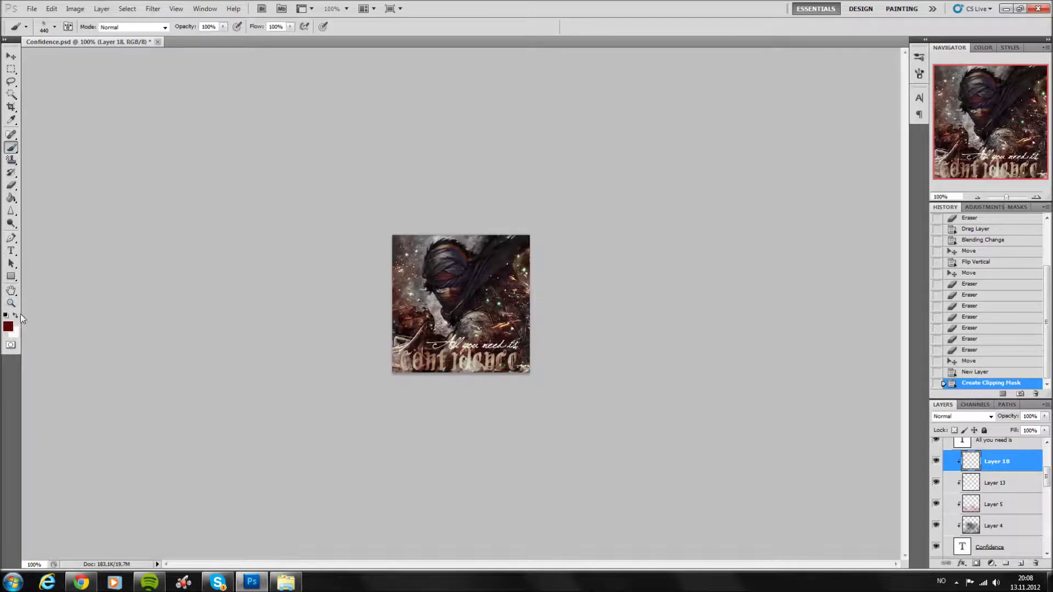
click(493, 384)
mouse_move(417, 357)
mouse_down()
mouse_move(483, 373)
mouse_move(526, 406)
mouse_up()
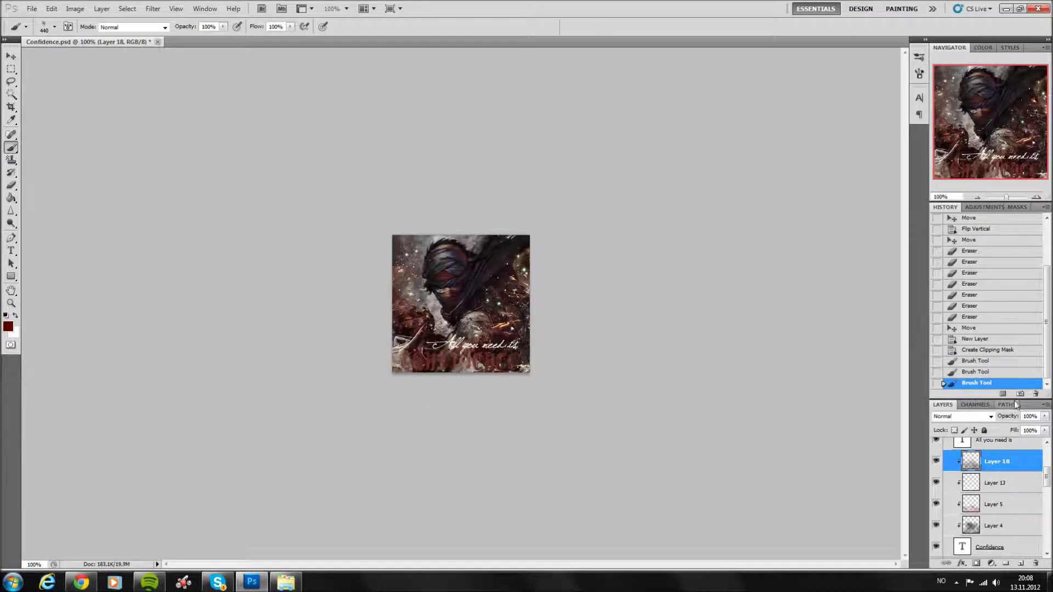
Set Layer 18 to Soft Light and delete the trial brush strokes from History.
click(991, 417)
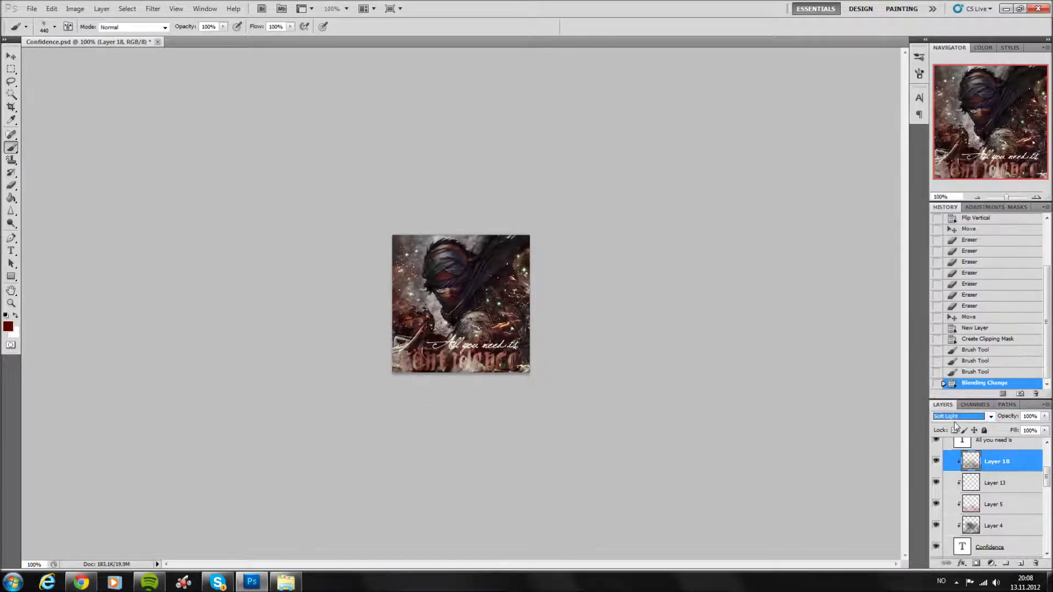
scroll(964, 420, down, 1)
scroll(965, 419, up, 1)
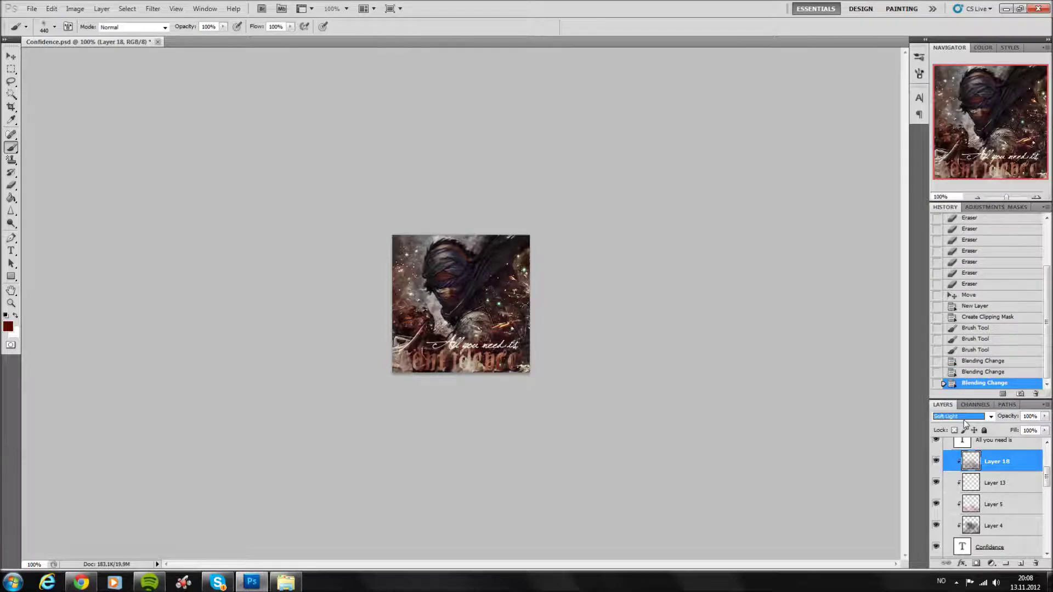
click(936, 462)
click(364, 371)
click(435, 445)
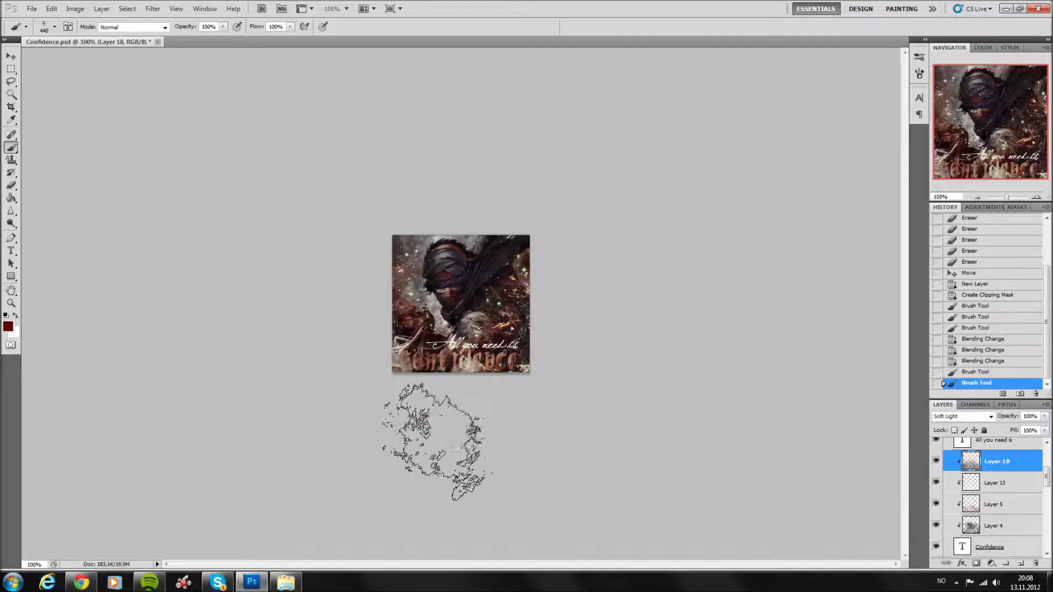
click(1036, 394)
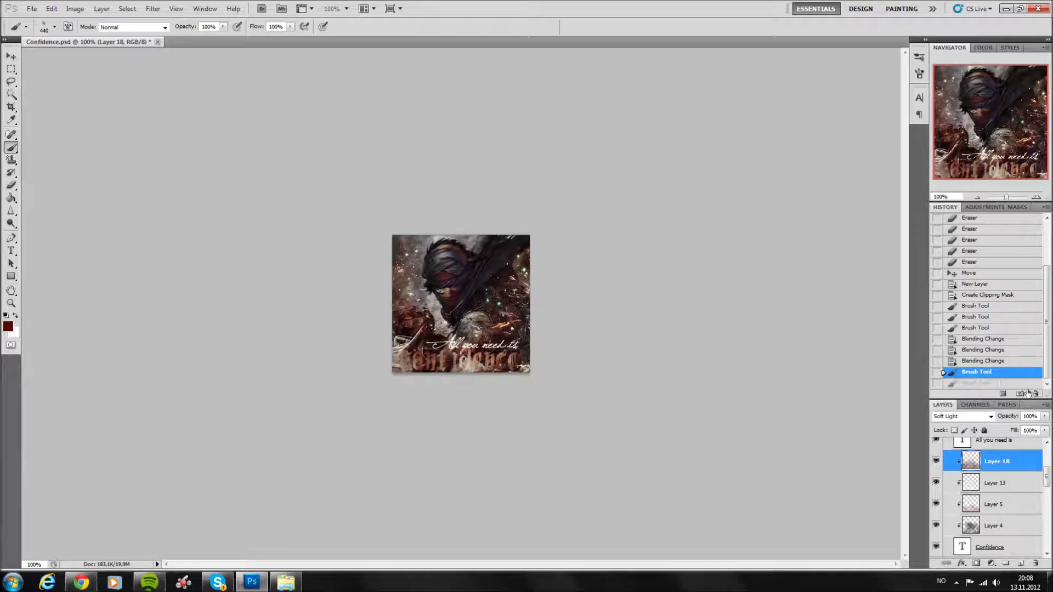
click(472, 218)
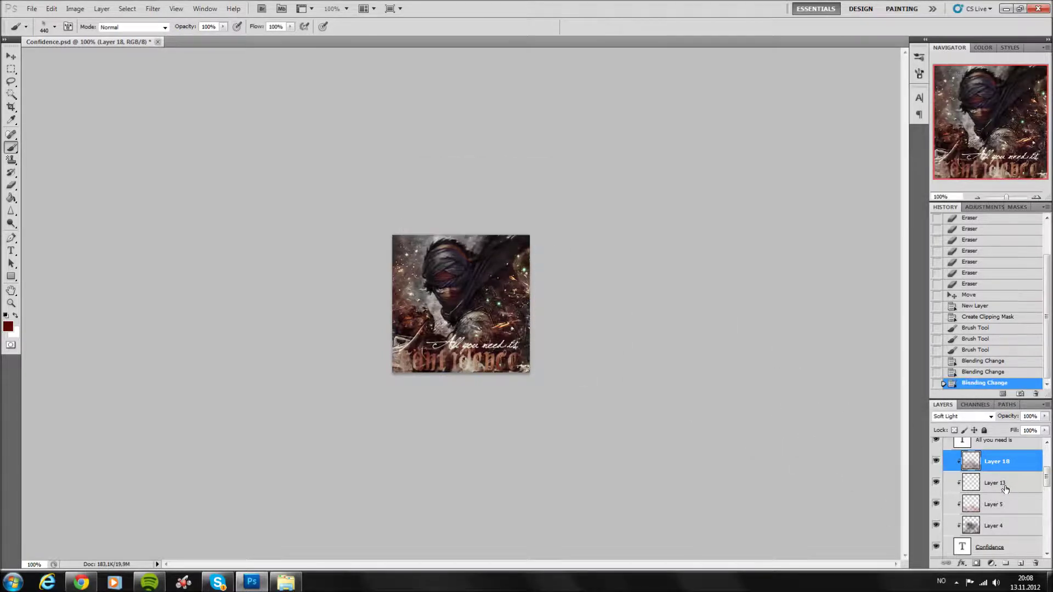
Paint dark red-brown #200300 brush strokes on Layer 4.
click(1005, 489)
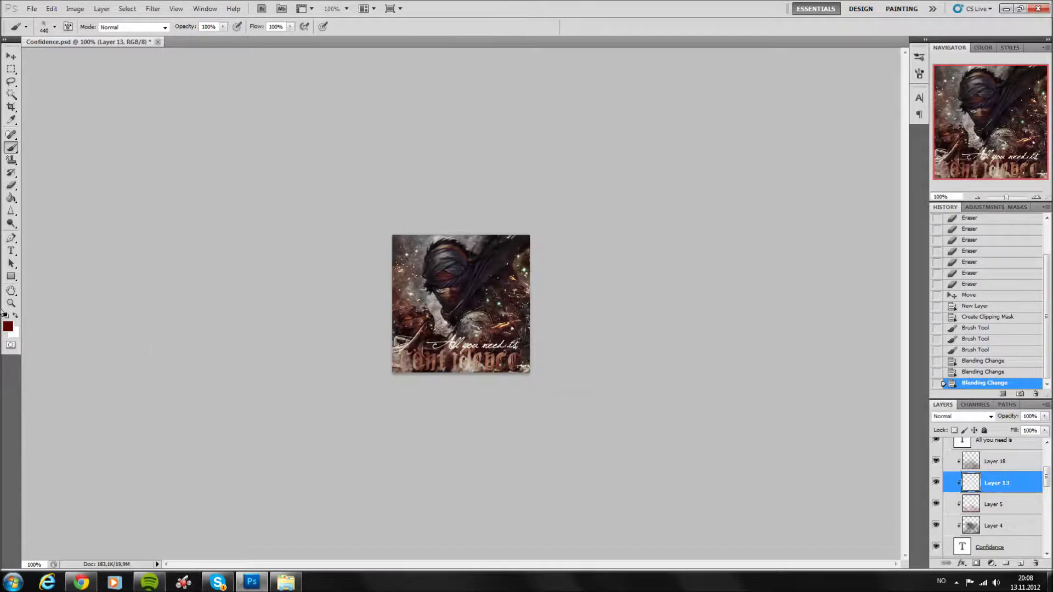
click(1003, 506)
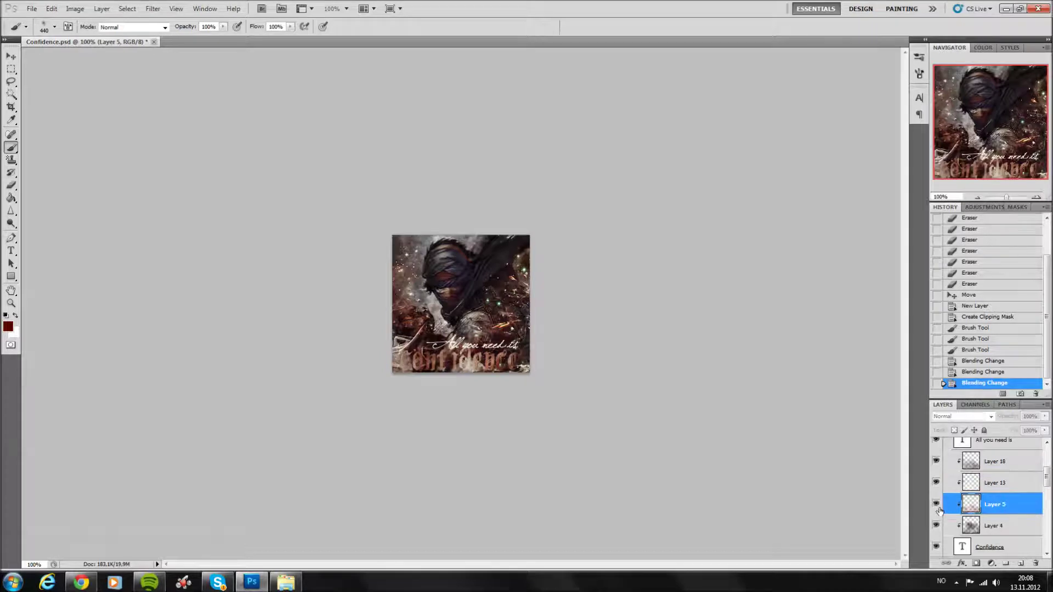
click(949, 526)
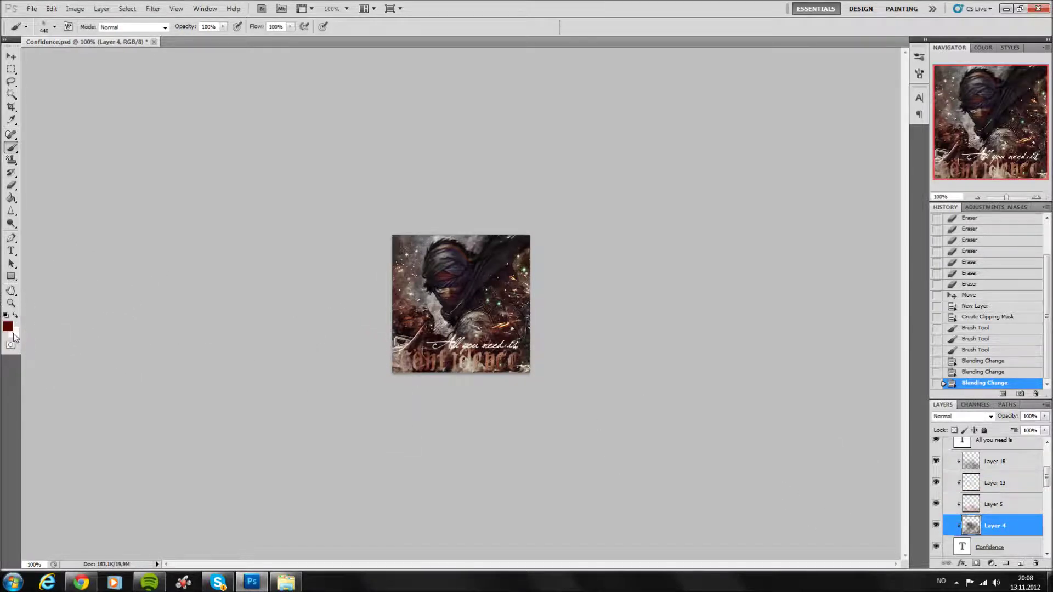
click(8, 327)
drag(708, 297, 729, 299)
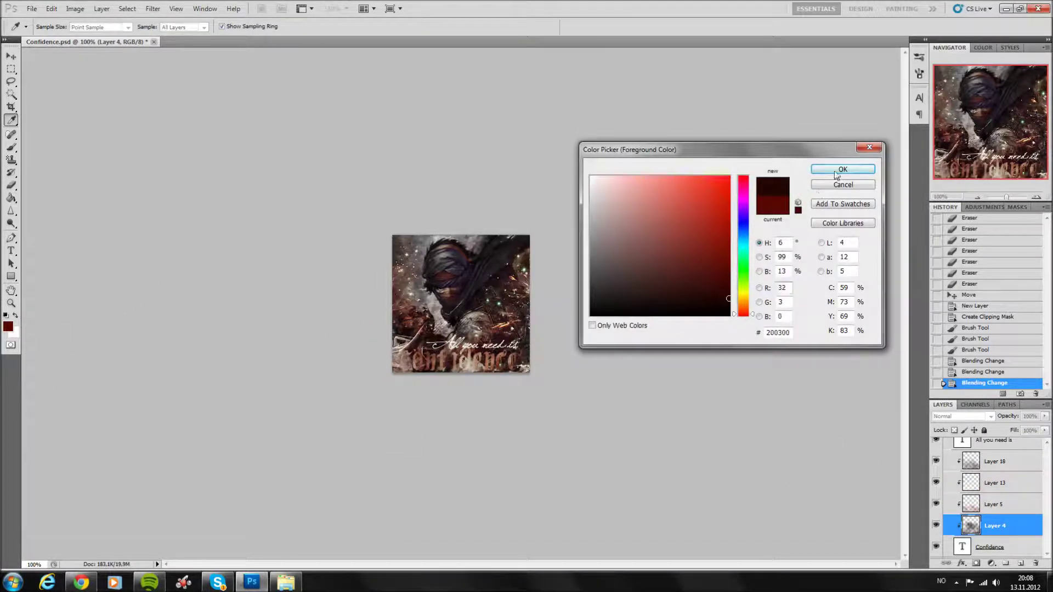
click(836, 170)
key(b)
click(378, 415)
click(373, 401)
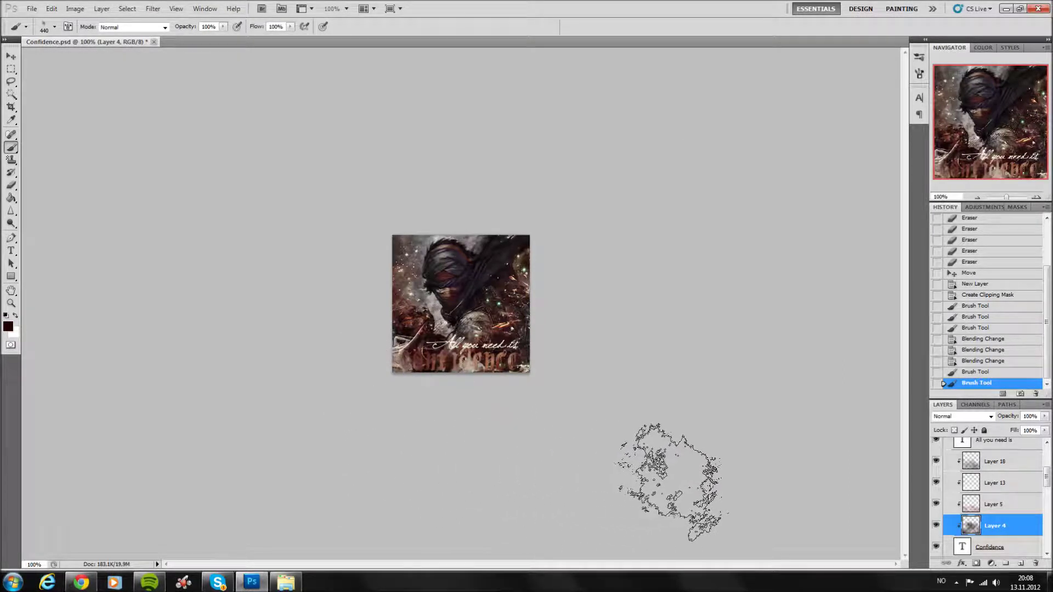
Select the Confidence text layer and bring up its layer options.
scroll(1008, 543, down, 3)
click(1012, 483)
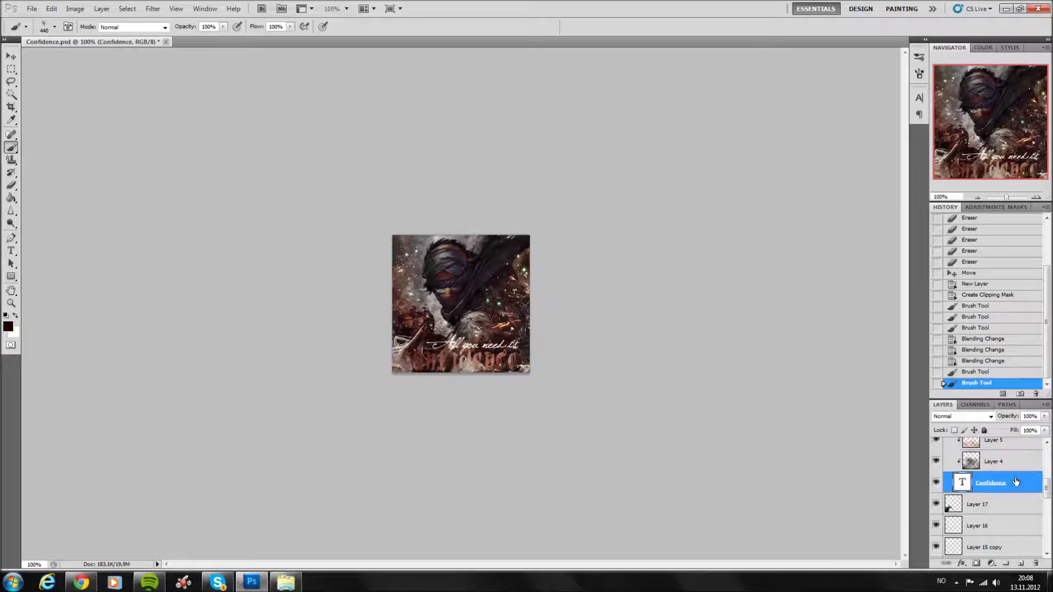
right_click(1016, 483)
Duplicate the Confidence text layer and clip Layers 18, 13, 5 and 4 to the copy.
click(978, 193)
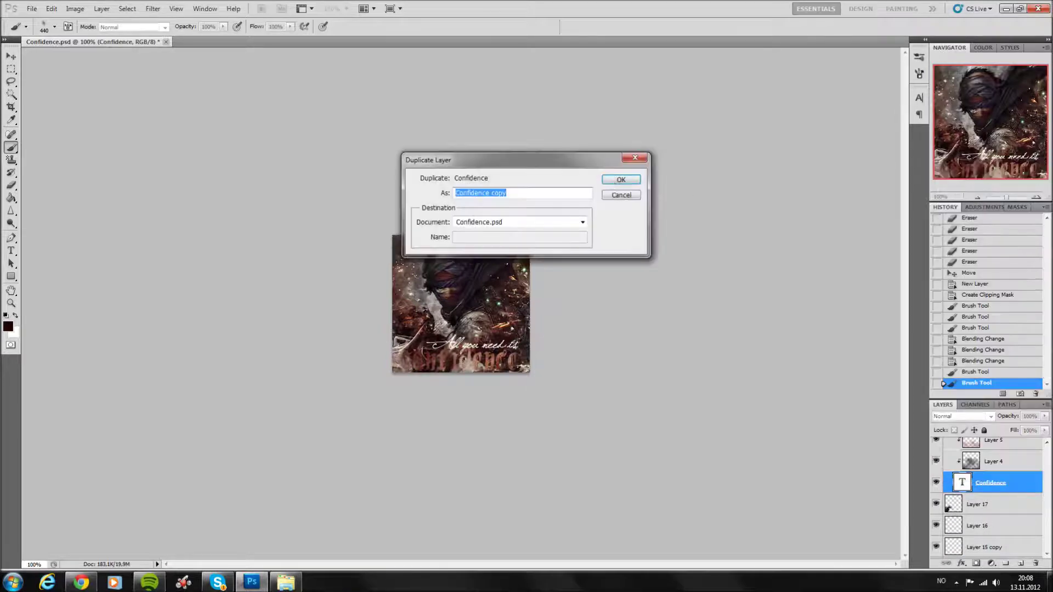
click(620, 184)
scroll(998, 490, up, 1)
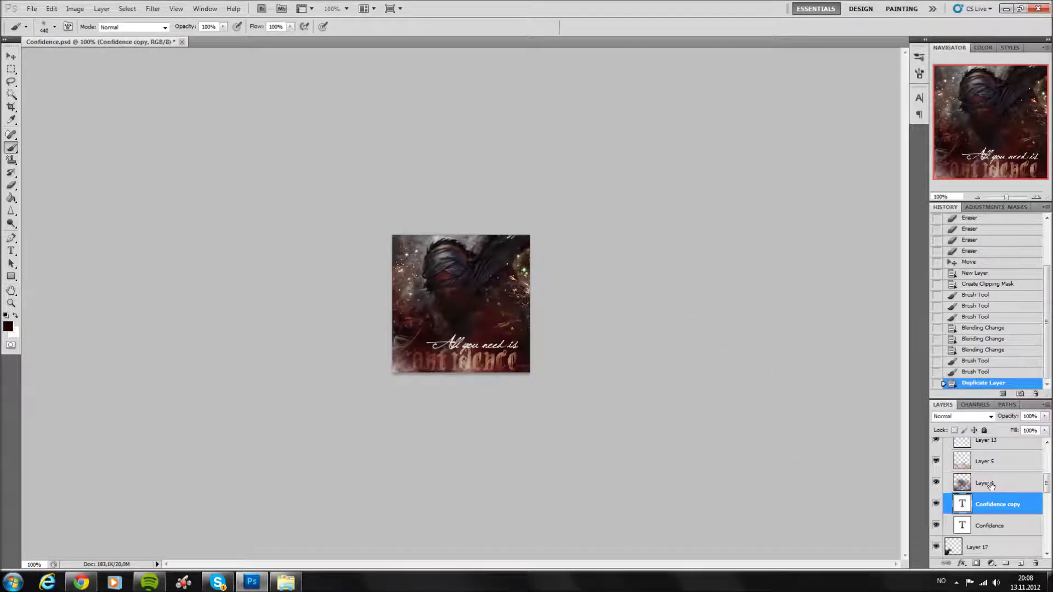
click(995, 486)
scroll(993, 485, up, 3)
shift+click(989, 481)
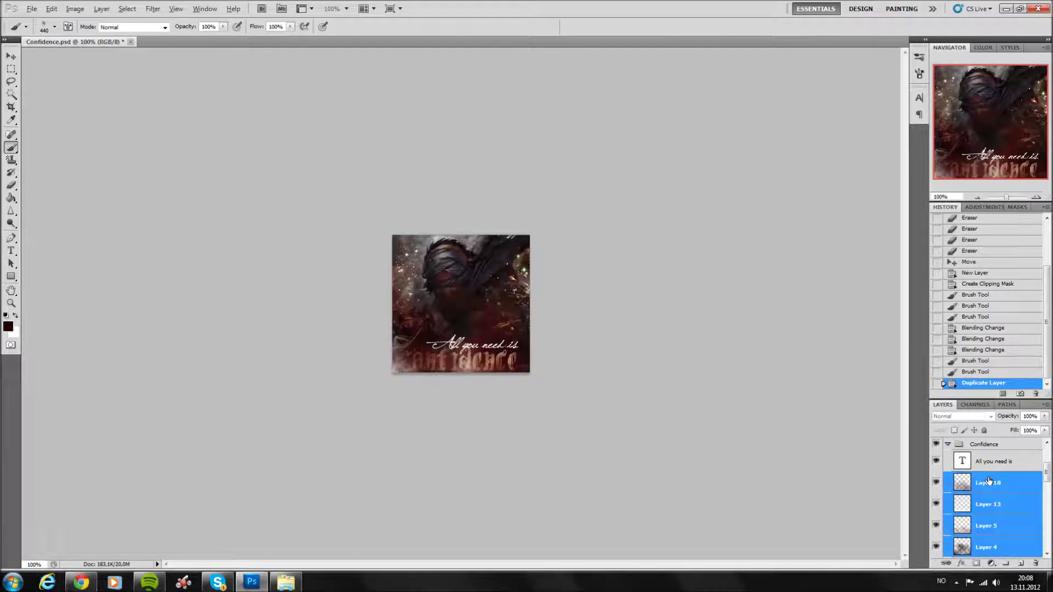
key(ctrl+alt+g)
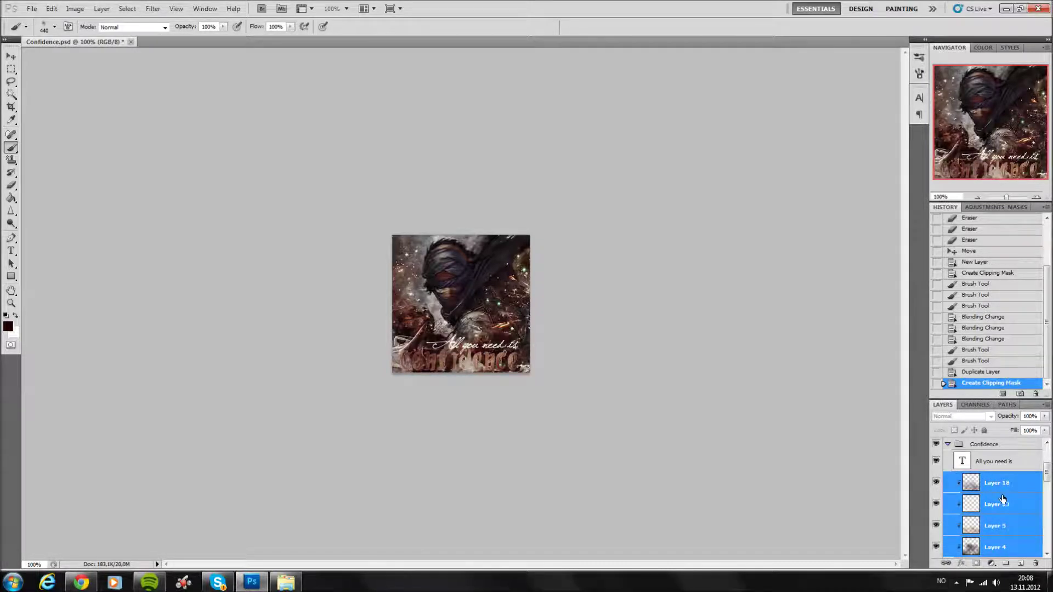
Duplicate the original Confidence layer again as Confidence copy 2 and hide it.
scroll(1003, 499, down, 3)
scroll(999, 505, down, 2)
click(994, 463)
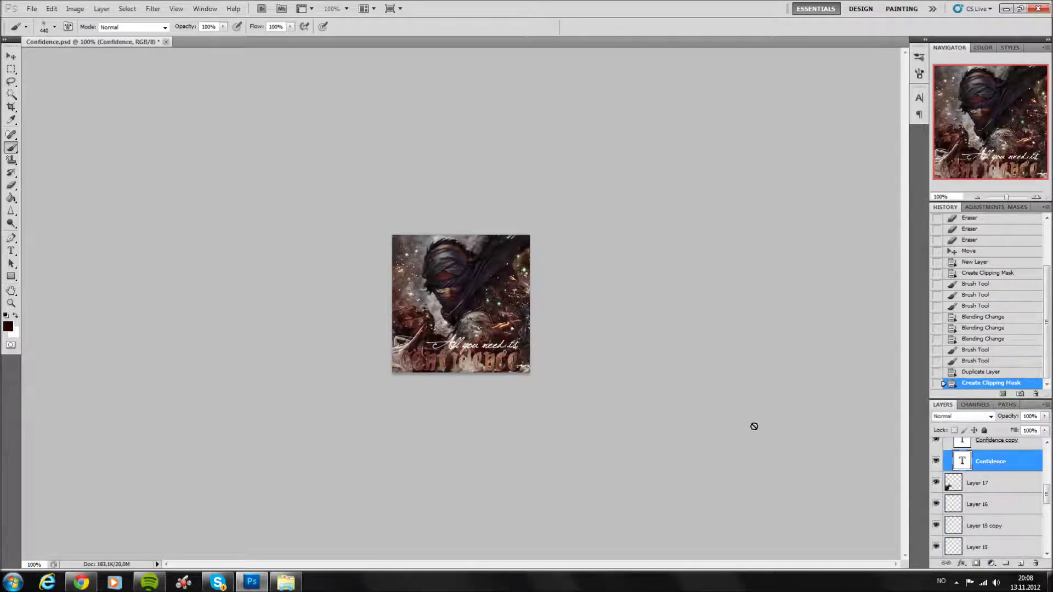
click(11, 56)
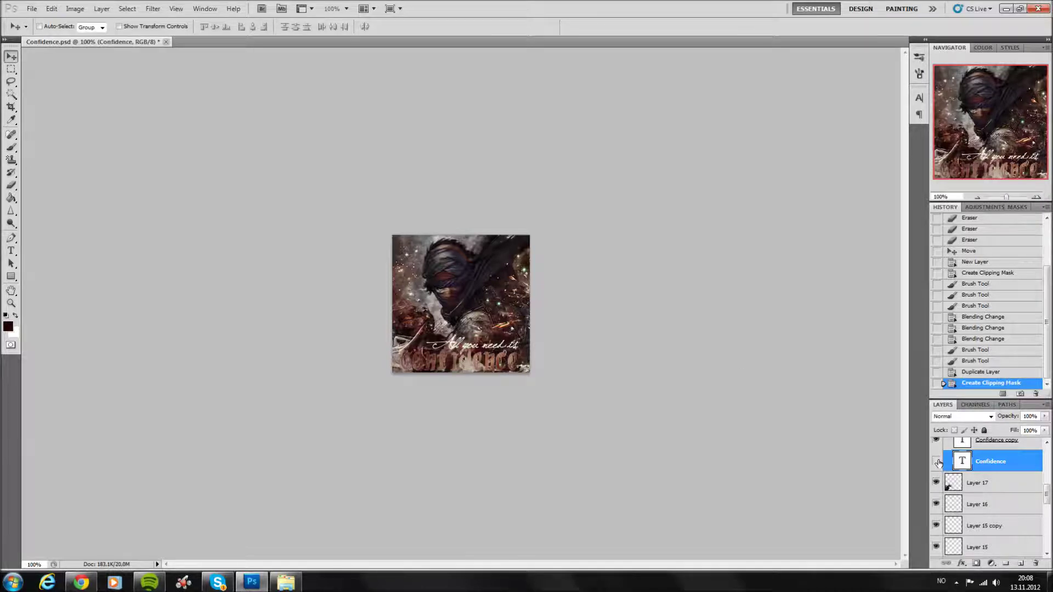
right_click(999, 467)
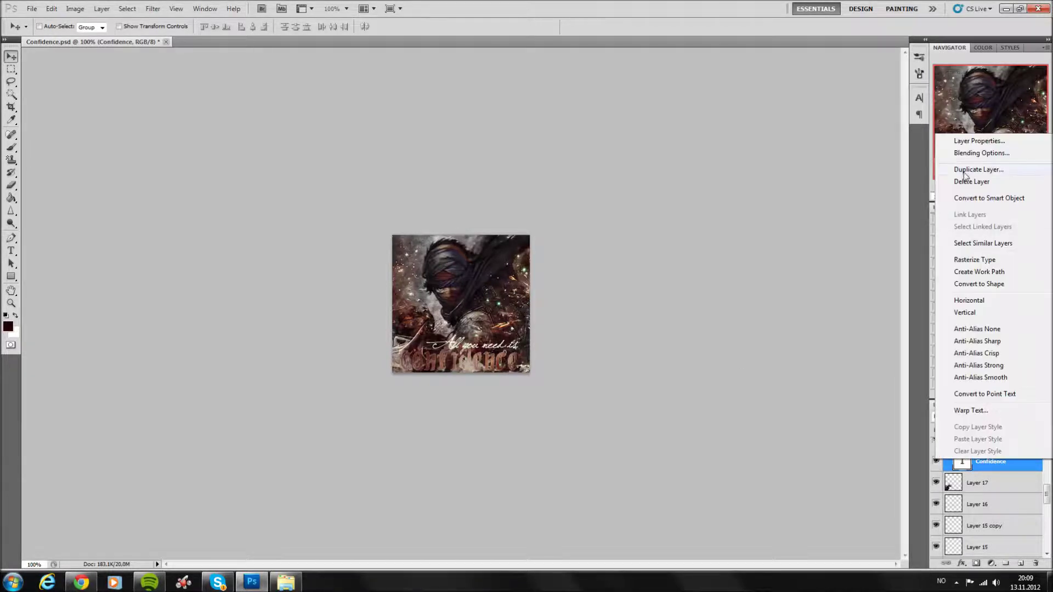
click(968, 170)
key(Return)
click(936, 460)
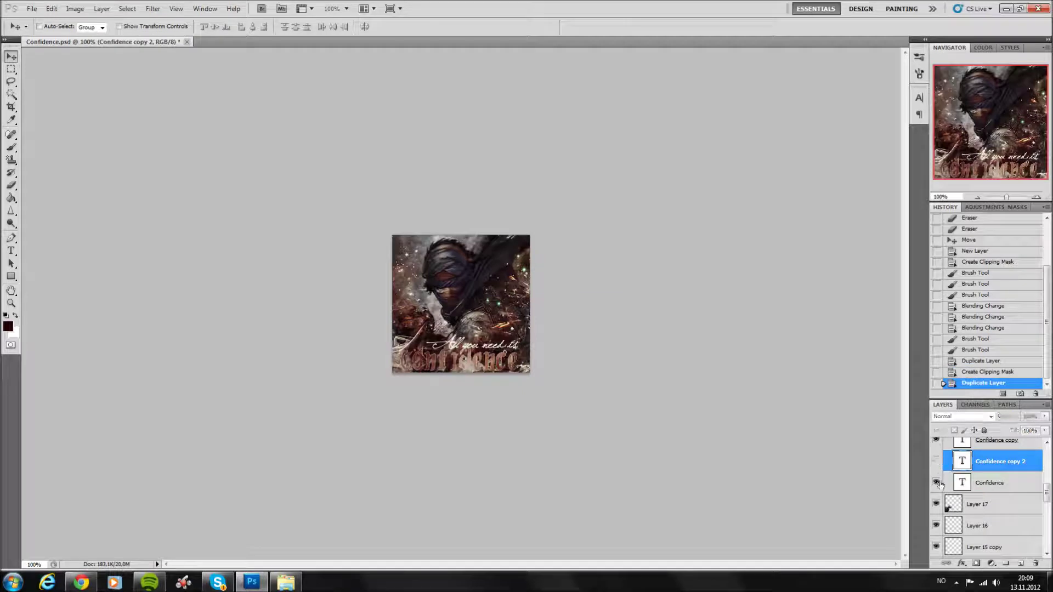
Set the original Confidence text colour to white and rasterize it.
click(956, 488)
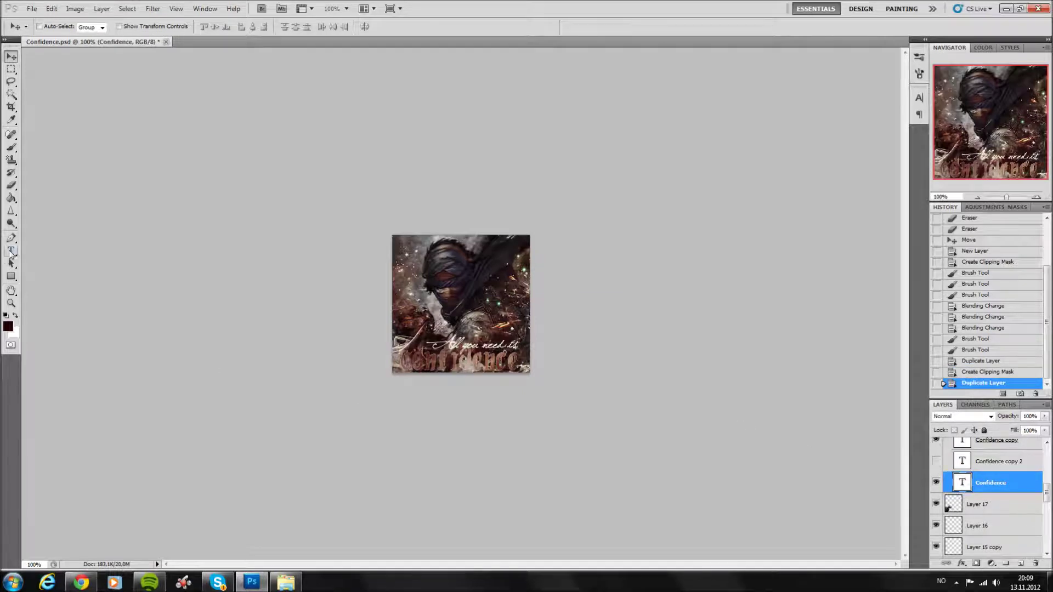
click(10, 252)
click(355, 26)
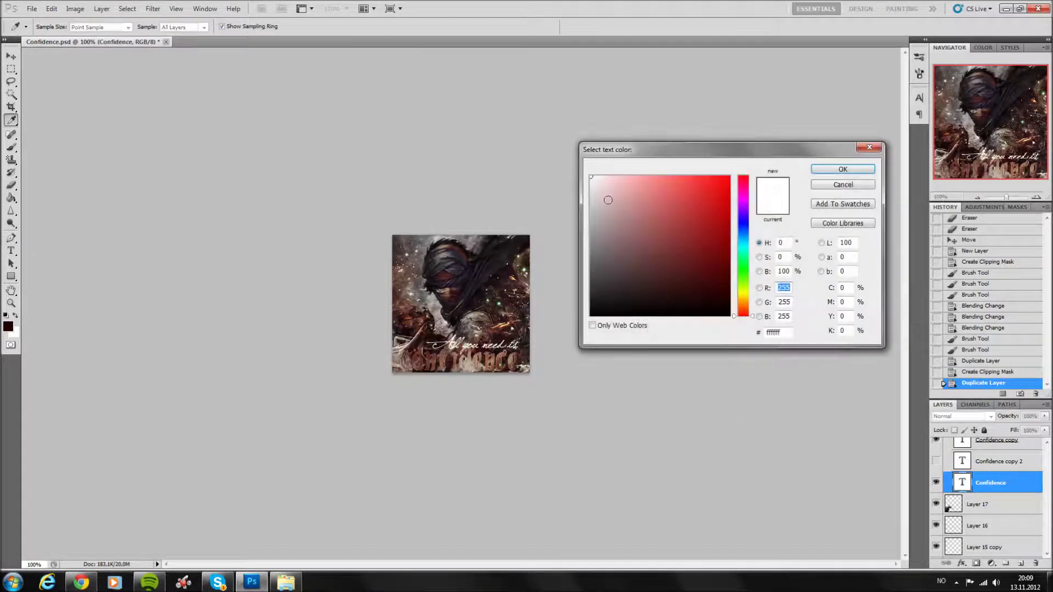
click(817, 171)
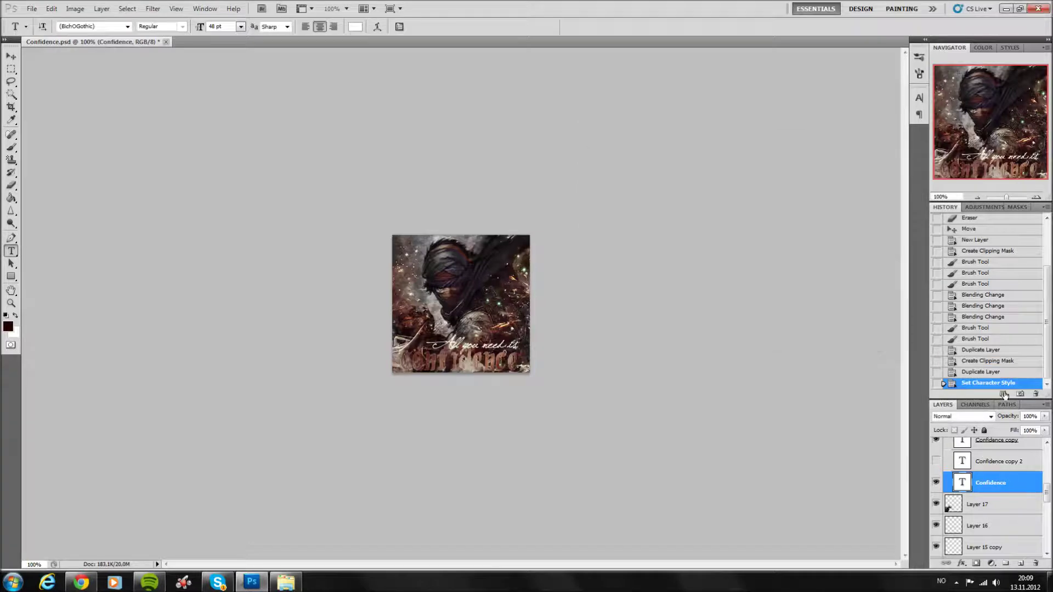
right_click(1018, 486)
click(974, 284)
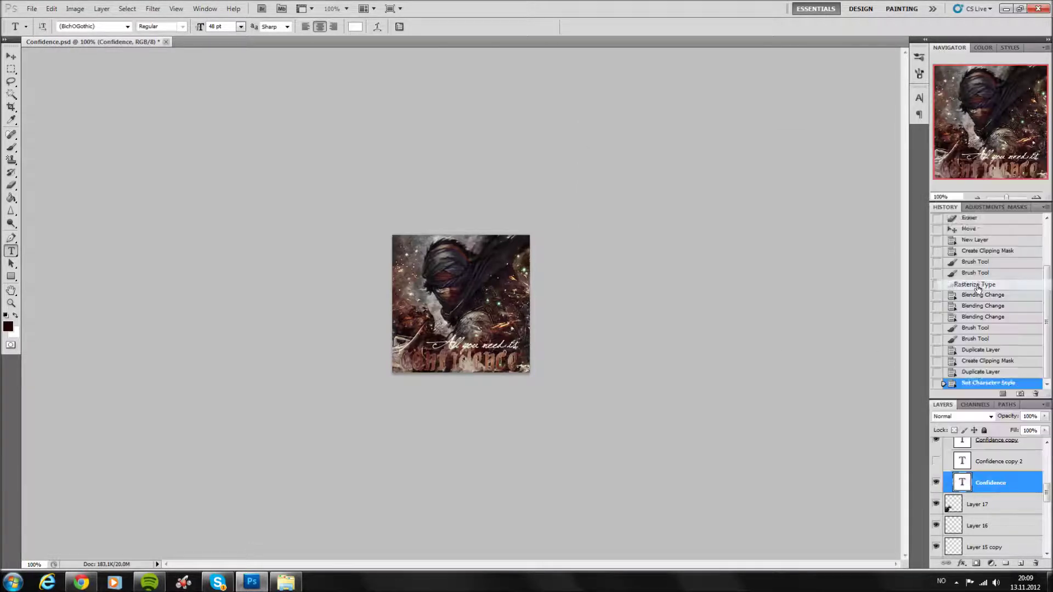
Try a Motion Blur and Soft Light on the Confidence layer, then remove both via History.
click(152, 9)
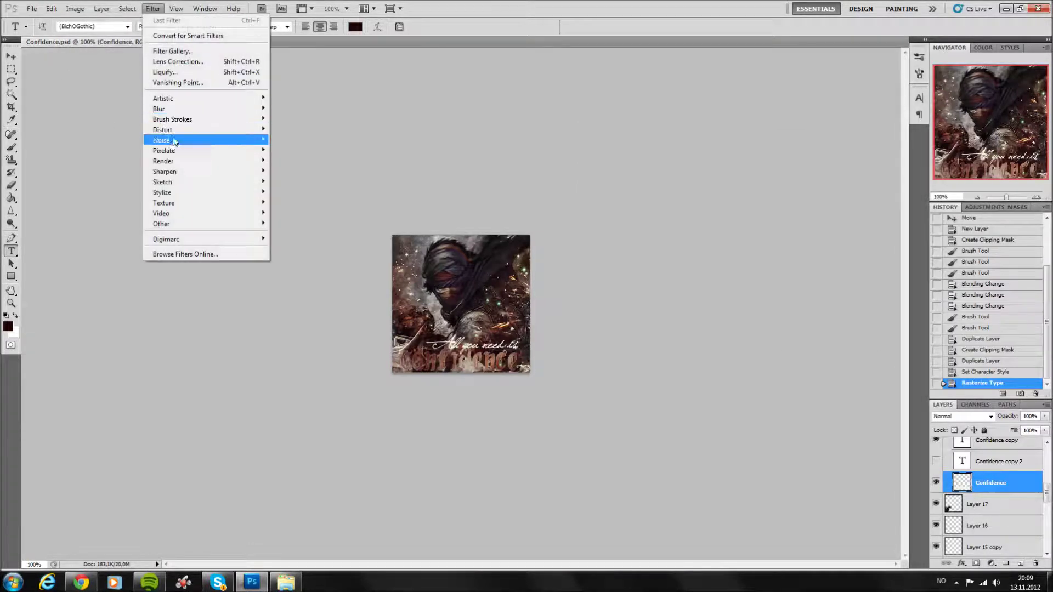
mouse_move(159, 108)
click(294, 168)
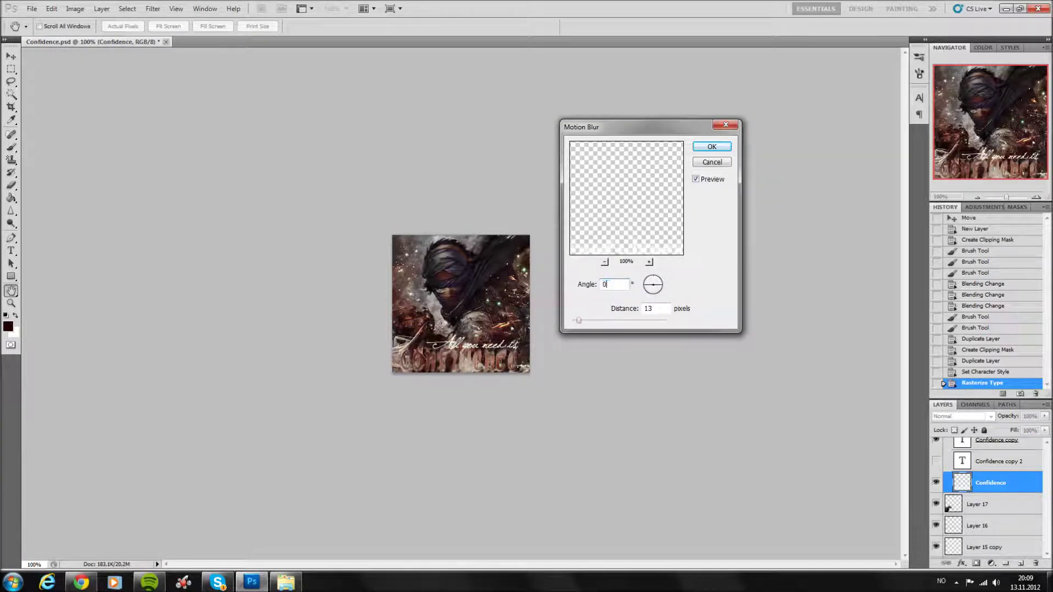
click(711, 147)
click(991, 417)
click(944, 275)
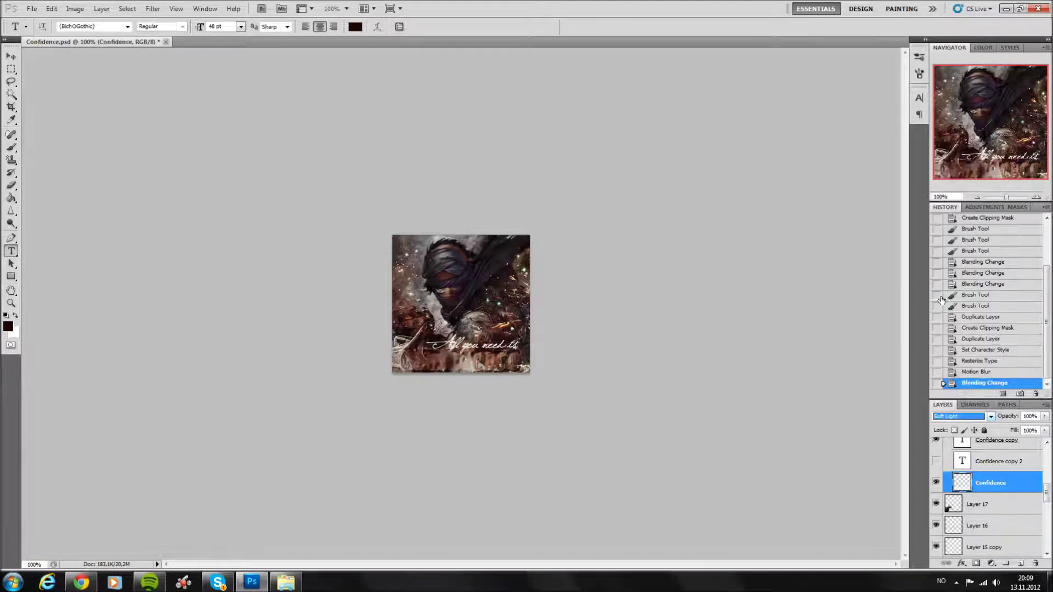
click(937, 483)
click(936, 483)
right_click(999, 372)
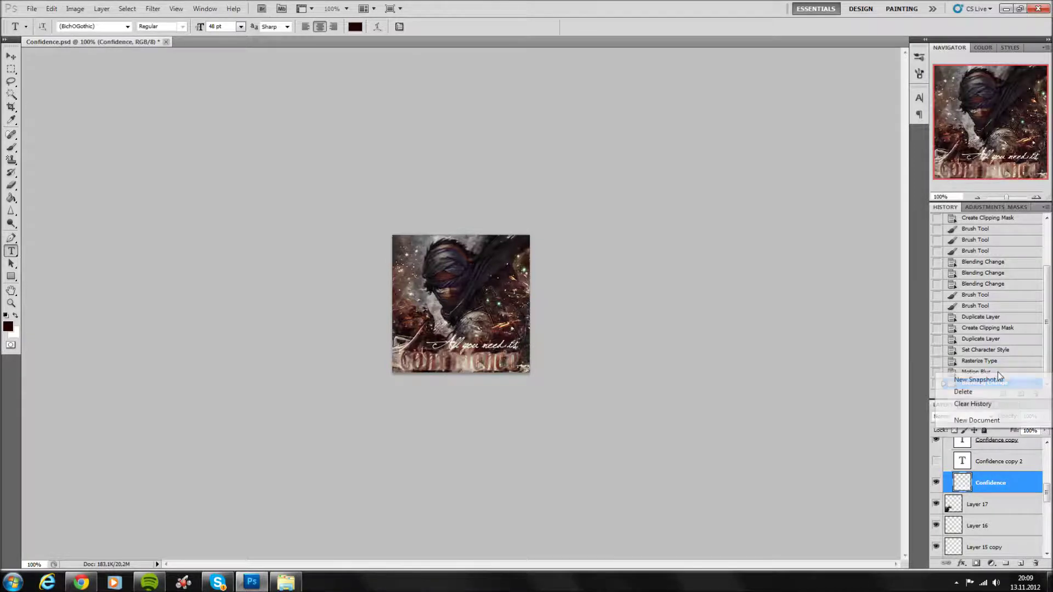
click(986, 390)
click(466, 217)
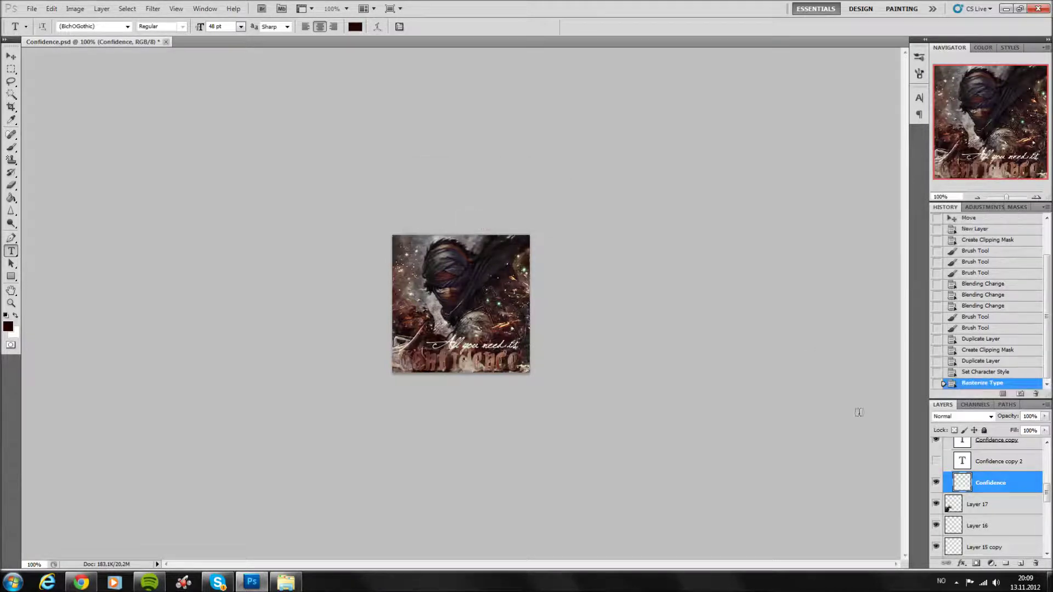
Apply a 90 Motion Blur to the title and move it under 'All you need is'.
click(152, 9)
mouse_move(159, 109)
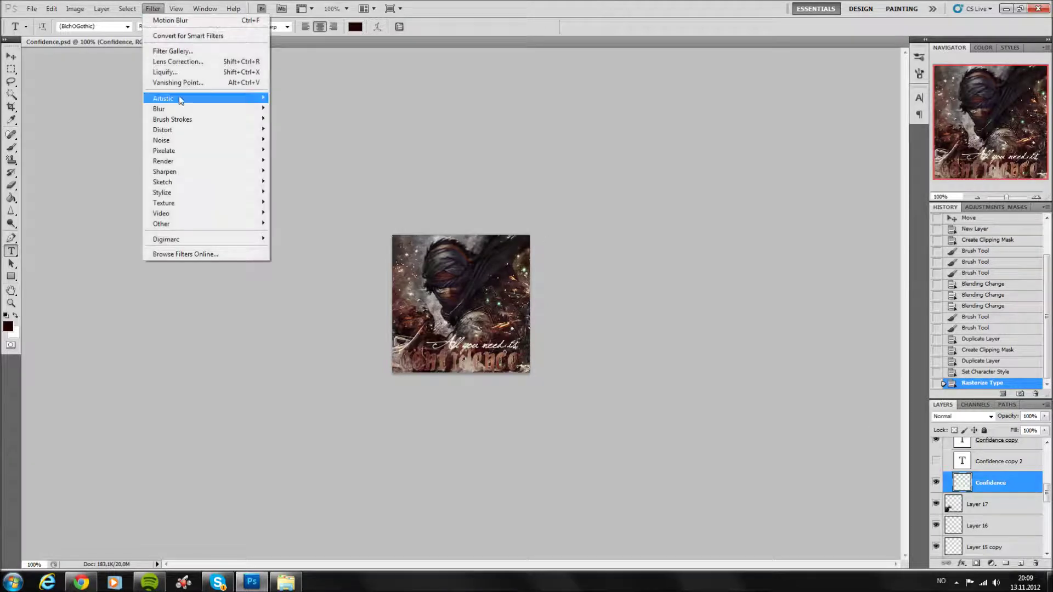
click(296, 171)
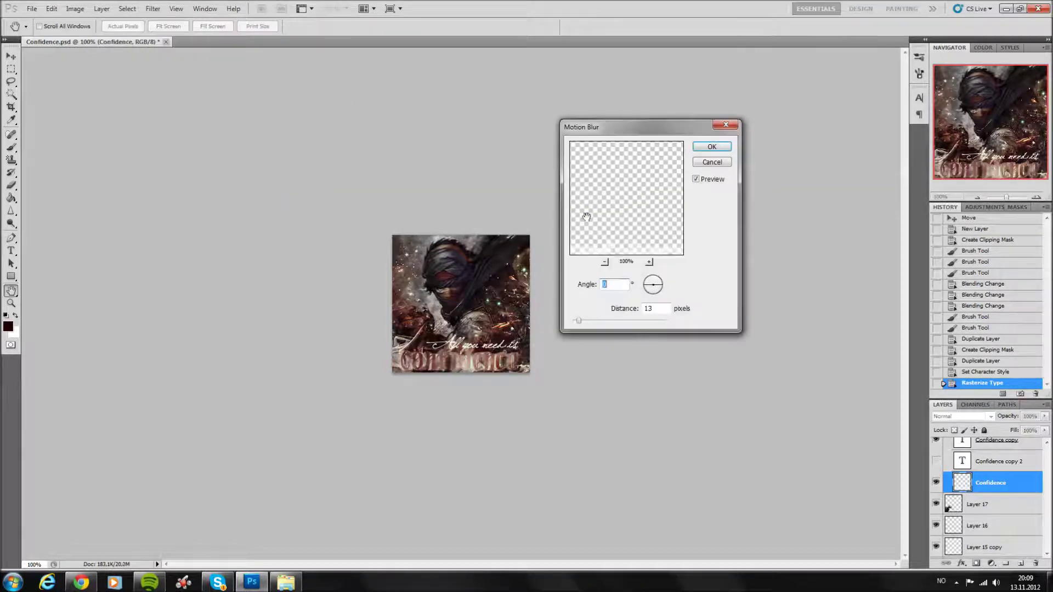
text(90)
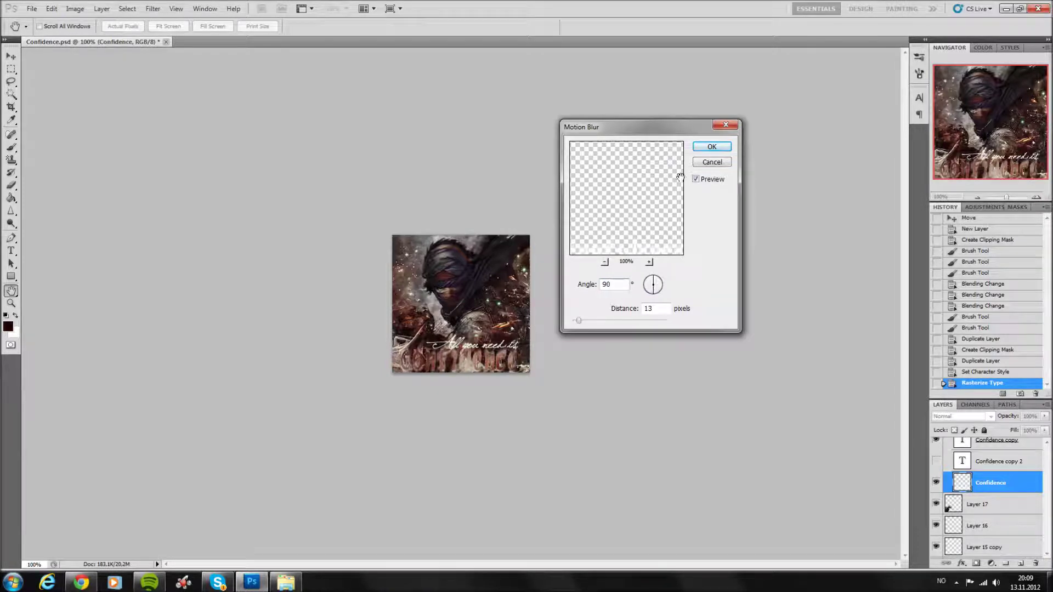
click(712, 147)
drag(991, 487, 991, 445)
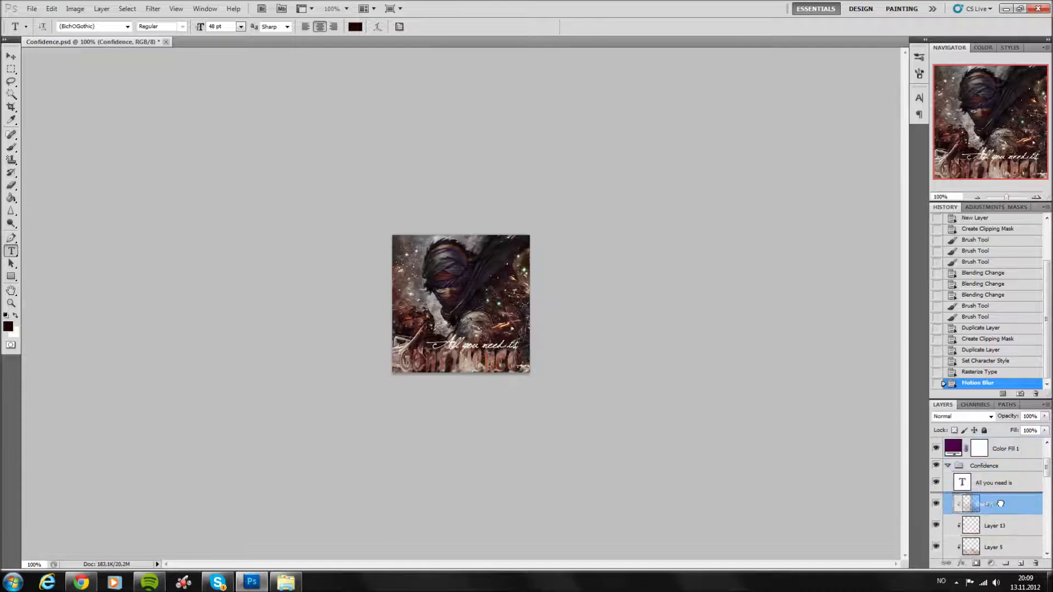
drag(990, 445, 1000, 507)
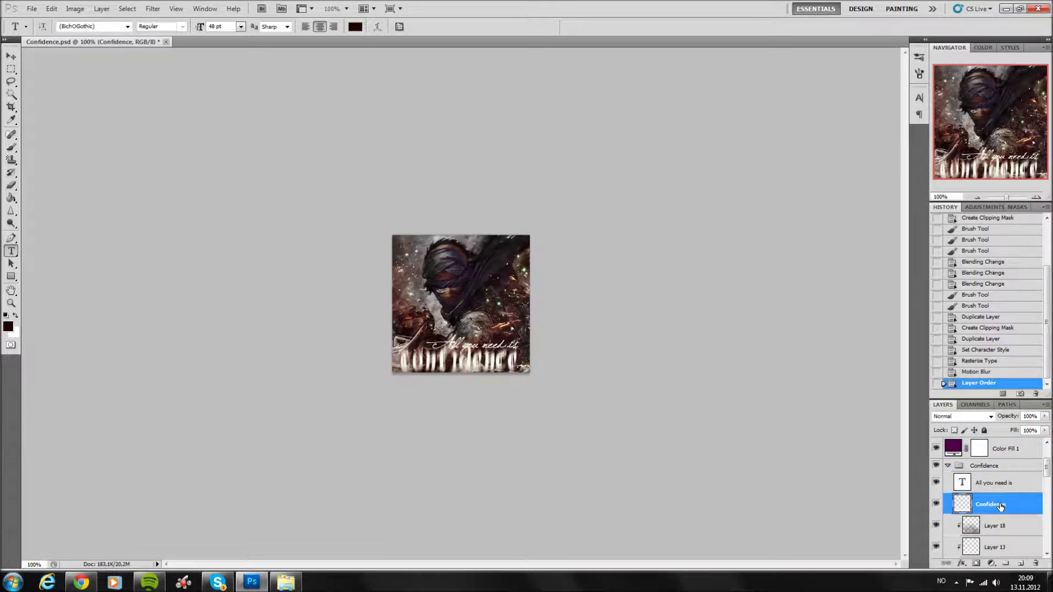
Set the blurred title to Soft Light, then delete it and add a new empty layer.
click(992, 417)
click(951, 267)
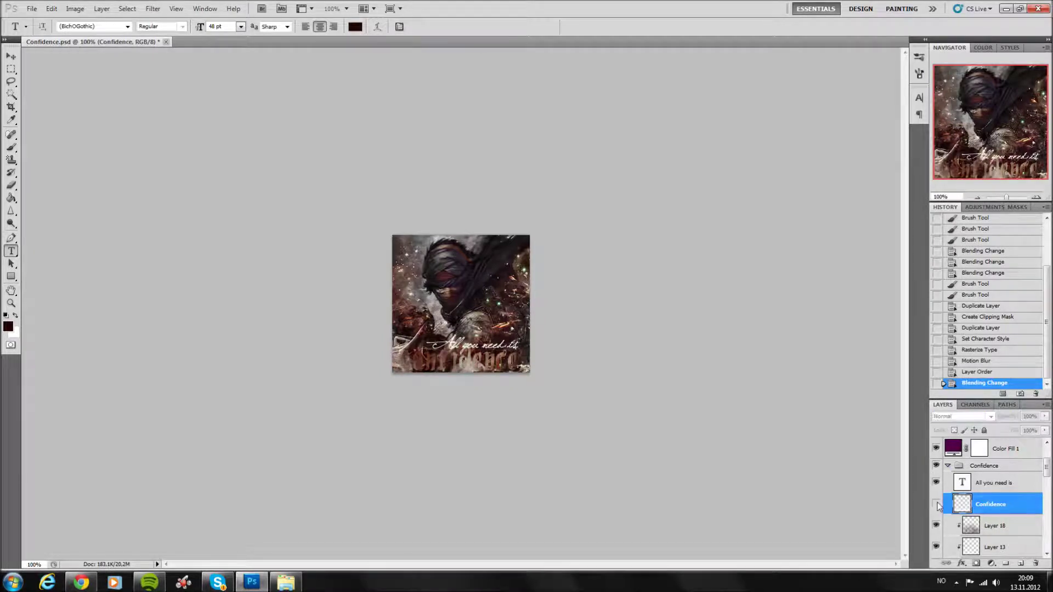
right_click(987, 506)
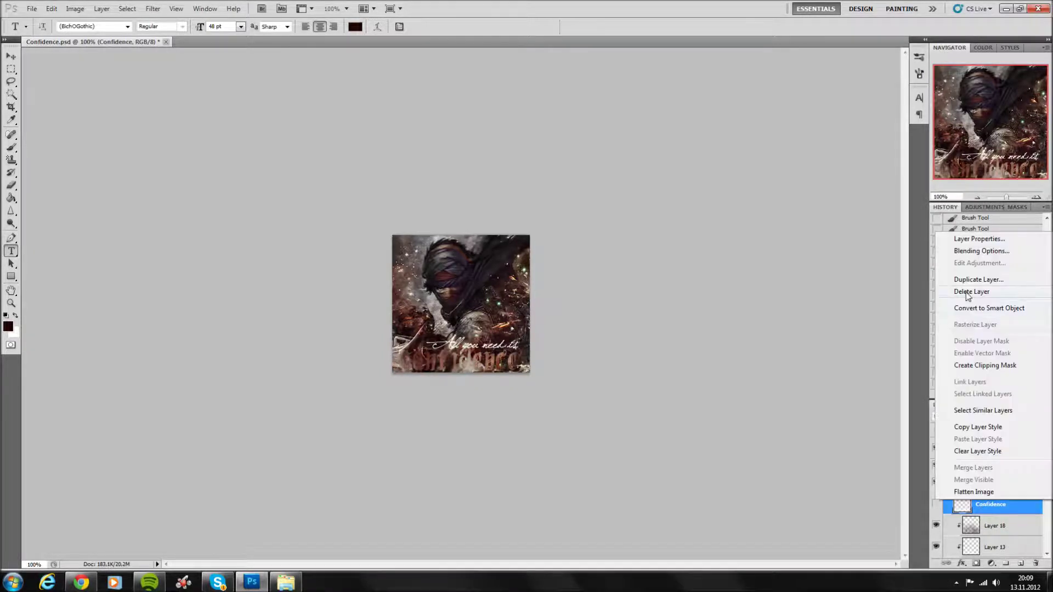
click(970, 292)
click(1021, 564)
Clip the new layer to Layer 18 and stamp a 248 px splatter brush over the title.
key(ctrl+alt+g)
click(11, 149)
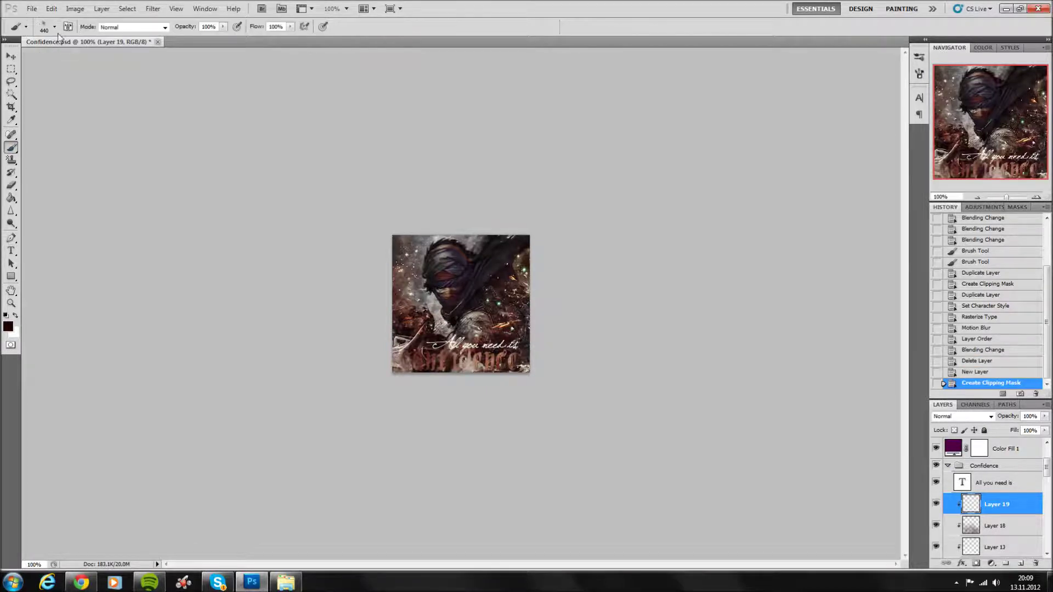
click(55, 26)
click(65, 217)
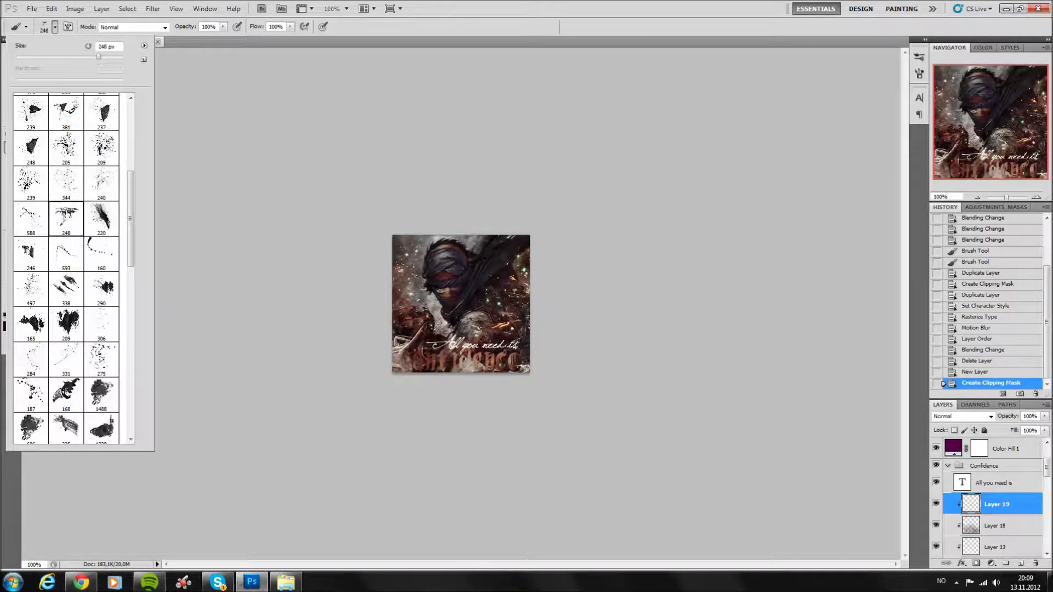
click(999, 509)
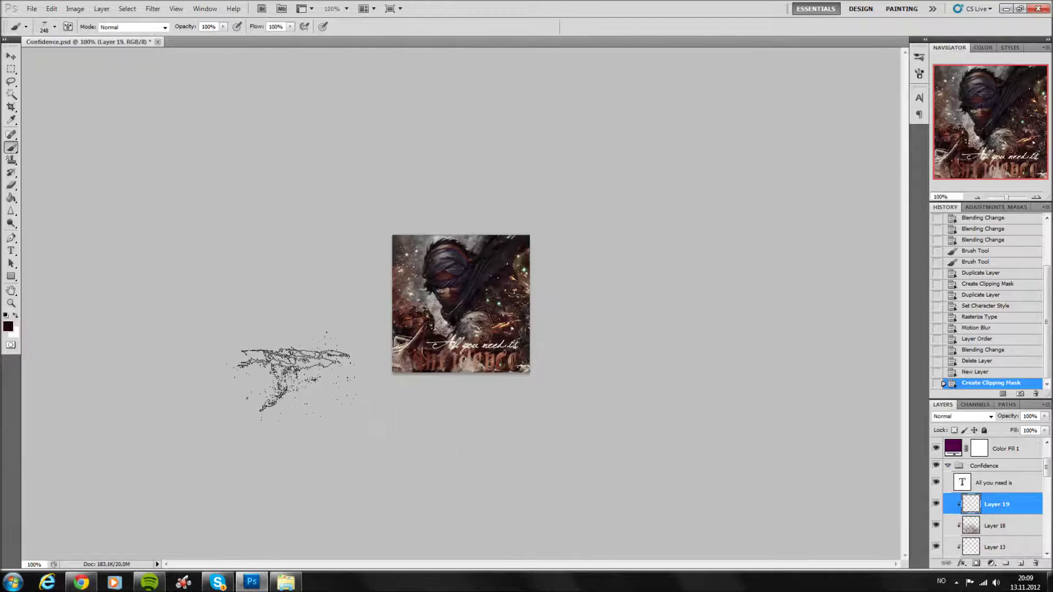
click(436, 379)
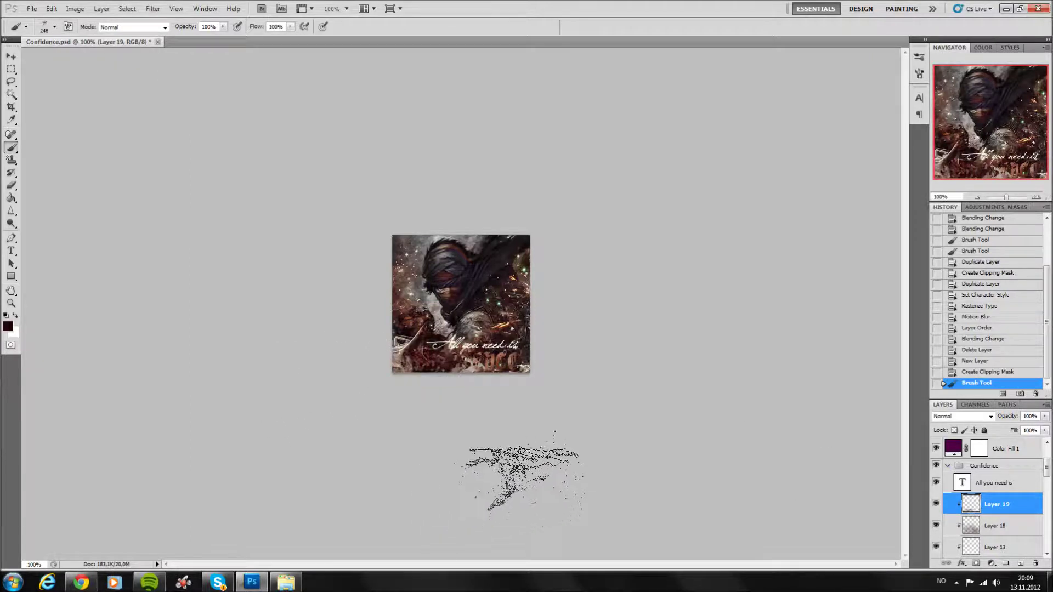
Set the splatter layer to Soft Light, then delete it and collapse the Confidence group.
click(991, 417)
click(947, 275)
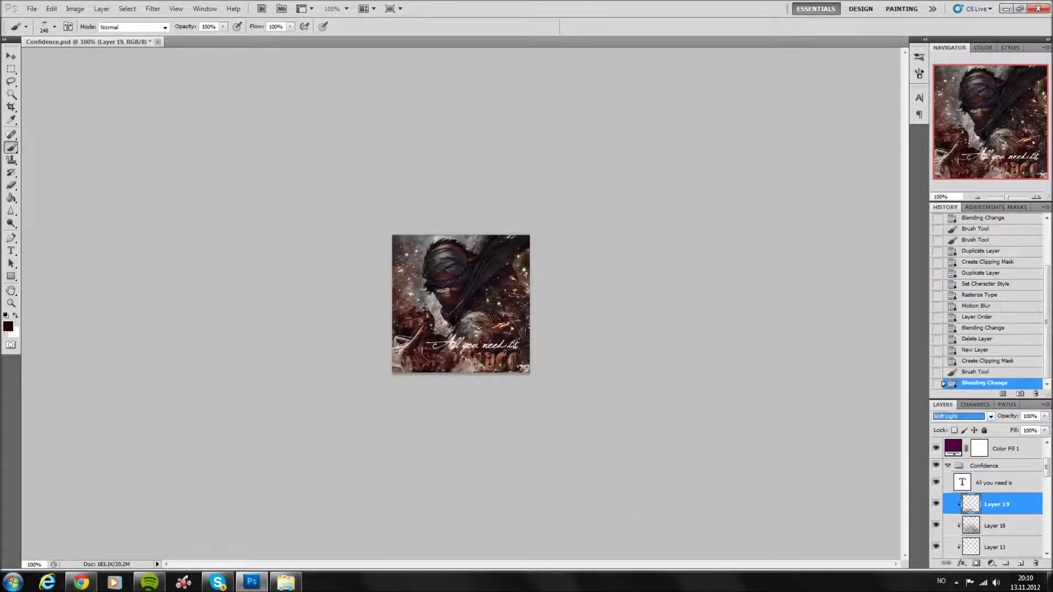
right_click(995, 504)
click(982, 289)
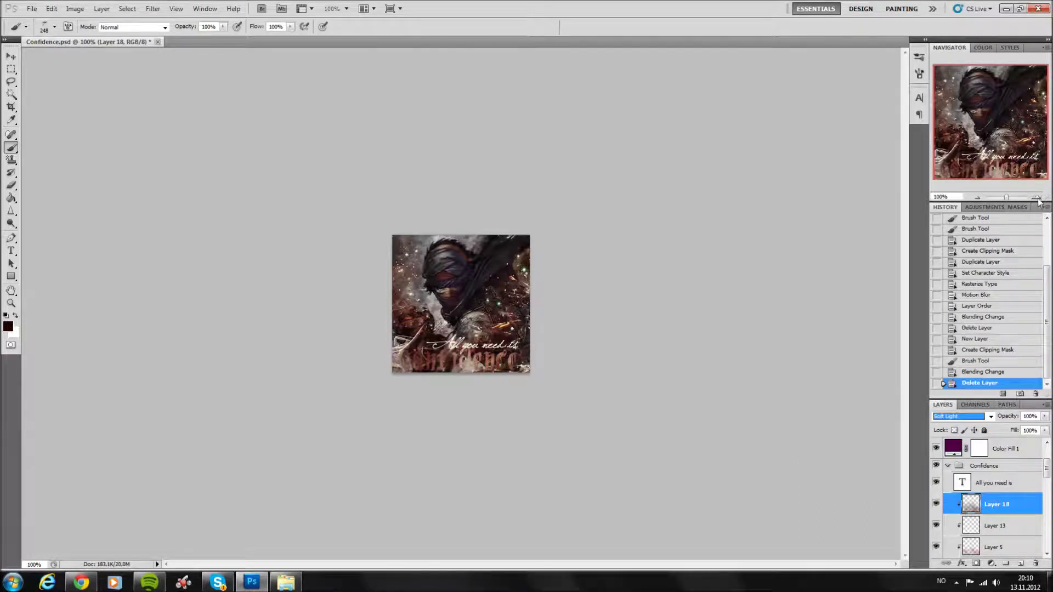
click(947, 467)
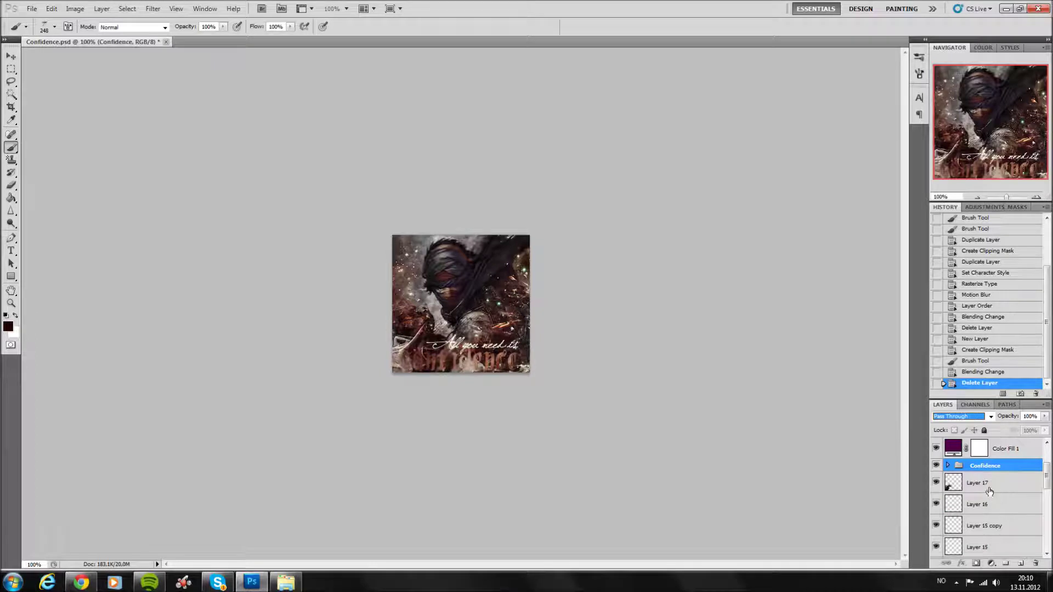
Add Layer 19 above Layer 17 and stamp scattered splatter texture near the image bottom.
click(990, 494)
click(1021, 563)
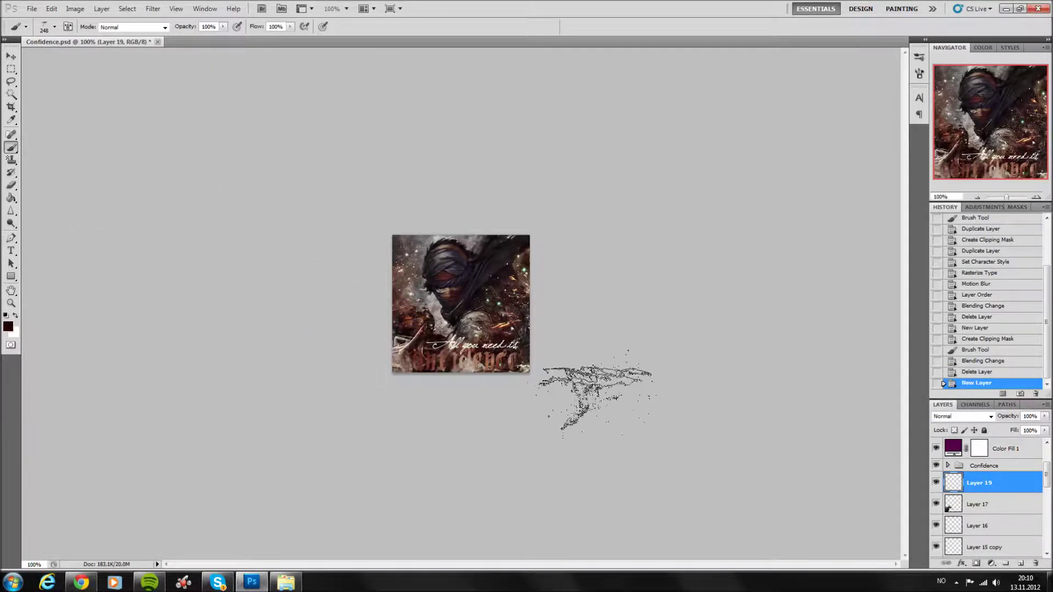
click(436, 373)
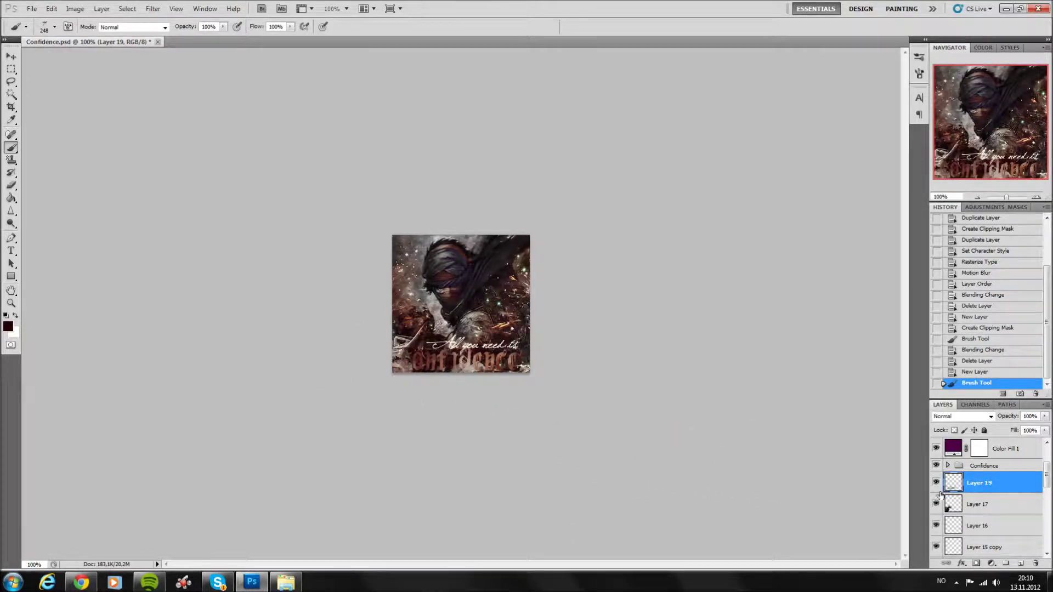
click(11, 56)
drag(362, 333, 361, 335)
click(11, 147)
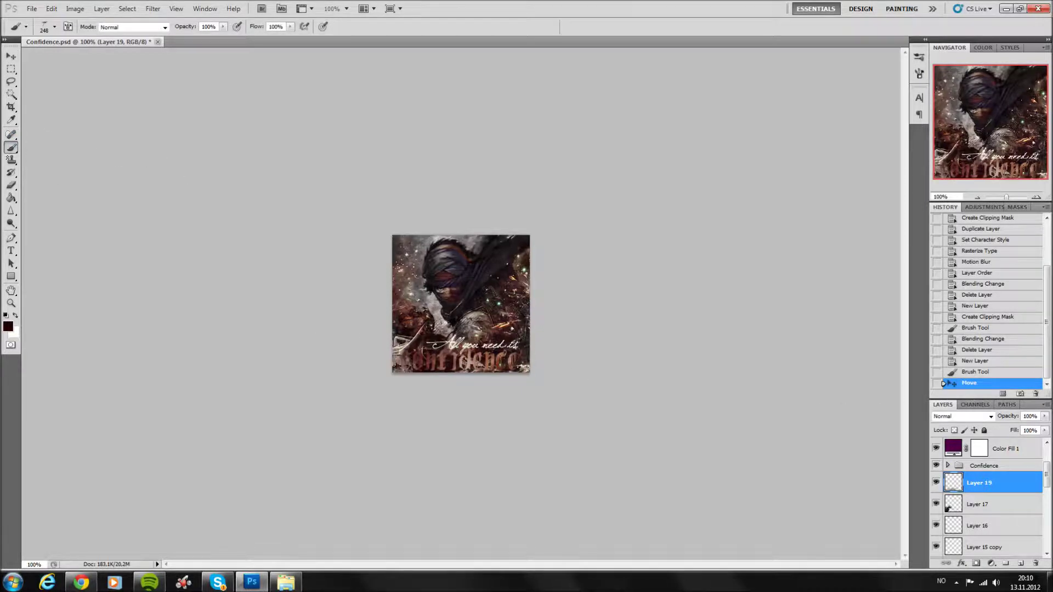
Add Layer 20, load the Fractals brush set and choose the 370 px fractal brush.
click(1021, 564)
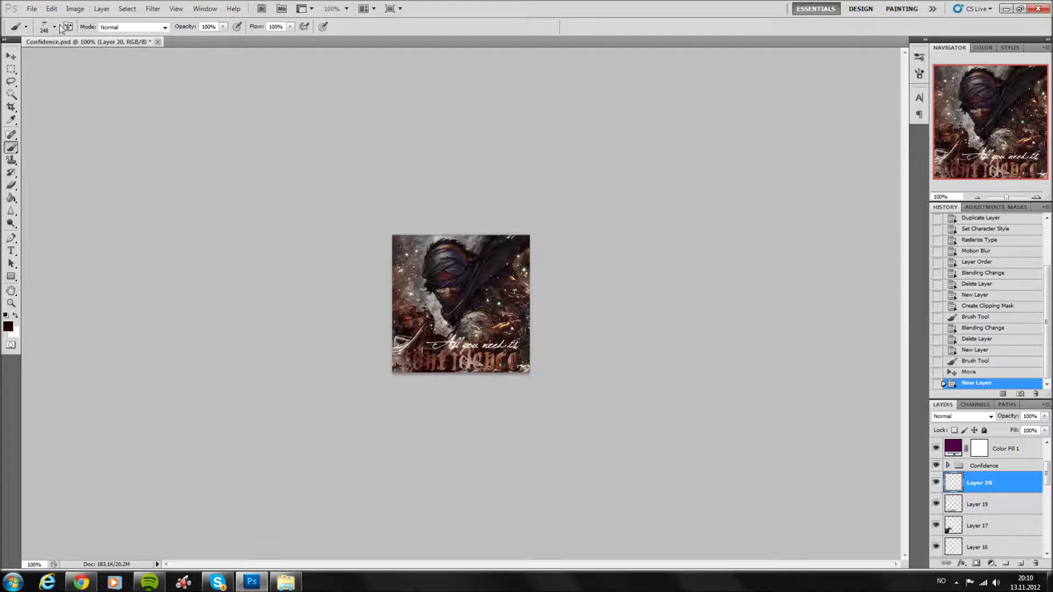
click(54, 27)
click(144, 45)
click(333, 17)
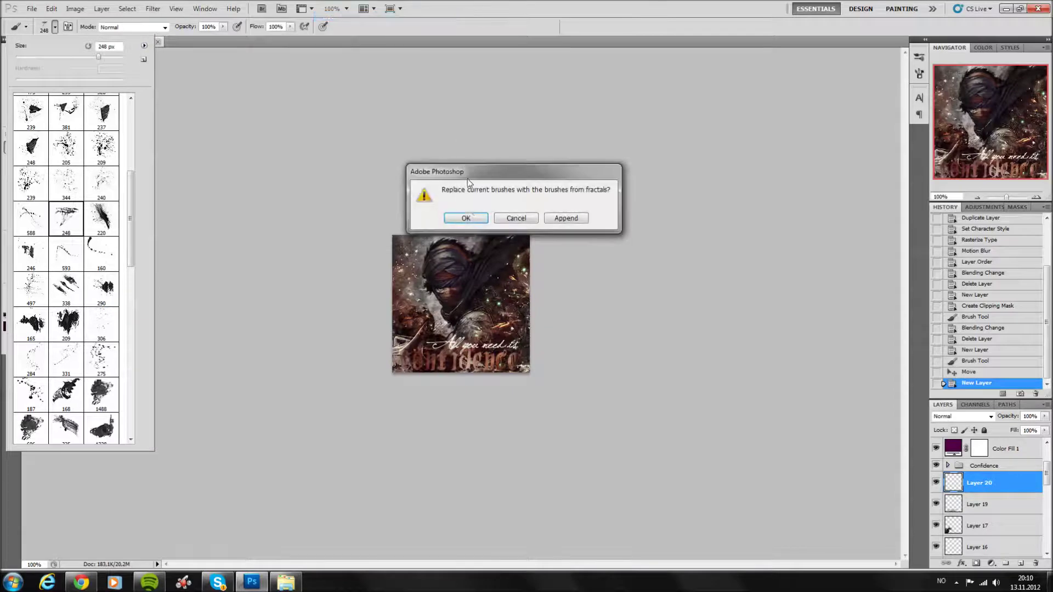
click(466, 218)
click(102, 111)
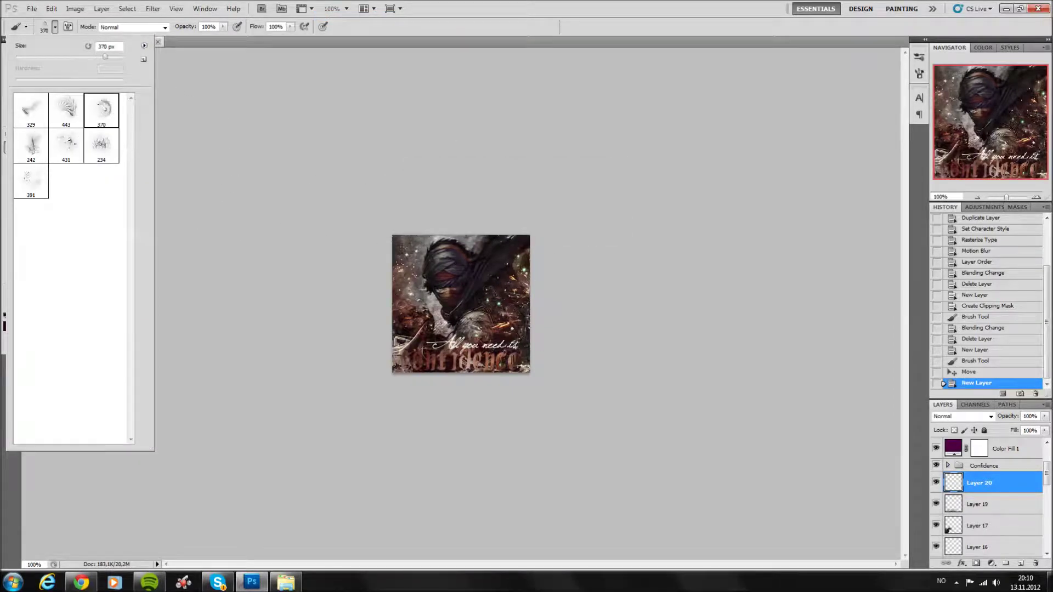
key(Return)
Stamp fractal strokes over the figure's face and move them up and left.
click(373, 337)
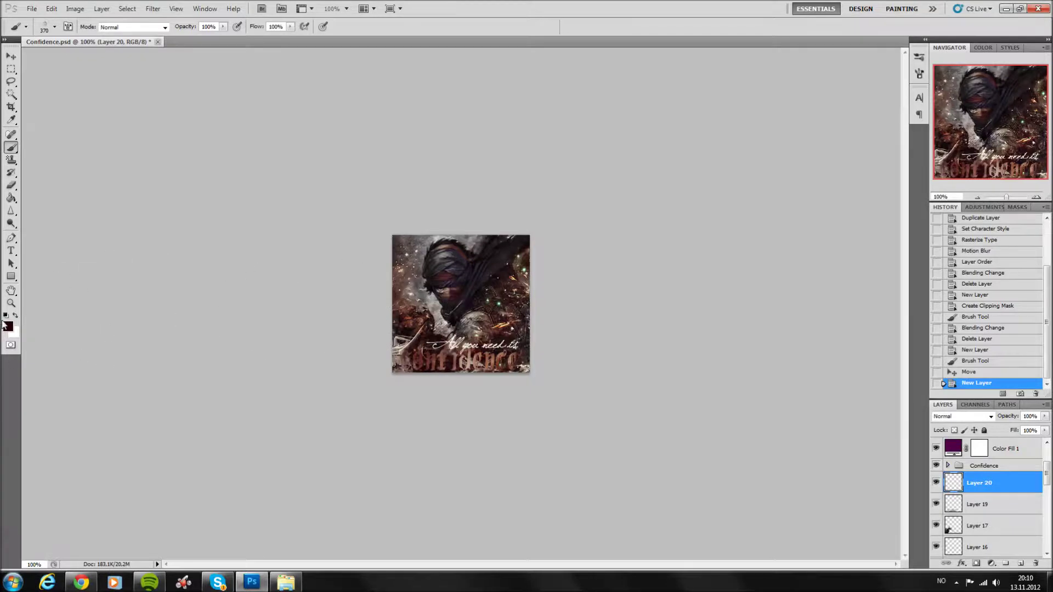
click(468, 301)
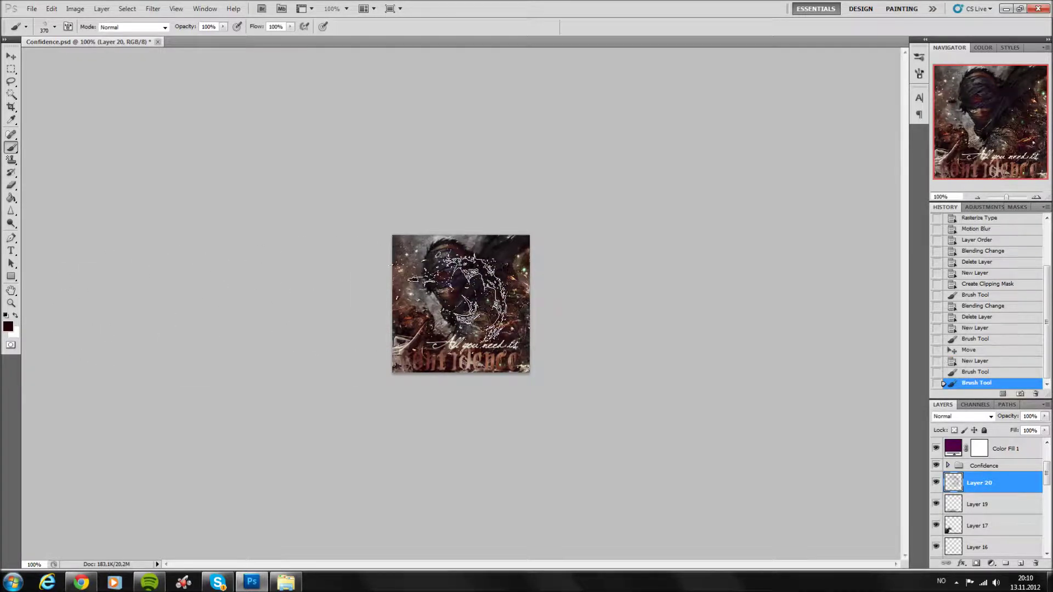
click(11, 56)
drag(466, 313, 390, 329)
click(936, 482)
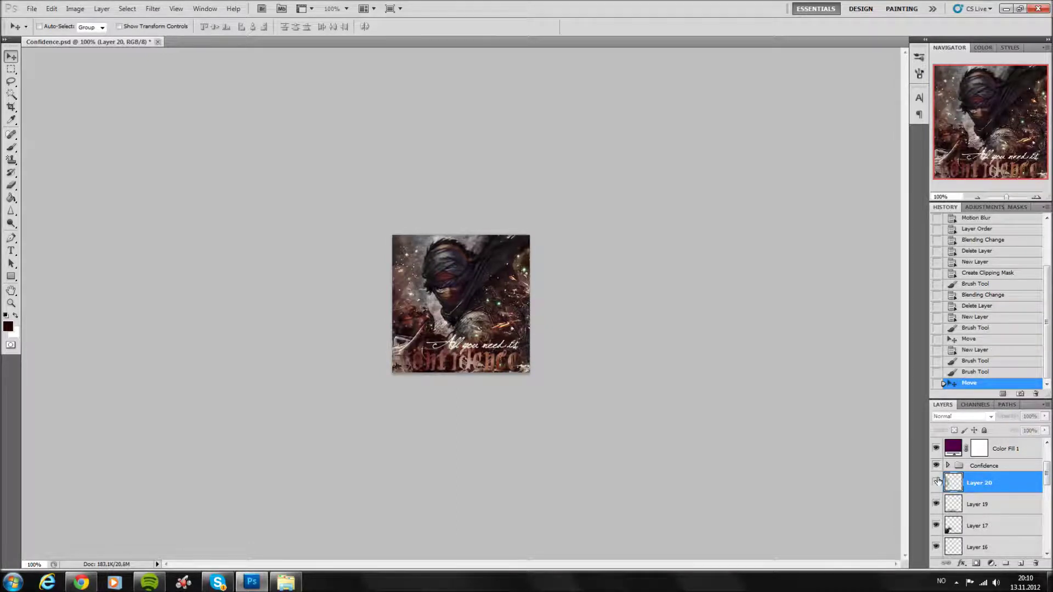
mouse_move(519, 400)
mouse_down()
mouse_move(461, 330)
mouse_move(550, 261)
mouse_up()
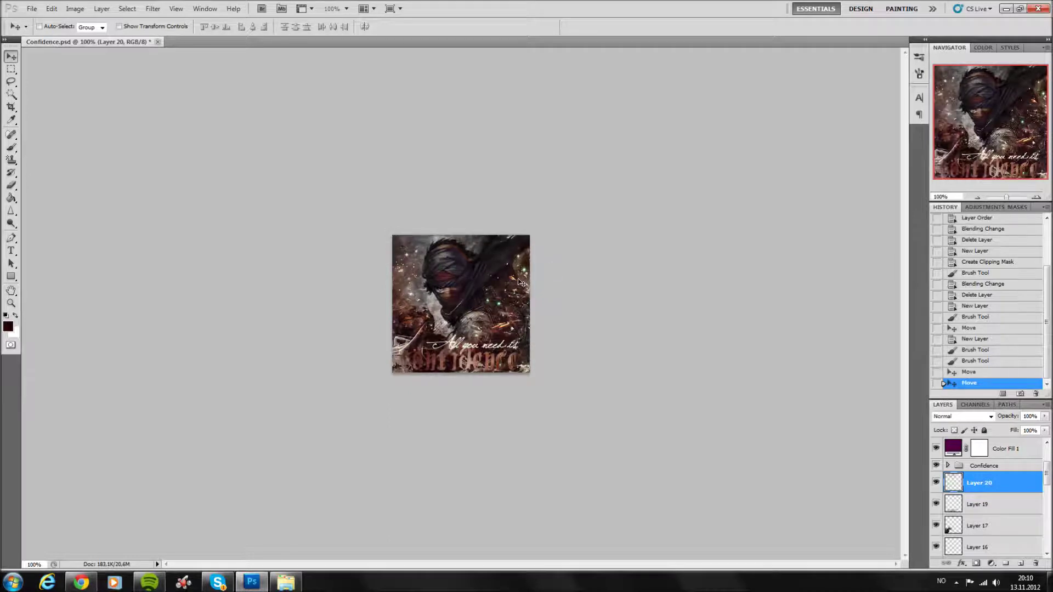
Erase parts of the fractal strokes, comparing the image with and without Layer 20.
click(11, 185)
drag(471, 258, 447, 290)
click(935, 482)
click(935, 482)
click(936, 482)
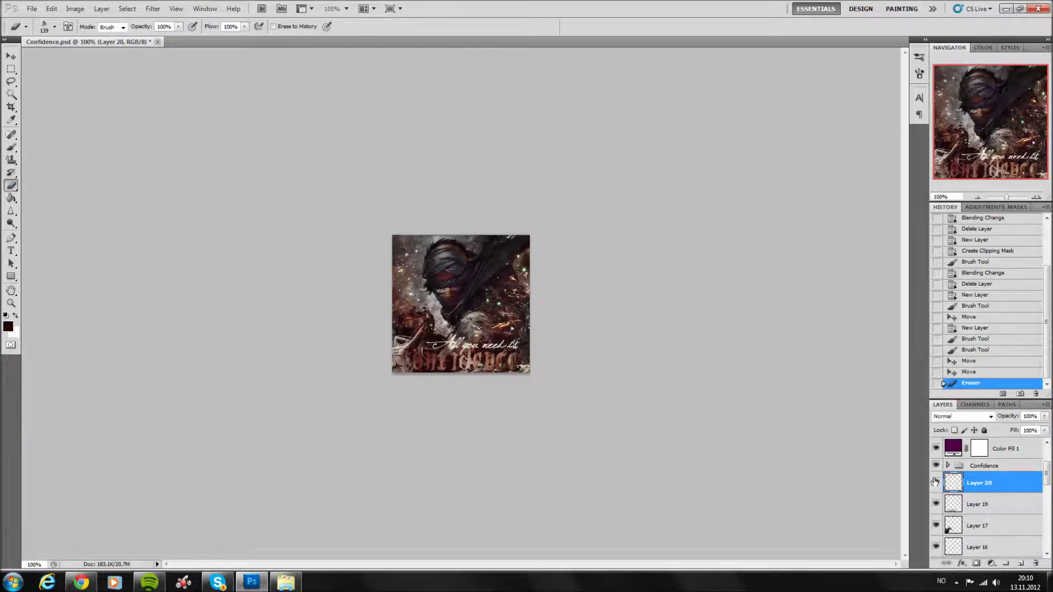
click(935, 483)
click(935, 482)
click(1005, 451)
Add a dark red Color Fill 2 layer in Exclusion at 52%, moved to the stack top.
click(991, 564)
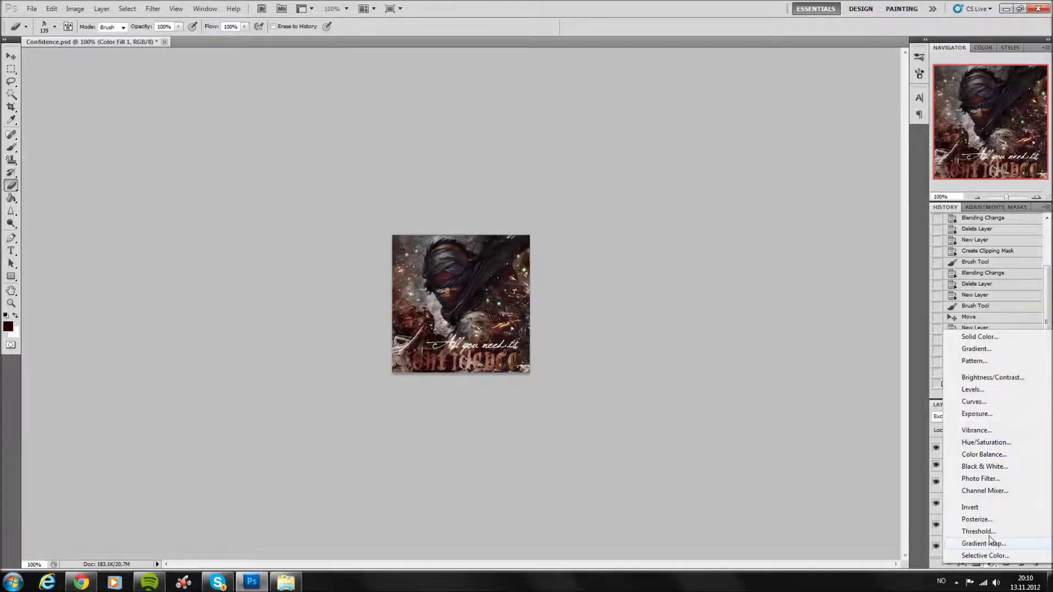
click(978, 343)
text(124)
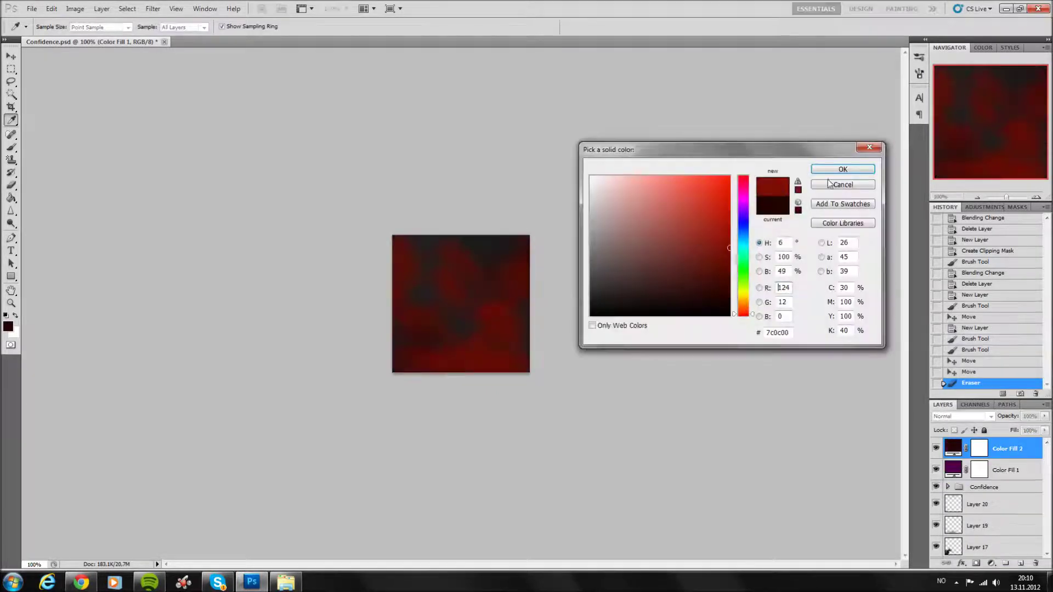
click(828, 170)
click(982, 417)
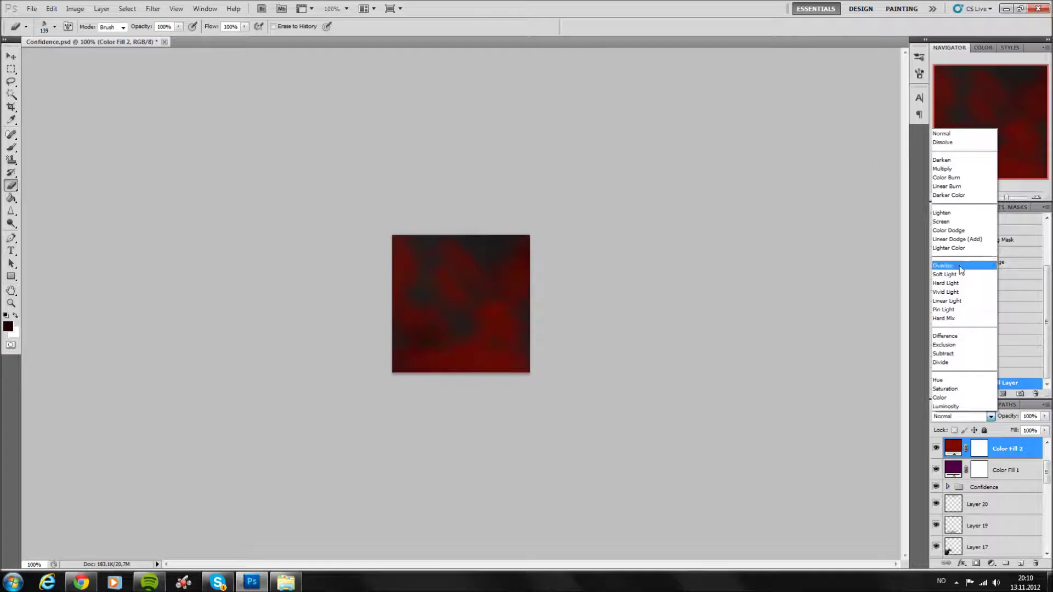
click(957, 345)
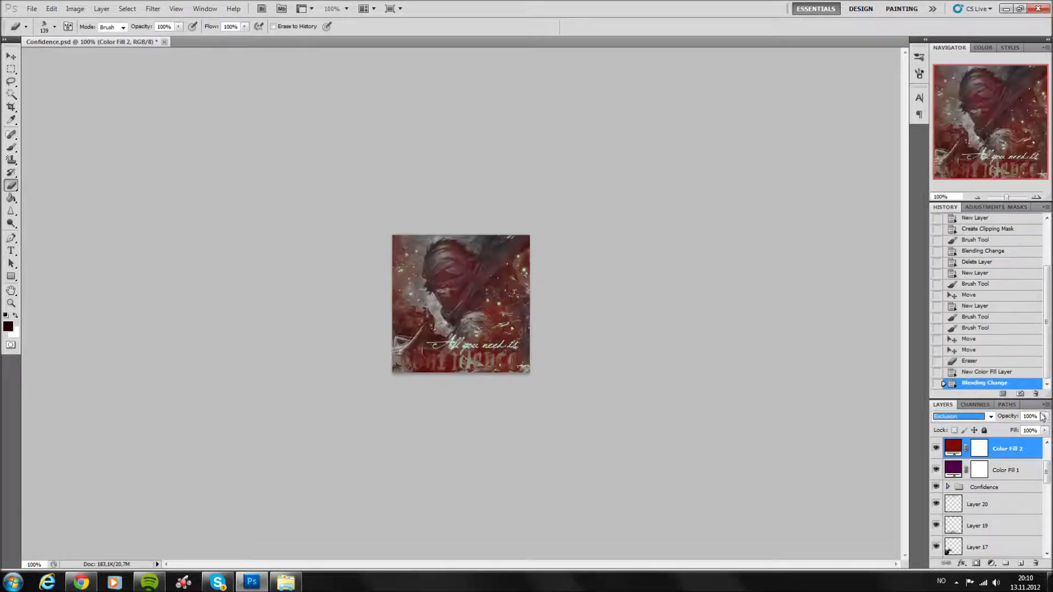
drag(1045, 417, 1017, 464)
drag(1012, 513, 1007, 451)
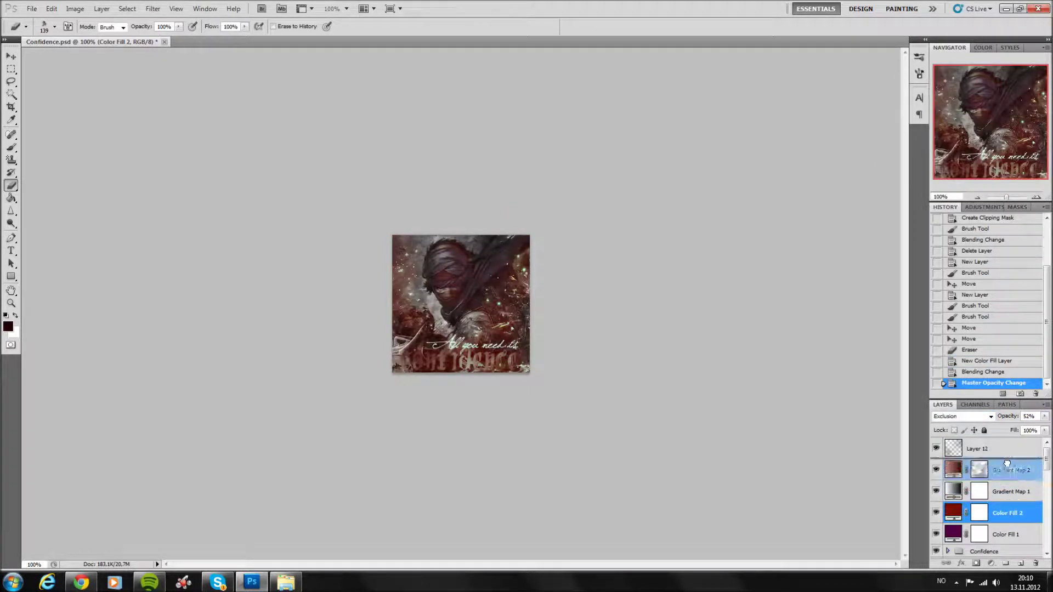
Lower Color Fill 2's opacity to 33%, comparing the image with and without it.
click(937, 449)
click(936, 449)
drag(1045, 417, 1008, 427)
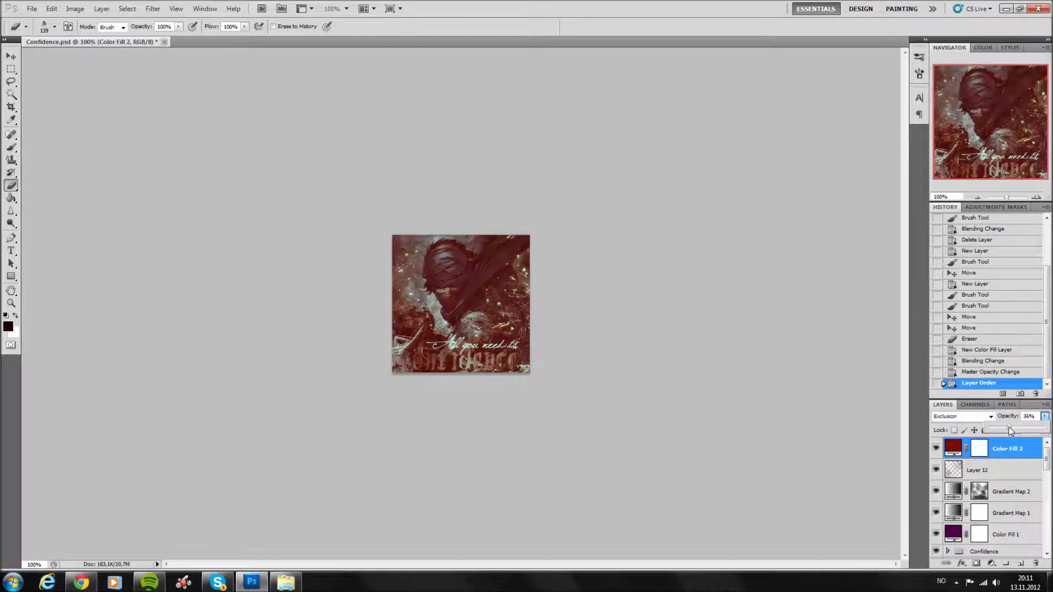
drag(1013, 405, 1014, 334)
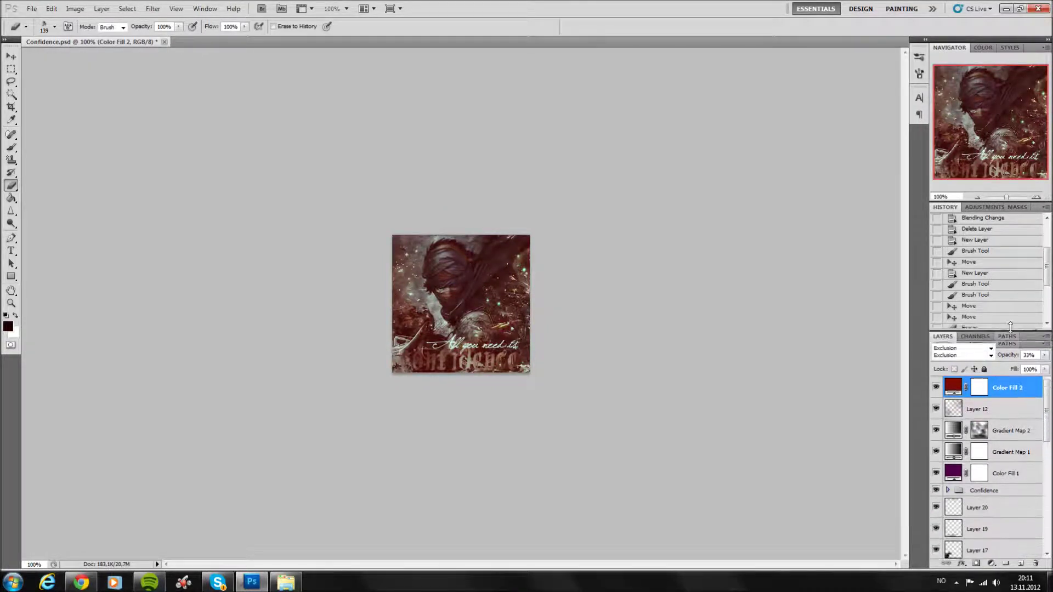
click(936, 378)
click(937, 378)
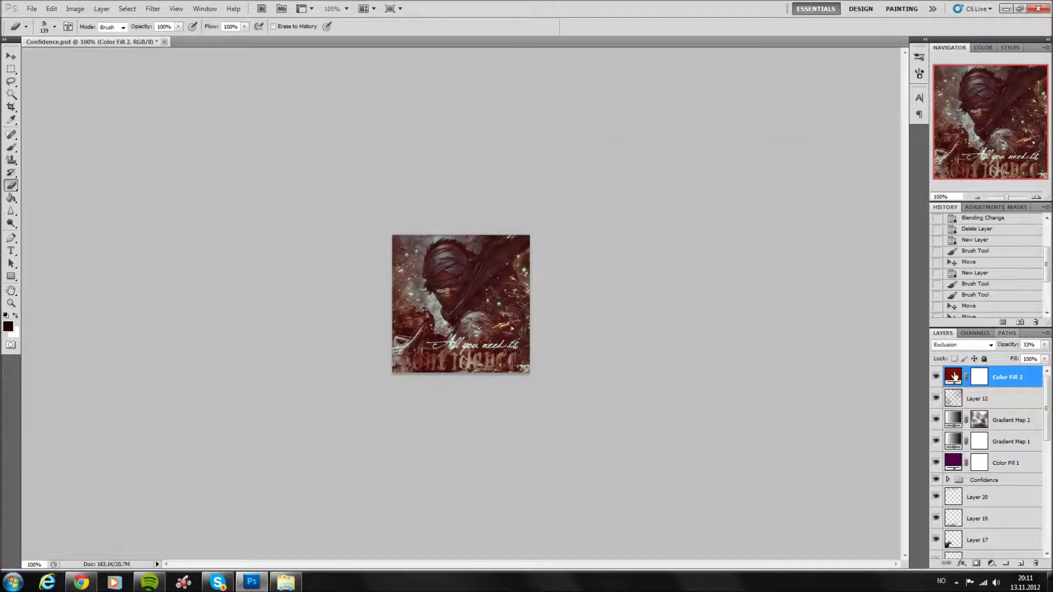
Recolour Color Fill 2 from dark red to a darker olive-brown.
double_click(955, 376)
drag(741, 269, 747, 304)
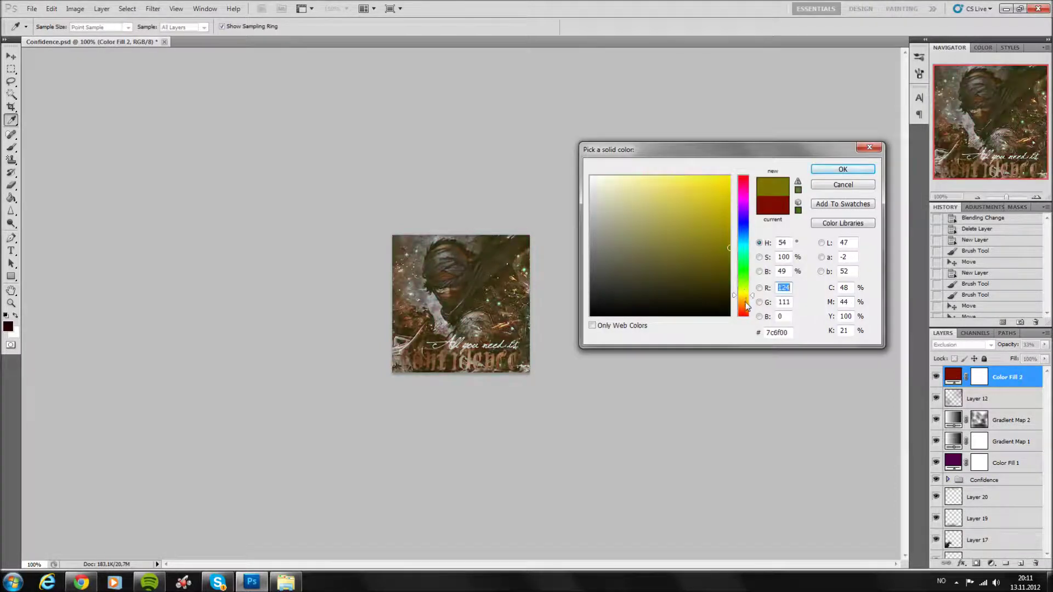
click(730, 266)
click(844, 170)
click(992, 564)
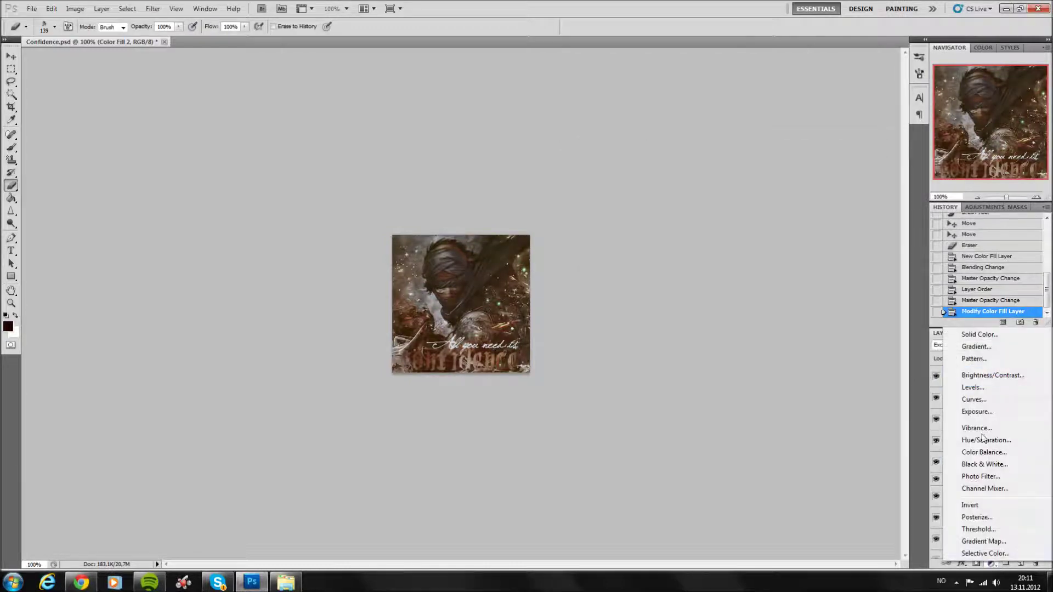
Add a Brightness/Contrast layer with contrast 23 and an S-curve Curves adjustment layer.
click(982, 377)
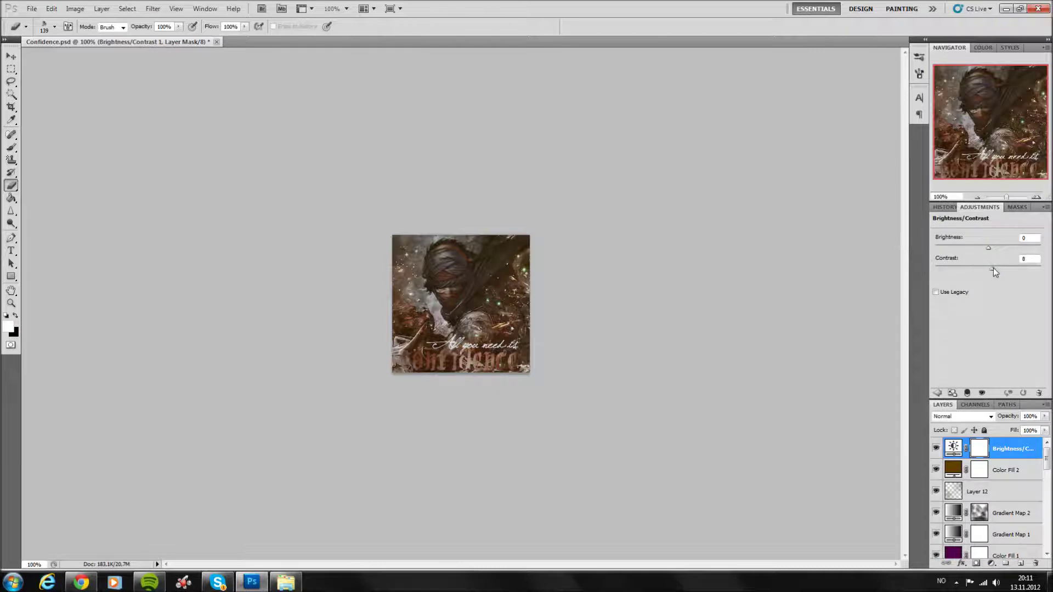
drag(997, 267, 1000, 268)
click(11, 56)
click(993, 563)
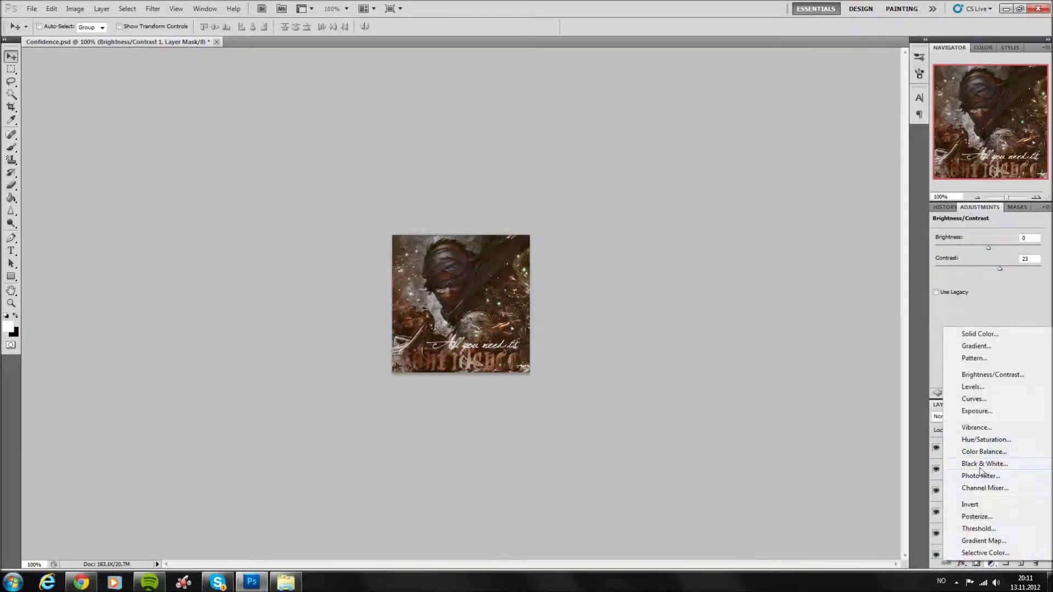
click(974, 400)
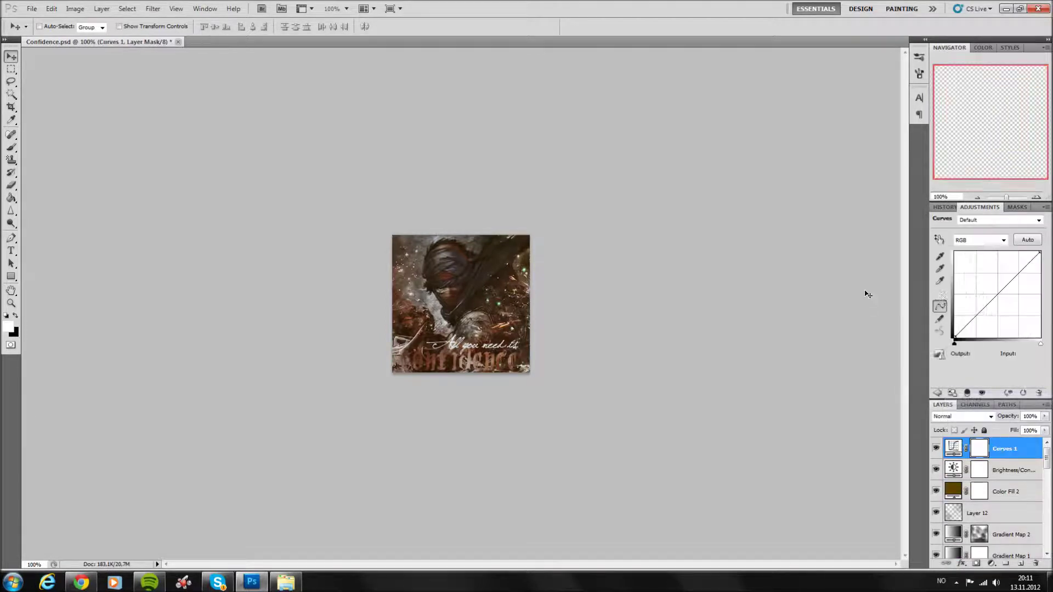
drag(973, 317, 977, 320)
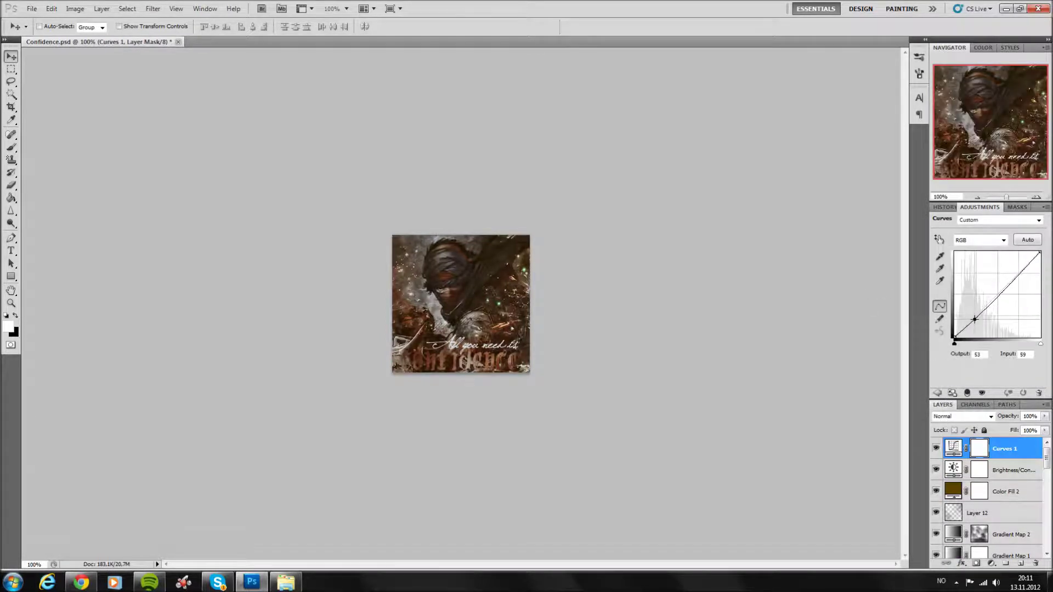
drag(1014, 278, 1015, 276)
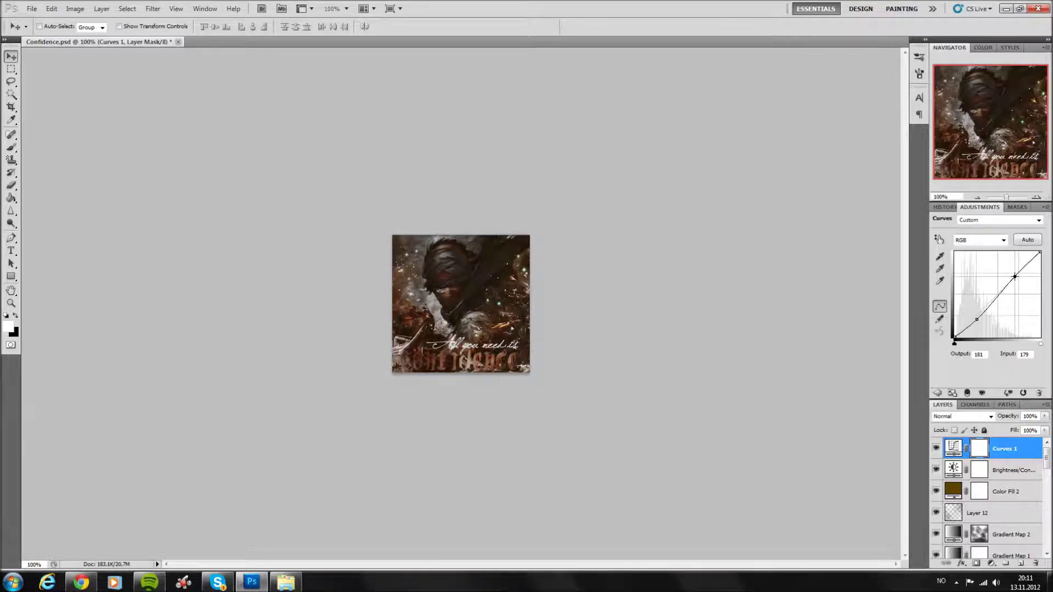
Group Curves 1 through Color Fill 1 into a new layer group.
click(945, 206)
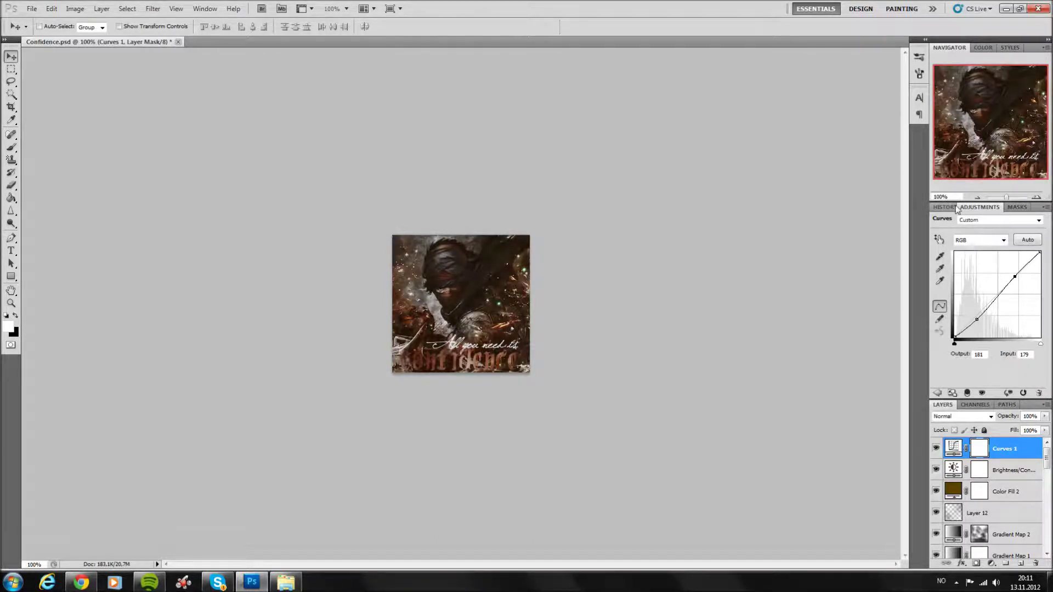
click(1005, 563)
shift+click(1003, 510)
drag(1002, 510, 949, 375)
click(949, 373)
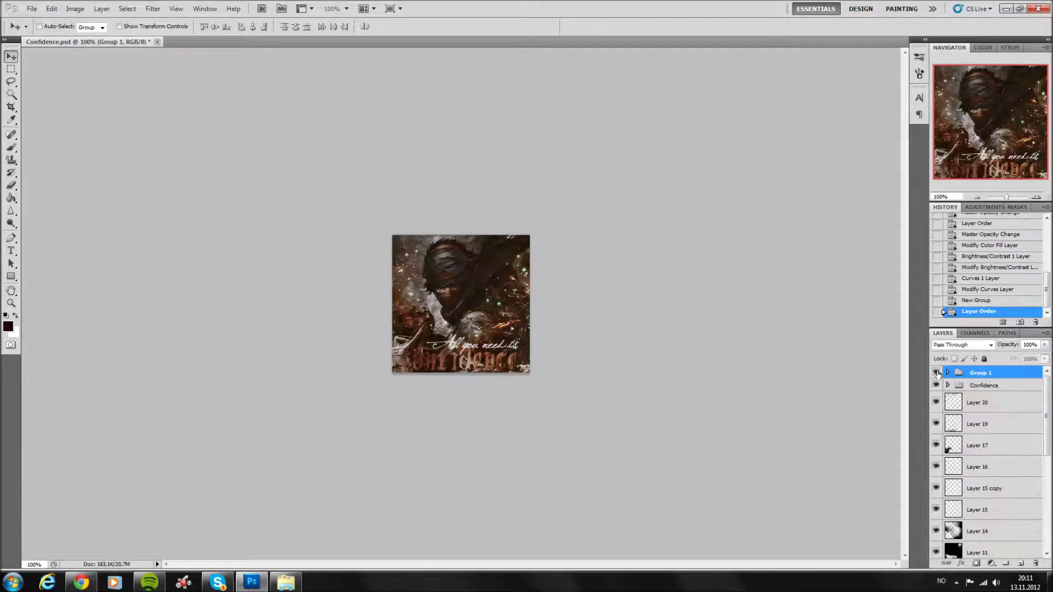
click(936, 373)
Rename the group 'Fill light' and toggle it off and on to compare.
double_click(982, 374)
text(Fill light)
key(Return)
click(936, 373)
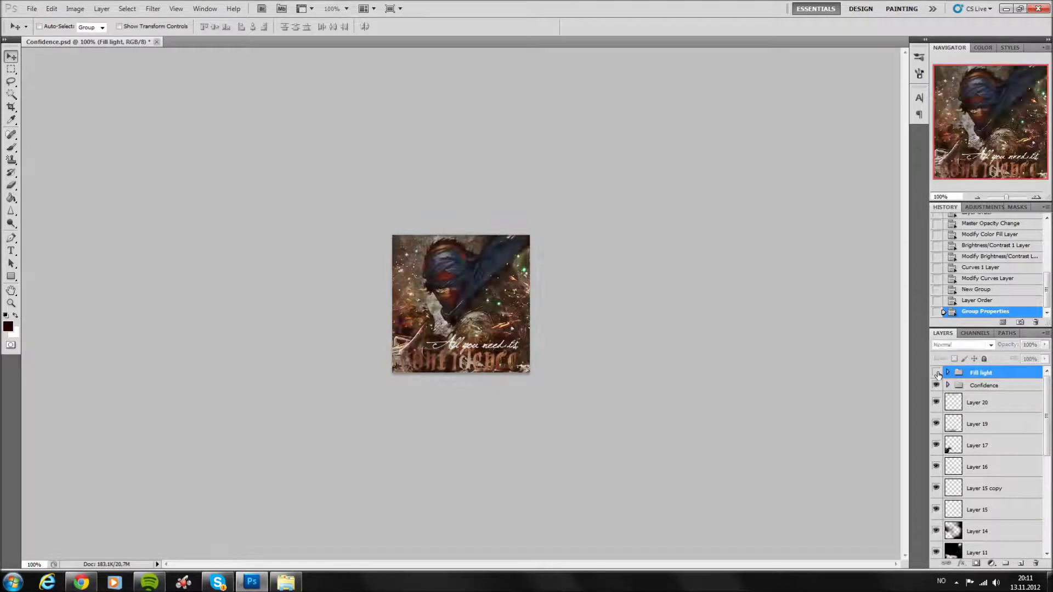
click(936, 373)
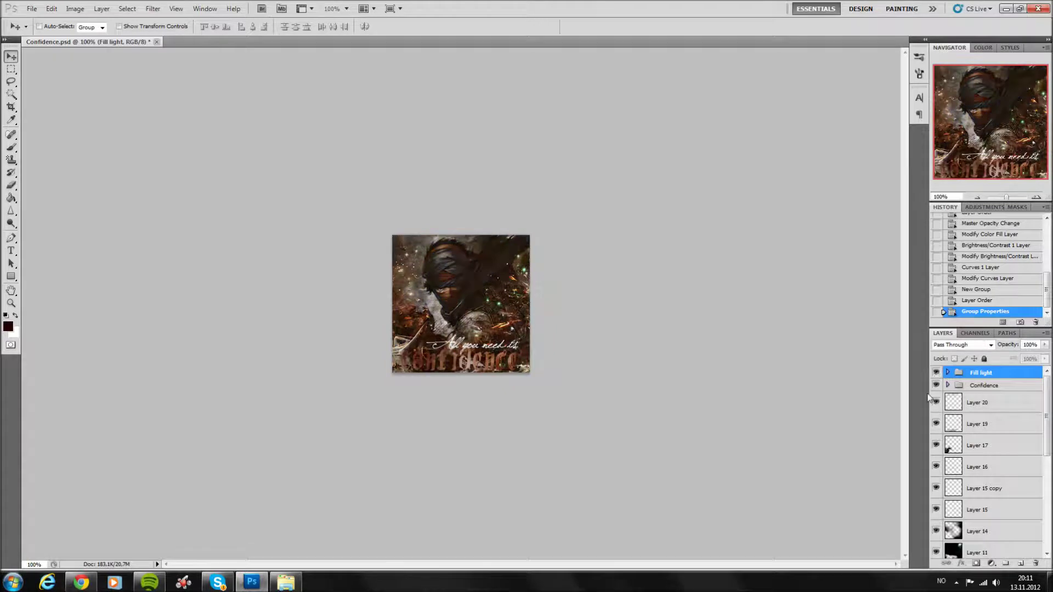
Expand the Confidence group and select and show the Confidence copy 2 text layer.
click(948, 385)
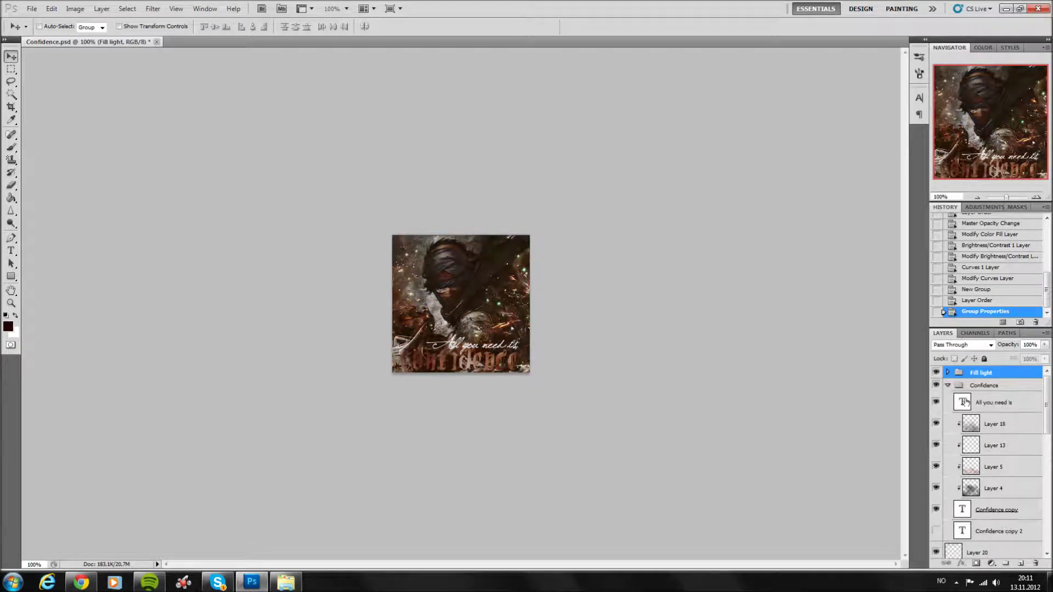
click(994, 488)
click(998, 510)
scroll(1003, 512, down, 1)
click(998, 506)
click(936, 506)
click(935, 505)
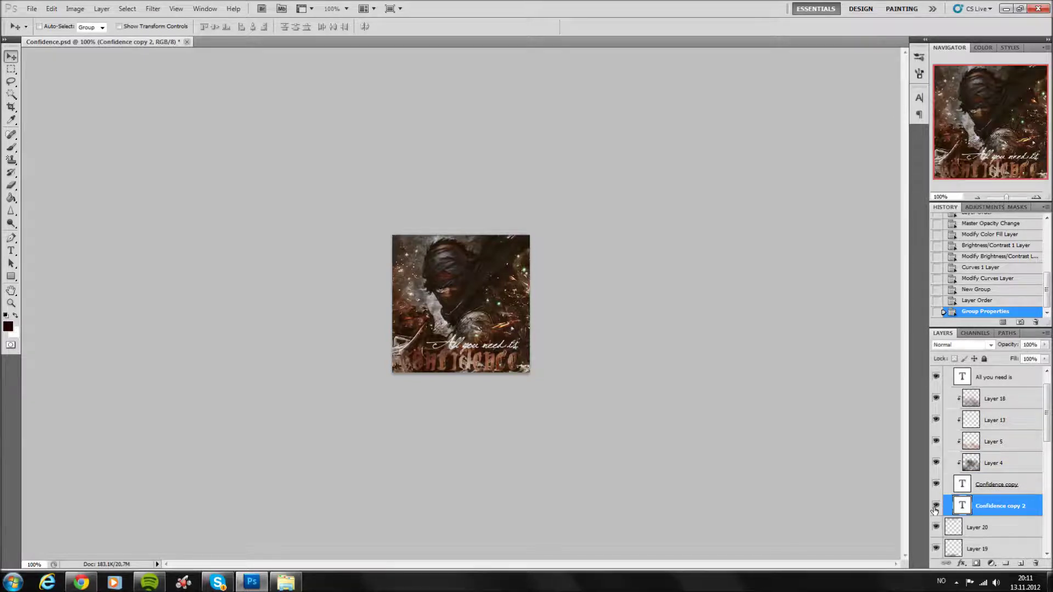
Rasterize Confidence copy 2 and apply a Gaussian blur to it.
click(127, 8)
mouse_move(159, 109)
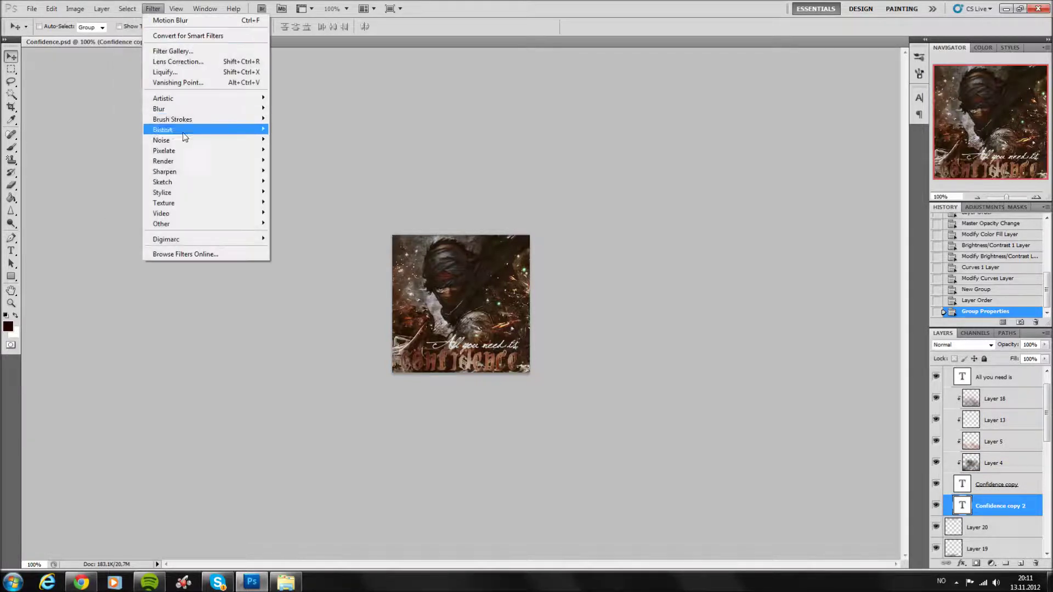
click(304, 185)
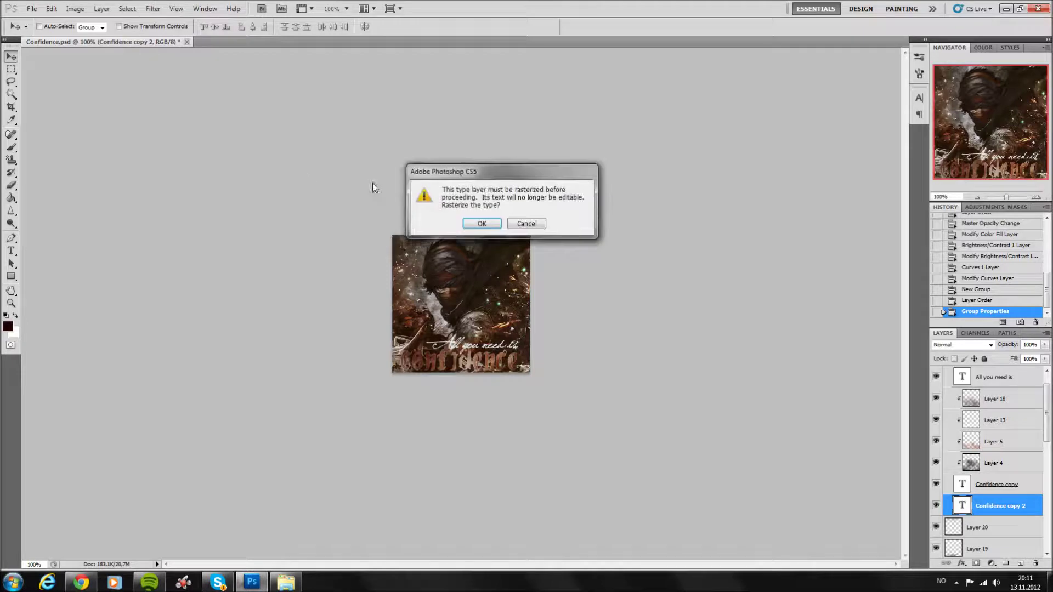
click(526, 220)
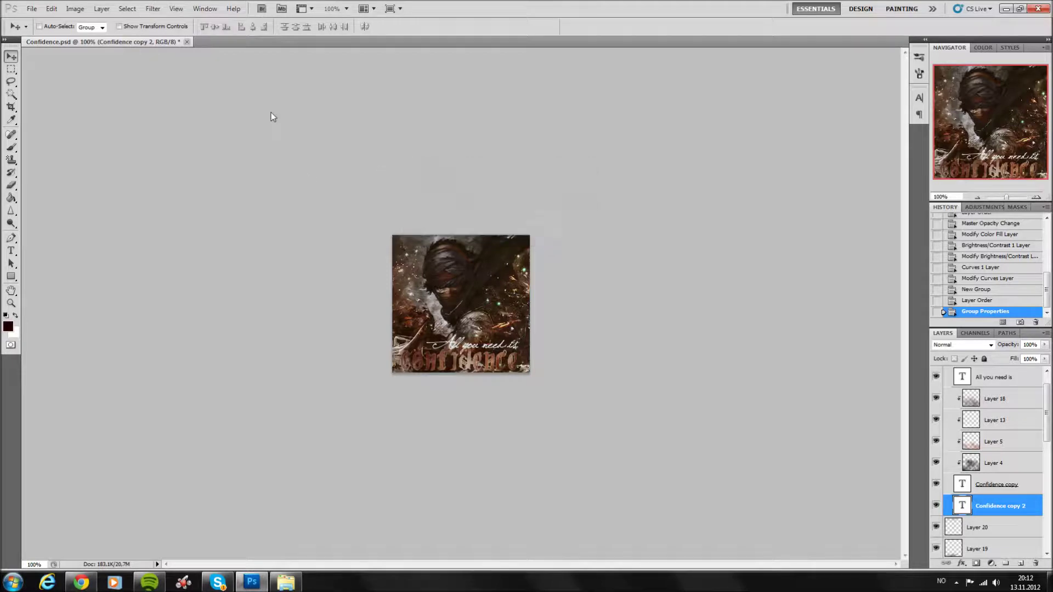
click(154, 8)
mouse_move(206, 108)
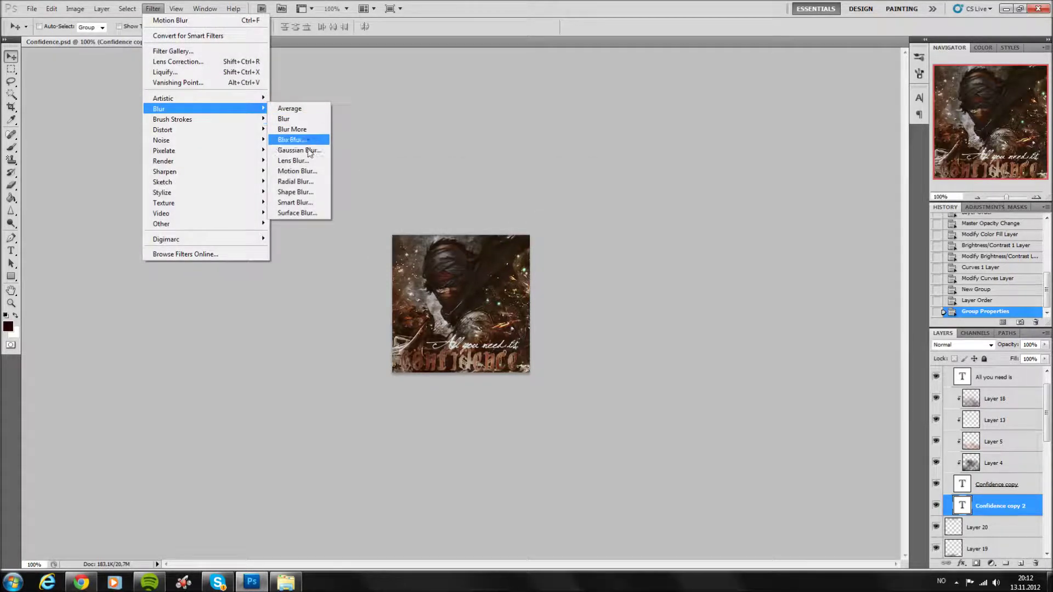
click(296, 149)
click(479, 223)
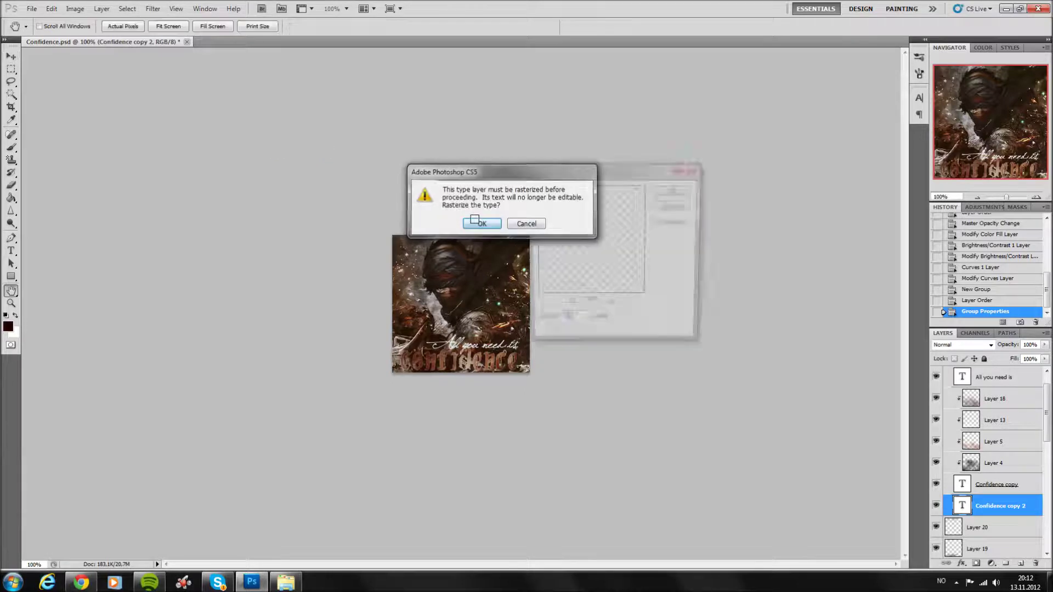
click(659, 196)
Move the blurred copy above Layer 18, try Soft Light blending, then delete the layer.
key(v)
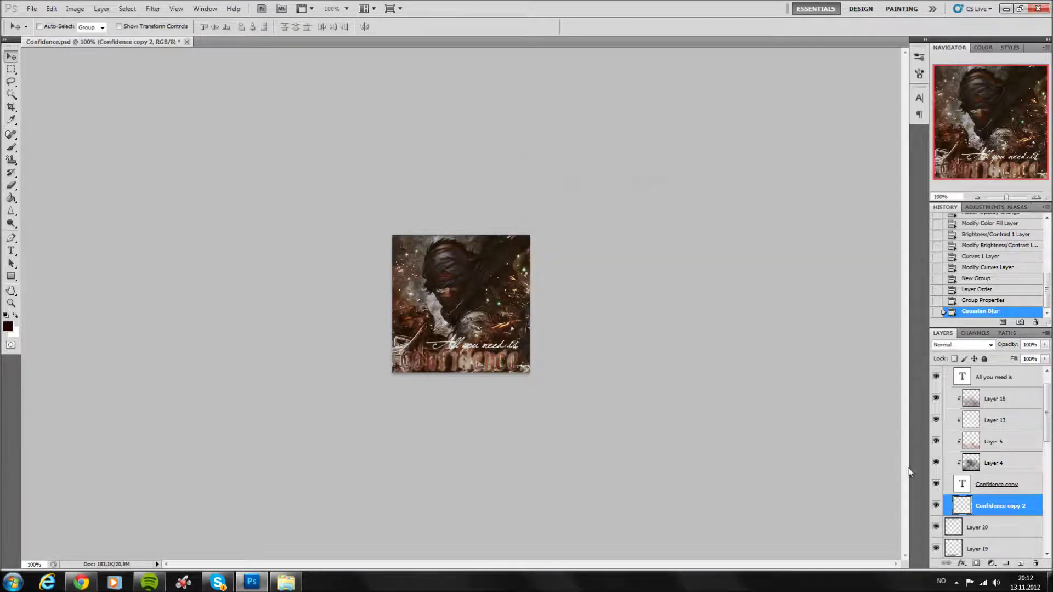
drag(1001, 506, 1000, 409)
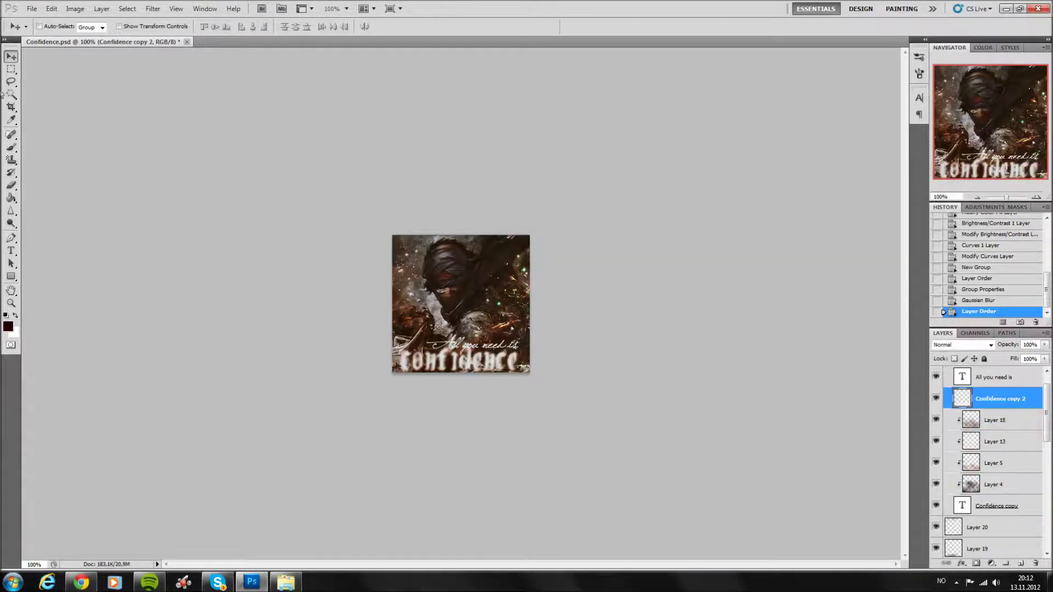
drag(370, 356, 374, 357)
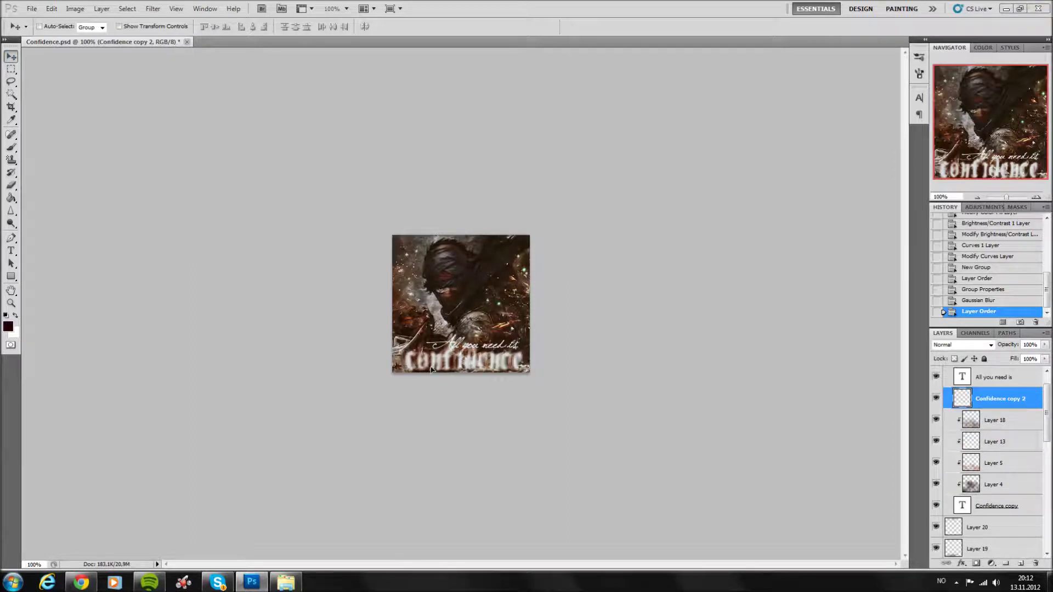
click(991, 345)
click(955, 205)
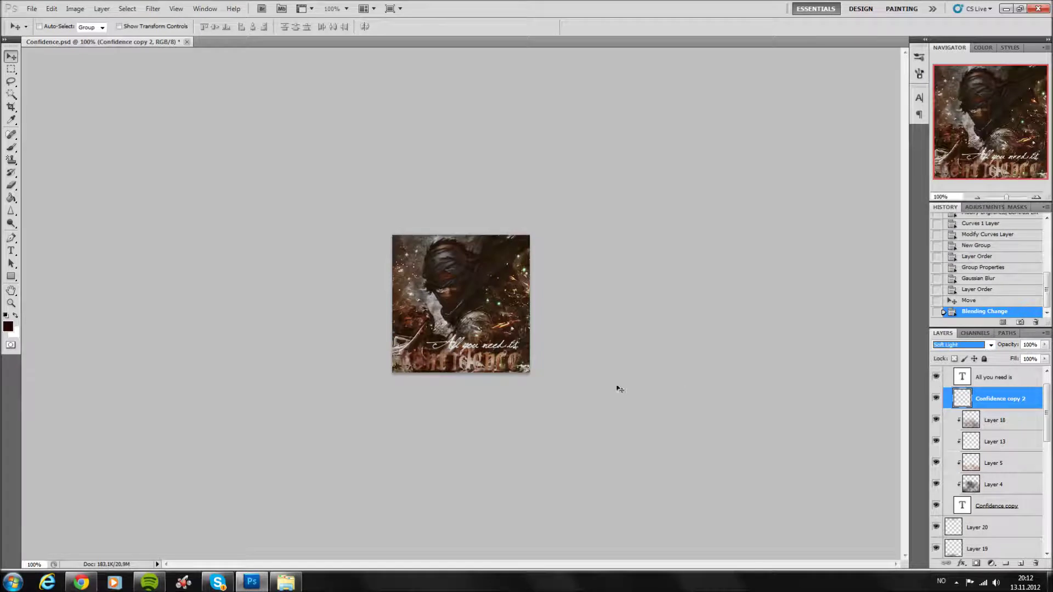
click(505, 394)
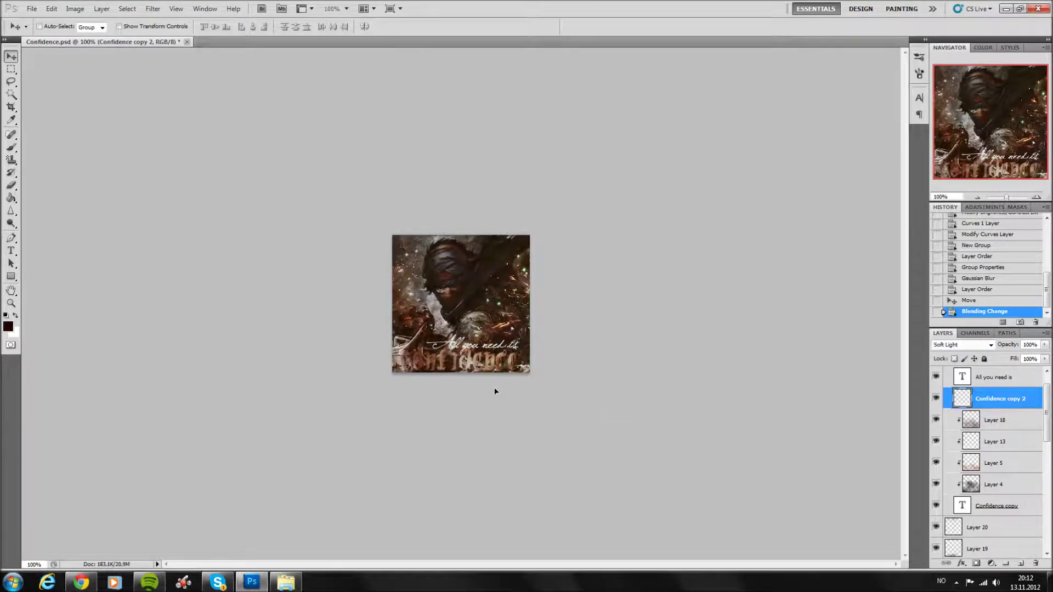
drag(495, 391, 759, 387)
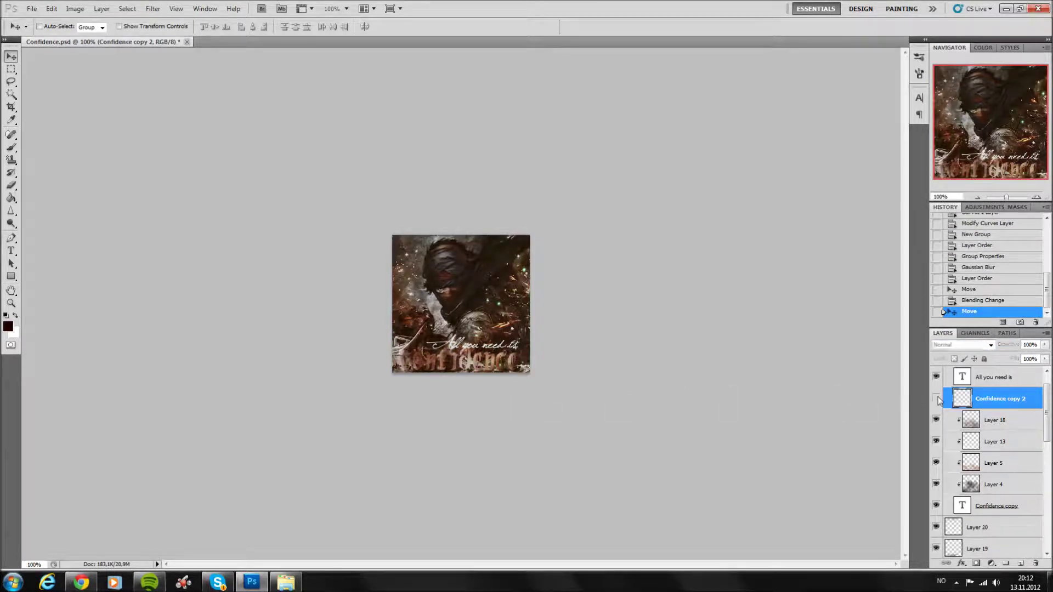
right_click(997, 400)
click(972, 187)
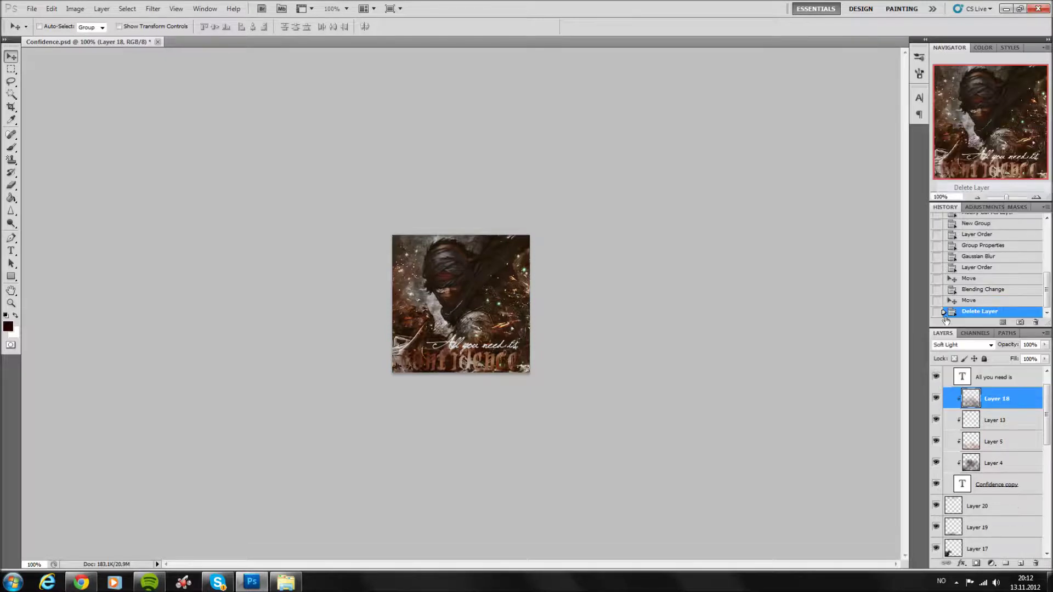
Add a new layer clipped above Layer 18 inside the Confidence group.
scroll(965, 436, up, 1)
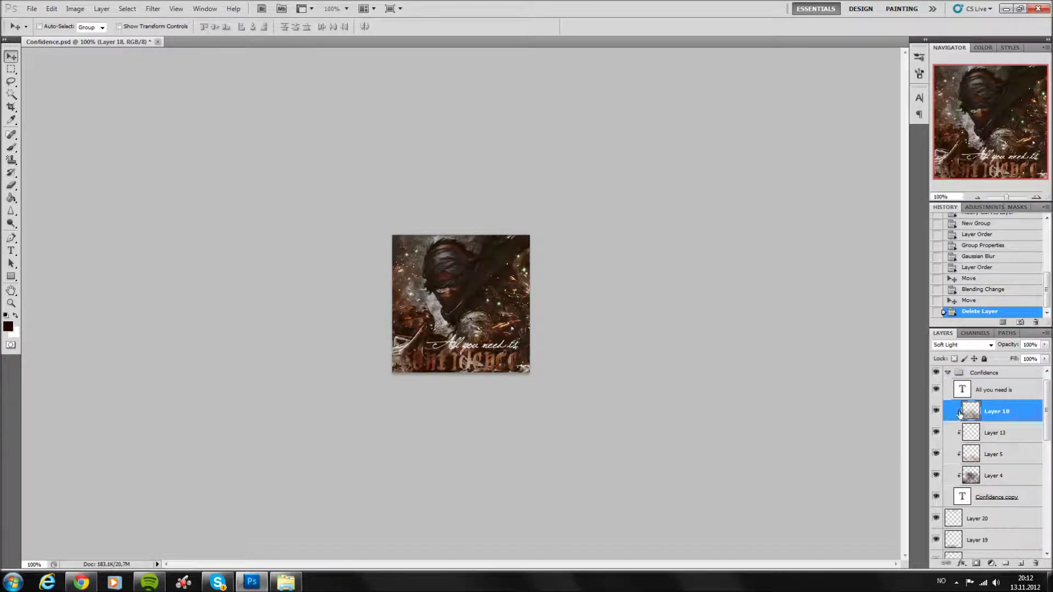
click(948, 373)
click(936, 375)
click(937, 375)
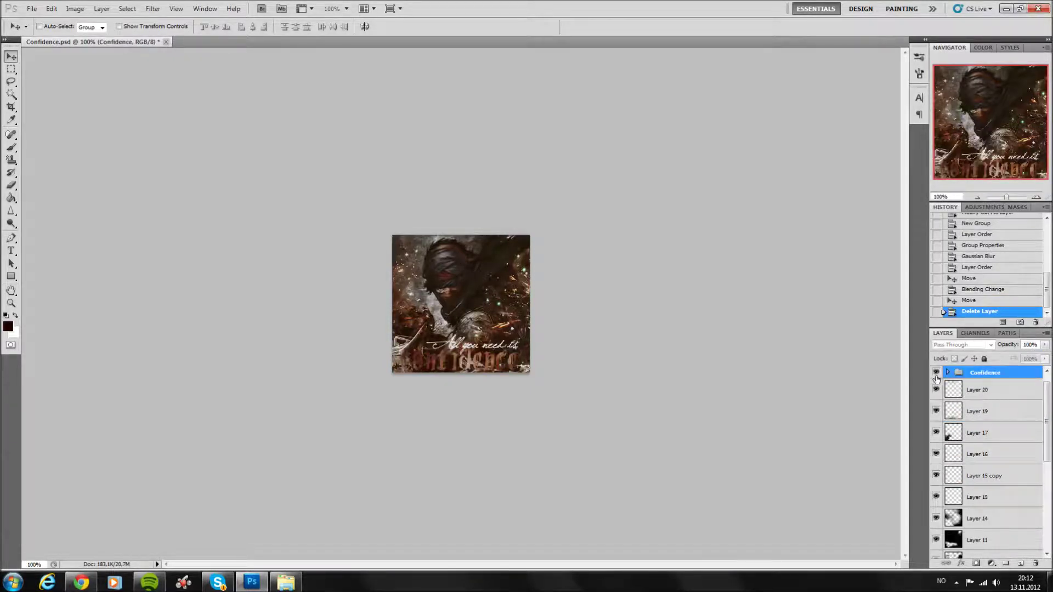
click(937, 374)
click(948, 372)
click(997, 420)
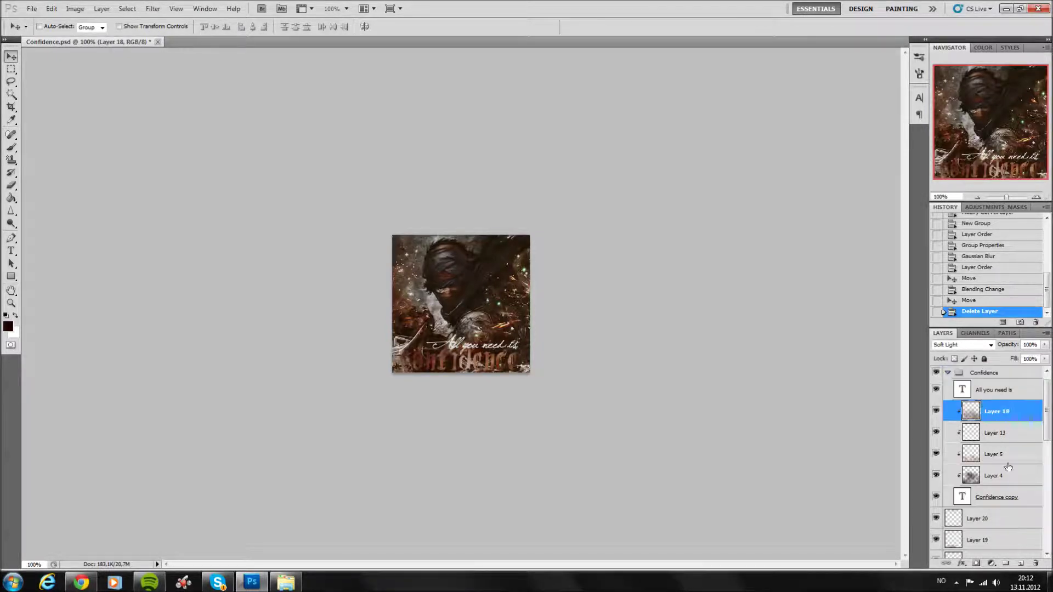
click(1021, 564)
key(ctrl+alt+g)
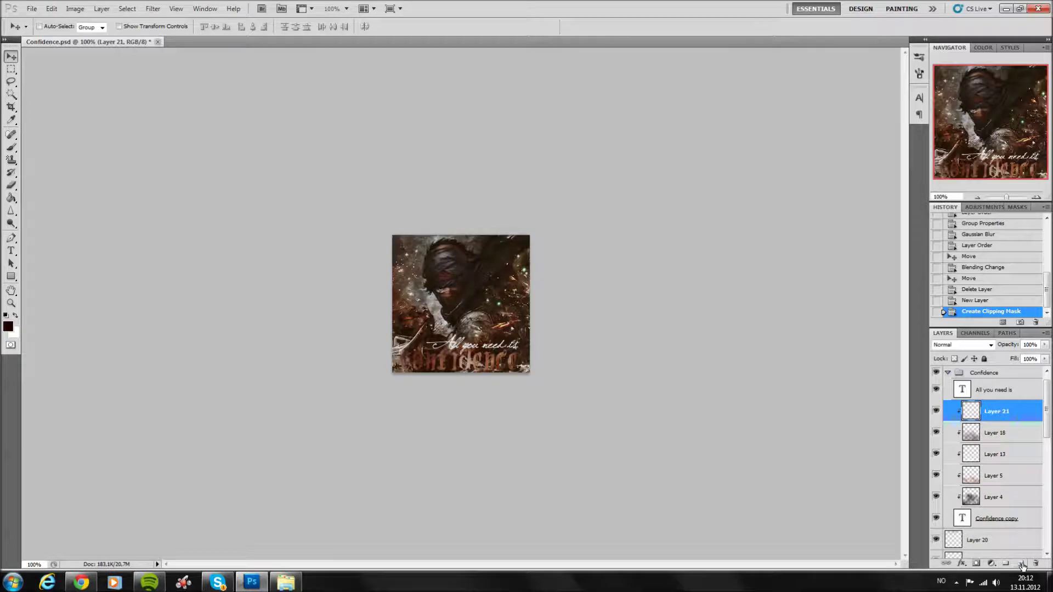
Brighten the Confidence lettering with brush strokes, then add another clipped empty layer.
click(1036, 197)
click(1036, 197)
click(1036, 197)
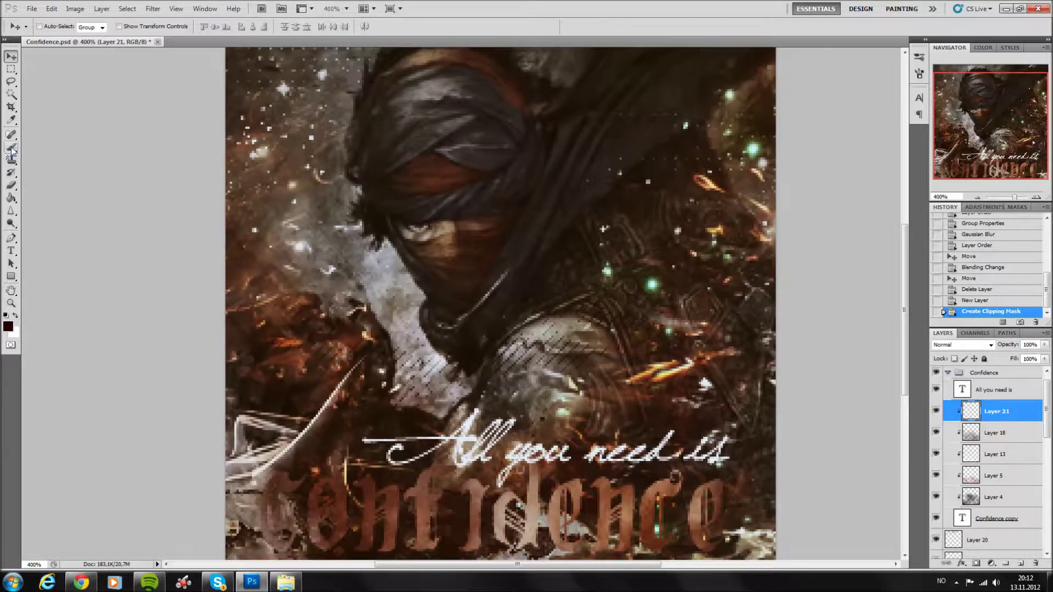
click(12, 148)
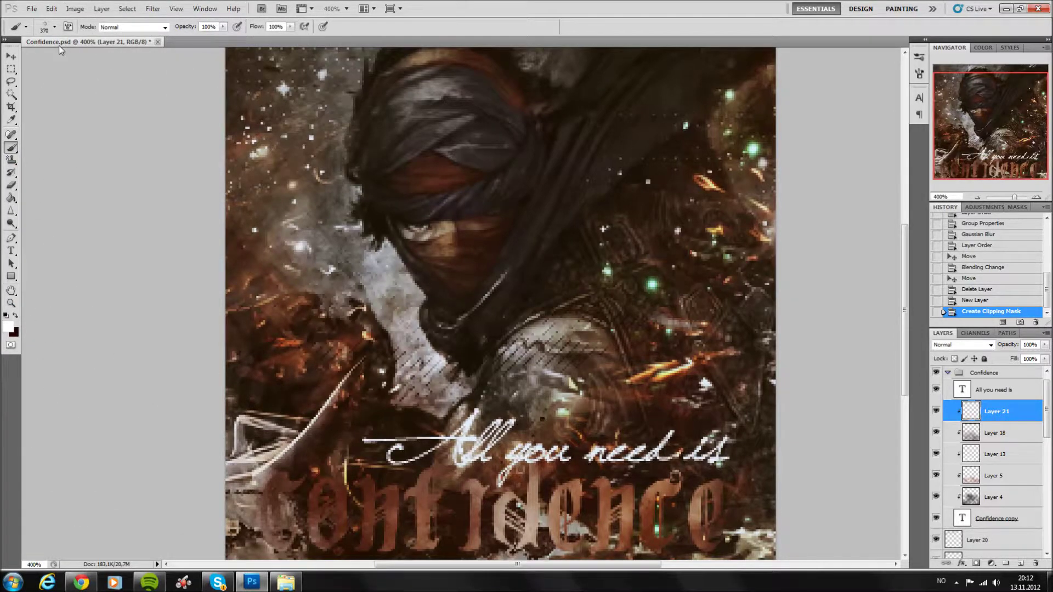
click(975, 198)
click(976, 199)
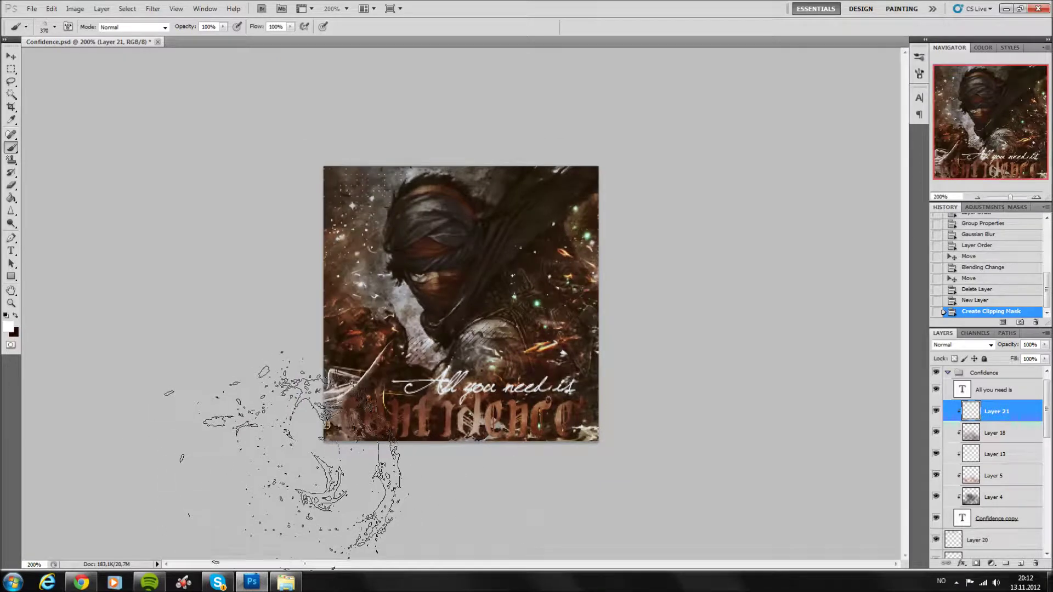
click(286, 464)
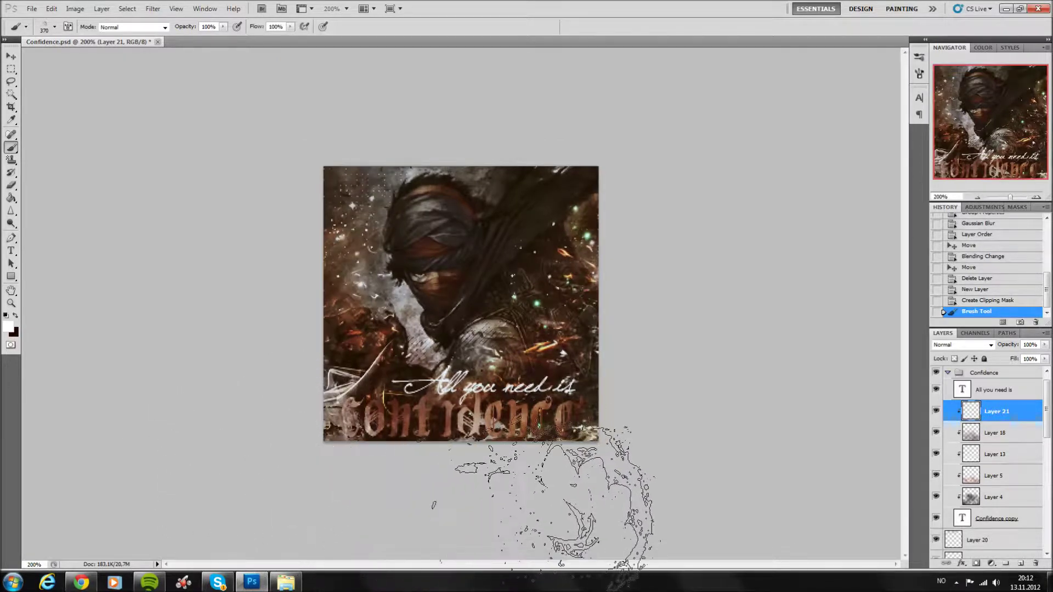
click(438, 477)
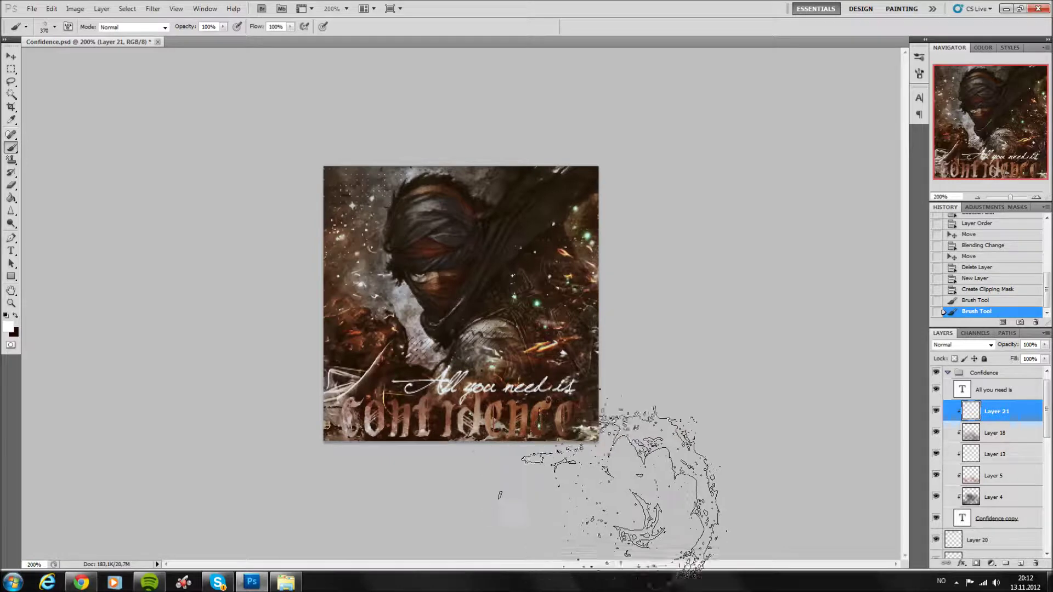
click(637, 497)
click(655, 523)
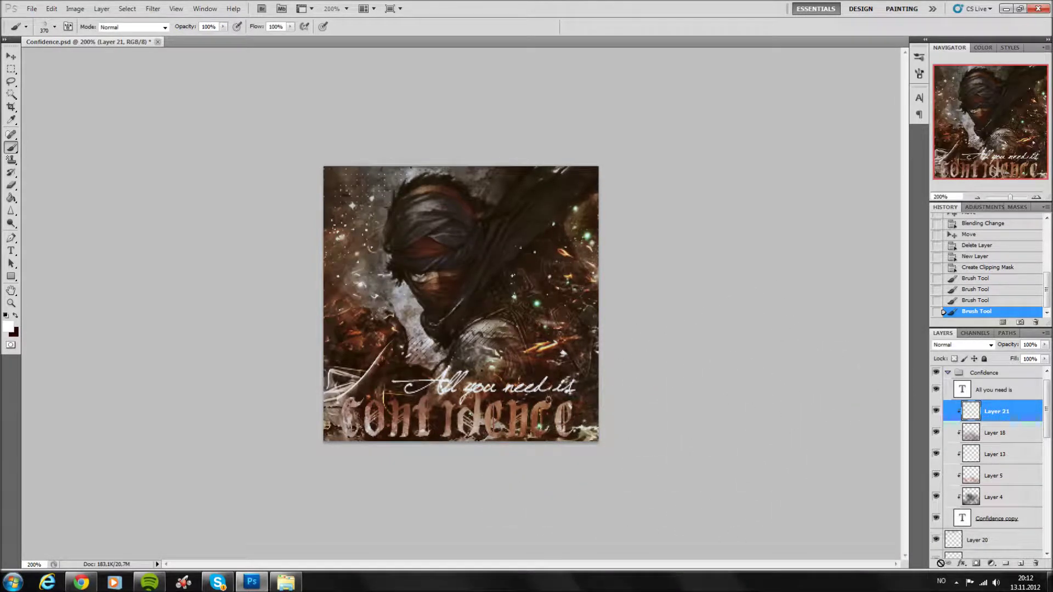
click(1021, 565)
key(ctrl+alt+g)
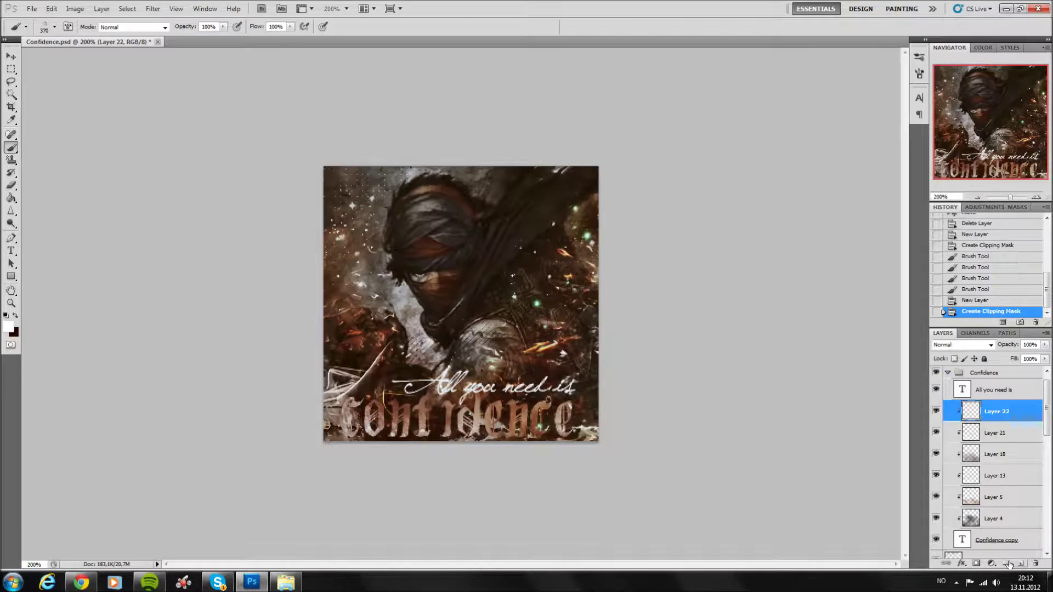
Paint dark red over the Confidence lettering with the 443 px brush.
click(54, 27)
click(78, 115)
click(1004, 413)
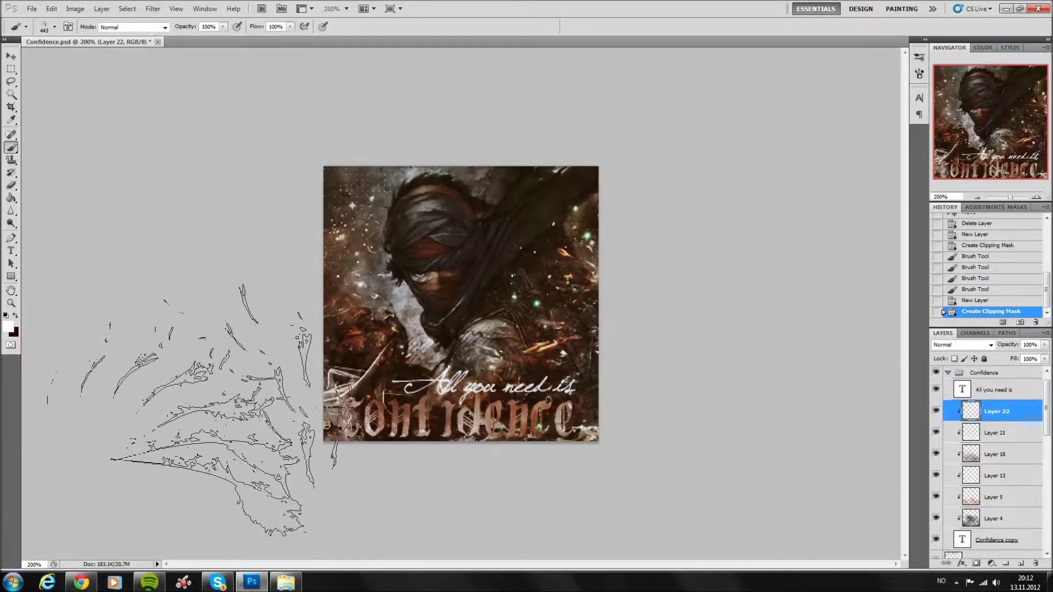
click(9, 327)
click(729, 246)
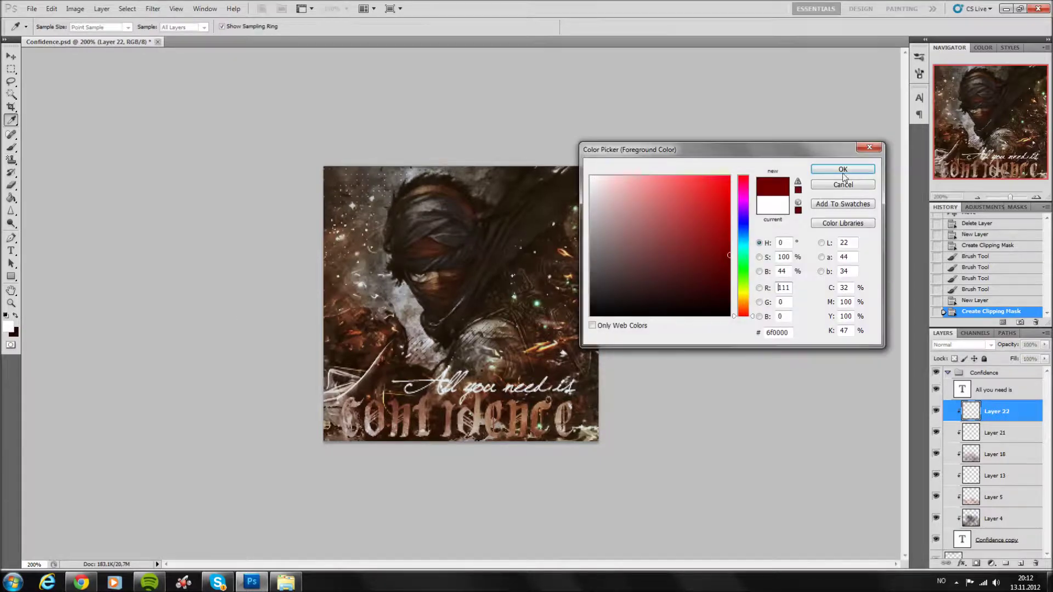
click(843, 169)
click(449, 397)
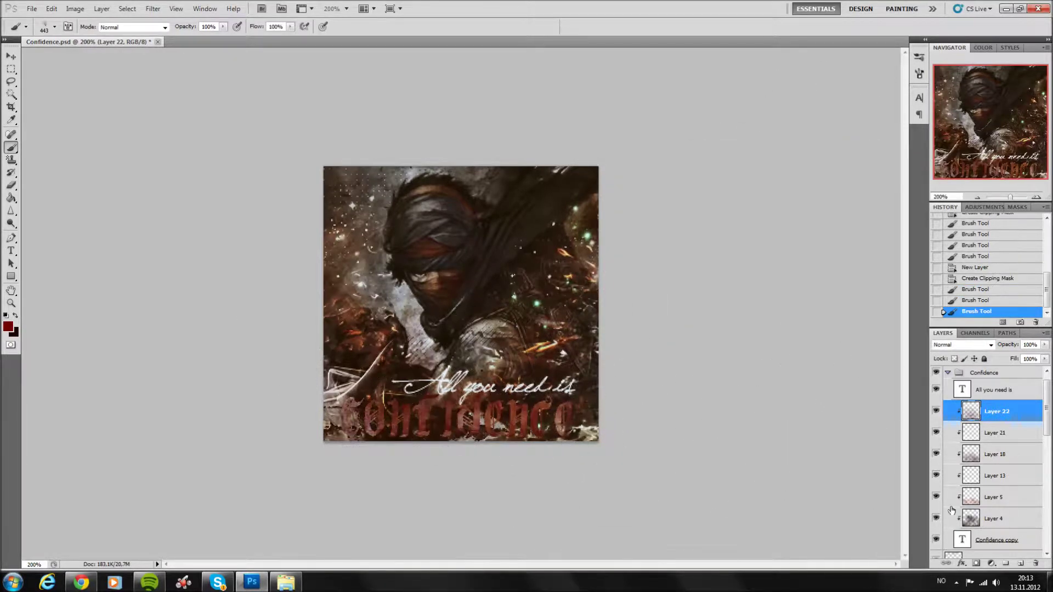
Set the red paint layer's blend mode to Overlay and collapse the Confidence group.
click(963, 344)
click(967, 216)
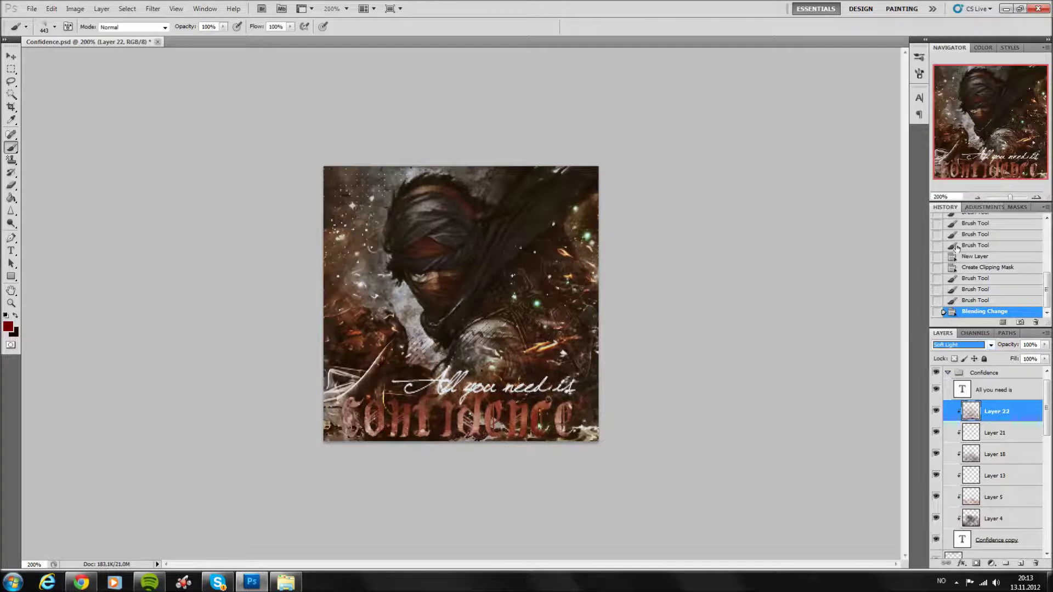
click(935, 411)
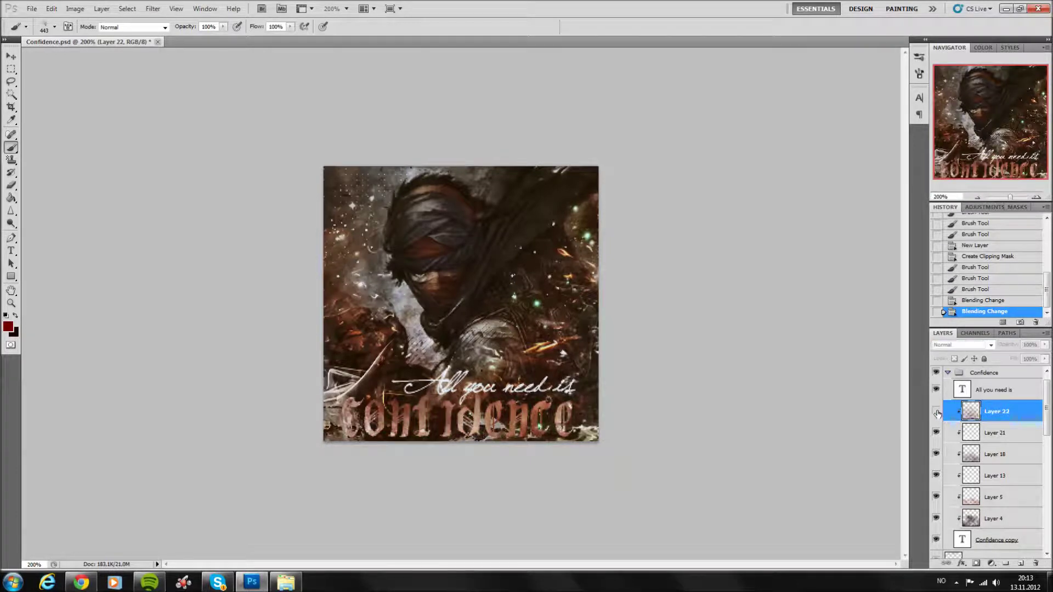
click(976, 197)
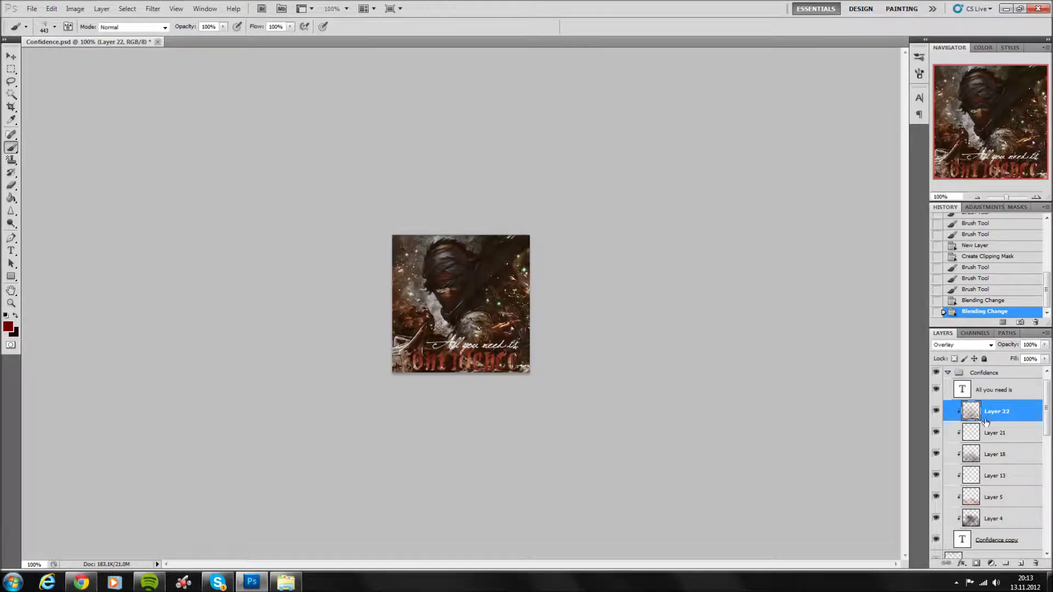
click(947, 373)
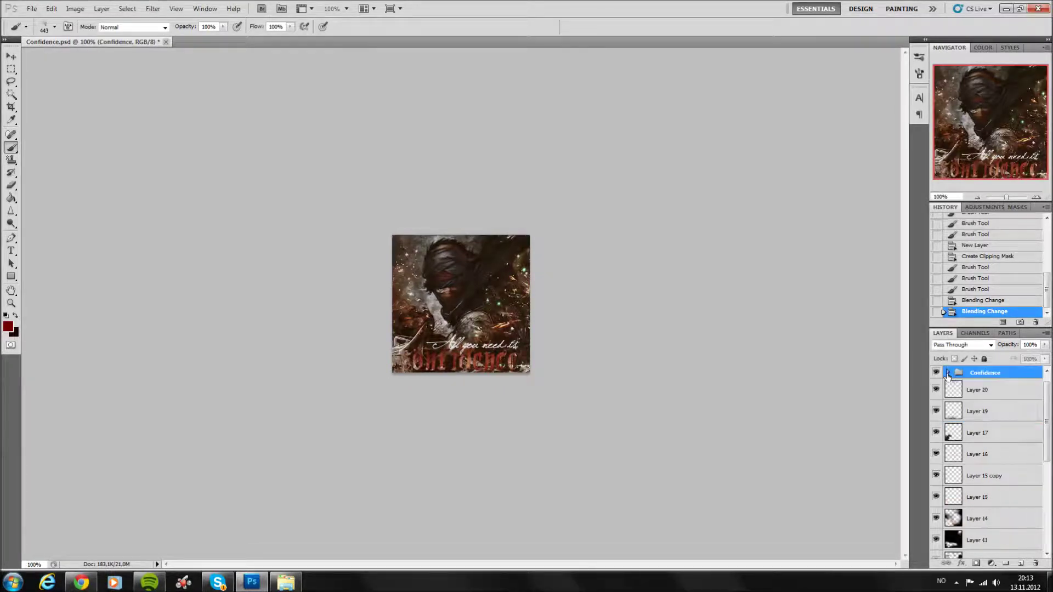
Add a new top layer, Apply Image a merged Multiply copy, and sharpen it.
click(1021, 564)
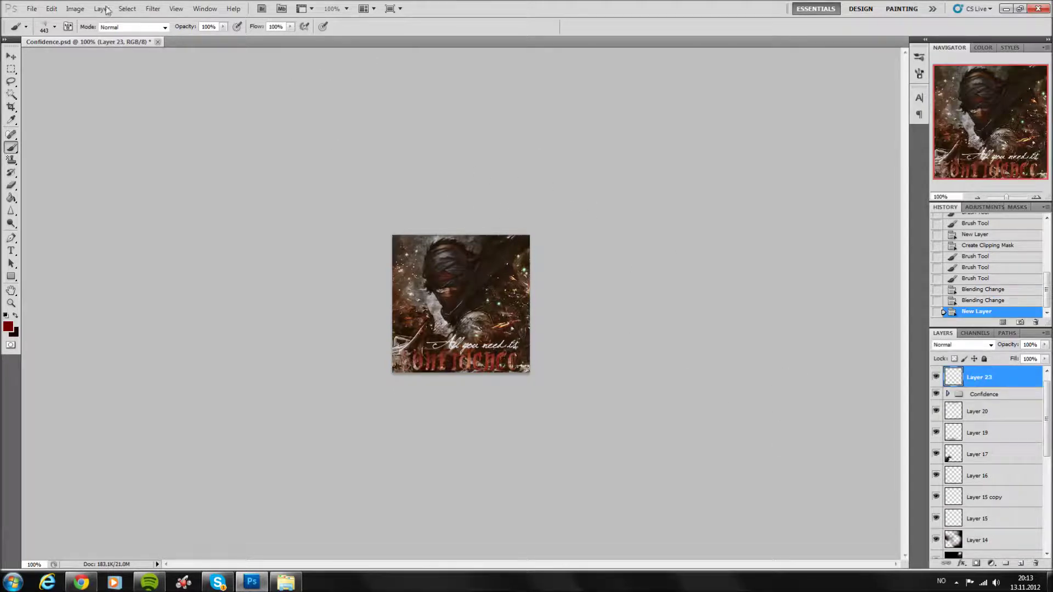
click(75, 9)
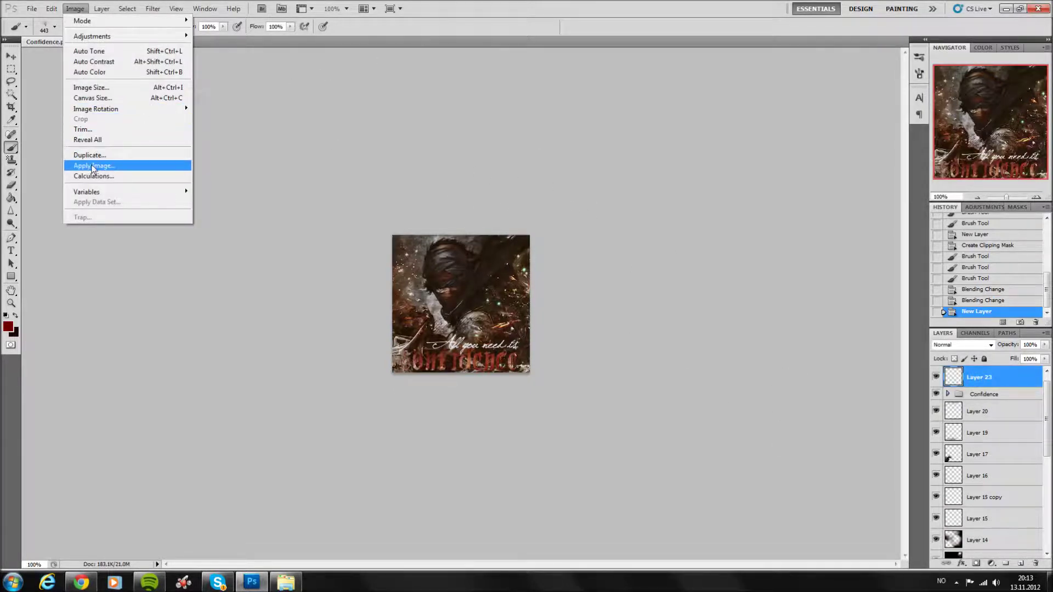
click(90, 166)
click(617, 169)
key(b)
click(152, 9)
click(289, 172)
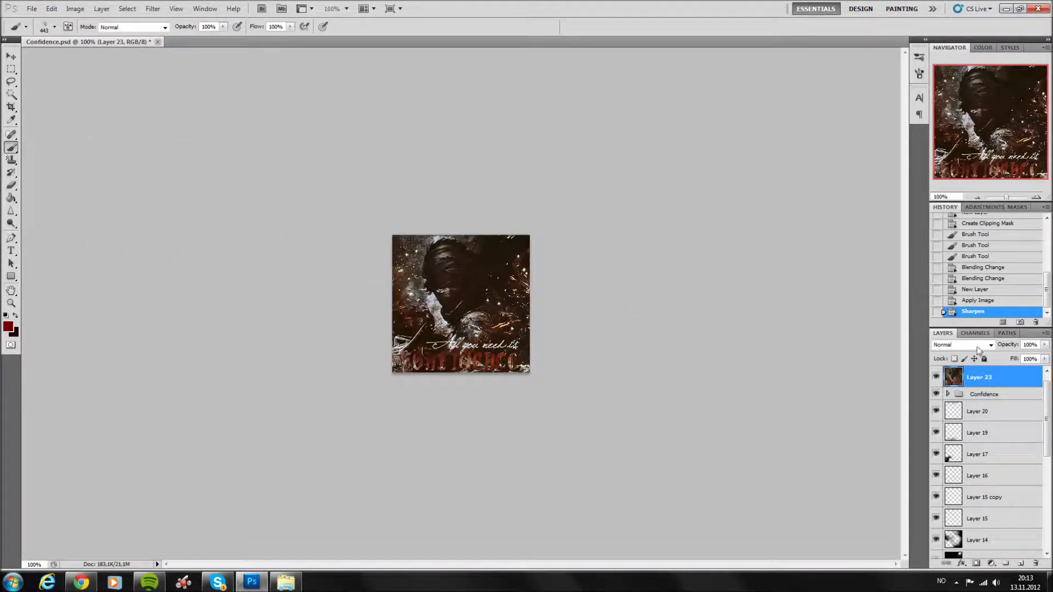
Undo the misplaced move into Fill light via History and move the empty layer to the top.
scroll(984, 382, up, 1)
drag(986, 390, 986, 373)
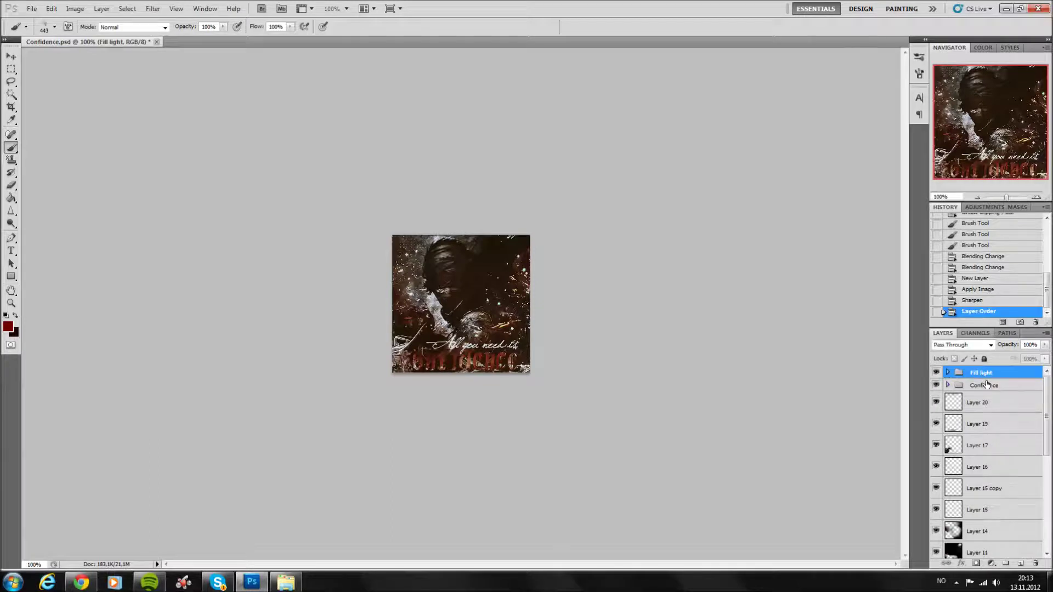
click(974, 300)
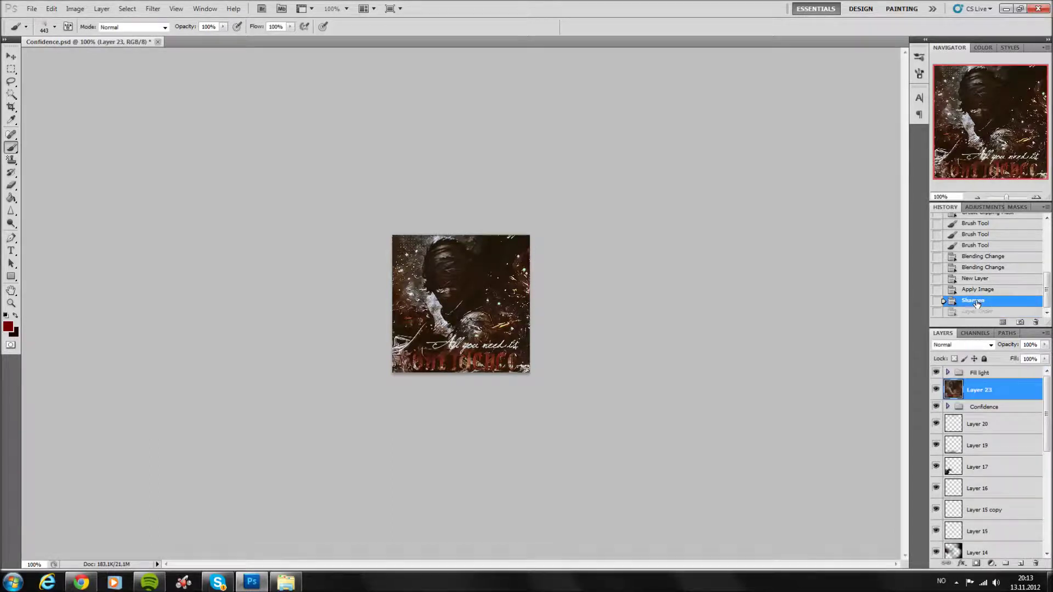
click(979, 289)
key(Delete)
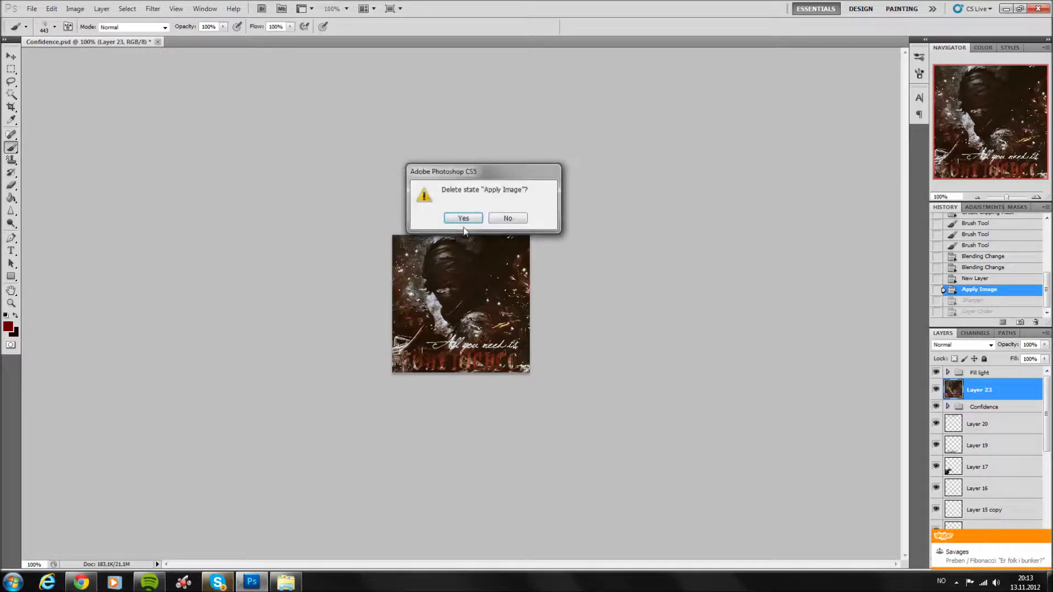
click(463, 218)
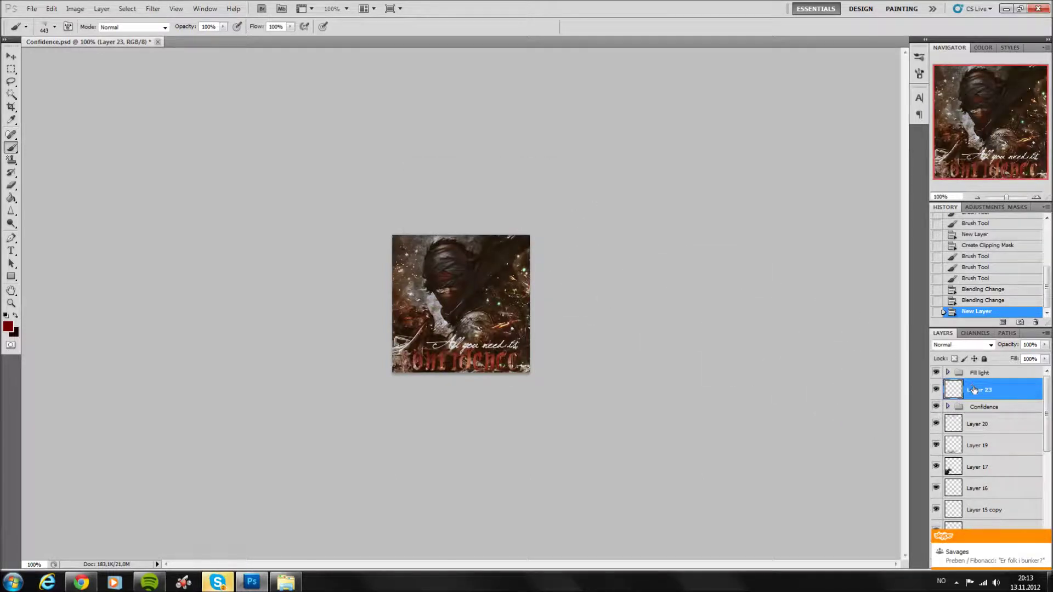
drag(976, 389, 976, 368)
Reapply the merged image copy onto the top layer and apply Sharpen.
click(75, 8)
click(96, 165)
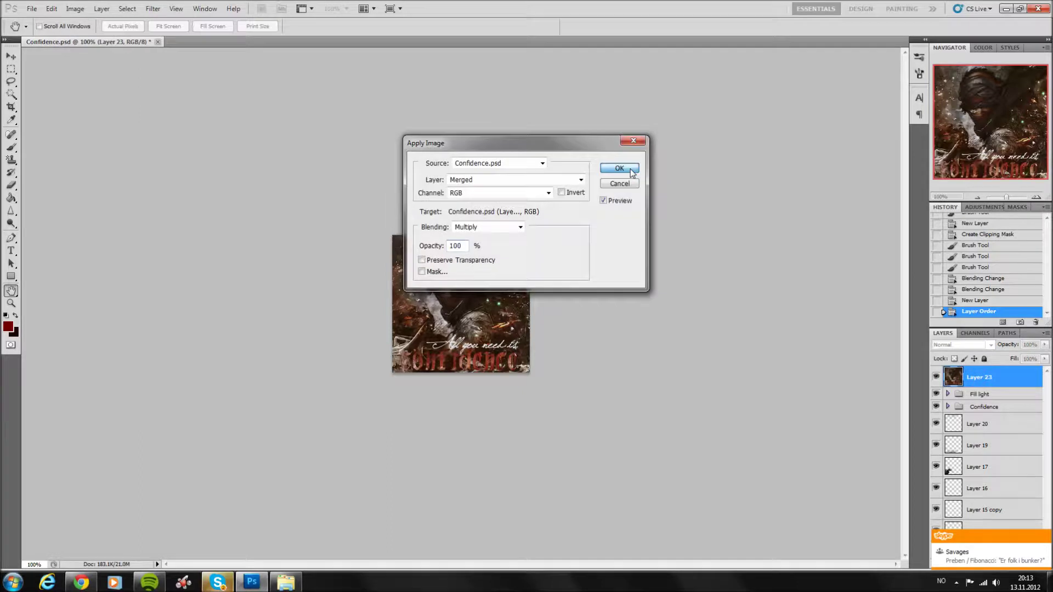
click(619, 169)
click(153, 8)
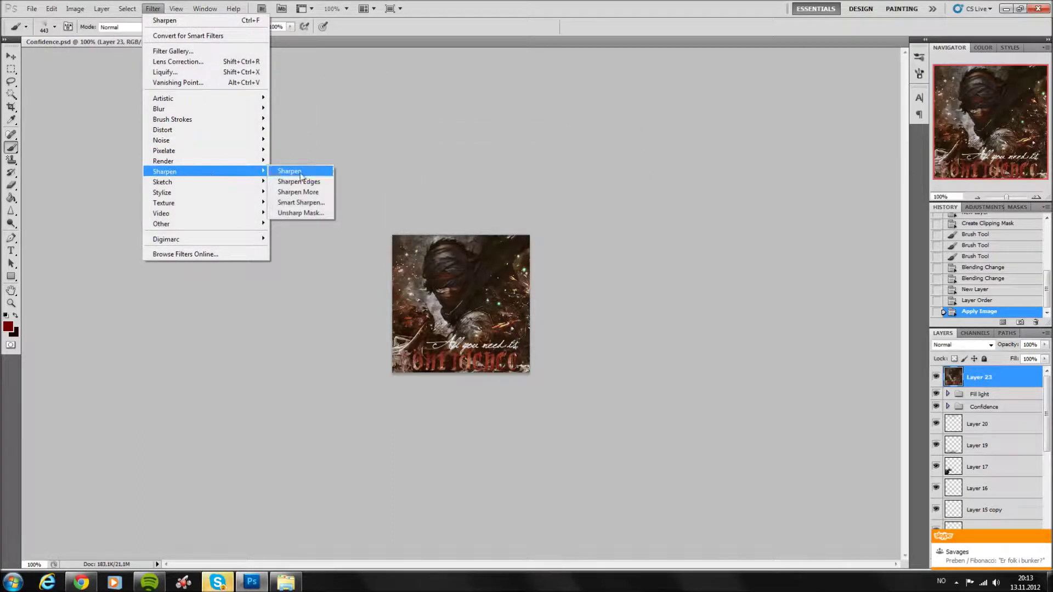
mouse_move(165, 171)
click(282, 171)
click(12, 185)
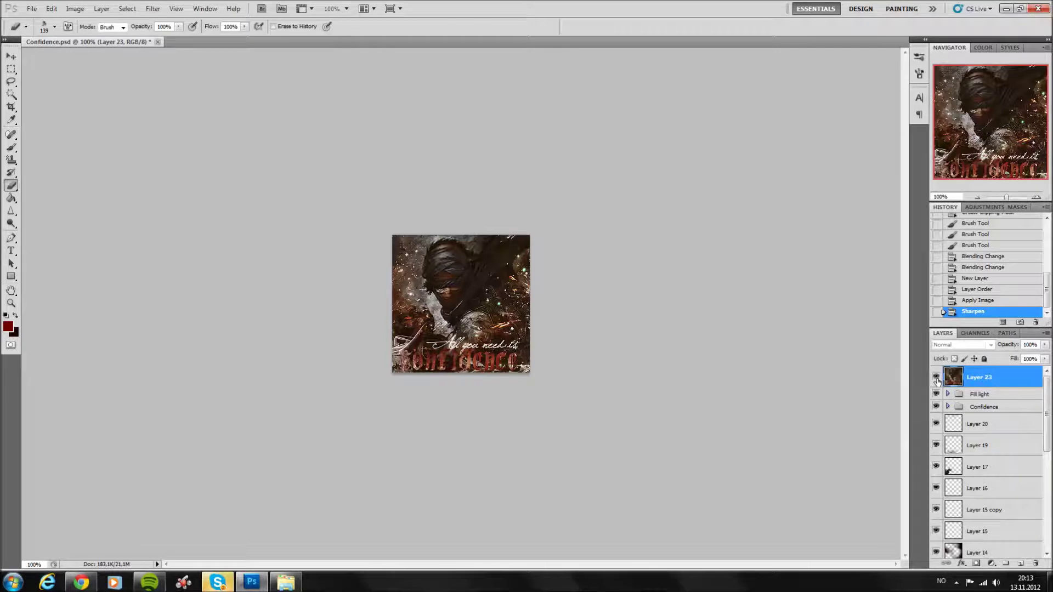
Erase the sharpened top layer around the figure, toggling its visibility to compare.
mouse_move(464, 382)
mouse_down()
mouse_move(425, 358)
mouse_move(438, 415)
mouse_up()
drag(510, 345, 477, 340)
drag(477, 340, 439, 345)
mouse_move(540, 340)
mouse_down()
mouse_move(515, 291)
mouse_move(516, 242)
mouse_up()
drag(439, 308, 411, 246)
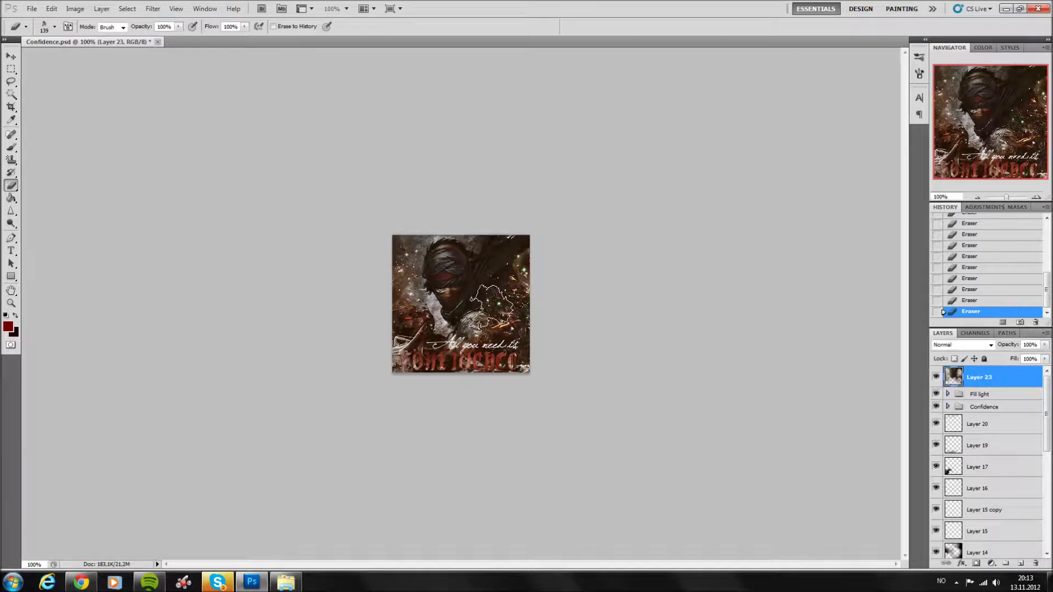
click(938, 378)
click(937, 377)
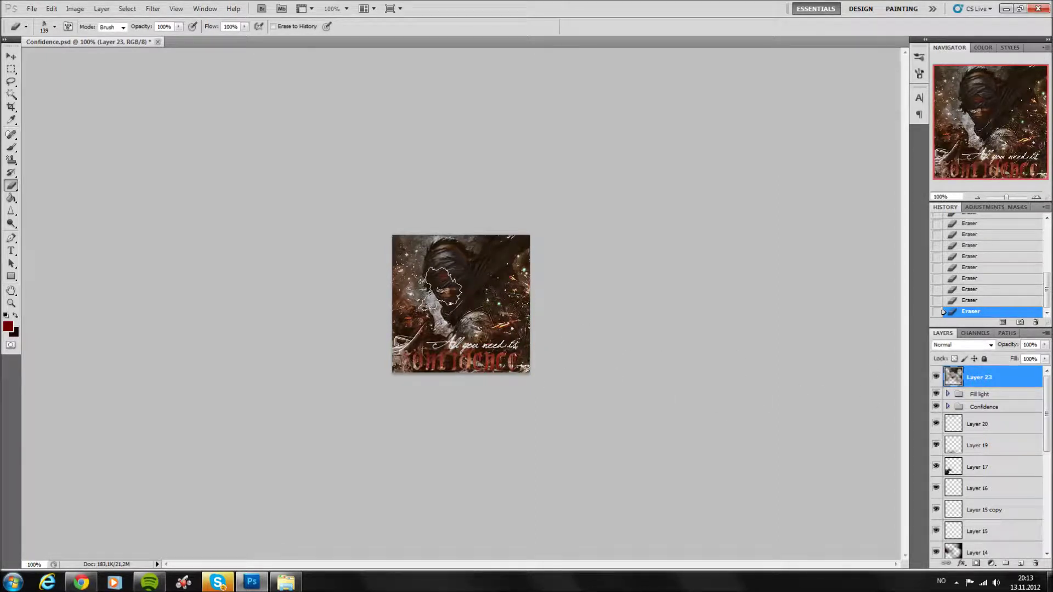
click(936, 377)
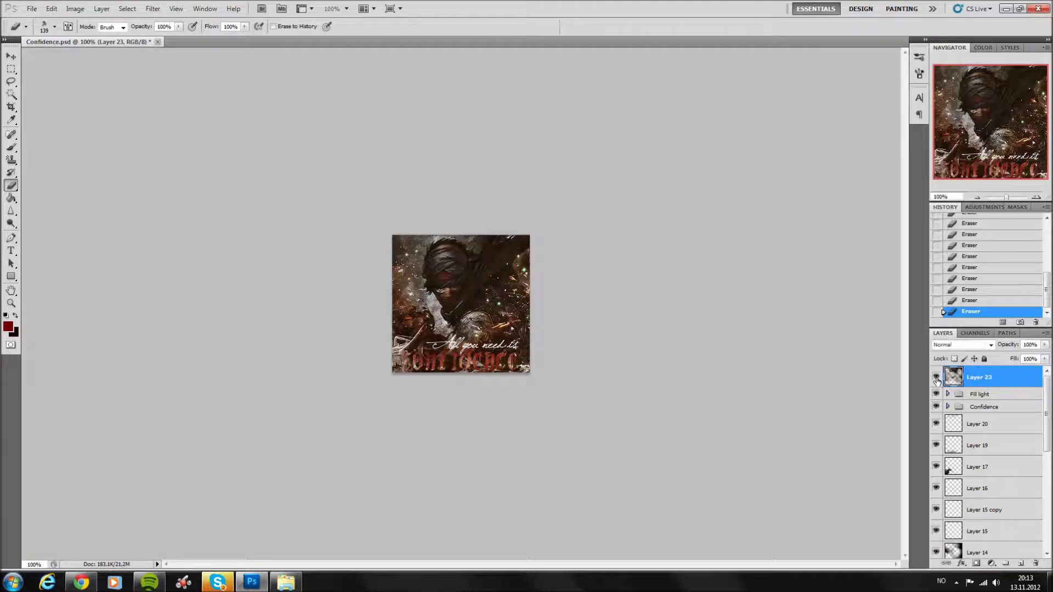
Shrink the eraser to 37 px, inspect the erased areas zoomed in, and add a new empty layer.
click(55, 27)
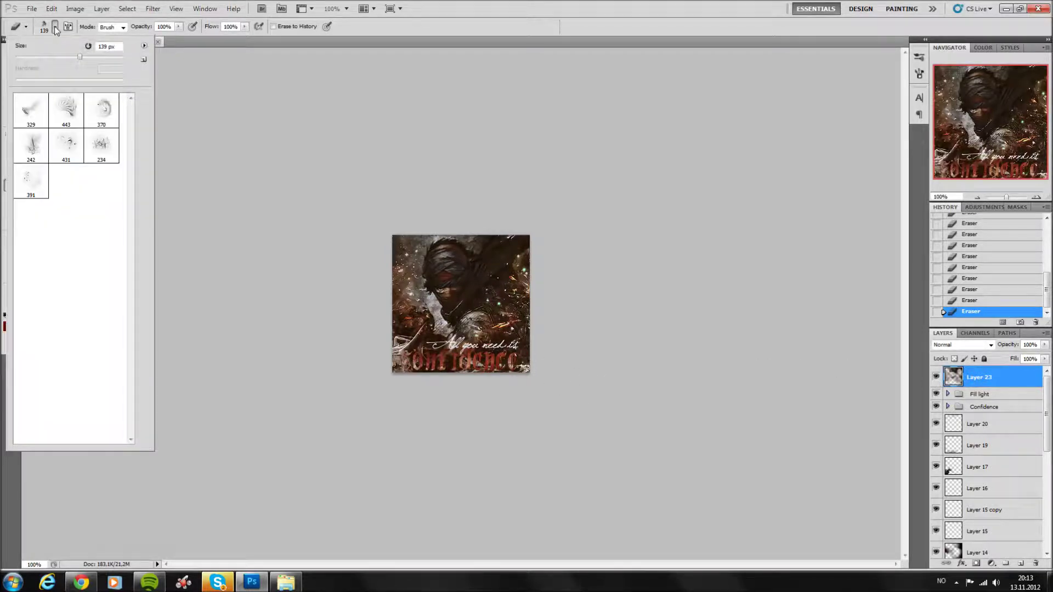
click(35, 57)
key(Return)
key(ctrl+plus)
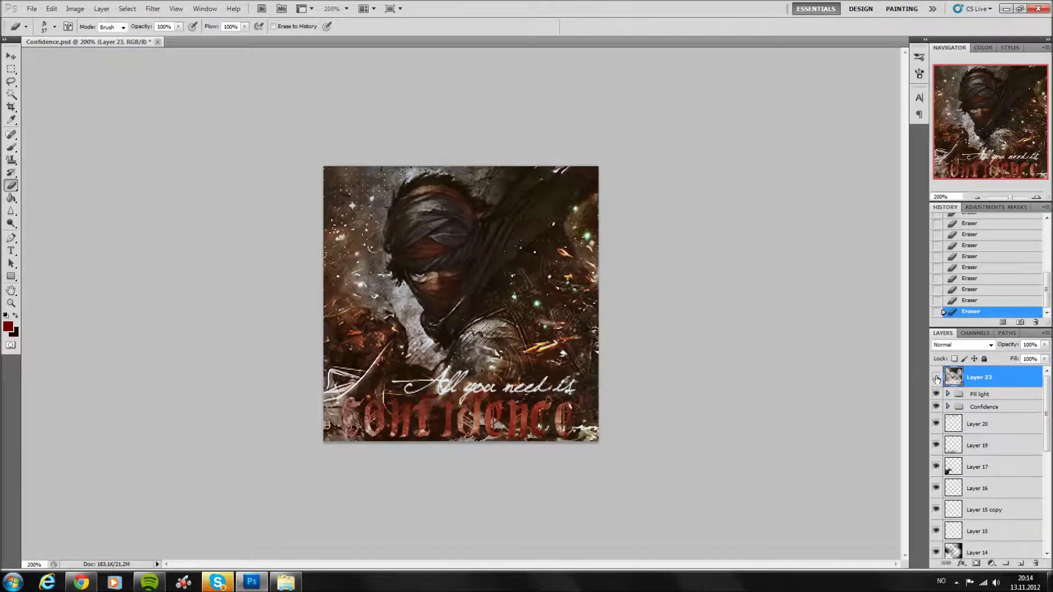
click(978, 197)
click(1037, 197)
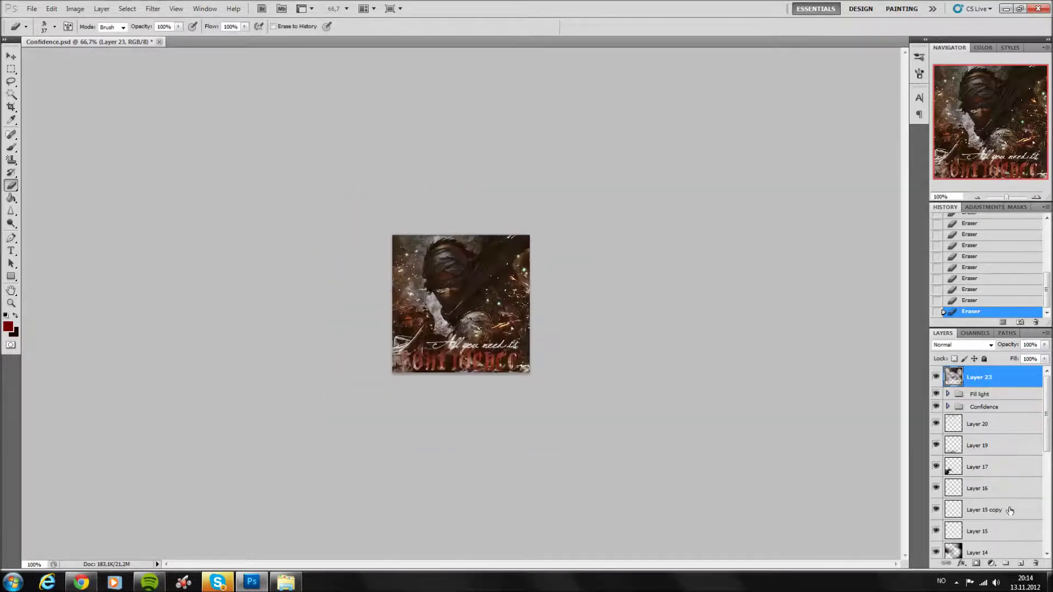
click(1021, 563)
click(78, 8)
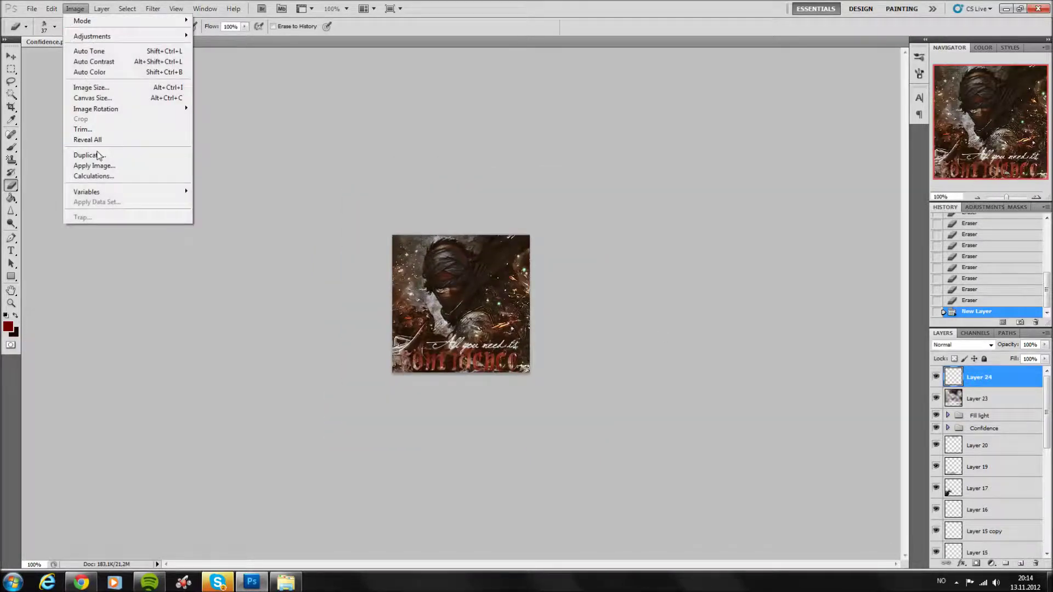
click(91, 168)
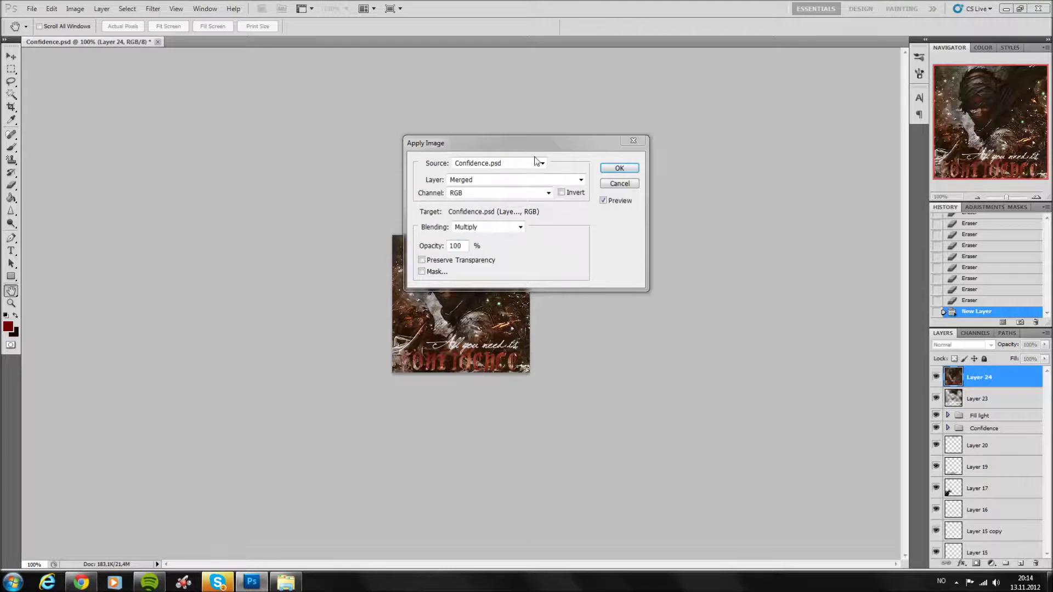
click(612, 169)
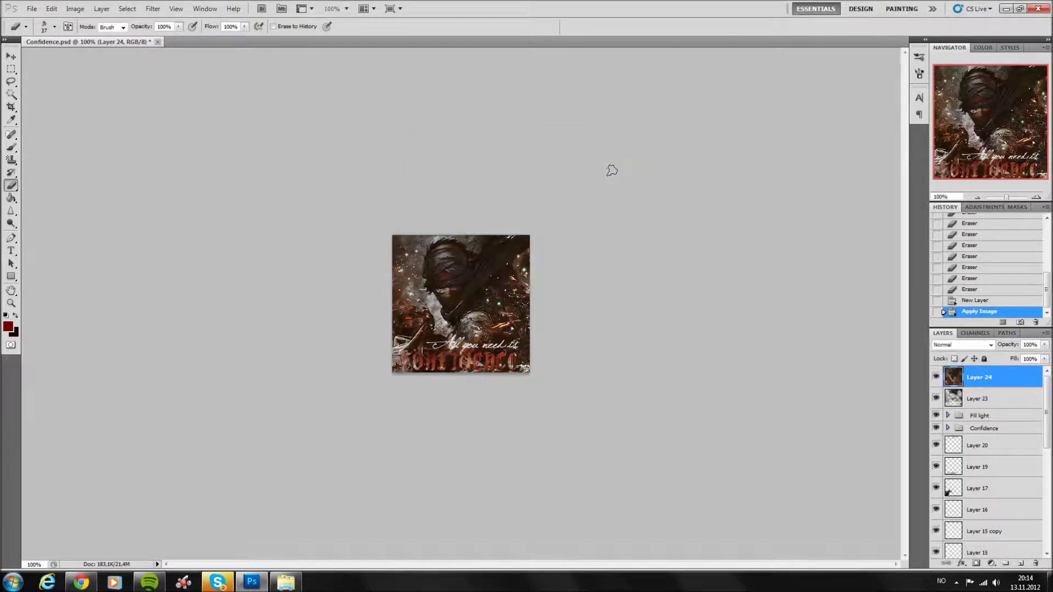
click(151, 12)
mouse_move(172, 119)
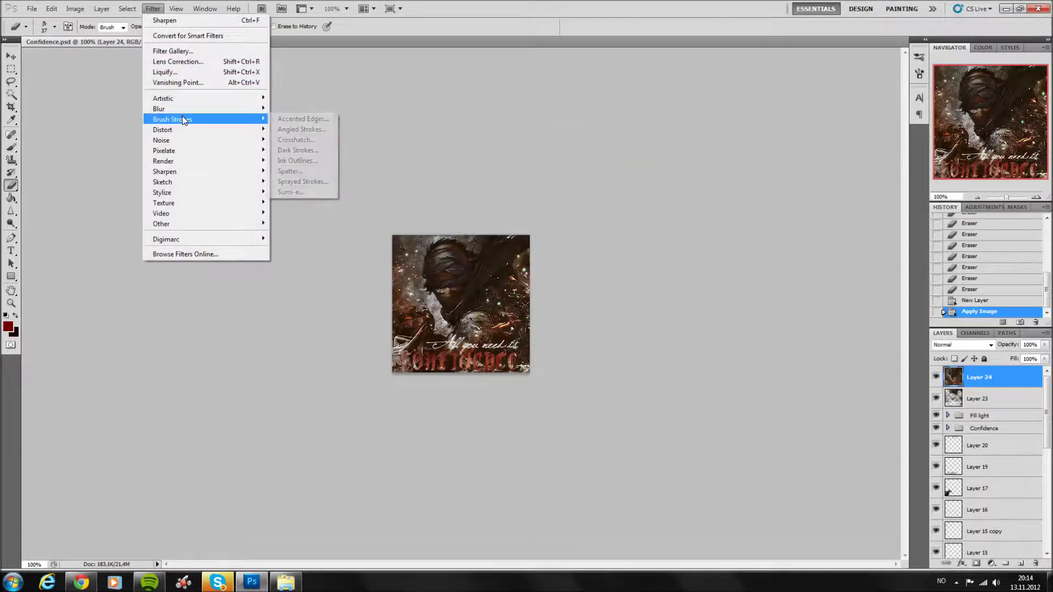
click(324, 182)
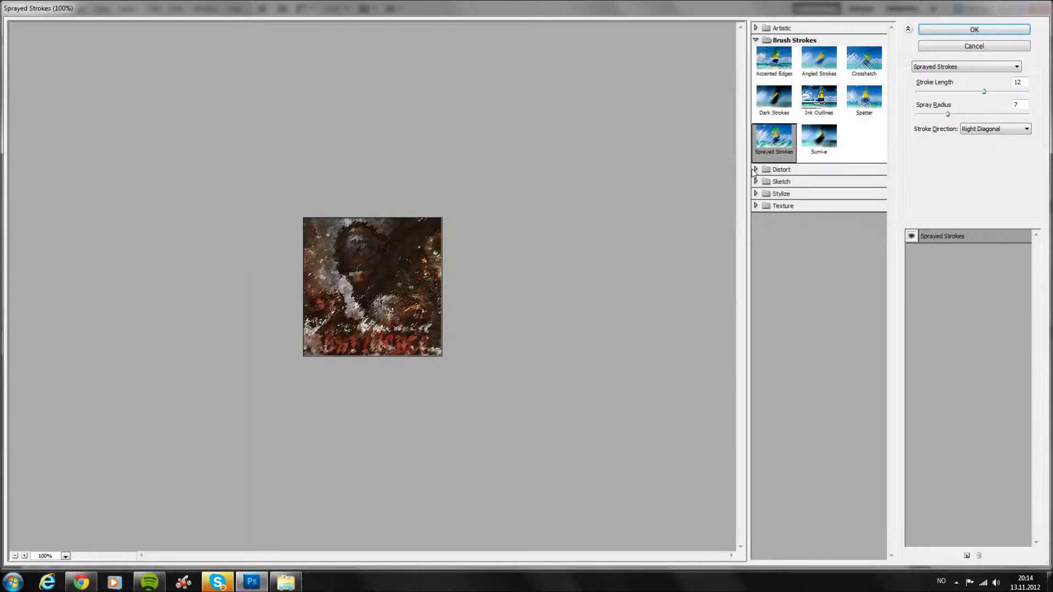
click(864, 104)
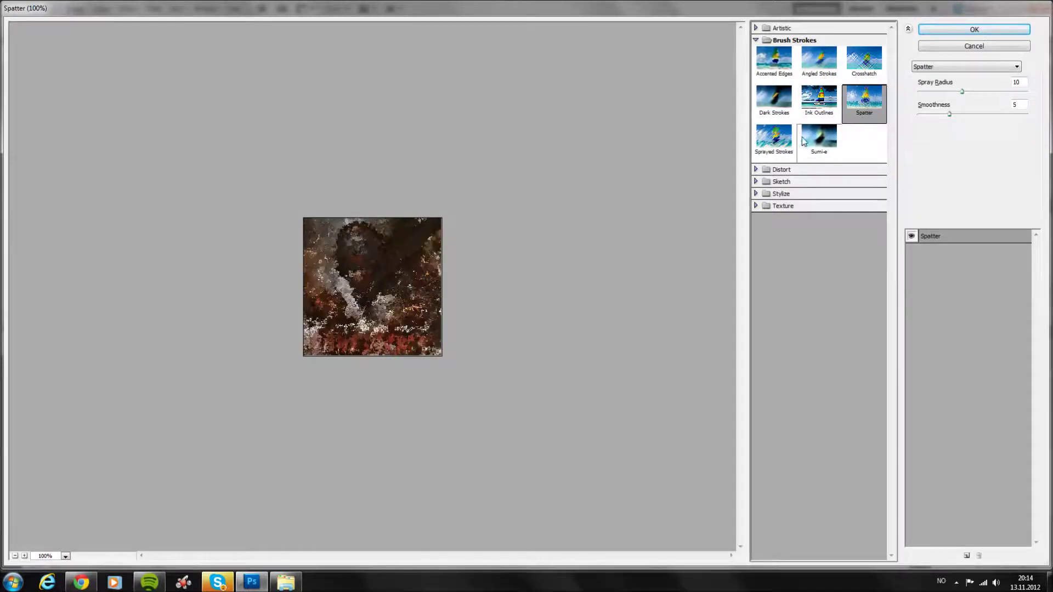
click(779, 102)
click(787, 137)
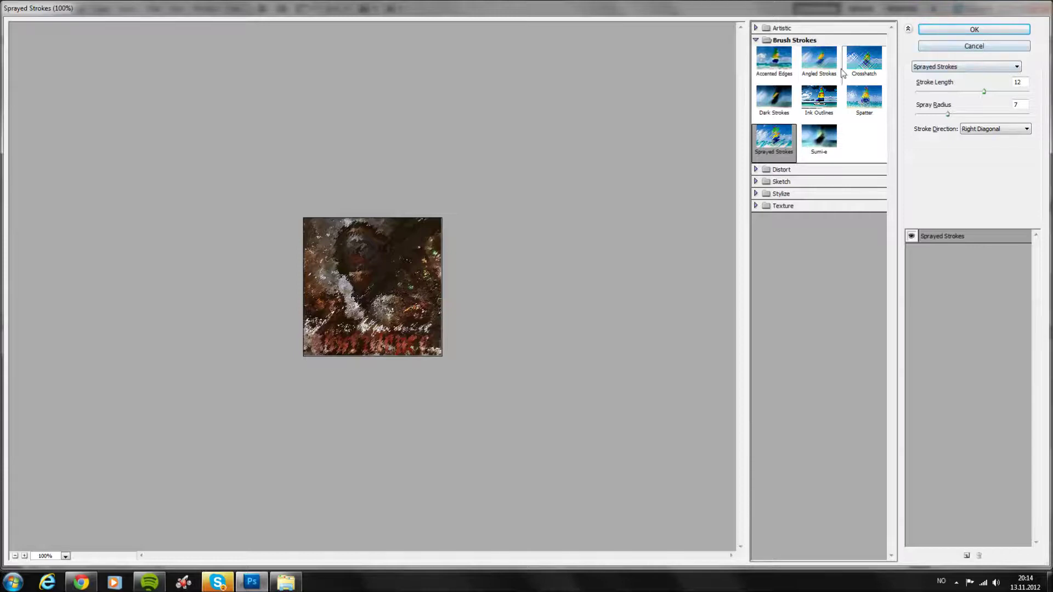
click(792, 71)
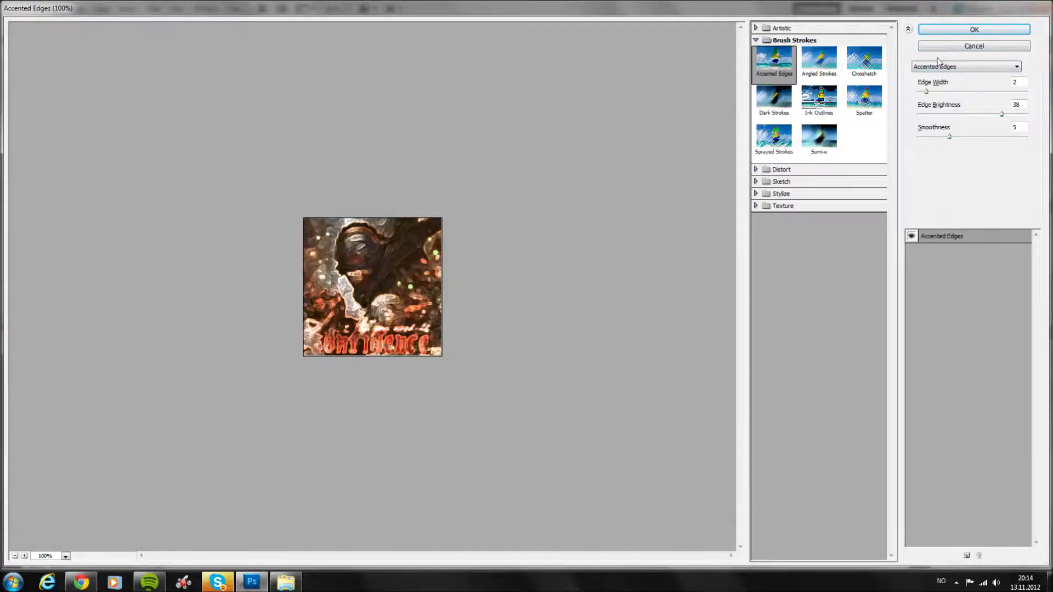
click(943, 46)
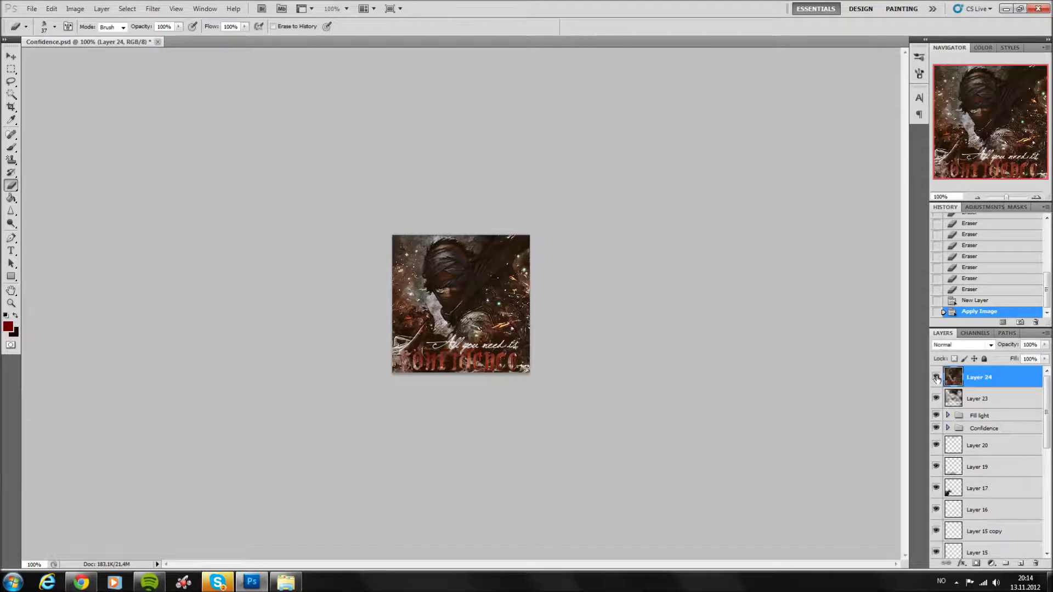
Erase a spot on Layer 24, compare it, then delete Layer 24.
click(429, 347)
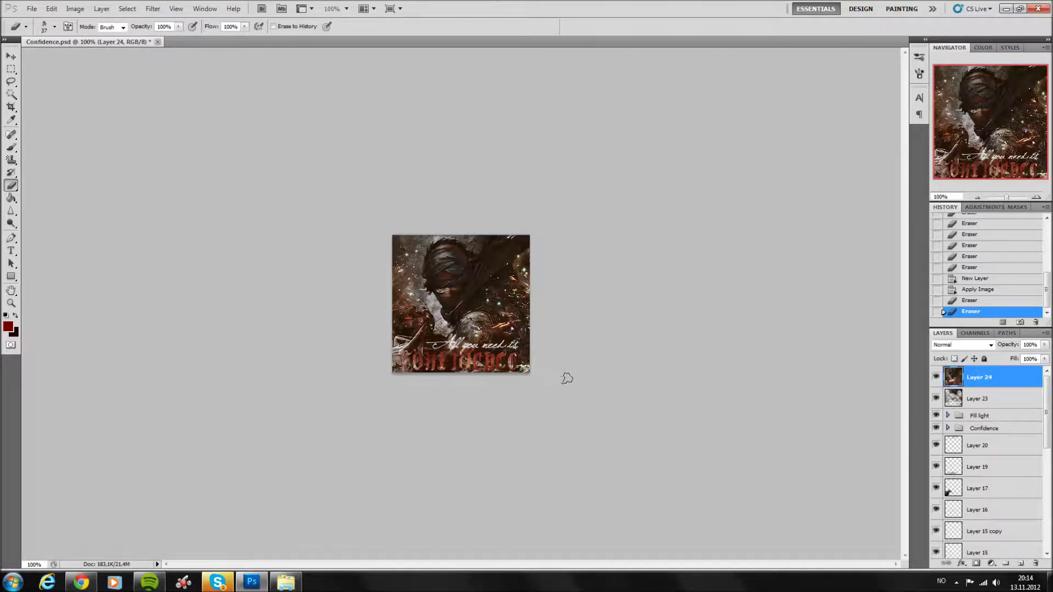
click(936, 378)
right_click(982, 377)
click(968, 167)
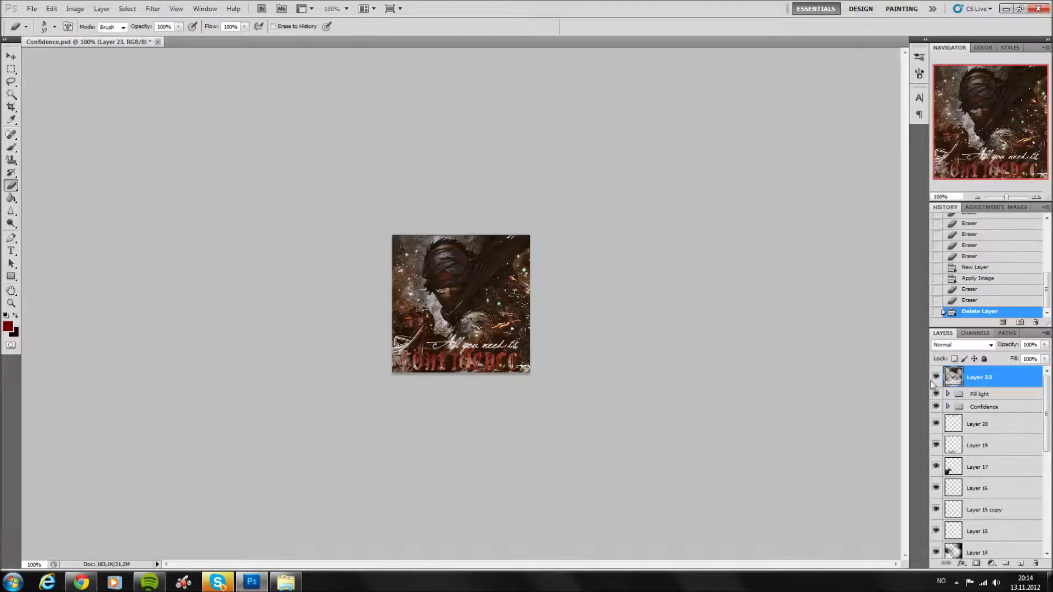
Delete Layer 23 as well and select Layer 17.
click(936, 378)
right_click(982, 378)
click(968, 168)
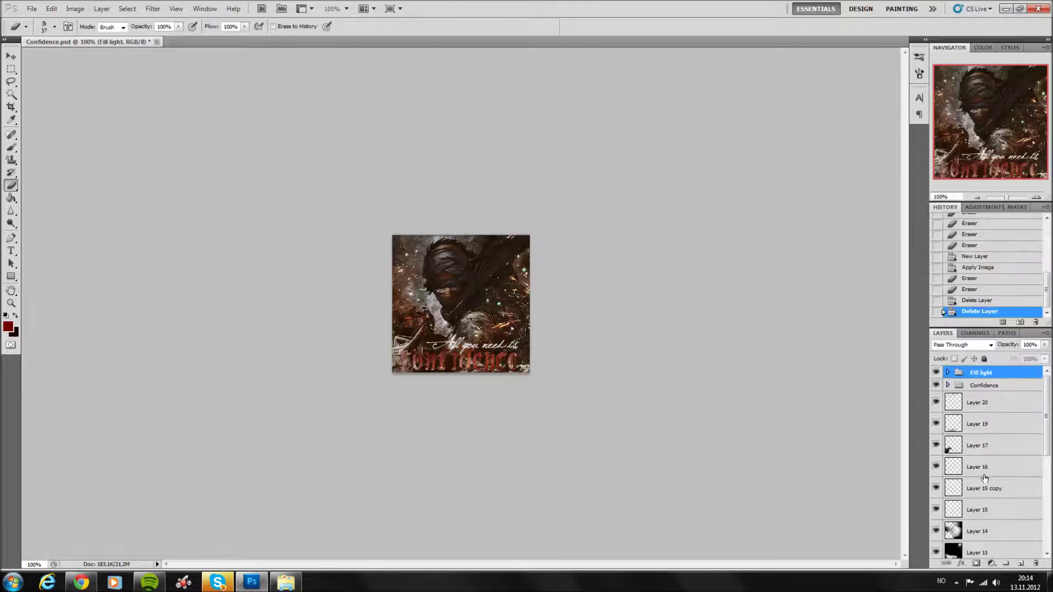
scroll(985, 479, down, 1)
click(975, 433)
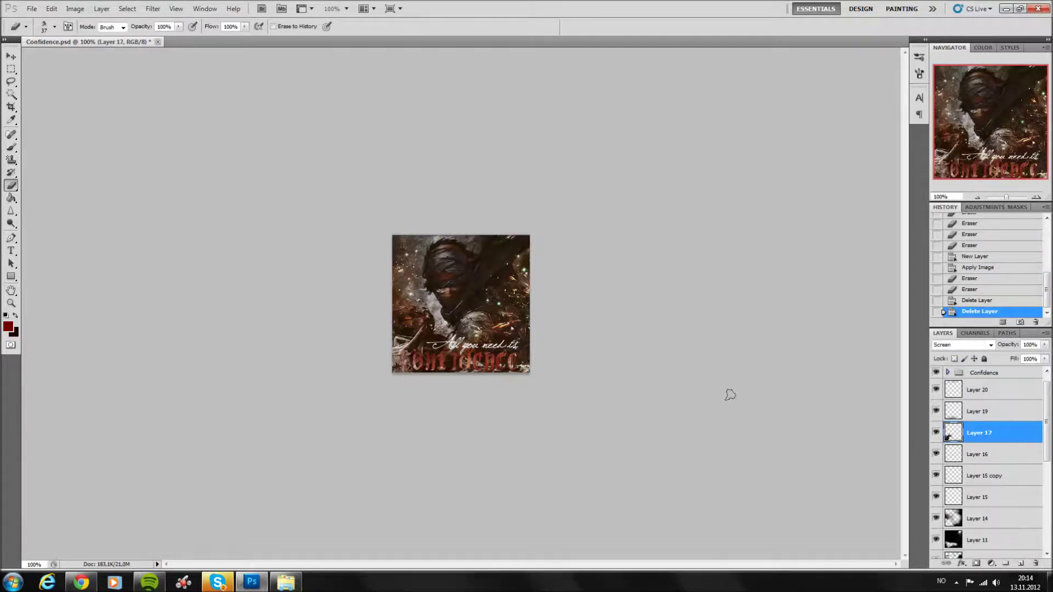
Nudge Layer 17's wasp render upward with the Move tool and lower its opacity to 48%.
key(v)
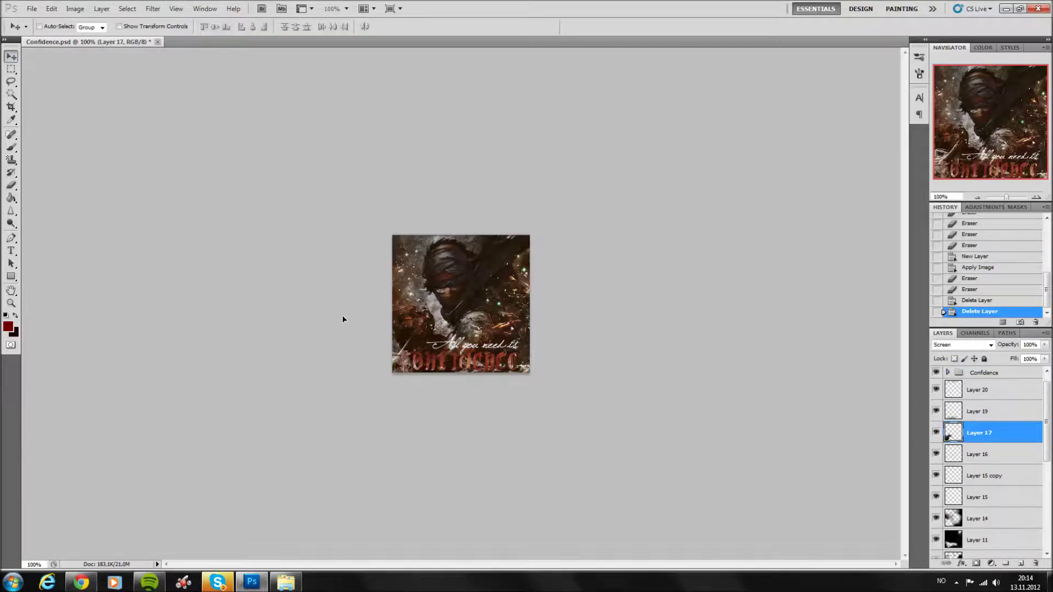
drag(346, 306, 348, 296)
click(1044, 345)
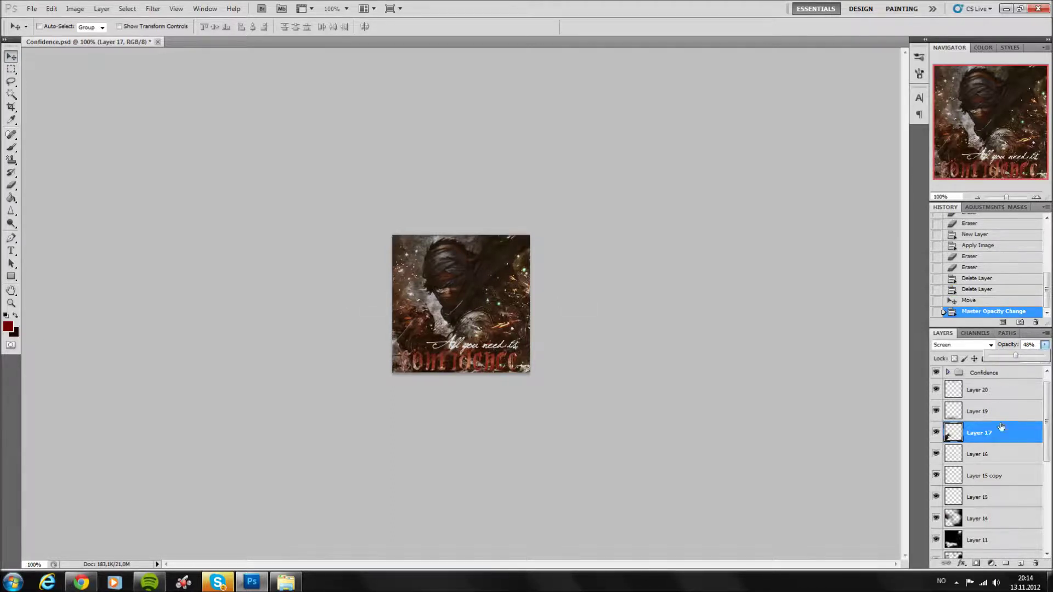
click(985, 399)
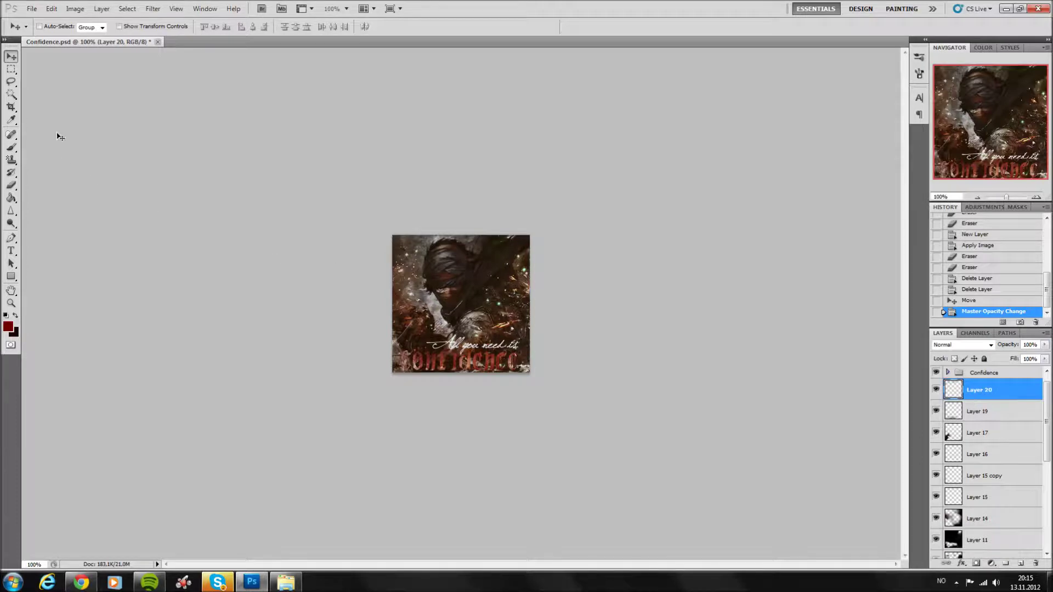
click(286, 583)
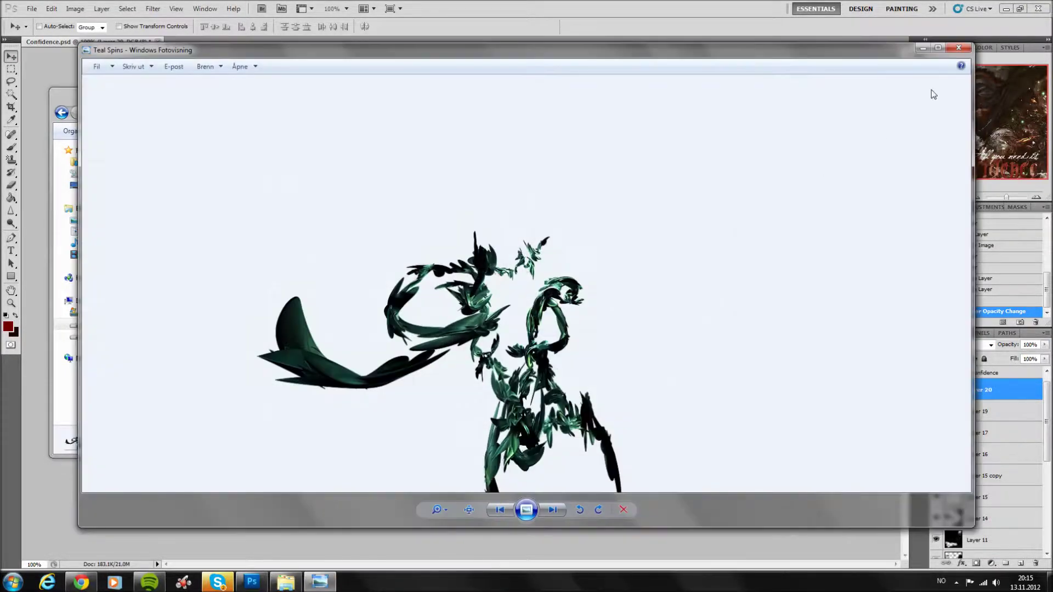
Preview the tentacles, thefinalfrontier_1440x900, MagnumOpus and Beh3moth_19 renders in Photo Viewer.
click(950, 50)
double_click(541, 266)
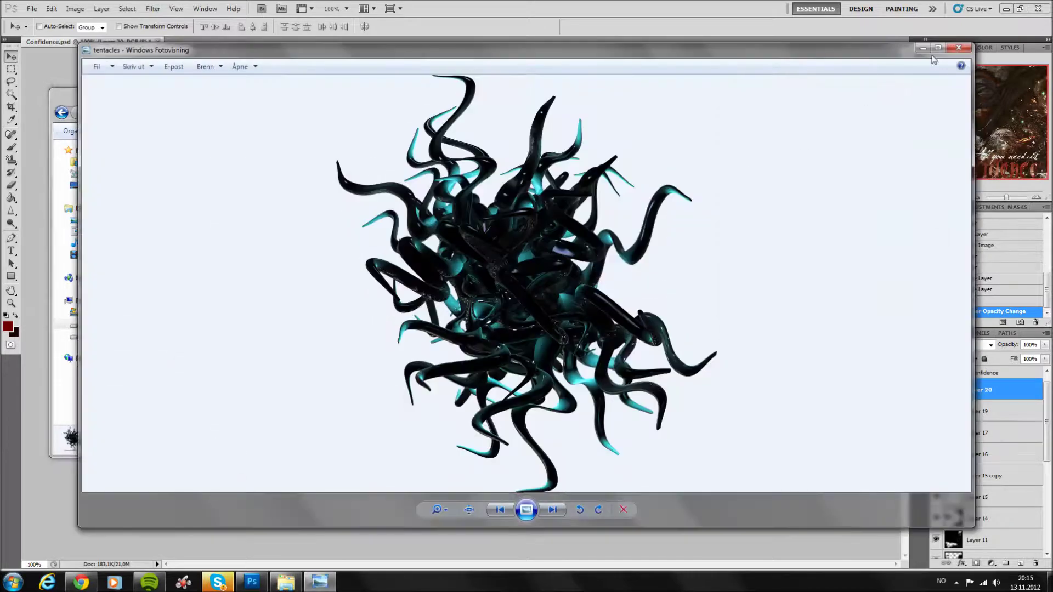
click(950, 50)
double_click(608, 255)
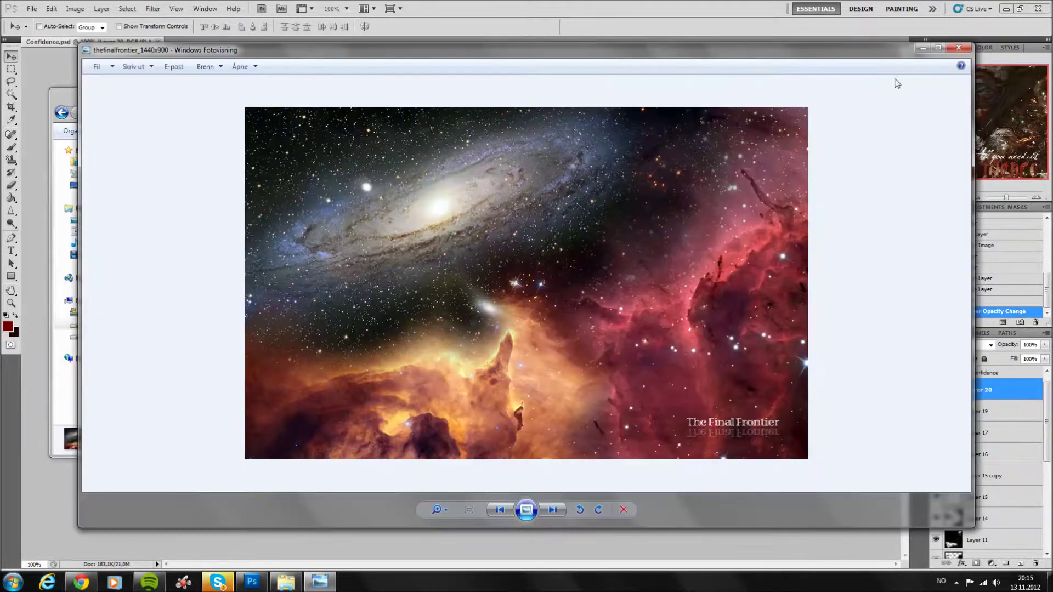
click(949, 50)
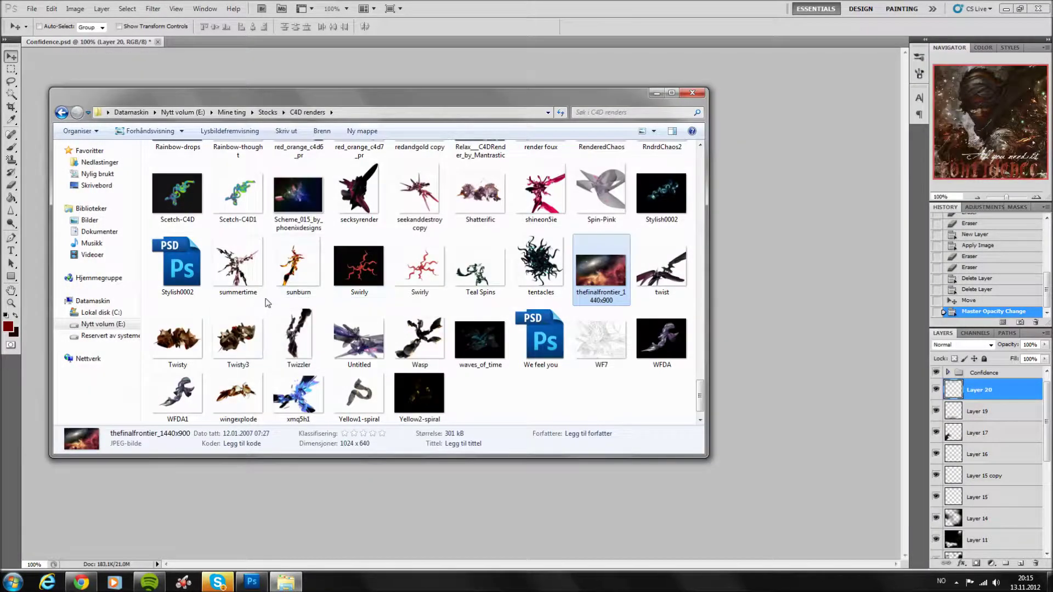
scroll(265, 299, up, 5)
double_click(420, 235)
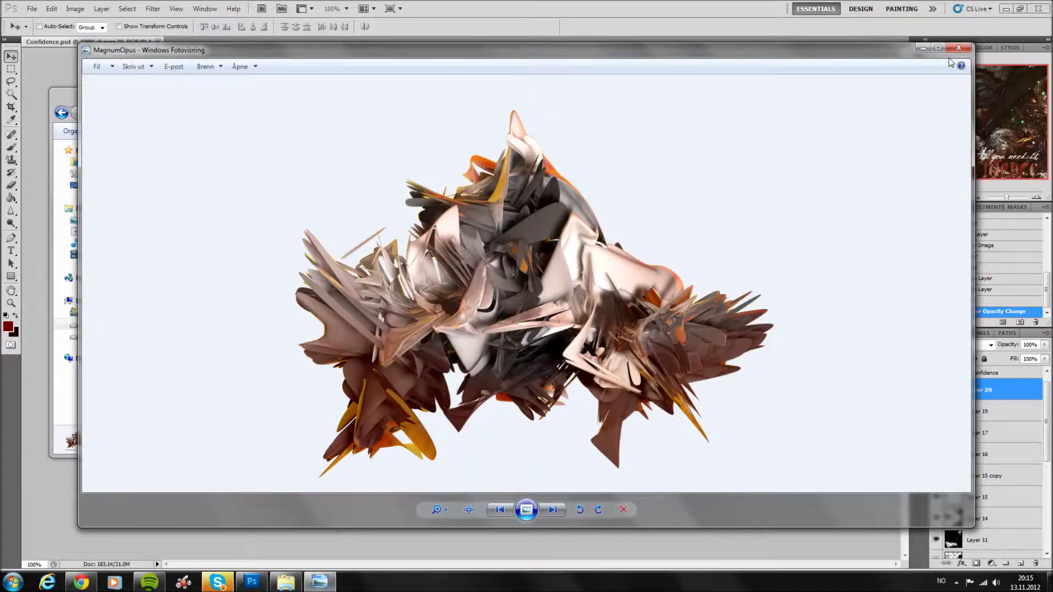
click(958, 48)
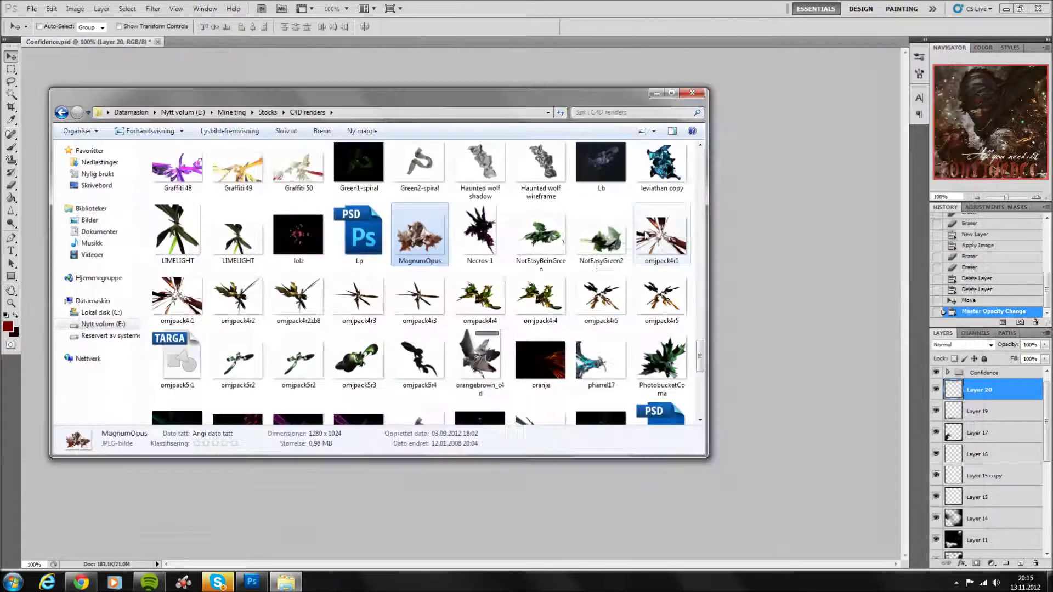
scroll(492, 303, up, 5)
double_click(492, 303)
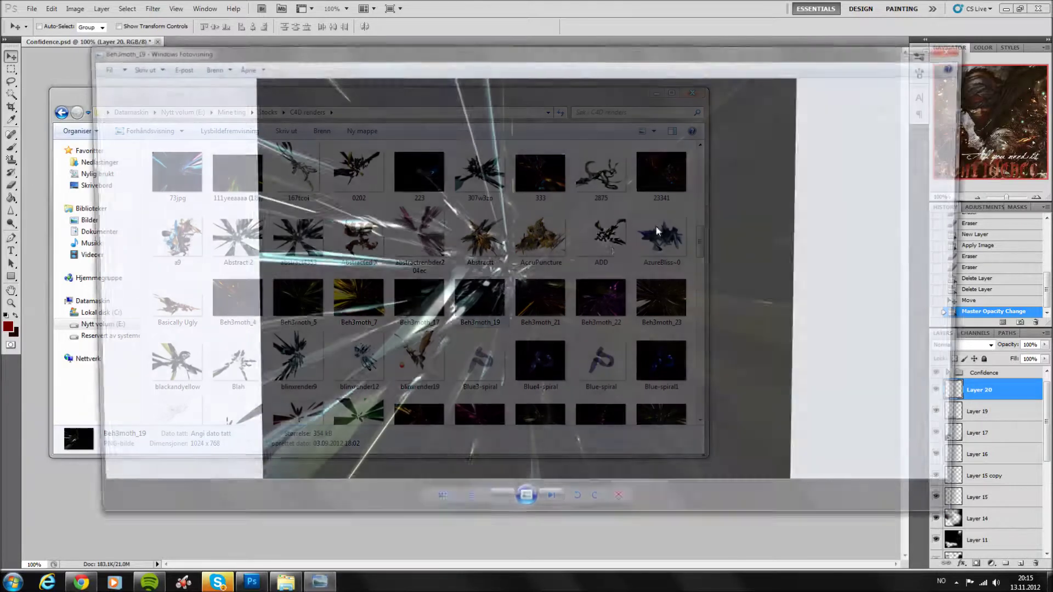
click(958, 49)
Preview Beh3moth_21, Beh3moth_23 and render 28, then drag render 28 into Photoshop.
key(Right)
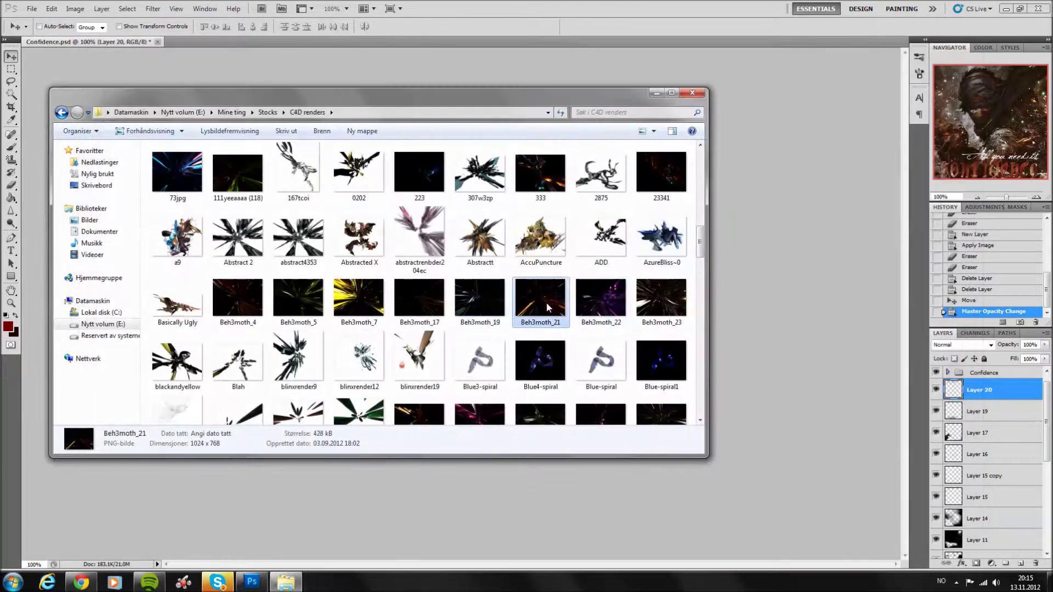
key(Return)
click(958, 48)
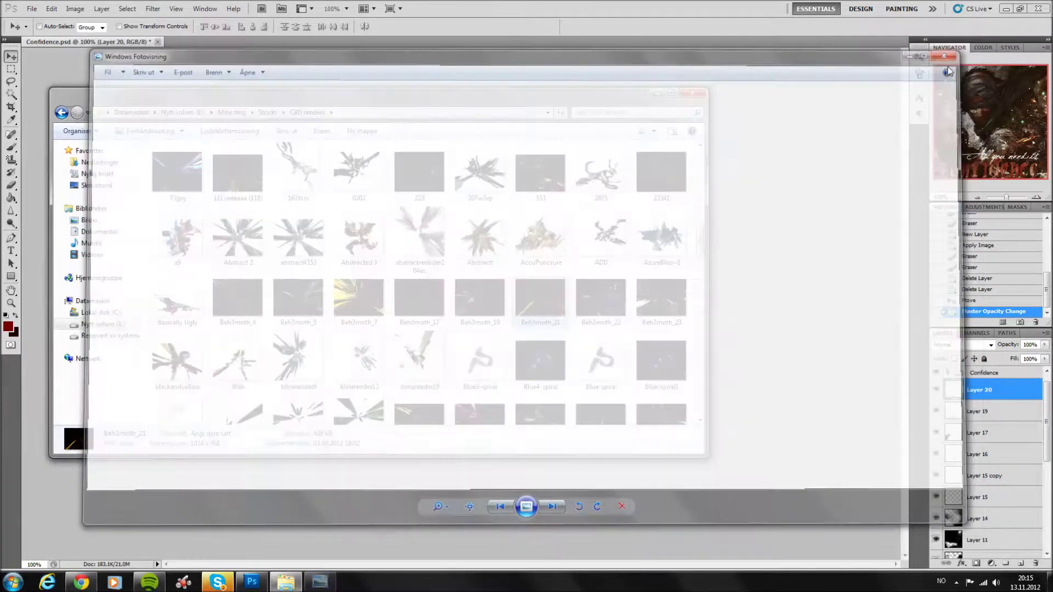
double_click(669, 290)
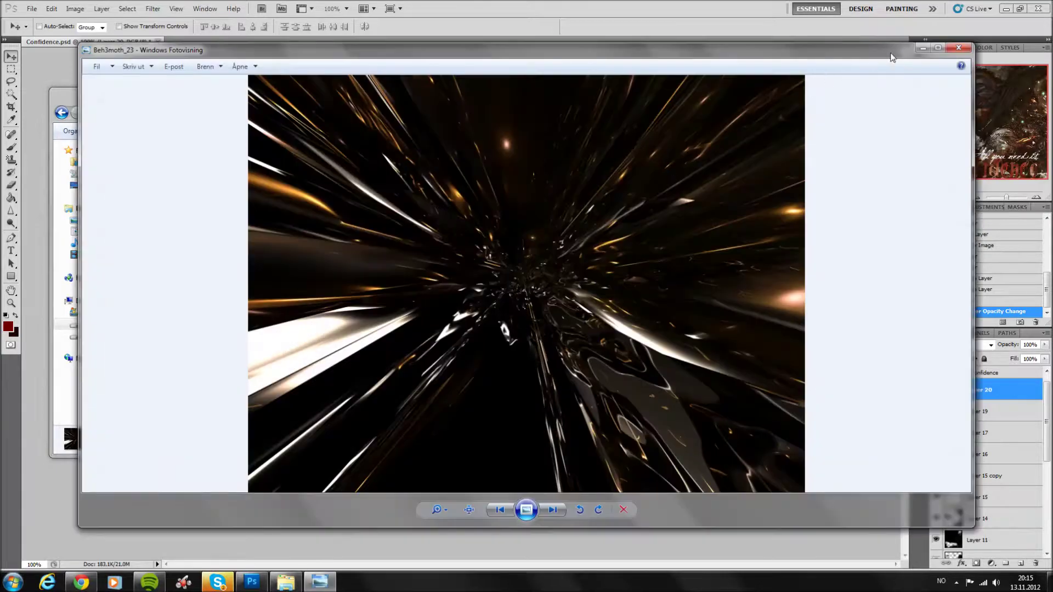
click(959, 49)
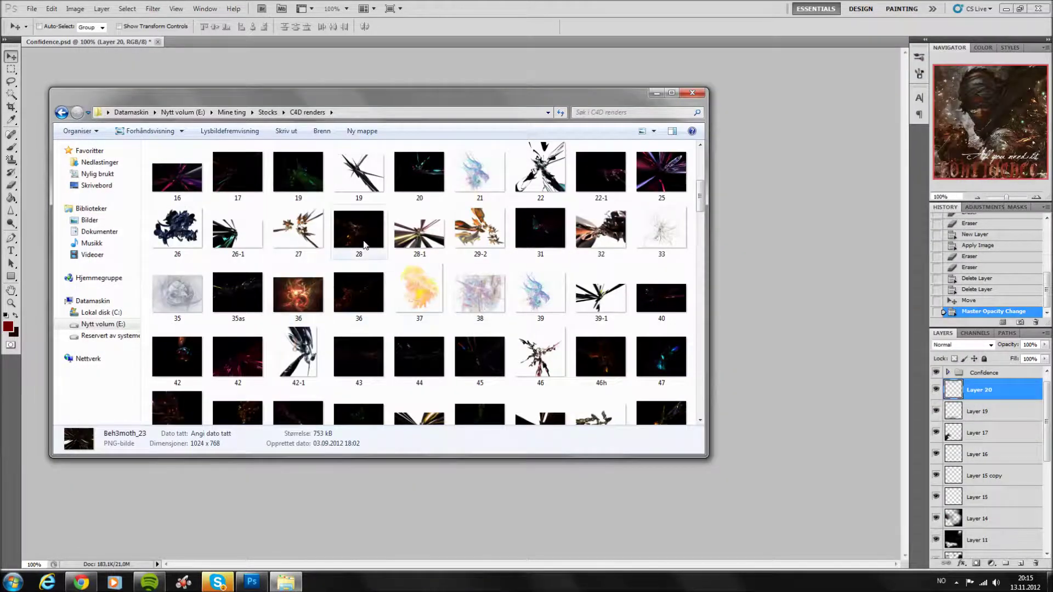
double_click(364, 258)
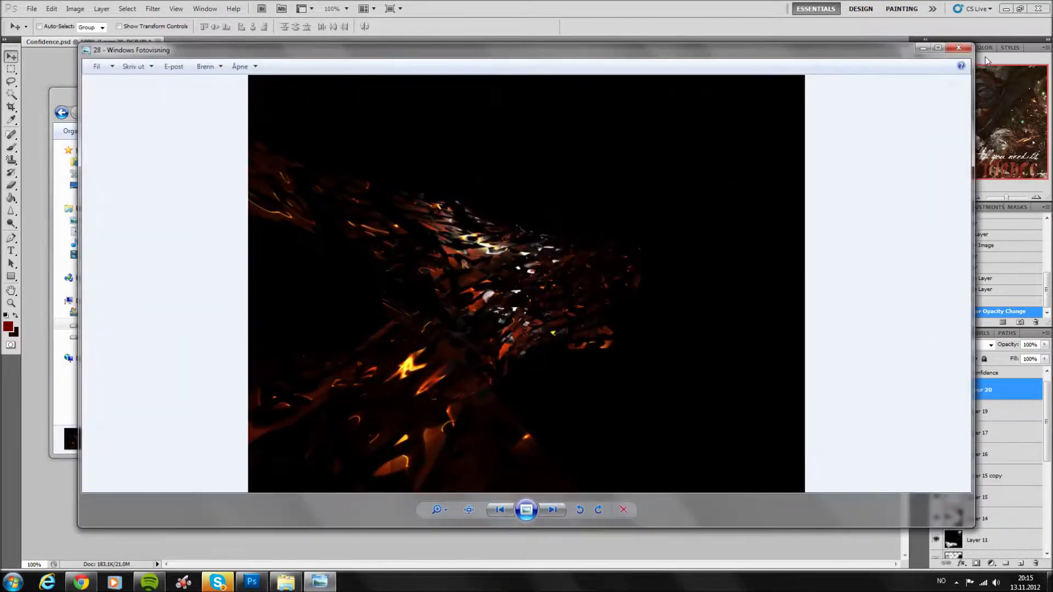
click(959, 48)
mouse_move(352, 234)
mouse_down()
mouse_move(227, 43)
mouse_move(429, 355)
mouse_move(987, 350)
mouse_up()
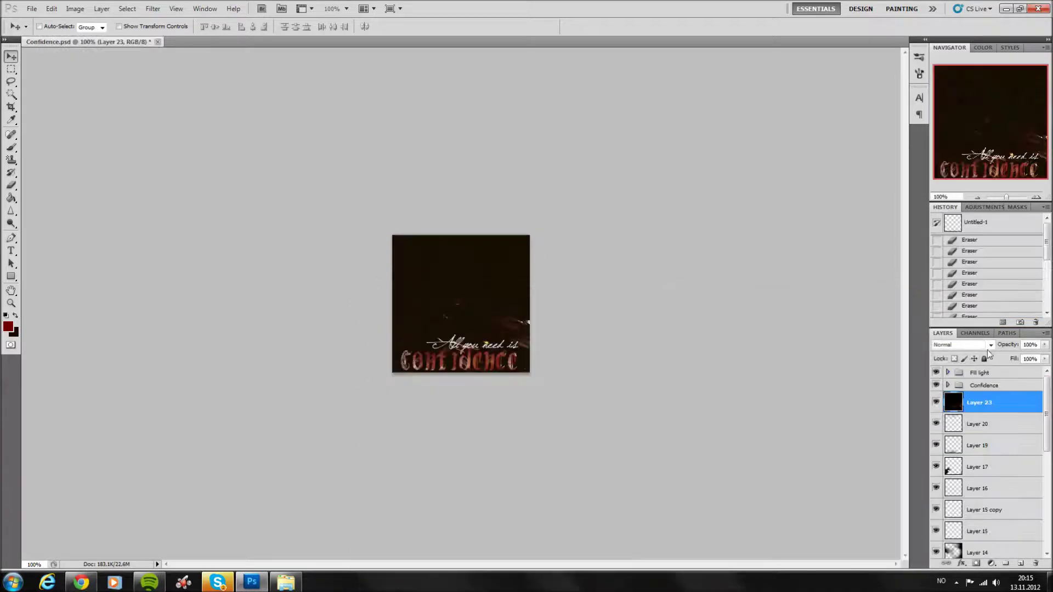
Set Layer 23 to Screen blend mode and reposition the render over the artwork.
click(990, 345)
click(966, 149)
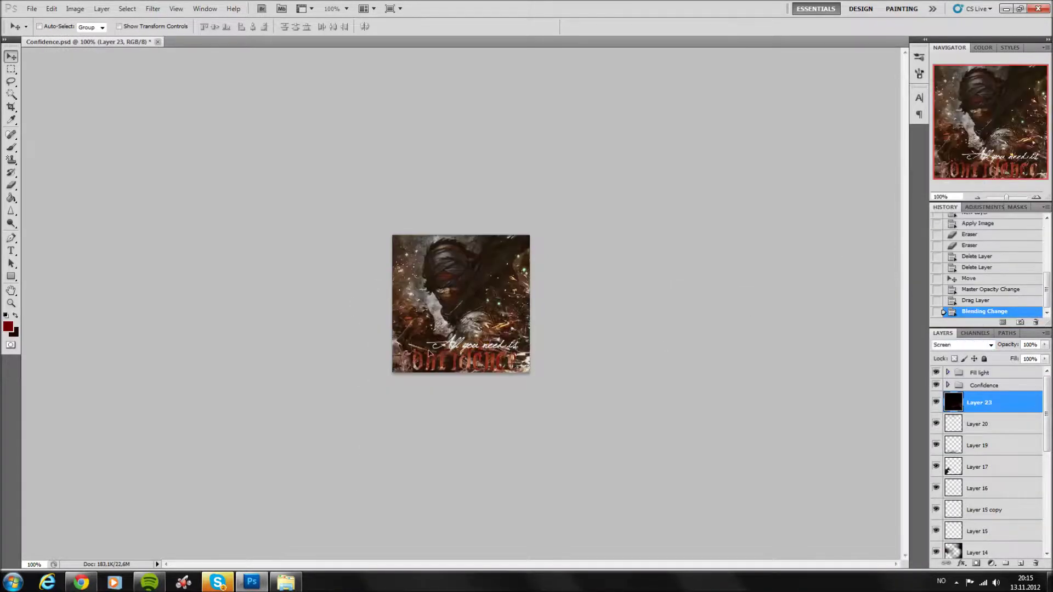
mouse_move(429, 354)
mouse_down()
mouse_move(468, 410)
mouse_move(424, 300)
mouse_up()
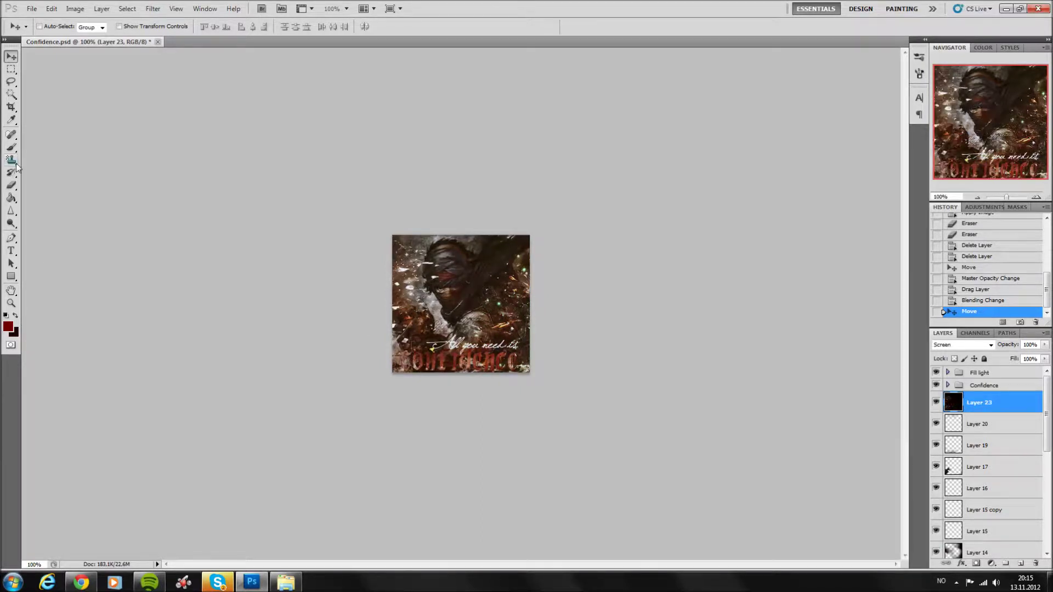
Erase the render from the figure's face, then move Layer 23 below Layer 19.
click(12, 186)
drag(433, 276, 471, 300)
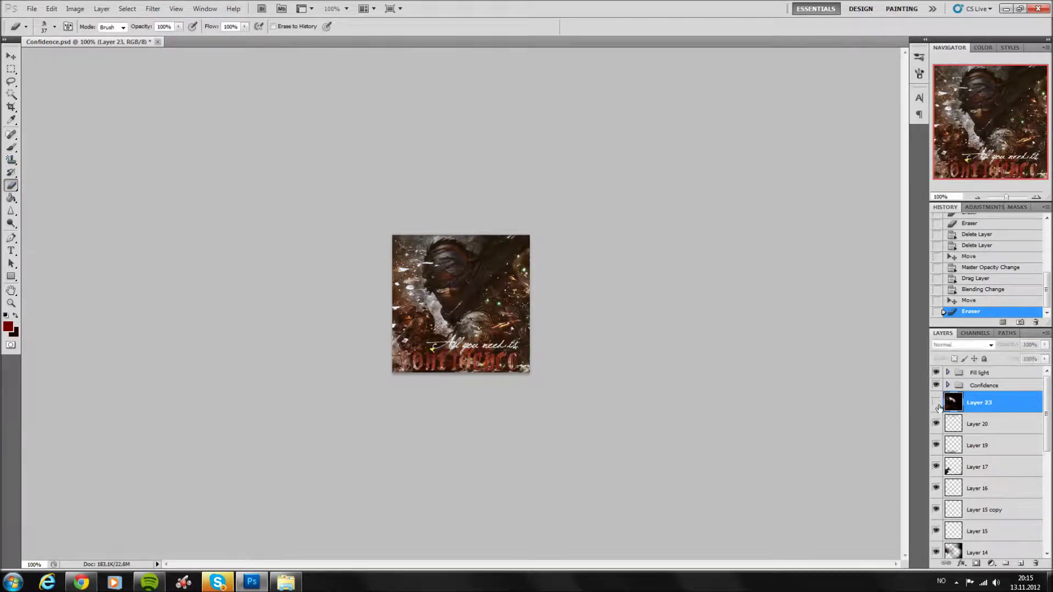
click(428, 265)
click(426, 269)
click(428, 265)
click(436, 266)
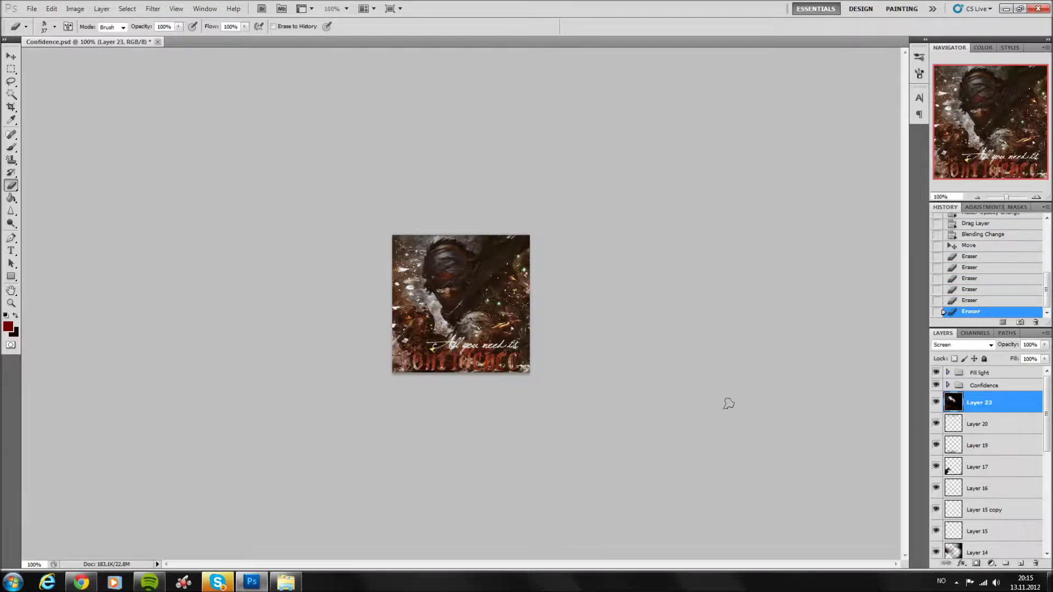
click(432, 279)
click(935, 404)
click(936, 404)
click(936, 404)
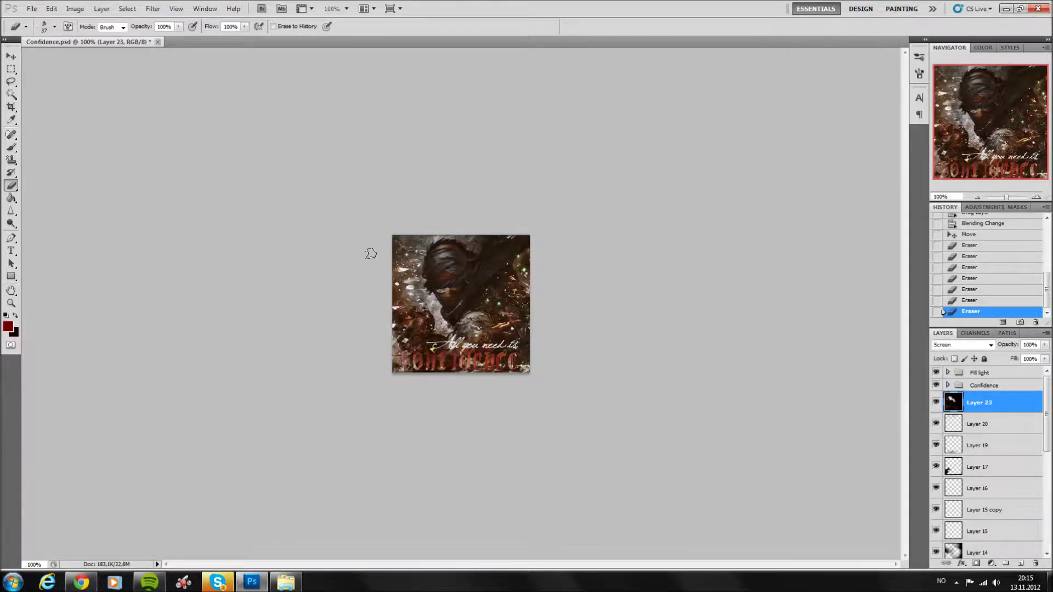
click(11, 56)
drag(997, 410, 987, 535)
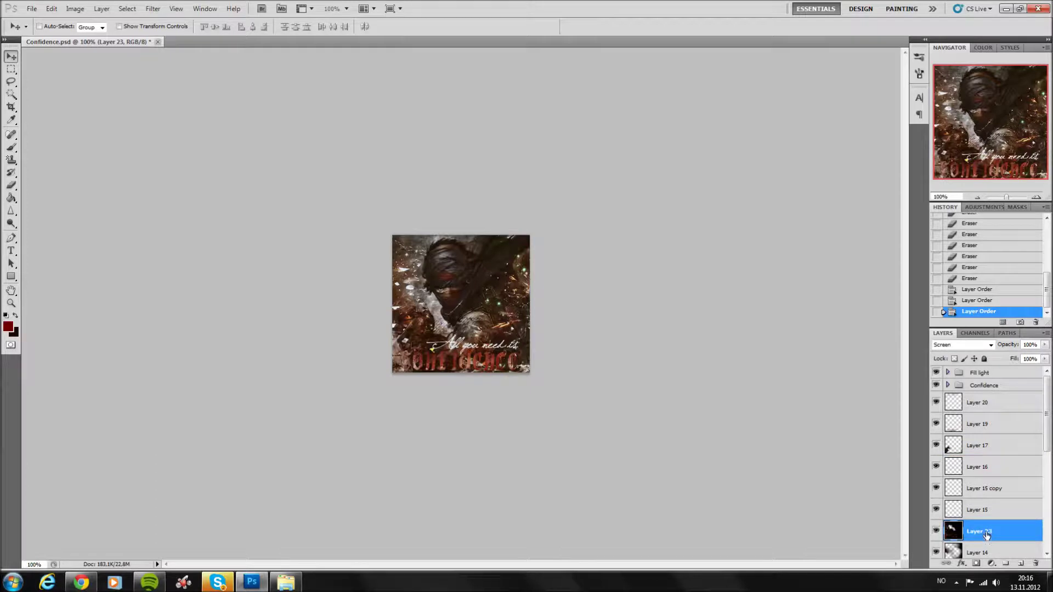
Lower Layer 23's opacity to 43%, toggling it to compare.
click(935, 531)
click(1045, 345)
drag(1045, 357, 1014, 359)
click(935, 531)
click(936, 532)
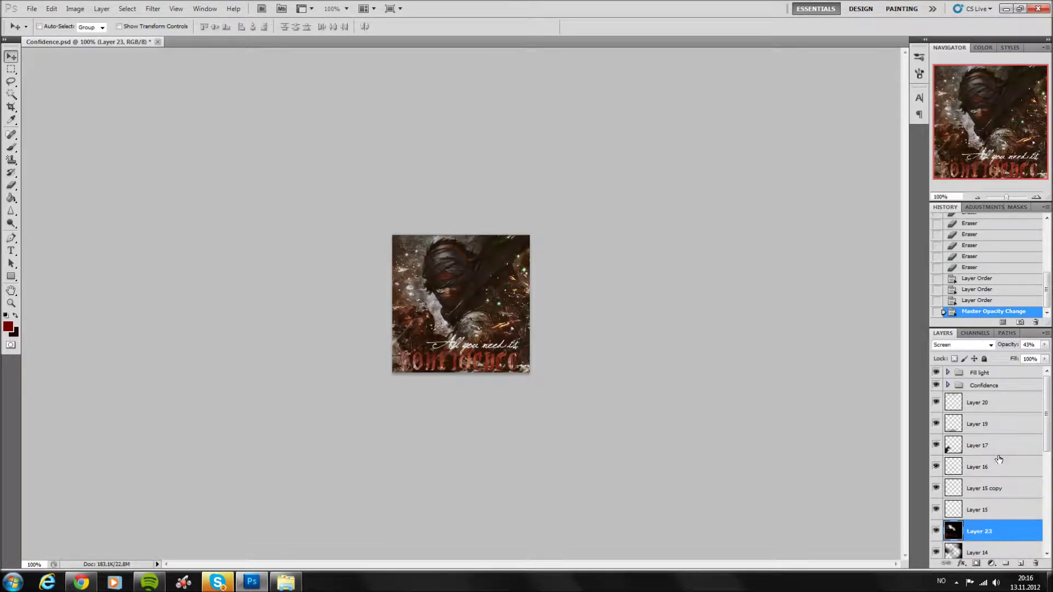
Toggle the Fill light group and Layer 11 on and off to compare their effects.
click(970, 374)
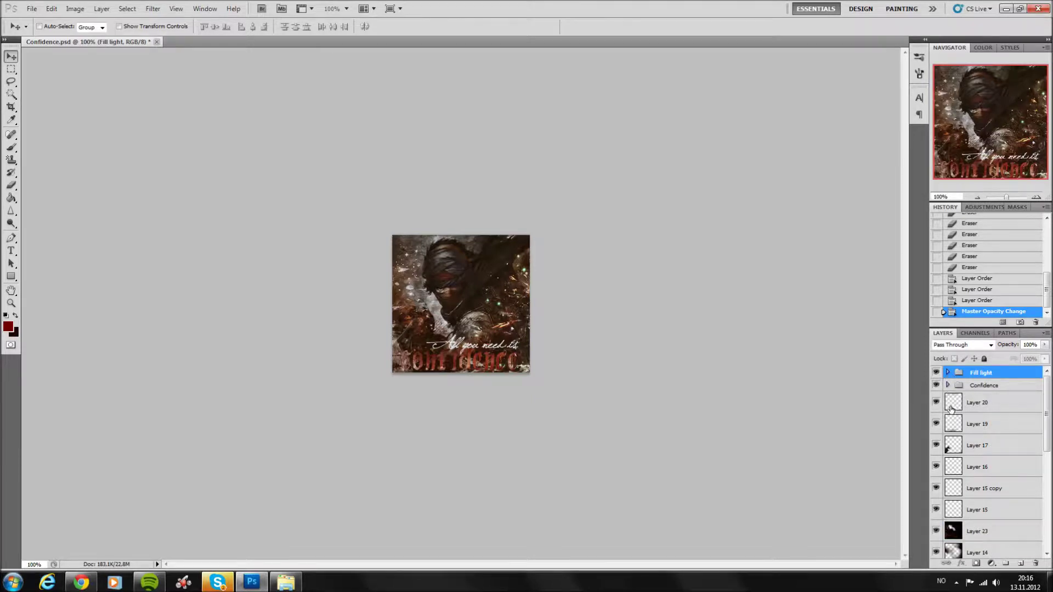
click(938, 373)
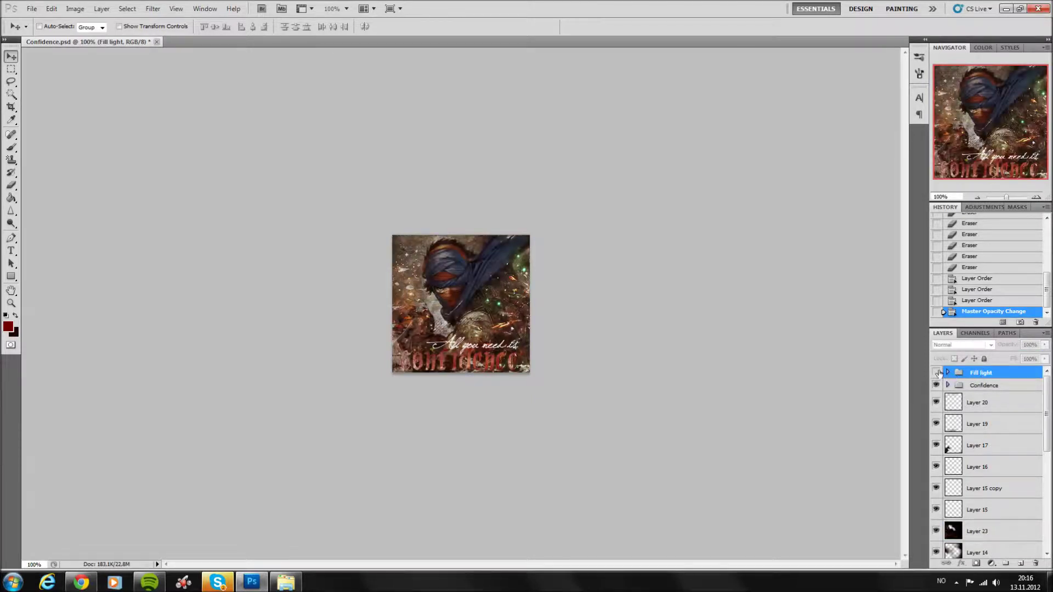
click(936, 386)
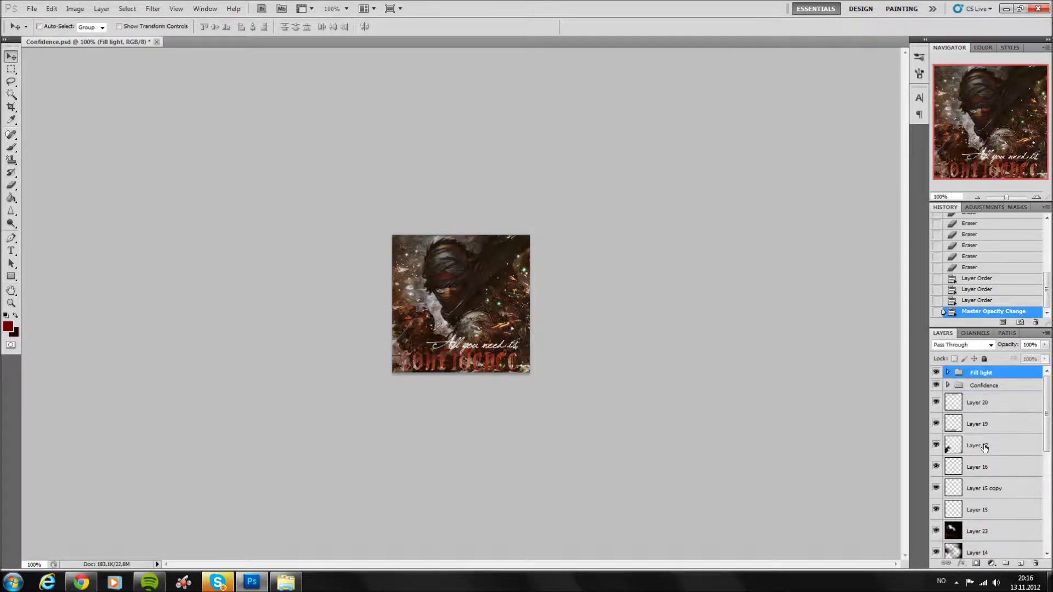
scroll(984, 442, down, 2)
scroll(965, 456, down, 2)
click(943, 475)
click(936, 473)
click(936, 473)
Make a trial eraser stroke on Layer 11, then delete that Eraser state from History.
click(11, 186)
drag(482, 317, 497, 308)
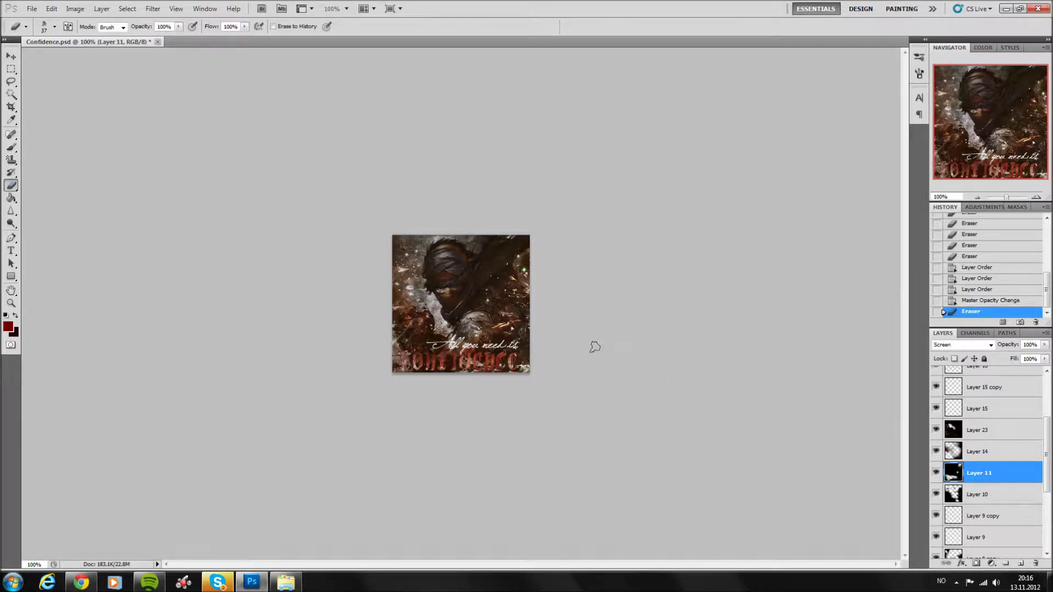
click(1035, 323)
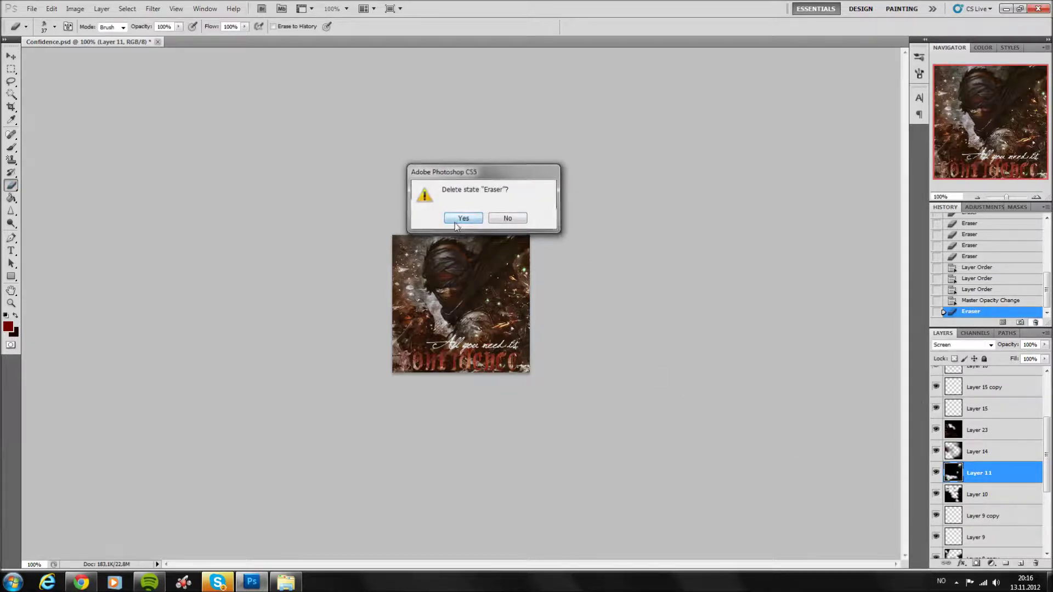
click(465, 217)
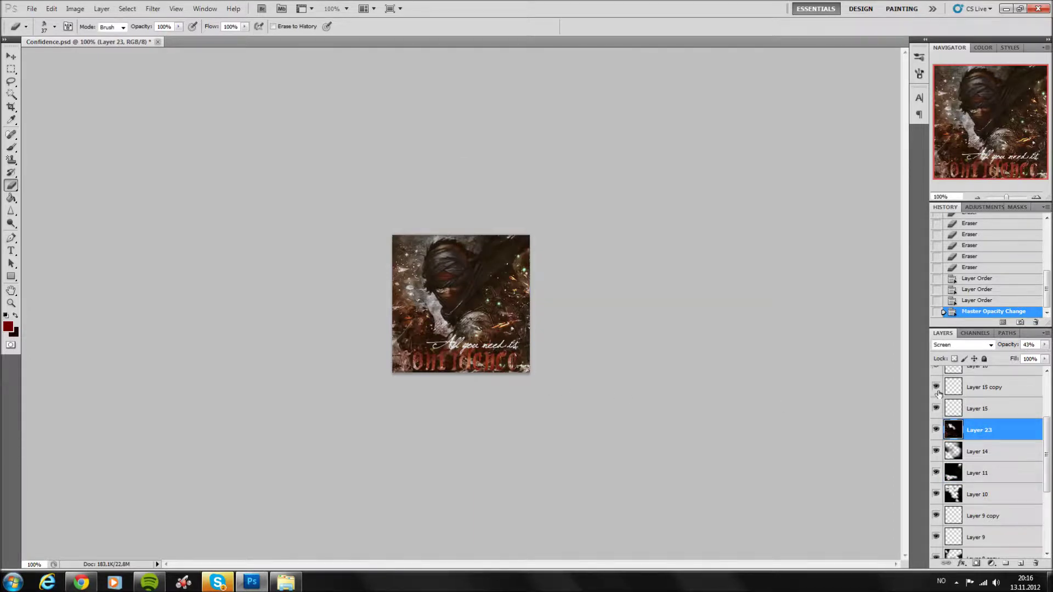
scroll(955, 443, up, 5)
click(981, 401)
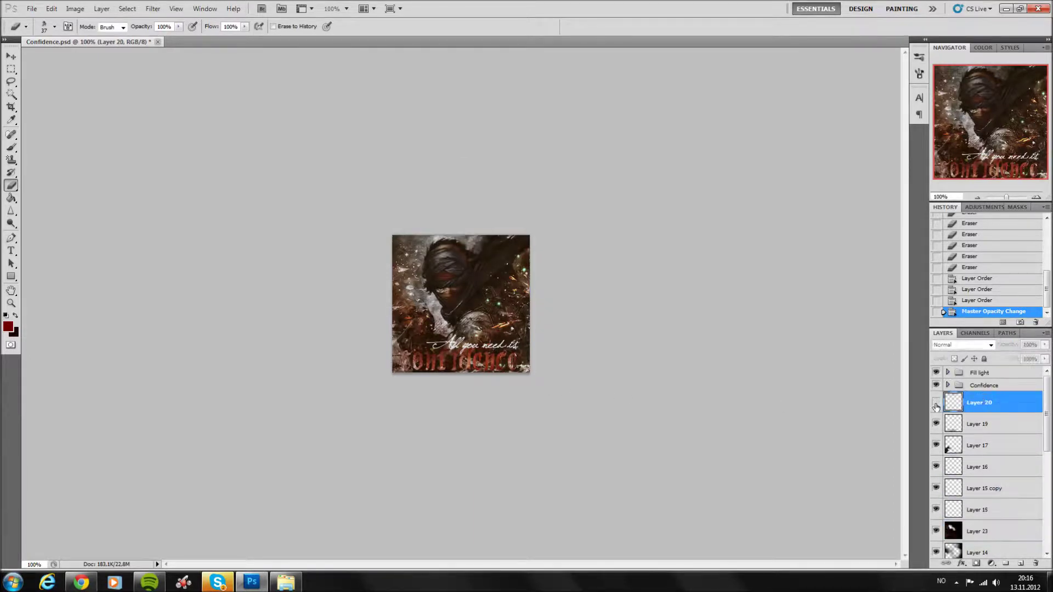
Add a new layer above Layer 20, stamp textured brush strokes, and set it to Soft Light.
click(1019, 564)
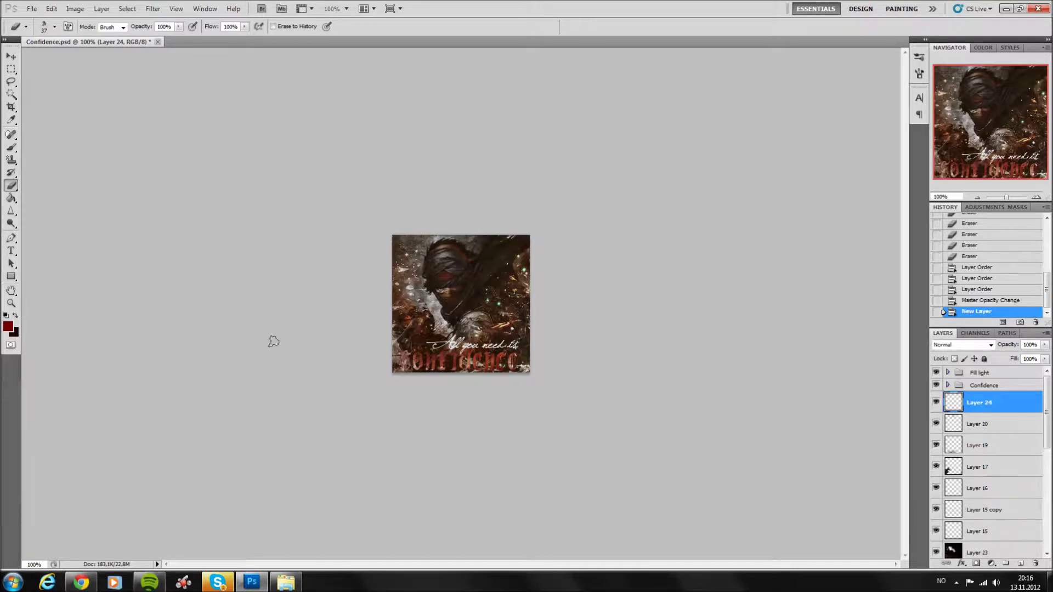
click(11, 147)
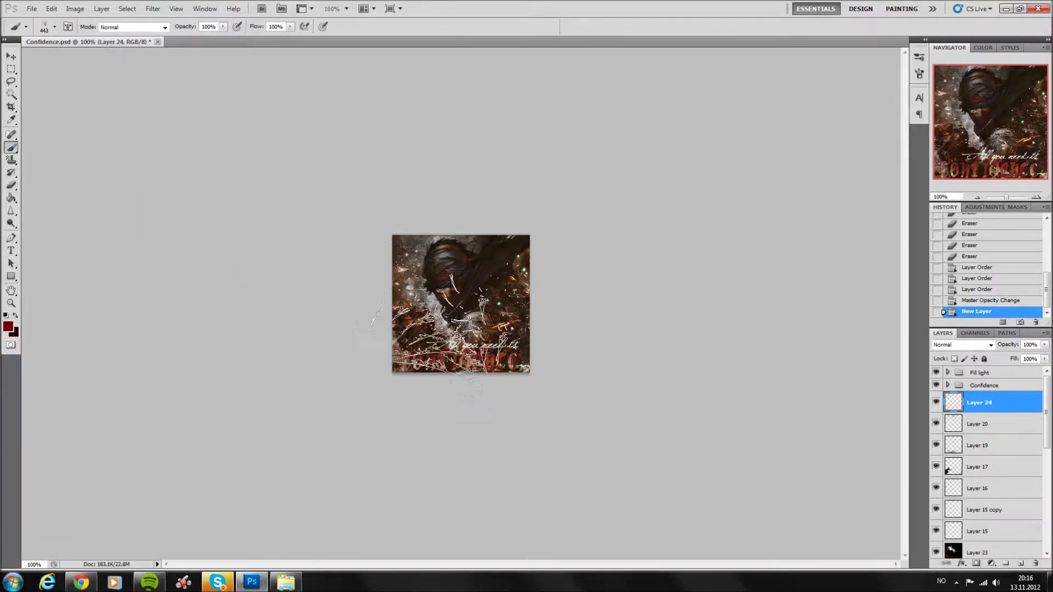
click(392, 282)
click(392, 282)
click(393, 282)
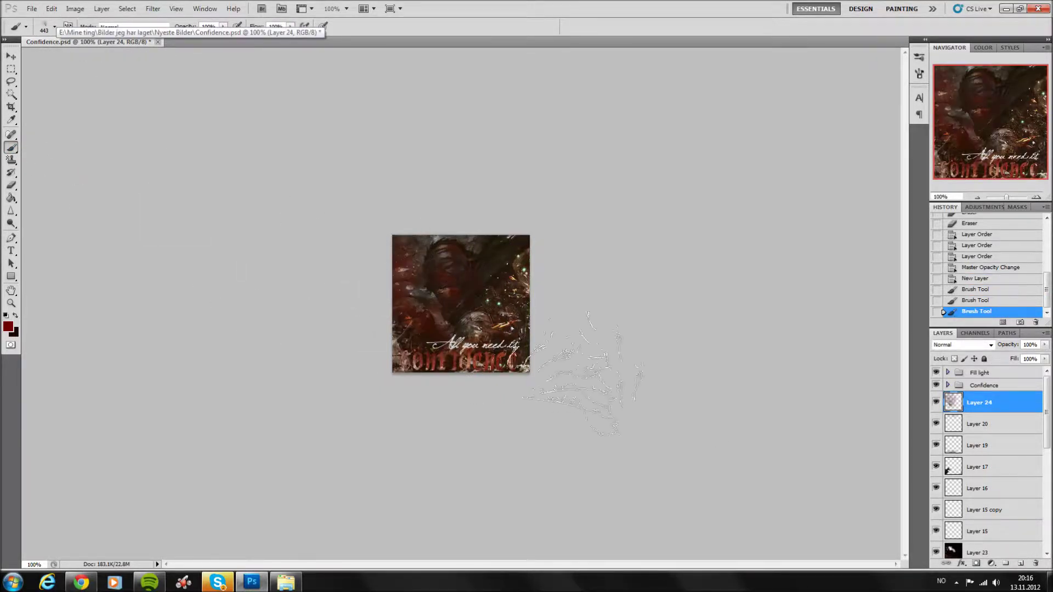
click(984, 346)
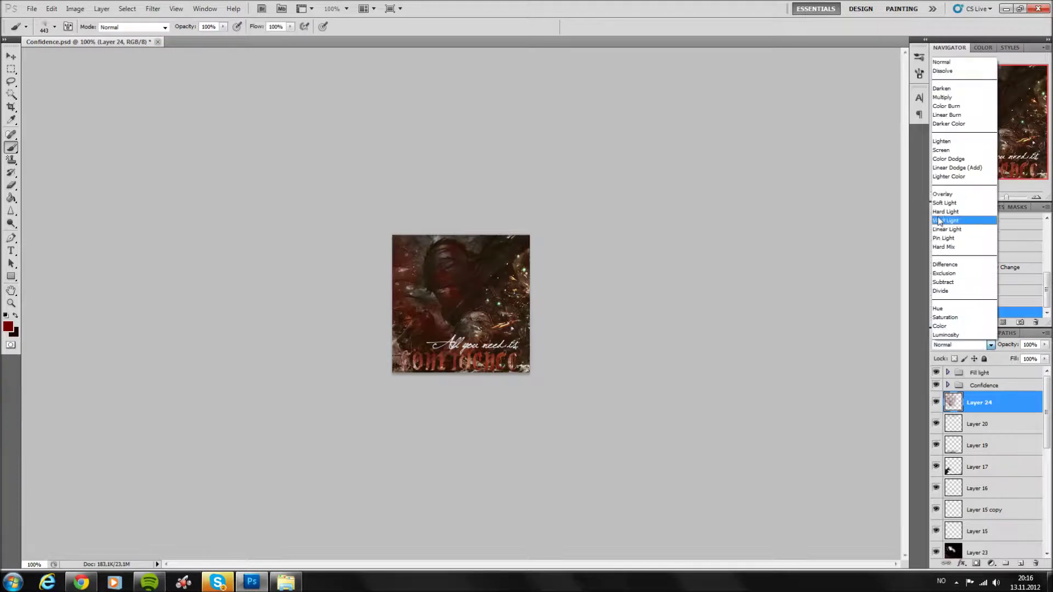
click(957, 218)
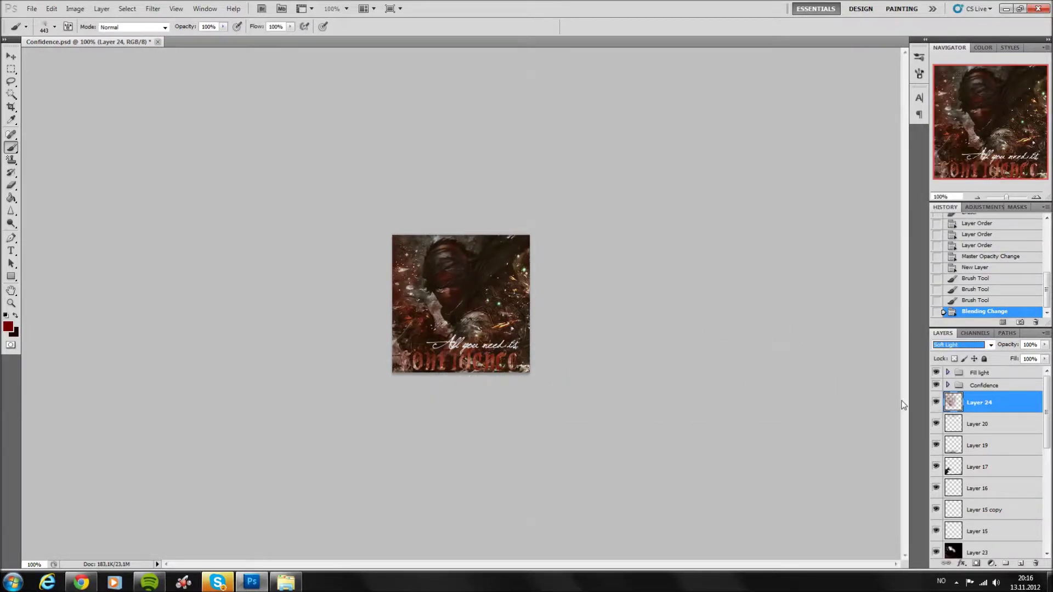
click(935, 402)
click(936, 403)
Erase the texture over the figure's head with a size 71 eraser, toggling the layer to compare.
click(11, 185)
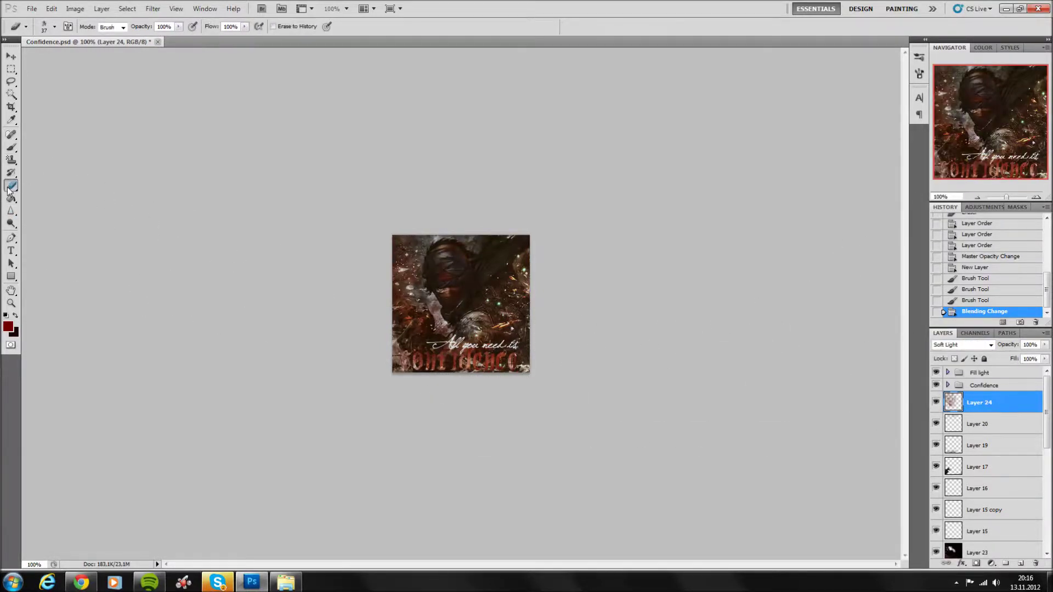
click(67, 26)
click(102, 73)
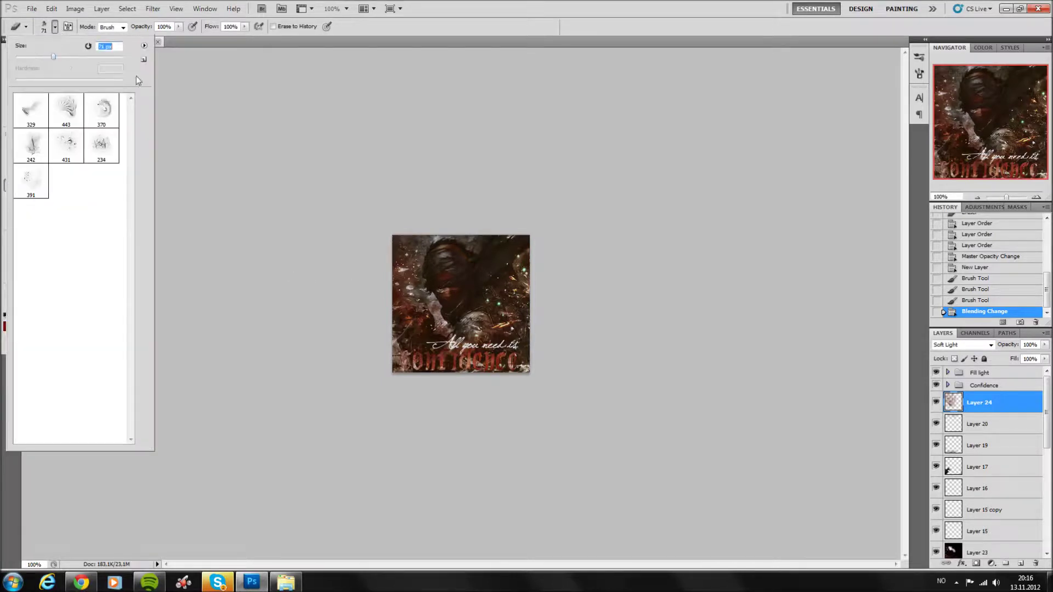
drag(378, 316, 409, 307)
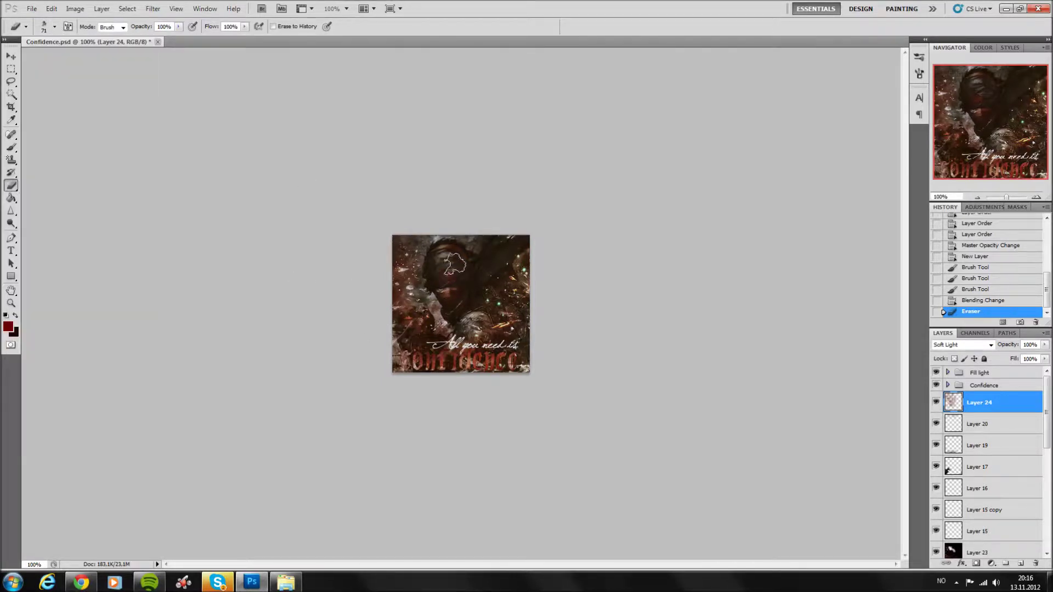
drag(449, 248, 456, 280)
click(936, 402)
click(936, 403)
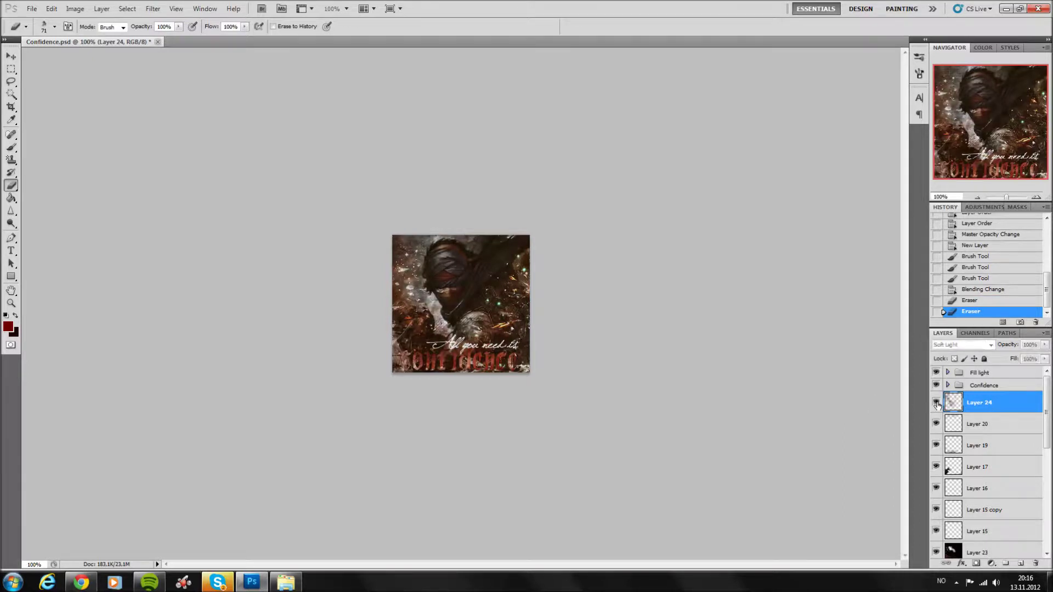
click(935, 402)
click(936, 403)
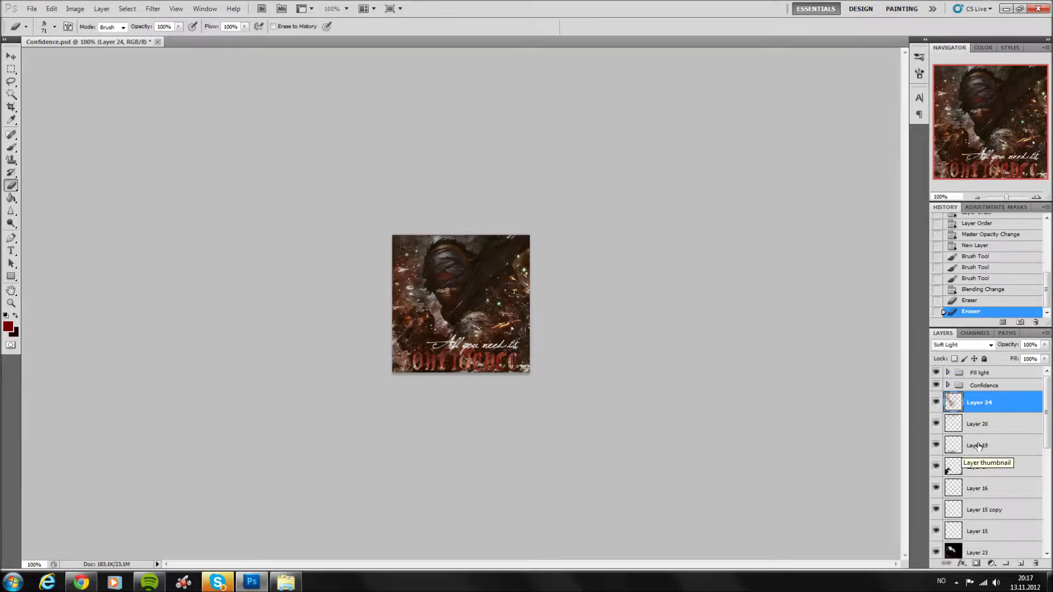
click(975, 385)
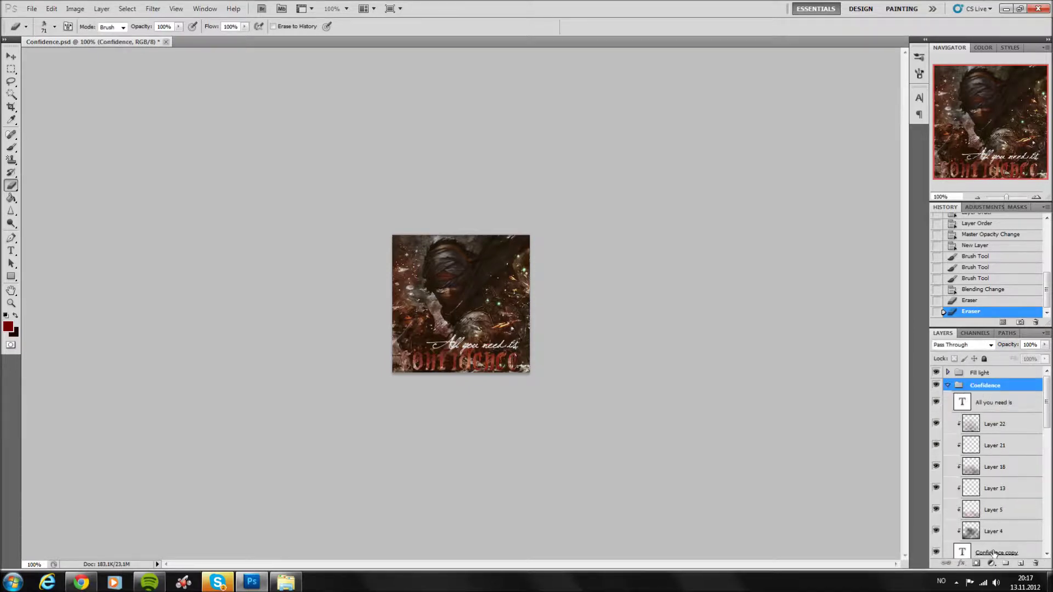
Change the Confidence copy text colour to white using the Type tool's colour picker.
click(994, 553)
click(17, 252)
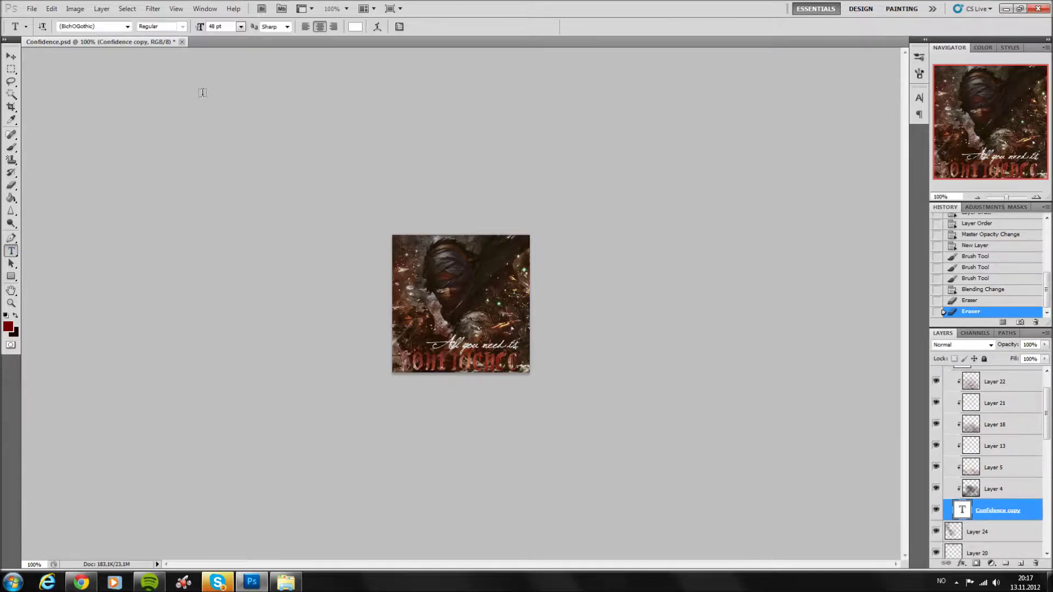
click(356, 27)
mouse_move(623, 296)
mouse_down()
mouse_move(582, 166)
mouse_move(730, 312)
mouse_up()
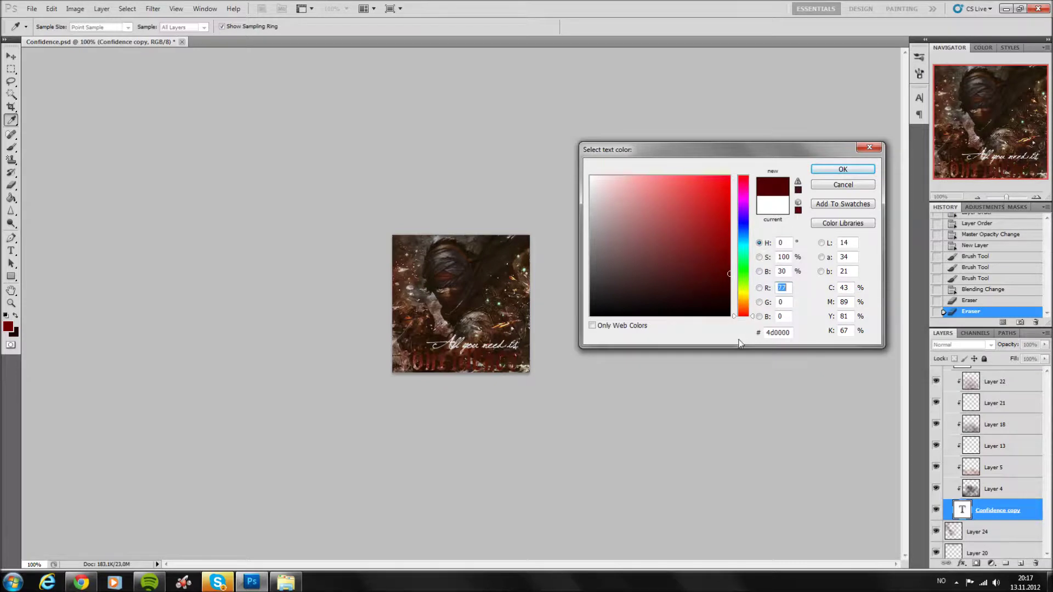
text(7)
drag(674, 280, 647, 226)
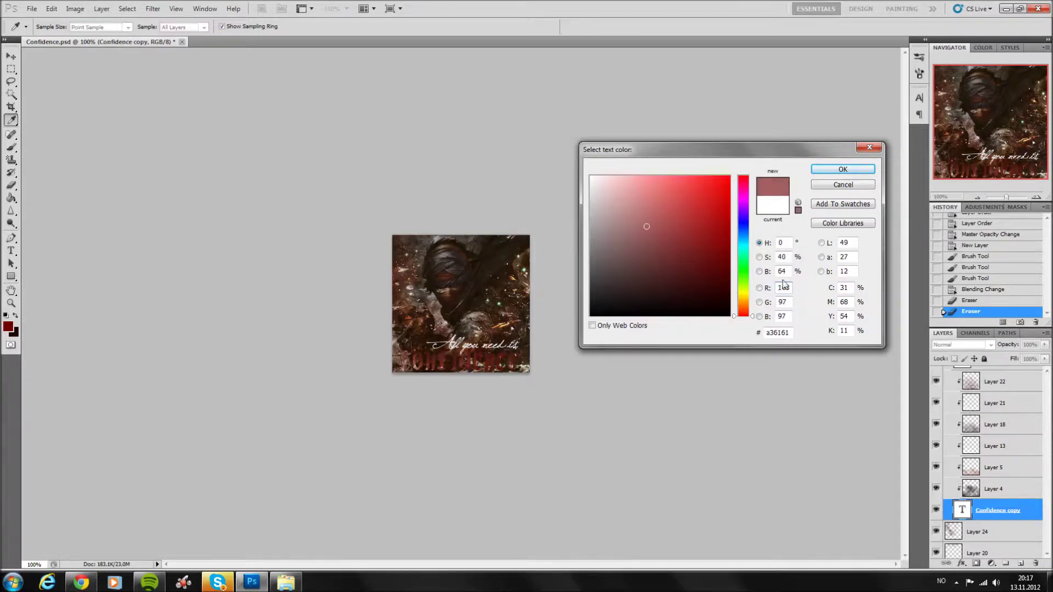
click(745, 299)
drag(744, 302, 744, 304)
drag(658, 230, 591, 177)
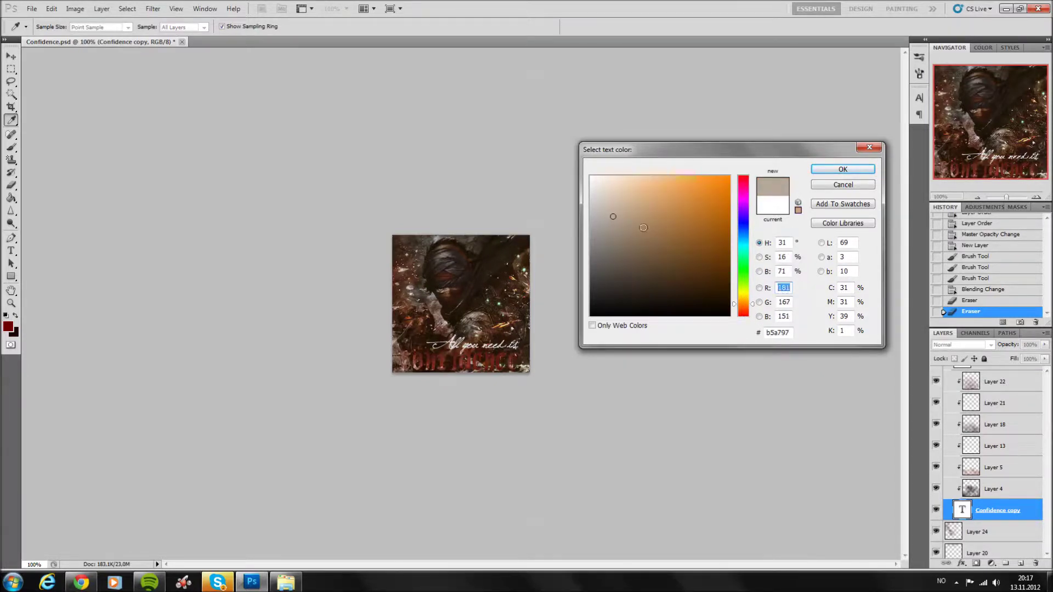
click(828, 170)
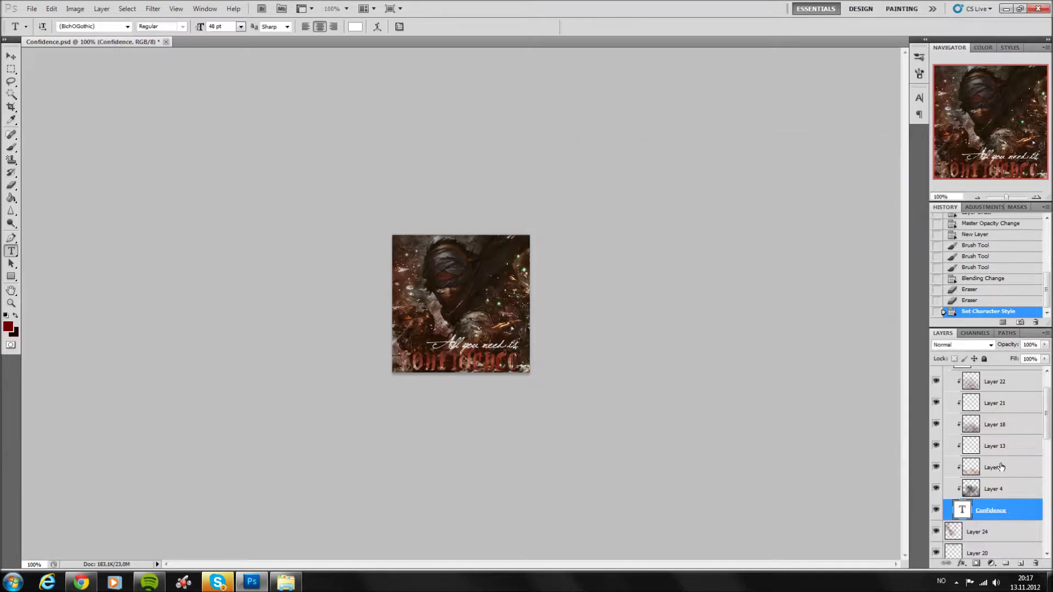
Hide and reshow the title's texture overlays, then return Layer 4 to 100% opacity.
scroll(971, 420, up, 1)
drag(937, 407, 938, 507)
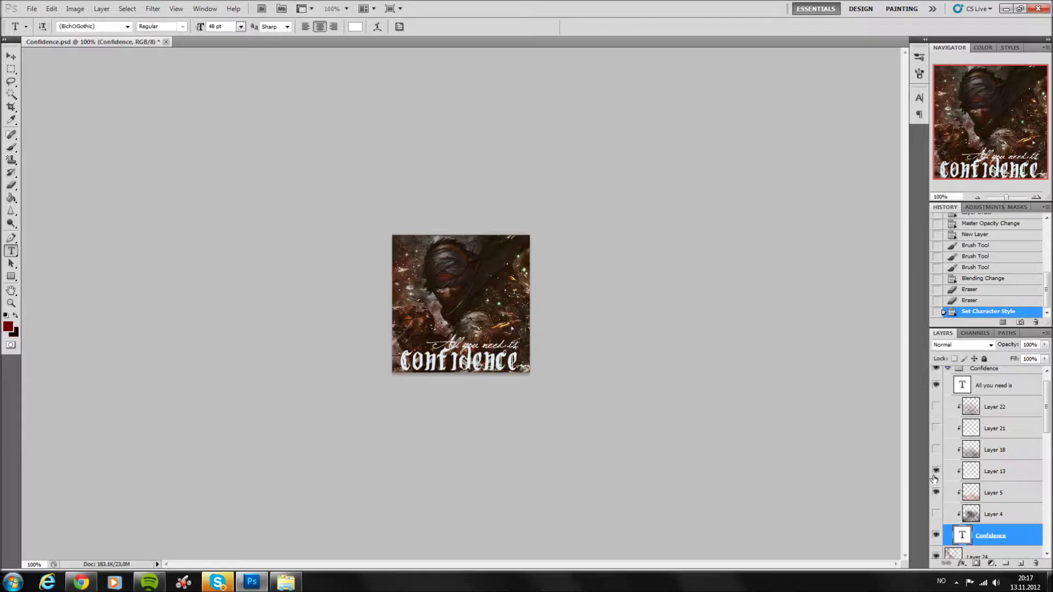
click(936, 408)
click(937, 515)
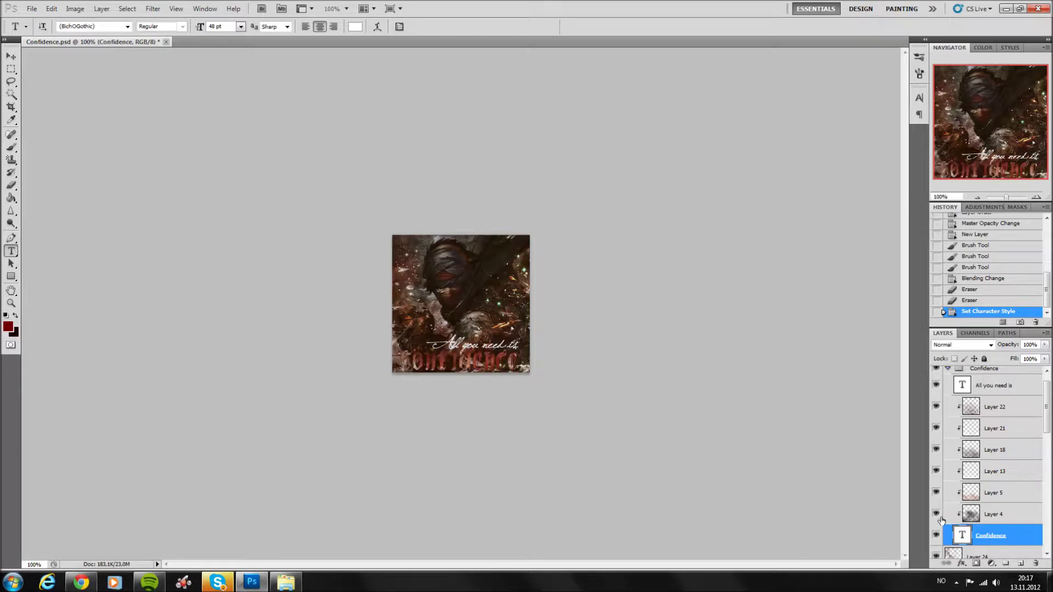
click(984, 515)
click(936, 516)
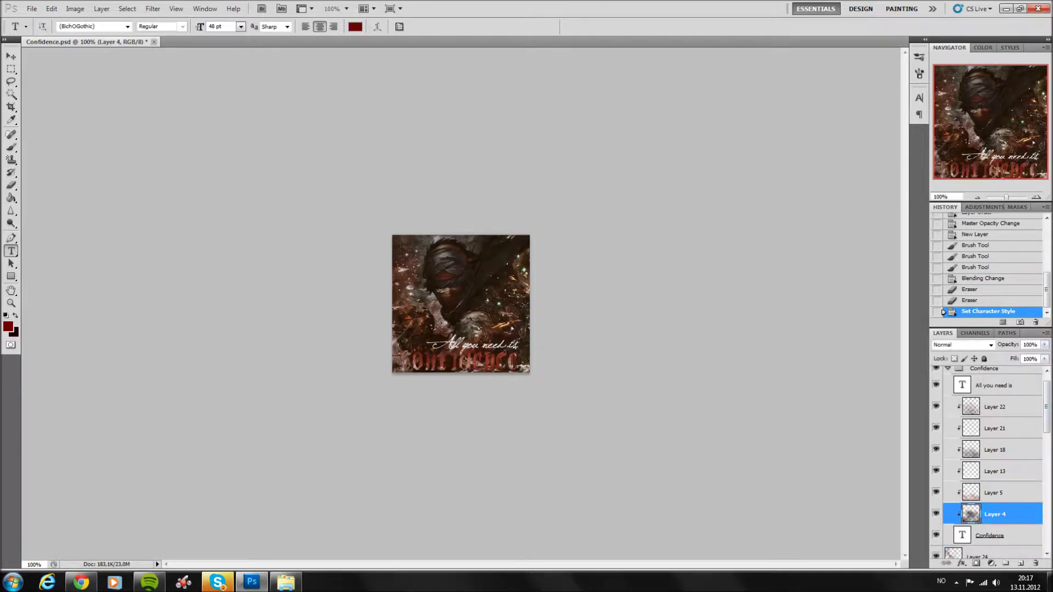
drag(1045, 345, 1025, 358)
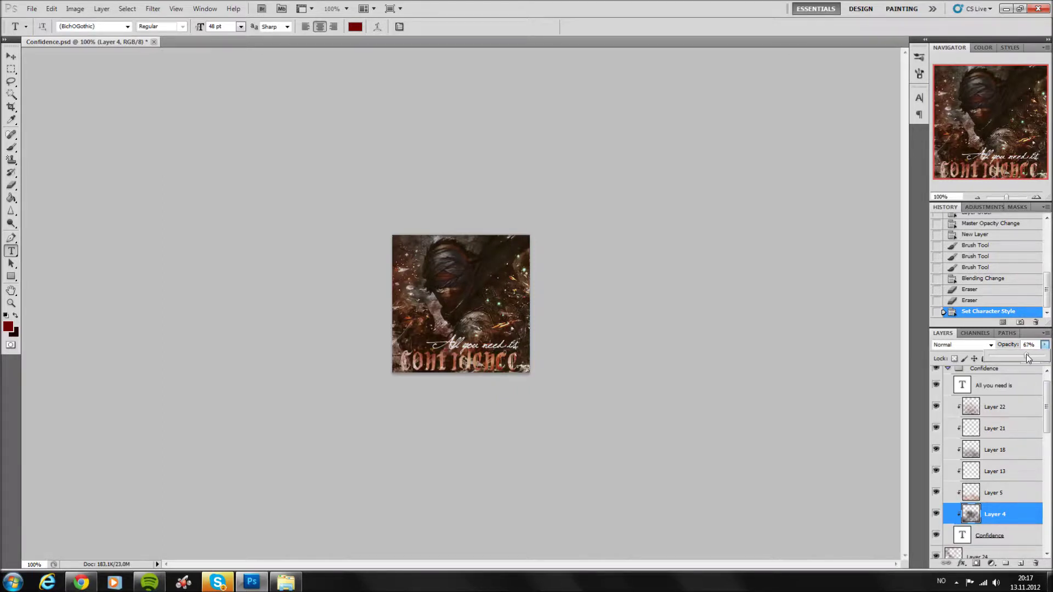
drag(1027, 357, 1045, 358)
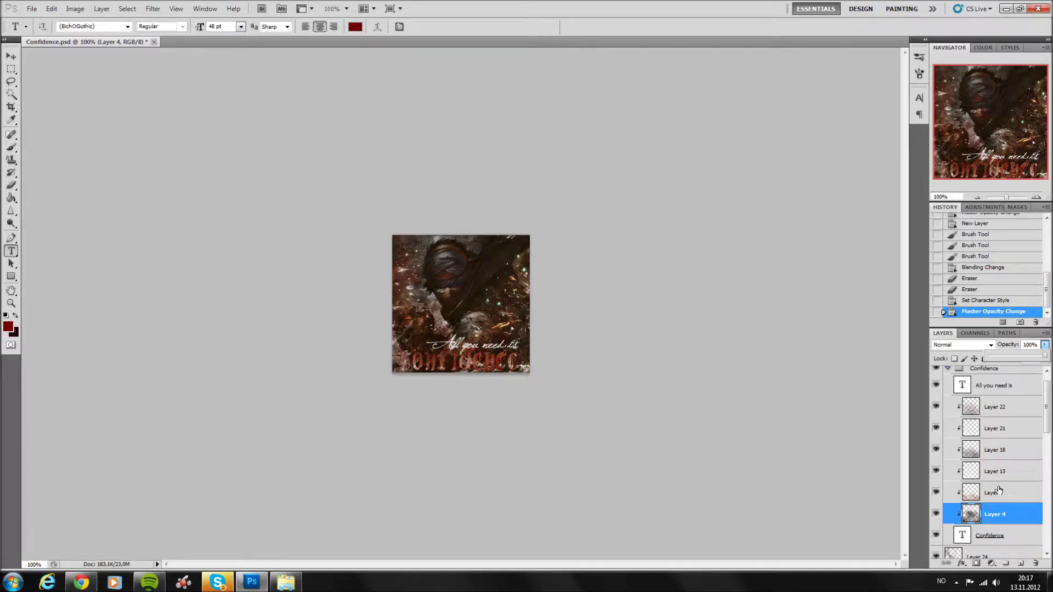
click(1008, 536)
Give the Confidence text a drop shadow with distance 2, size 3 and 46% opacity.
right_click(1008, 536)
click(984, 229)
click(636, 160)
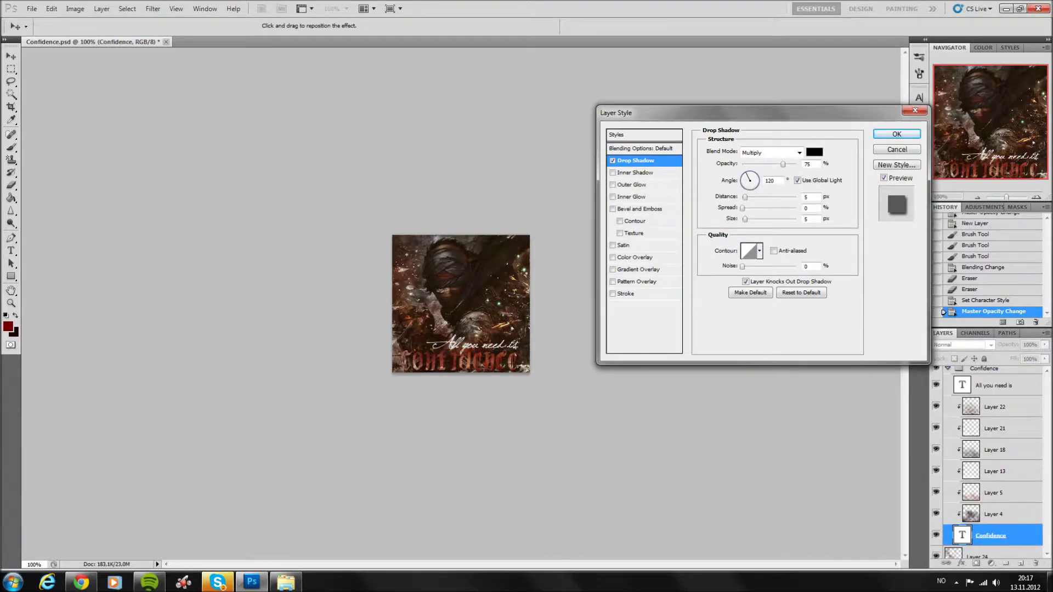
text(2)
drag(783, 164, 777, 164)
text(3)
key(Tab)
click(768, 163)
click(879, 138)
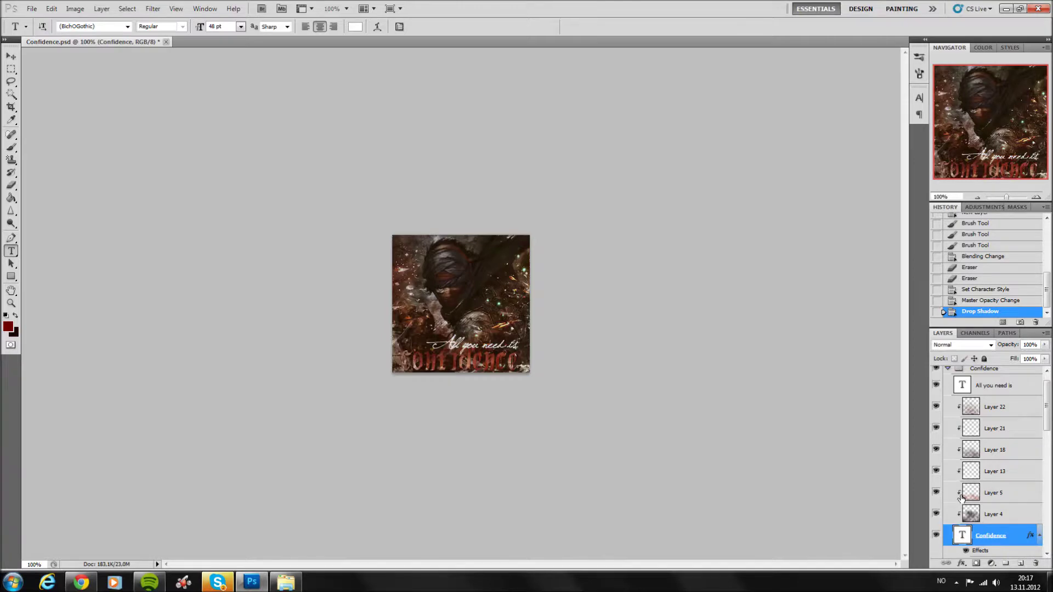
scroll(969, 475, up, 1)
click(1004, 403)
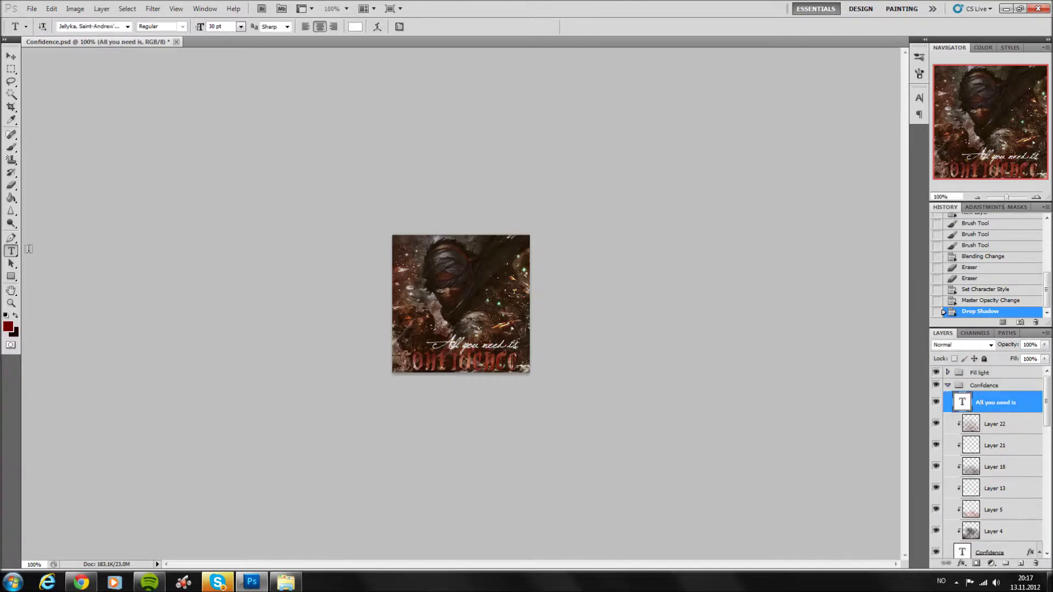
Set 'all you need is' to the sign-handwriting_demo-version font, trying 14 and 18 pt sizes.
click(126, 27)
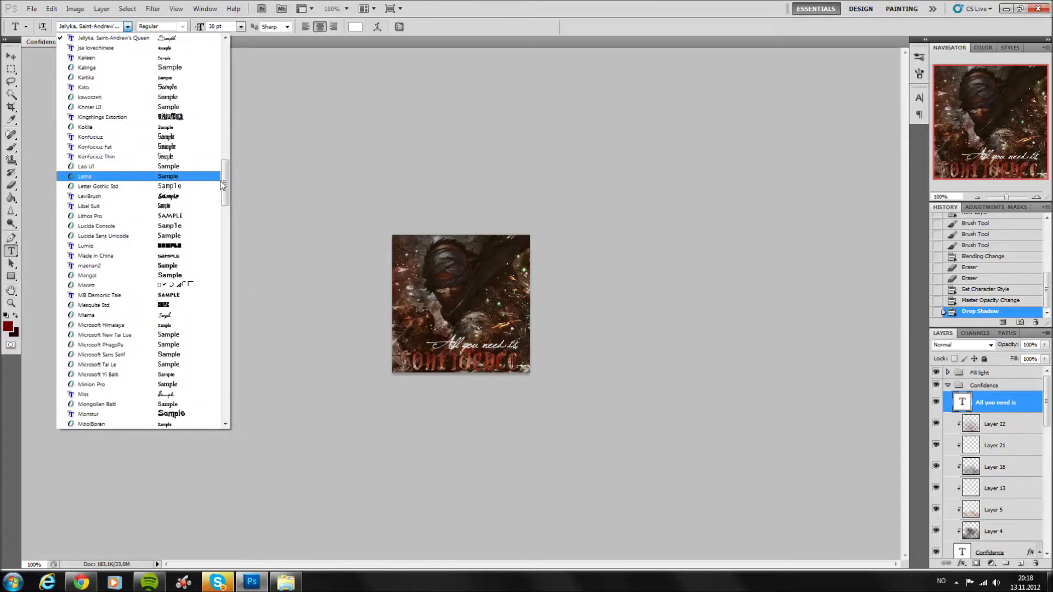
drag(225, 186, 226, 275)
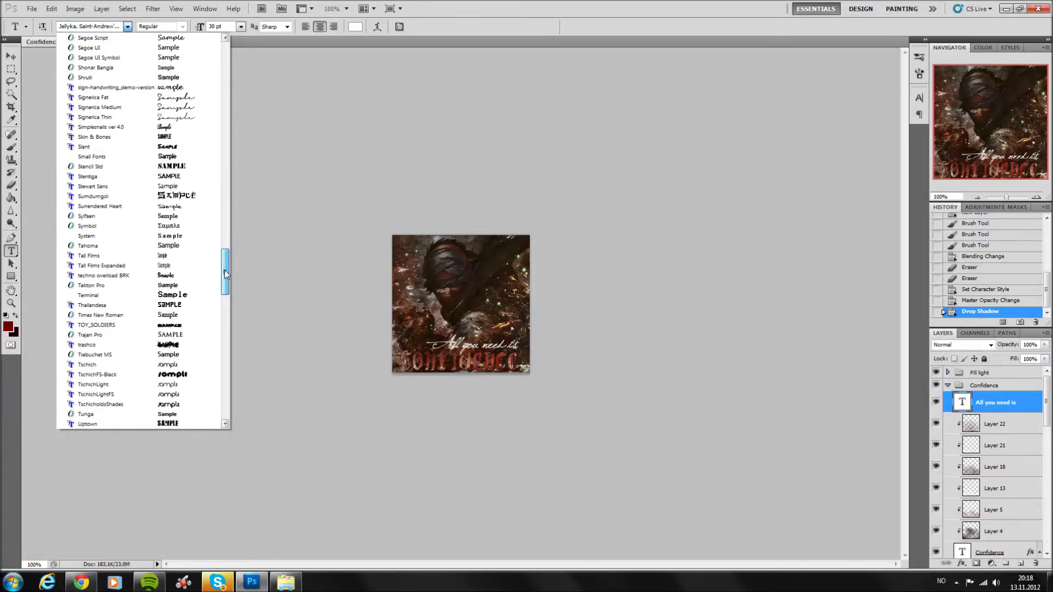
click(205, 88)
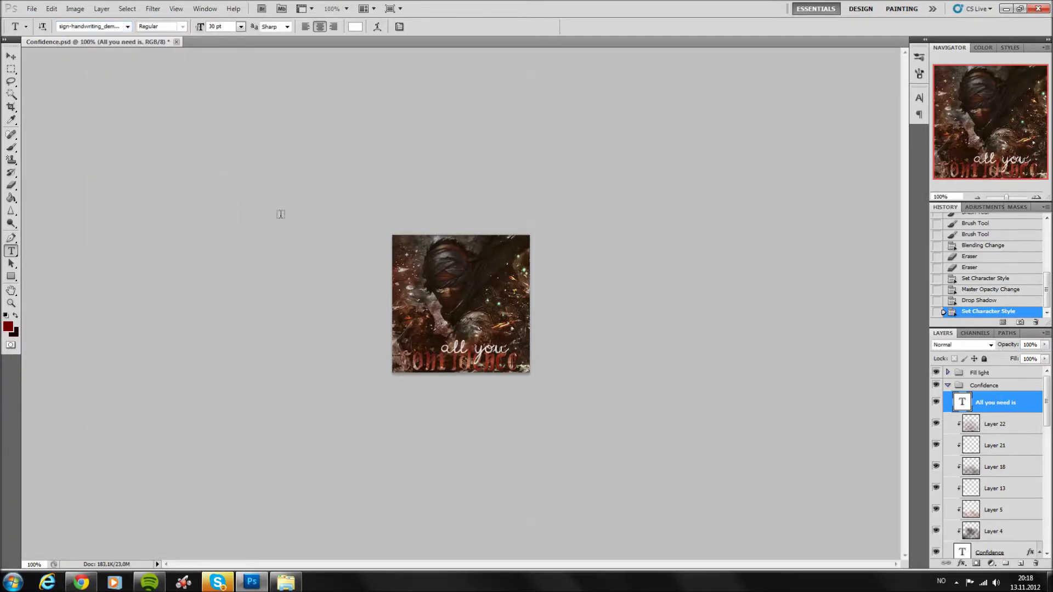
click(241, 26)
click(237, 128)
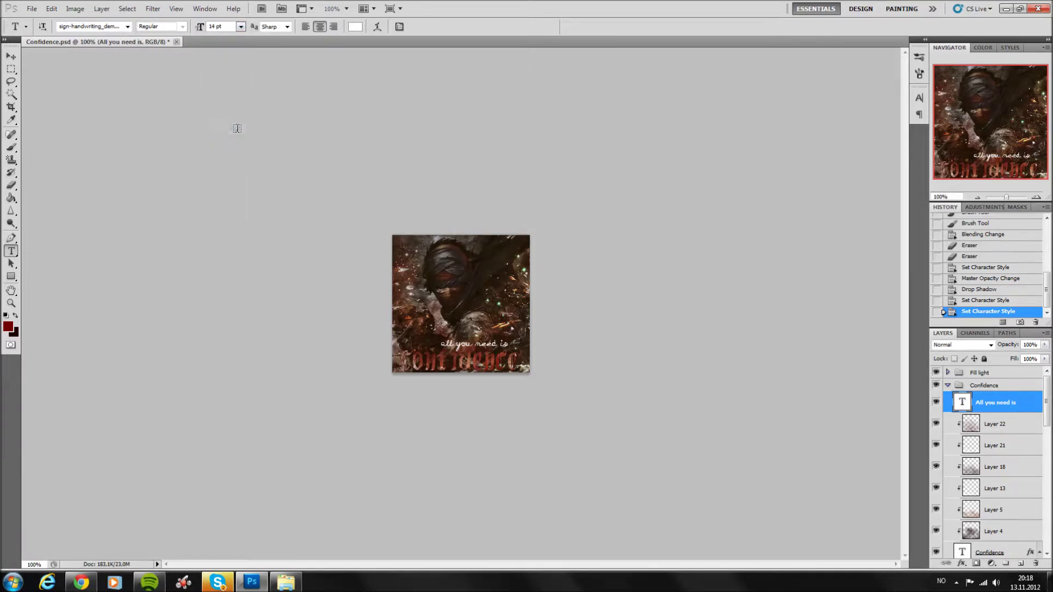
click(240, 26)
click(233, 134)
Make the 'all you need is' text slightly smaller and position it just above the Confidence title.
click(11, 56)
mouse_move(417, 346)
mouse_down()
mouse_move(390, 347)
mouse_move(417, 349)
mouse_up()
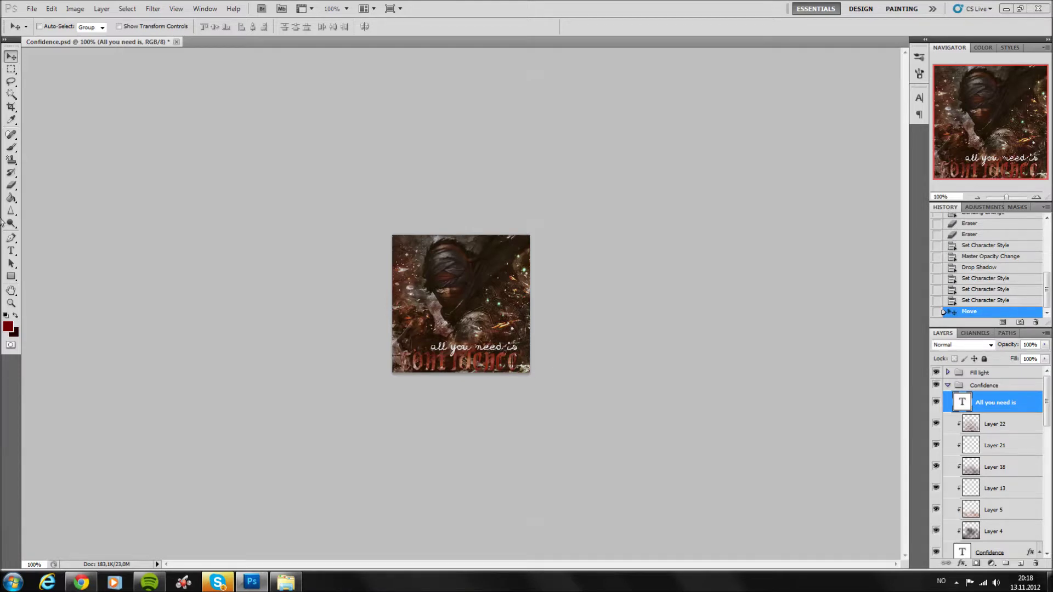
click(11, 251)
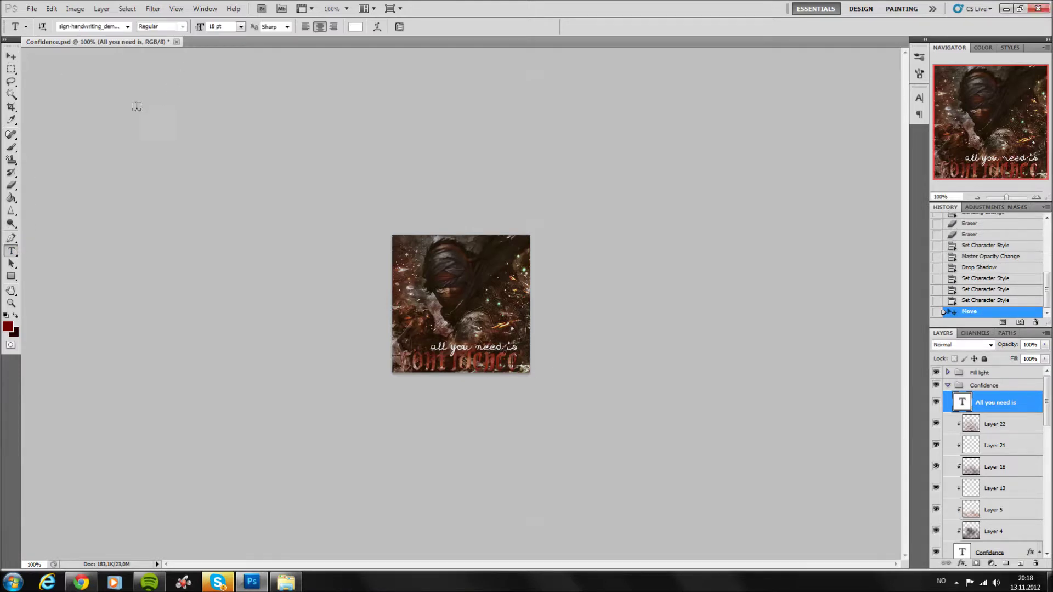
click(242, 29)
drag(199, 31, 193, 31)
click(10, 56)
drag(475, 393, 489, 398)
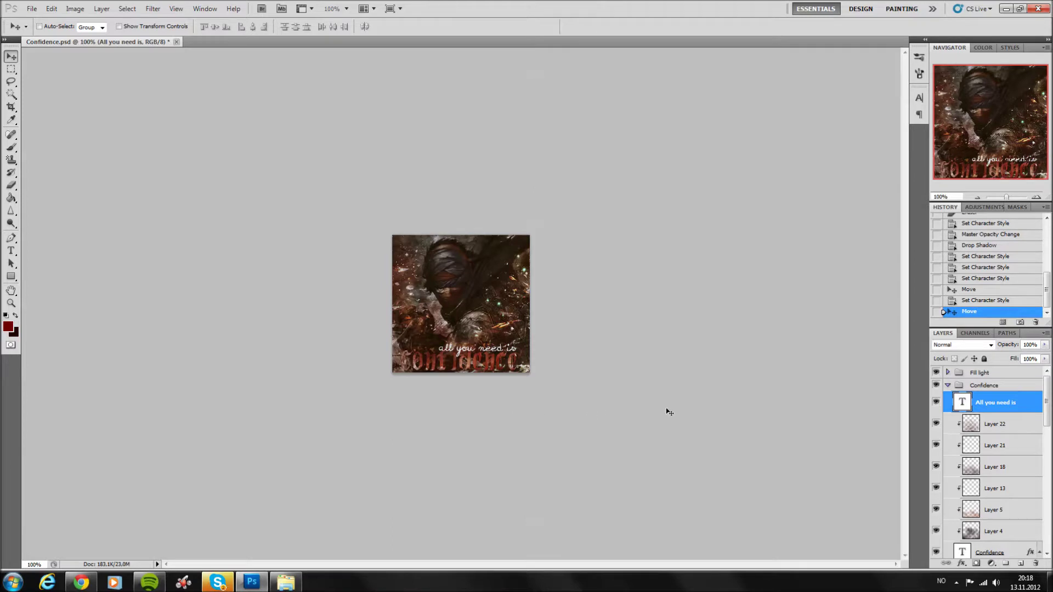
Try Soft Light blending and 67% opacity on the text layer, then revert to Normal at 100%.
click(962, 344)
click(953, 276)
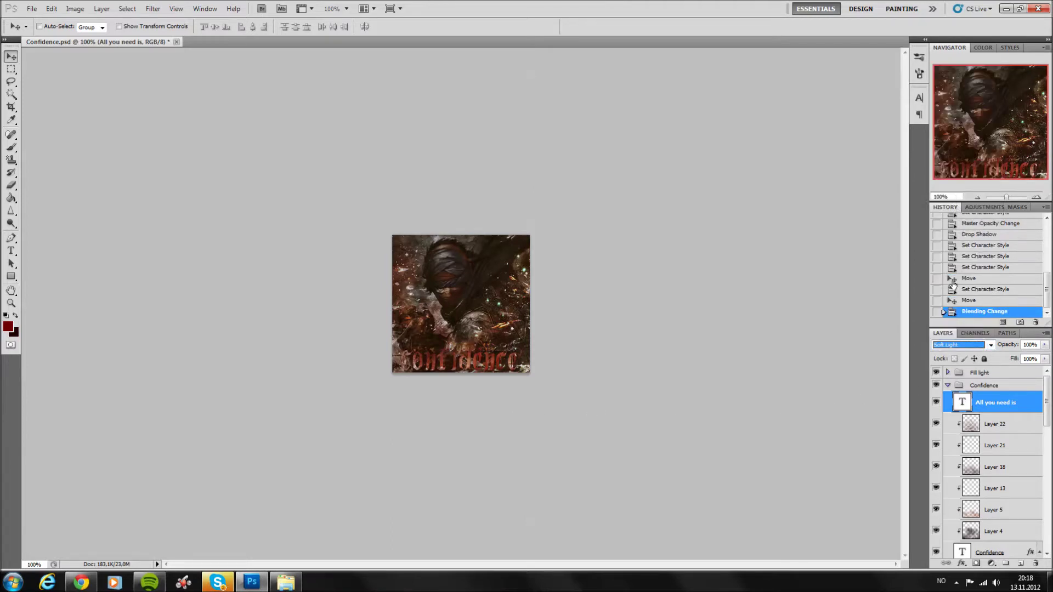
click(963, 344)
click(966, 69)
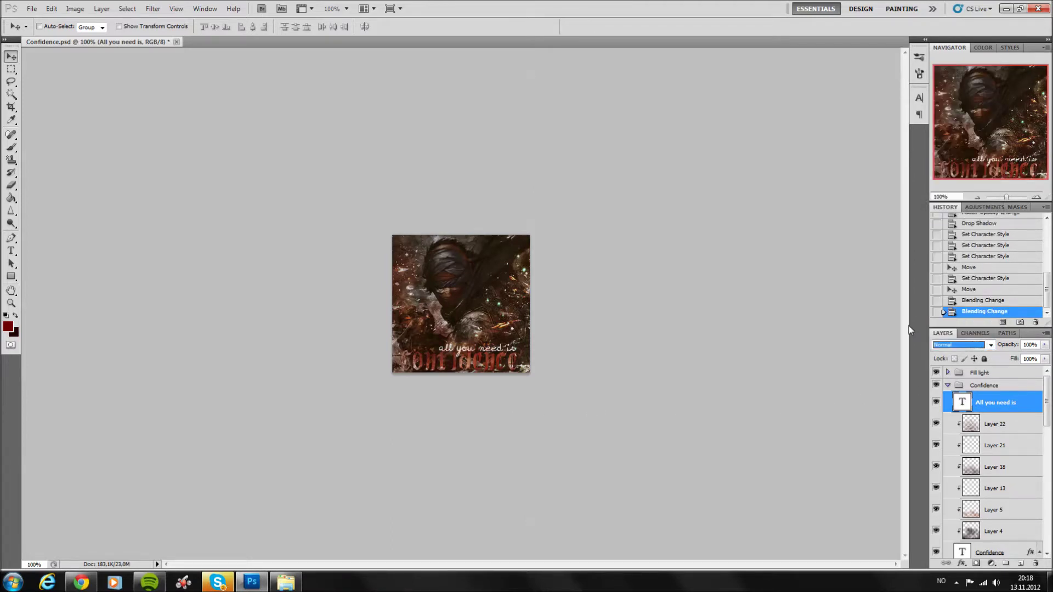
click(1046, 344)
drag(1045, 357, 1027, 359)
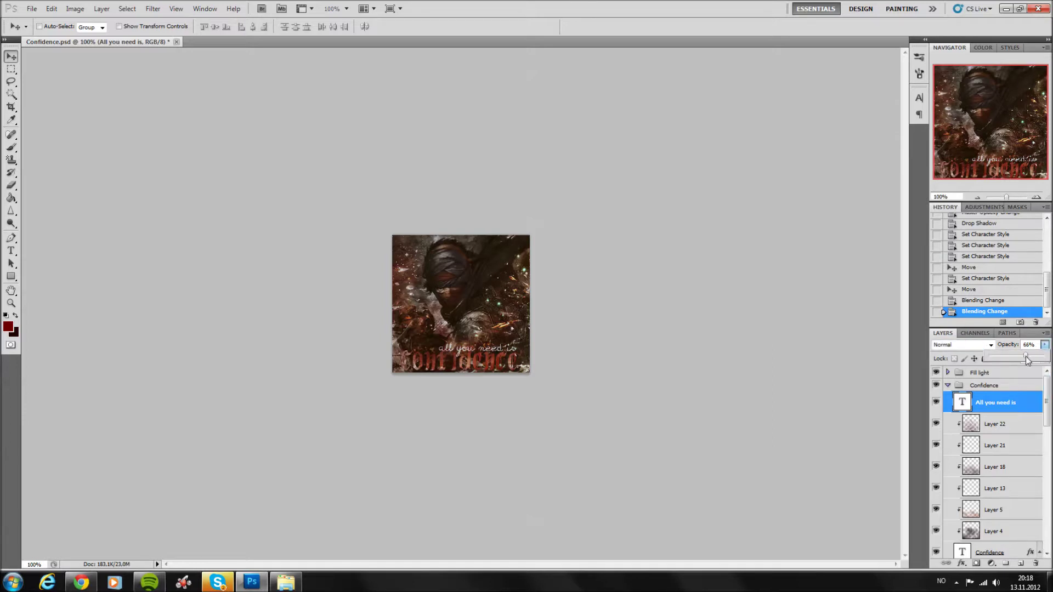
drag(1041, 358, 1045, 357)
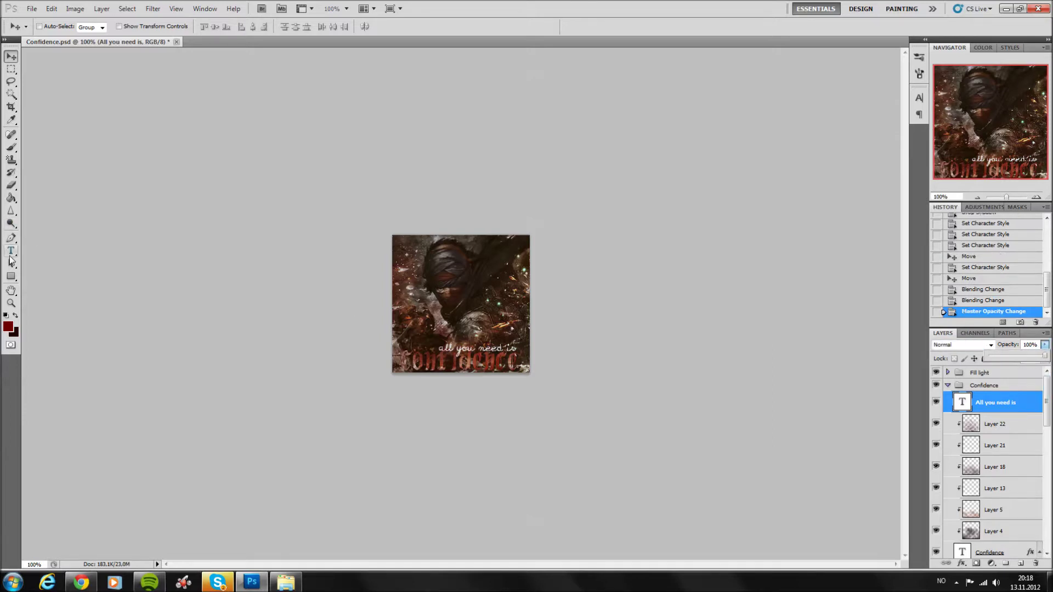
Color the 'all you need is' text light grey #bfb9b9.
click(11, 254)
click(371, 26)
click(602, 249)
drag(601, 236, 595, 204)
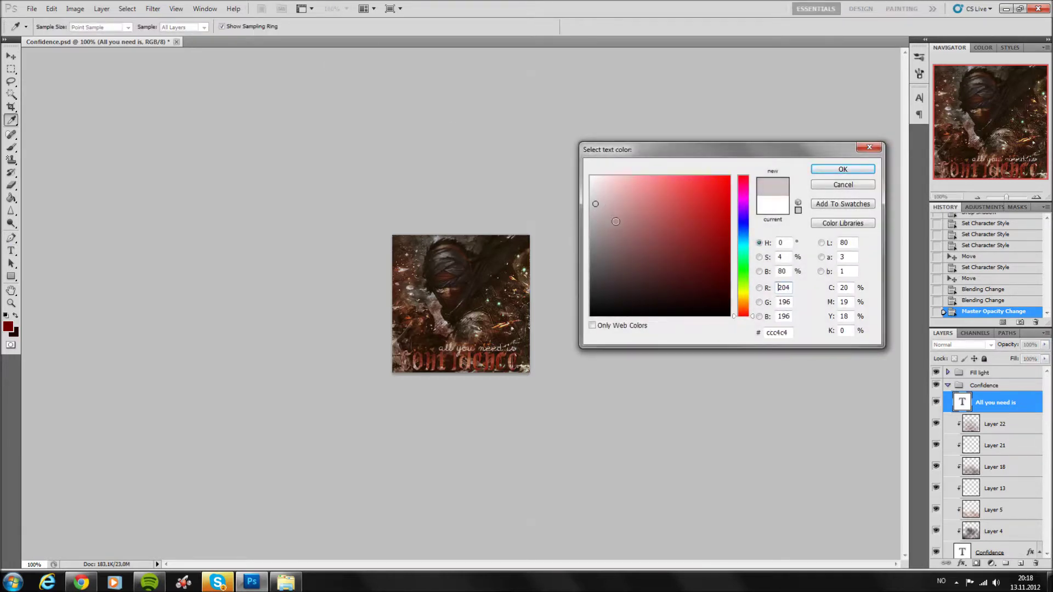
drag(592, 226, 594, 209)
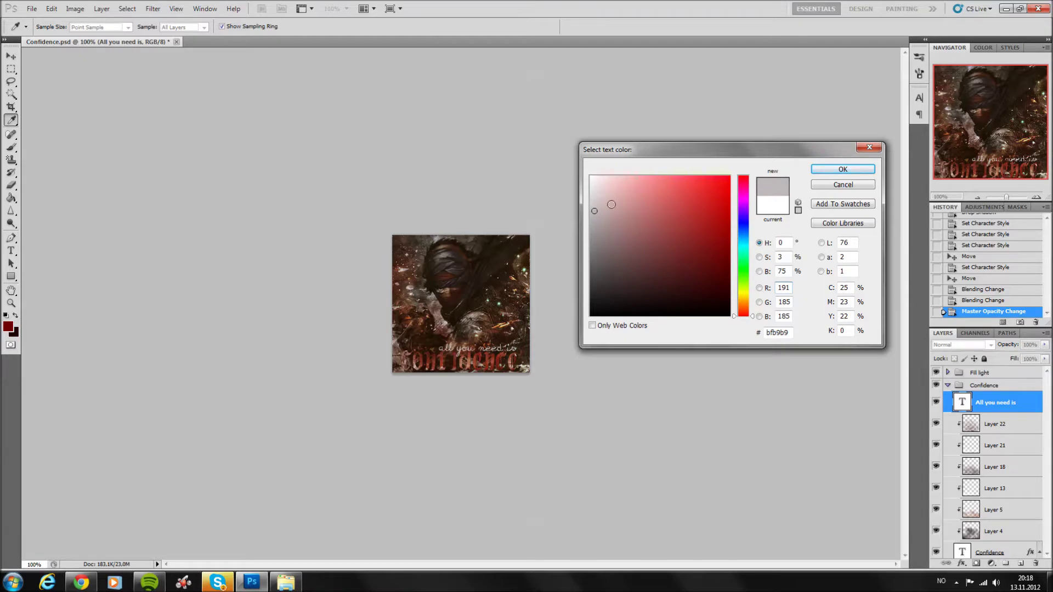
click(842, 170)
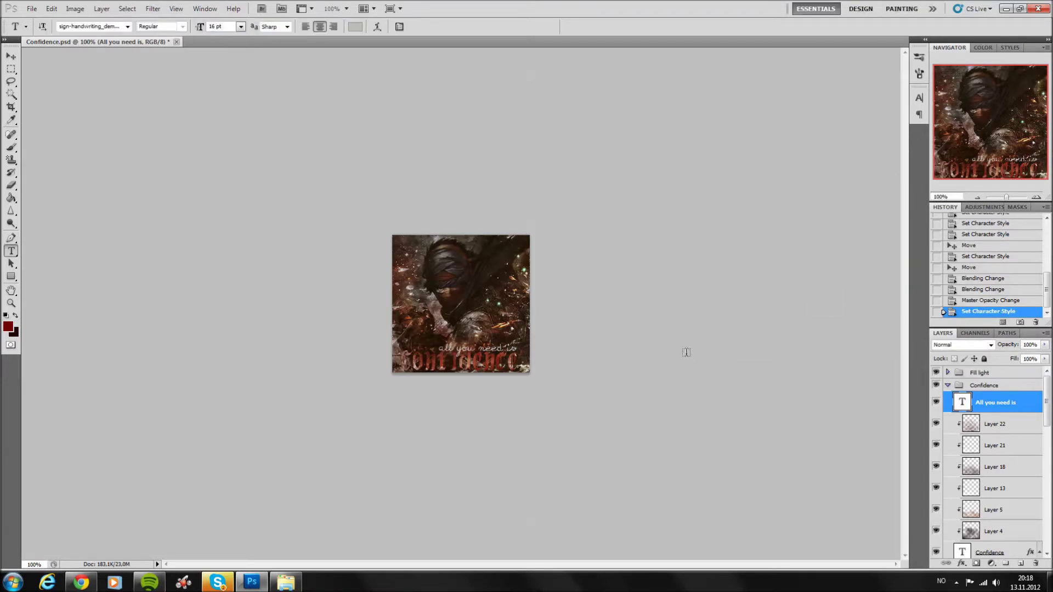
Add a new top layer above the Fill light group with a merged copy via Apply Image, then sharpen it.
click(947, 385)
click(982, 373)
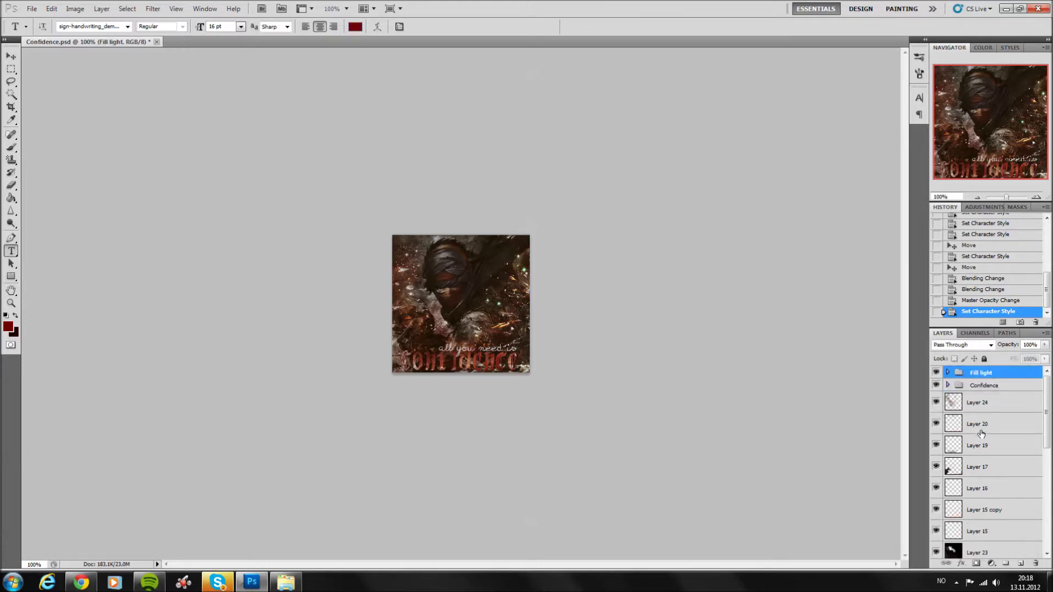
click(1019, 564)
click(75, 8)
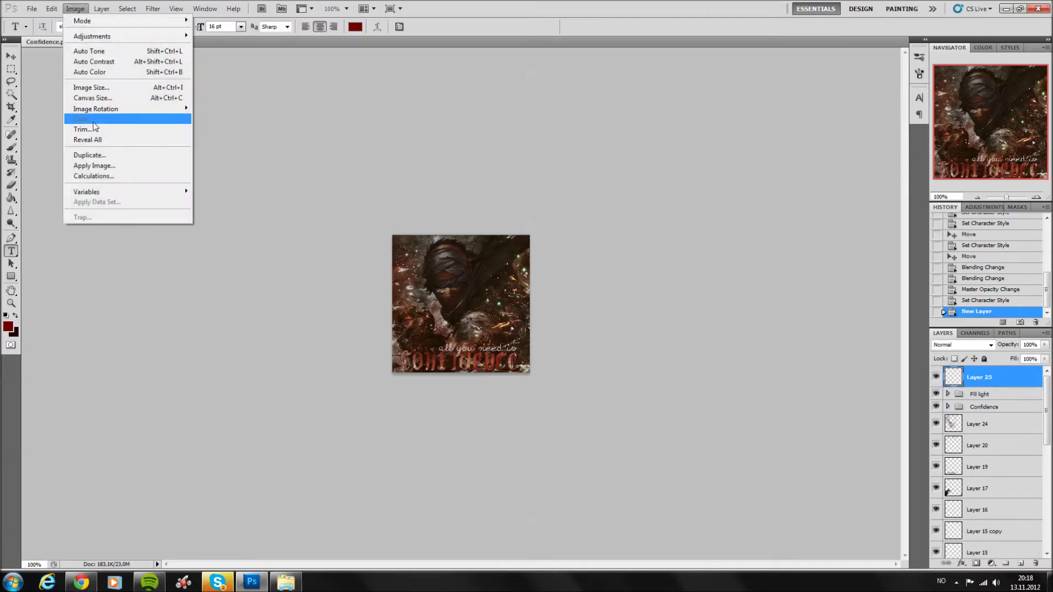
click(94, 167)
click(152, 9)
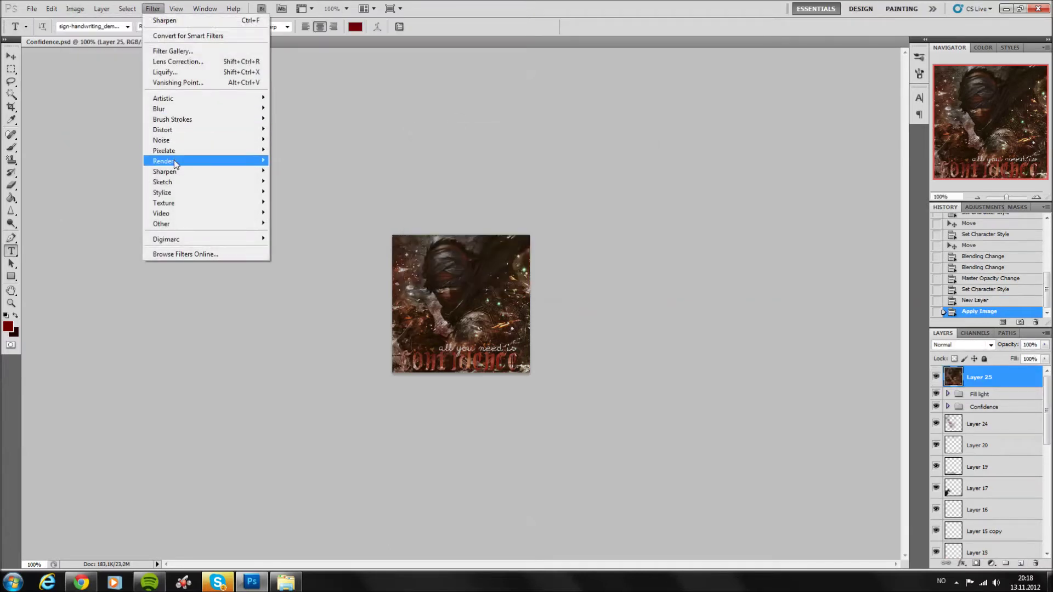
click(300, 171)
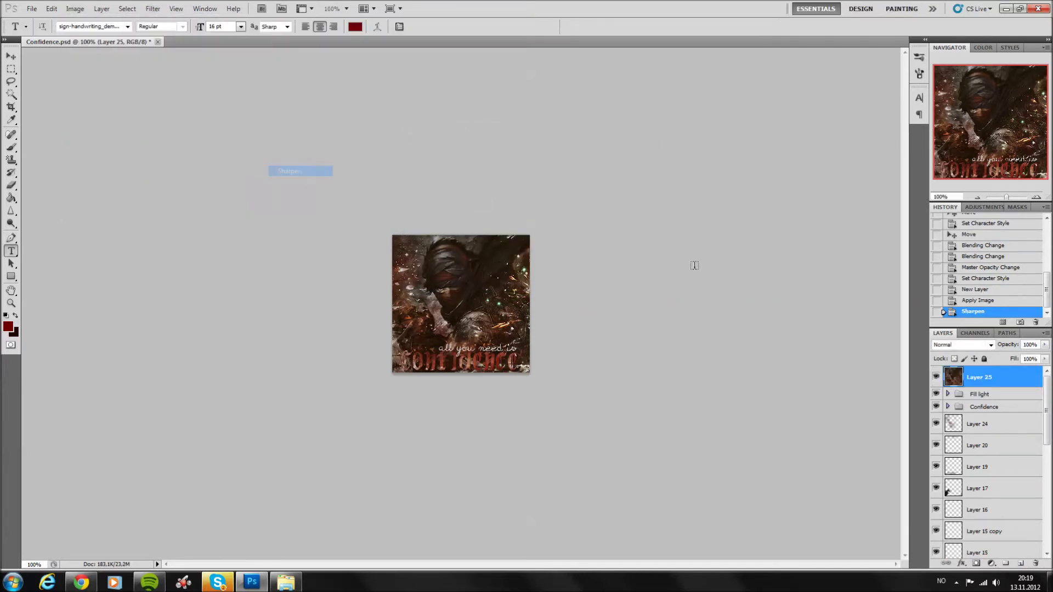
Erase parts of the sharpened copy around the text with a 56 px eraser, deleting one erase step.
click(10, 187)
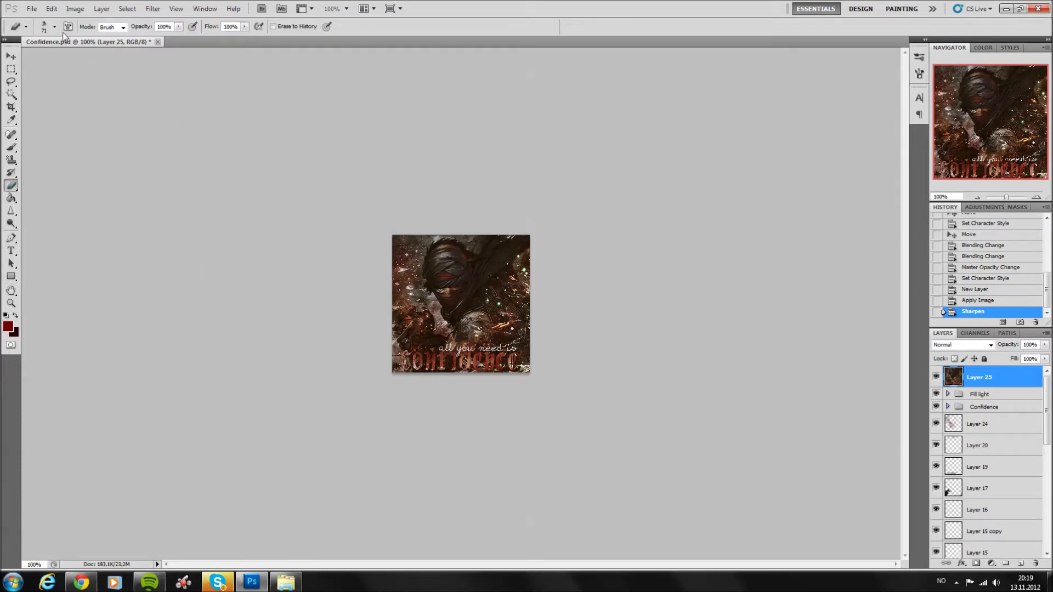
click(54, 27)
drag(52, 59, 49, 60)
click(449, 345)
mouse_move(444, 347)
mouse_down()
mouse_move(524, 351)
mouse_move(436, 351)
mouse_up()
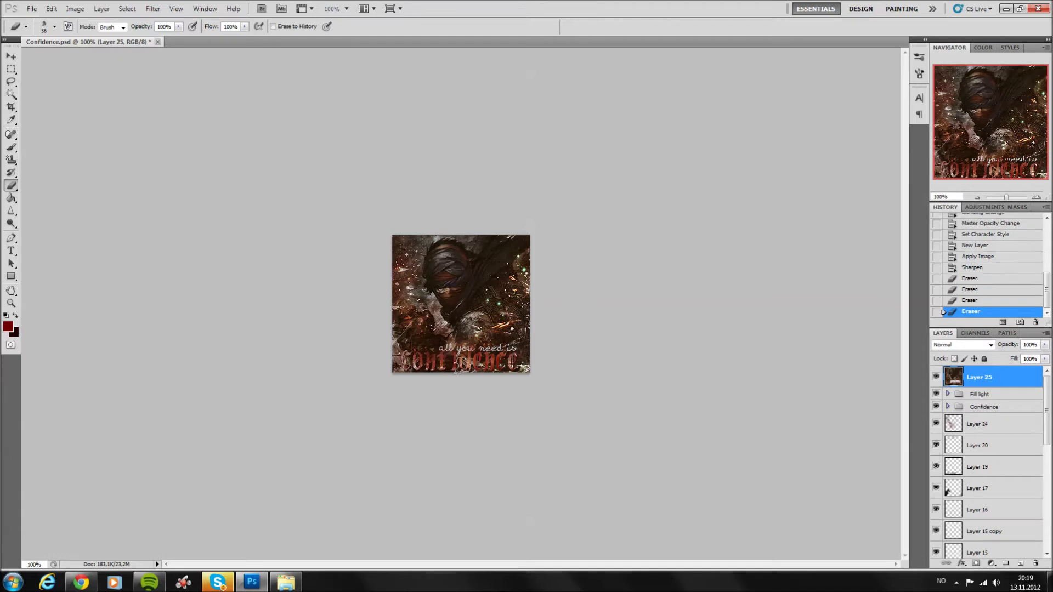
click(419, 366)
click(403, 378)
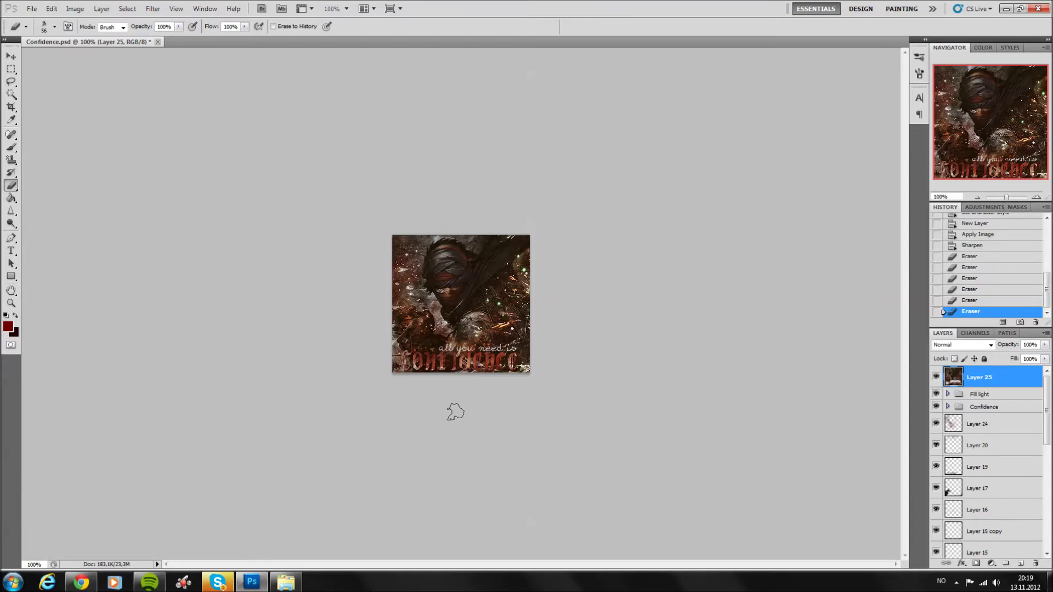
click(1034, 322)
click(464, 221)
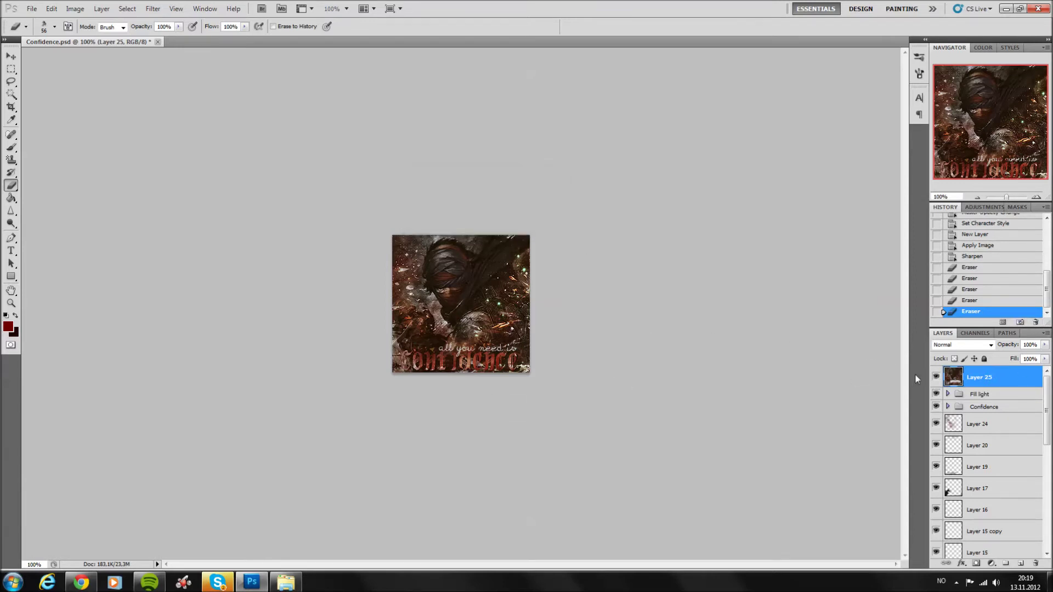
Erase more of the sharpened copy near the upper right and lower middle.
click(516, 282)
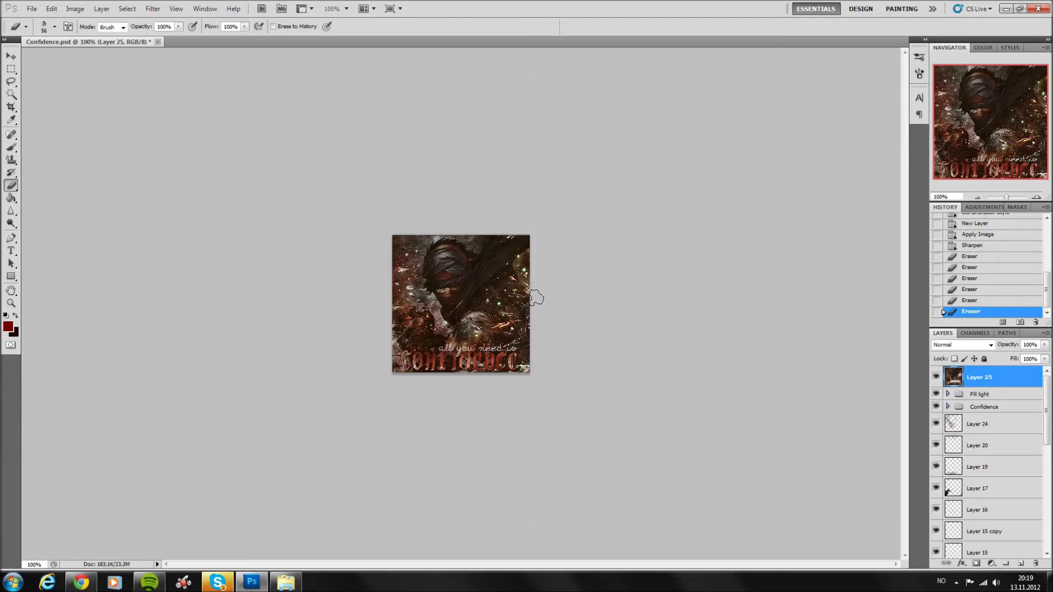
click(504, 270)
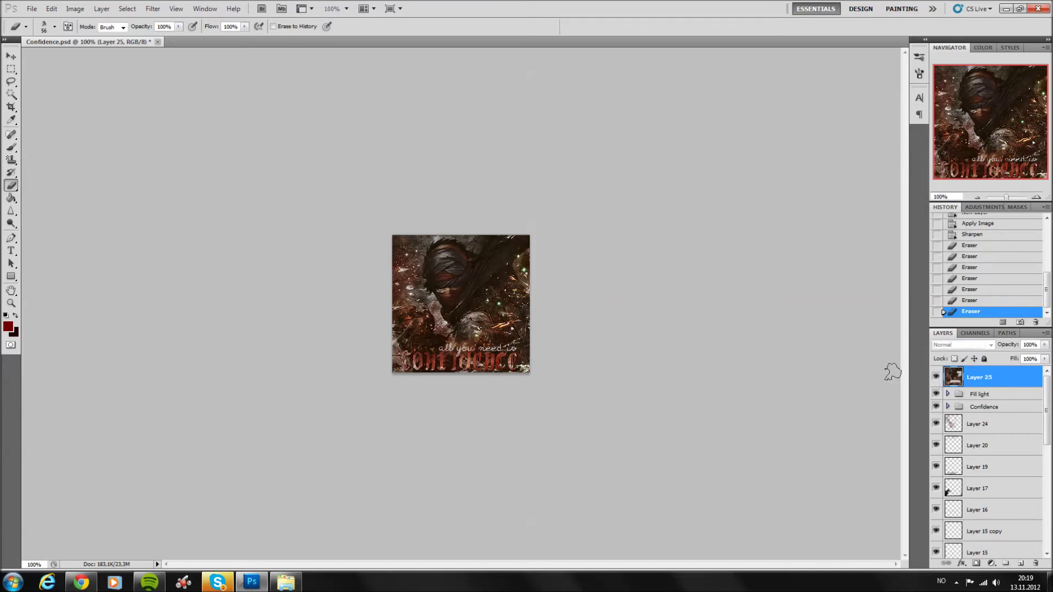
click(488, 325)
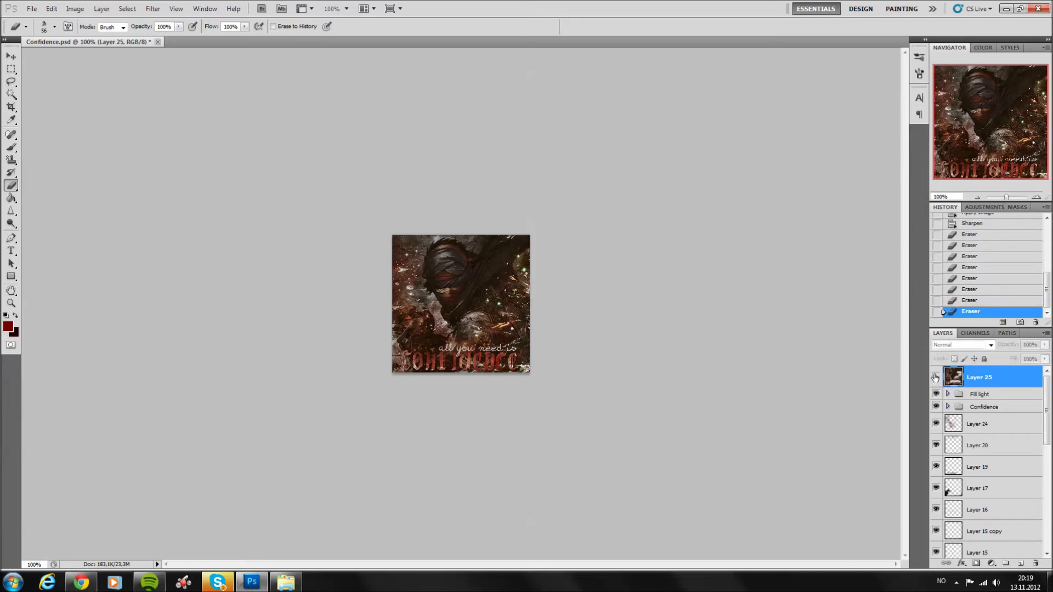
click(525, 323)
click(462, 307)
Add a dark red Solid Color fill layer in Exclusion mode at 12% opacity.
click(991, 563)
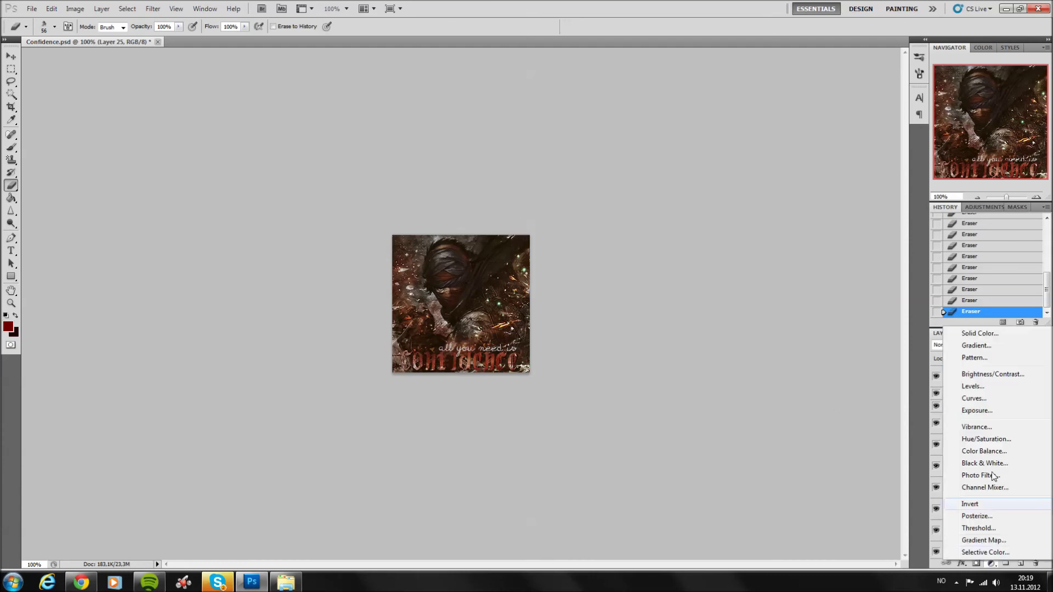
click(974, 332)
click(842, 170)
click(962, 344)
click(954, 274)
drag(1045, 344, 996, 359)
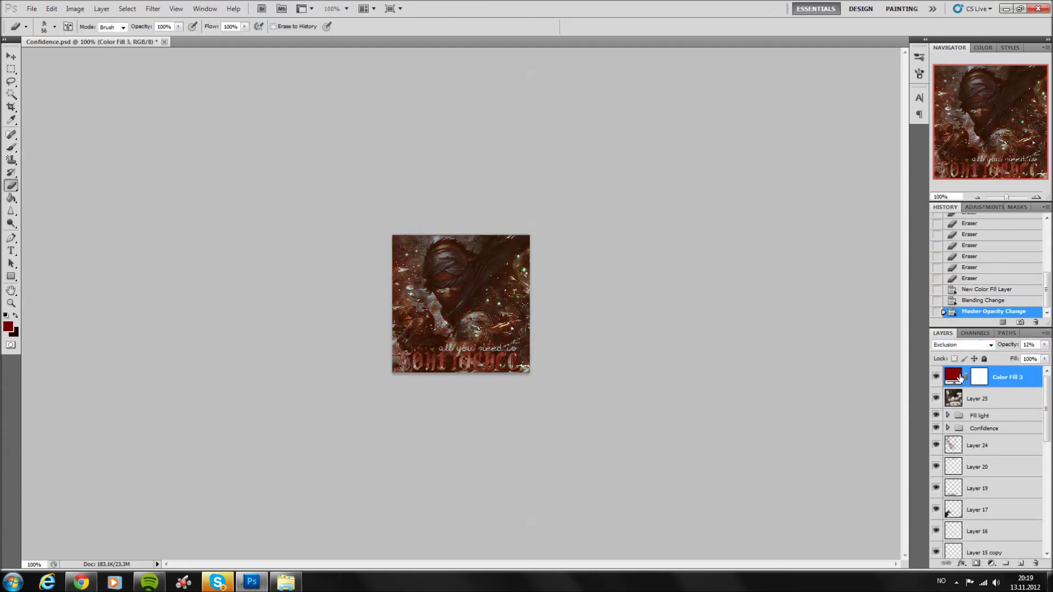